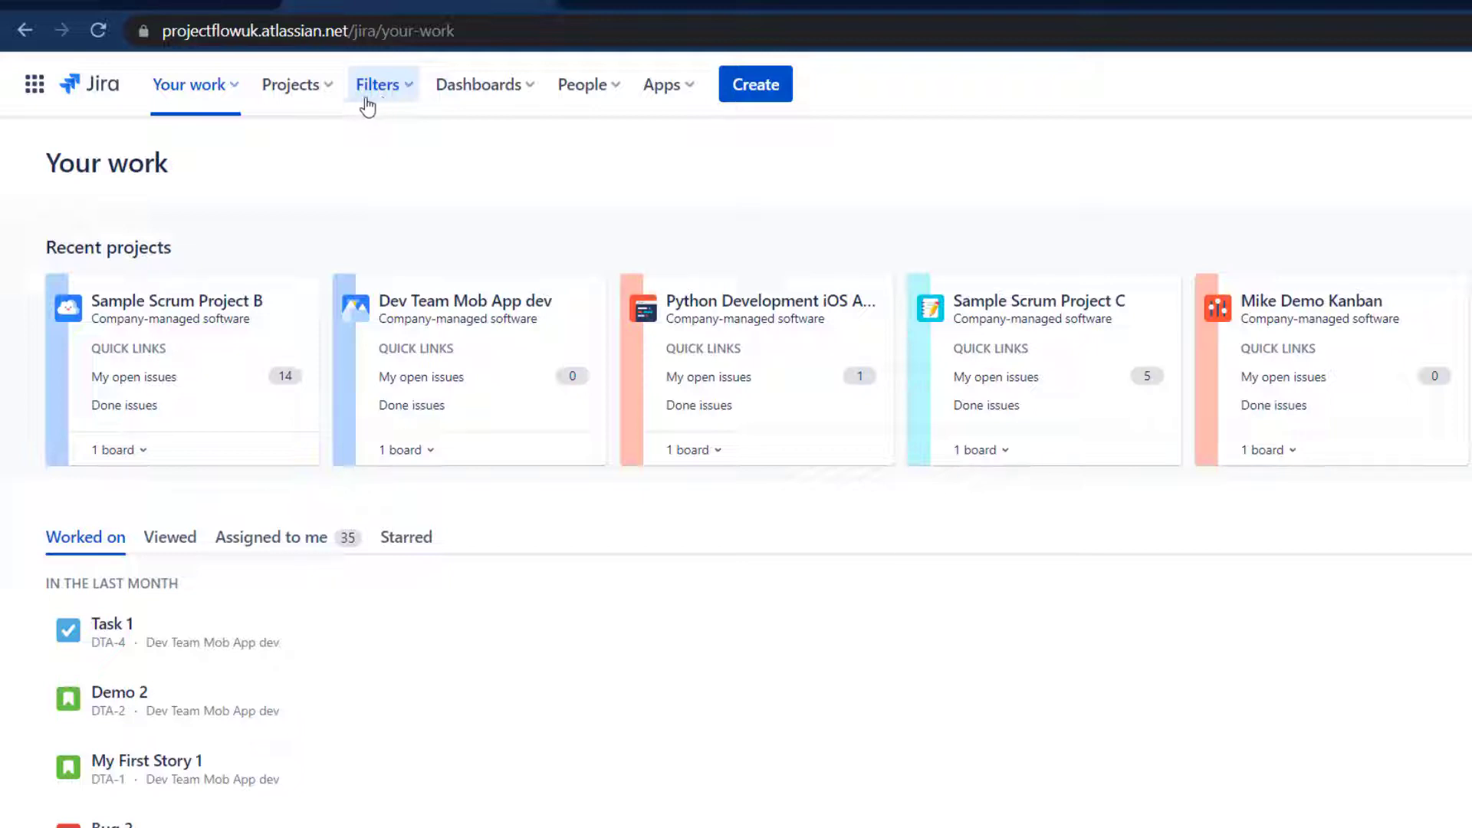
# - Open the advanced issue search that covers all projects
pyautogui.click(329, 104)
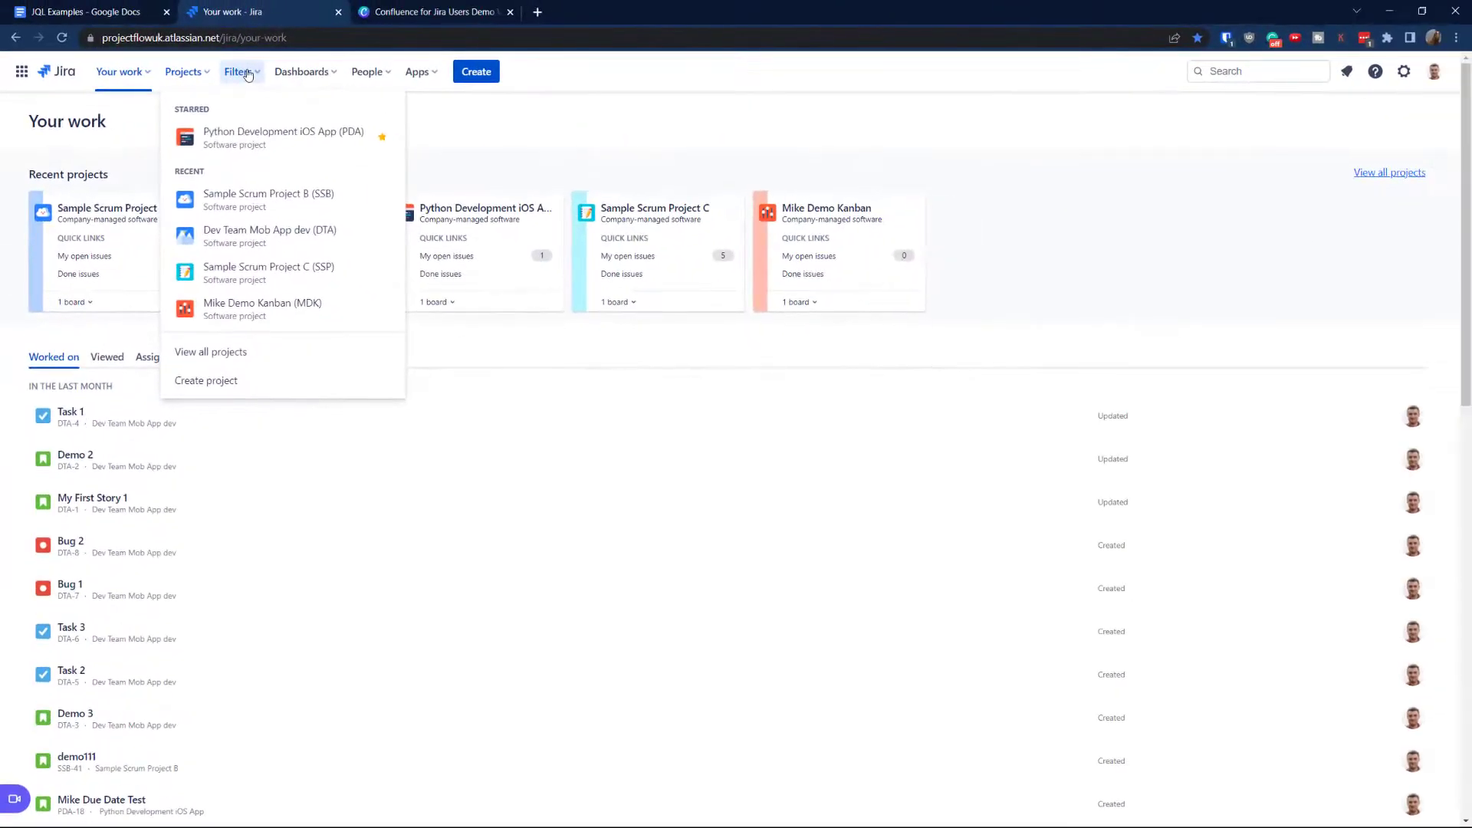
pyautogui.click(246, 74)
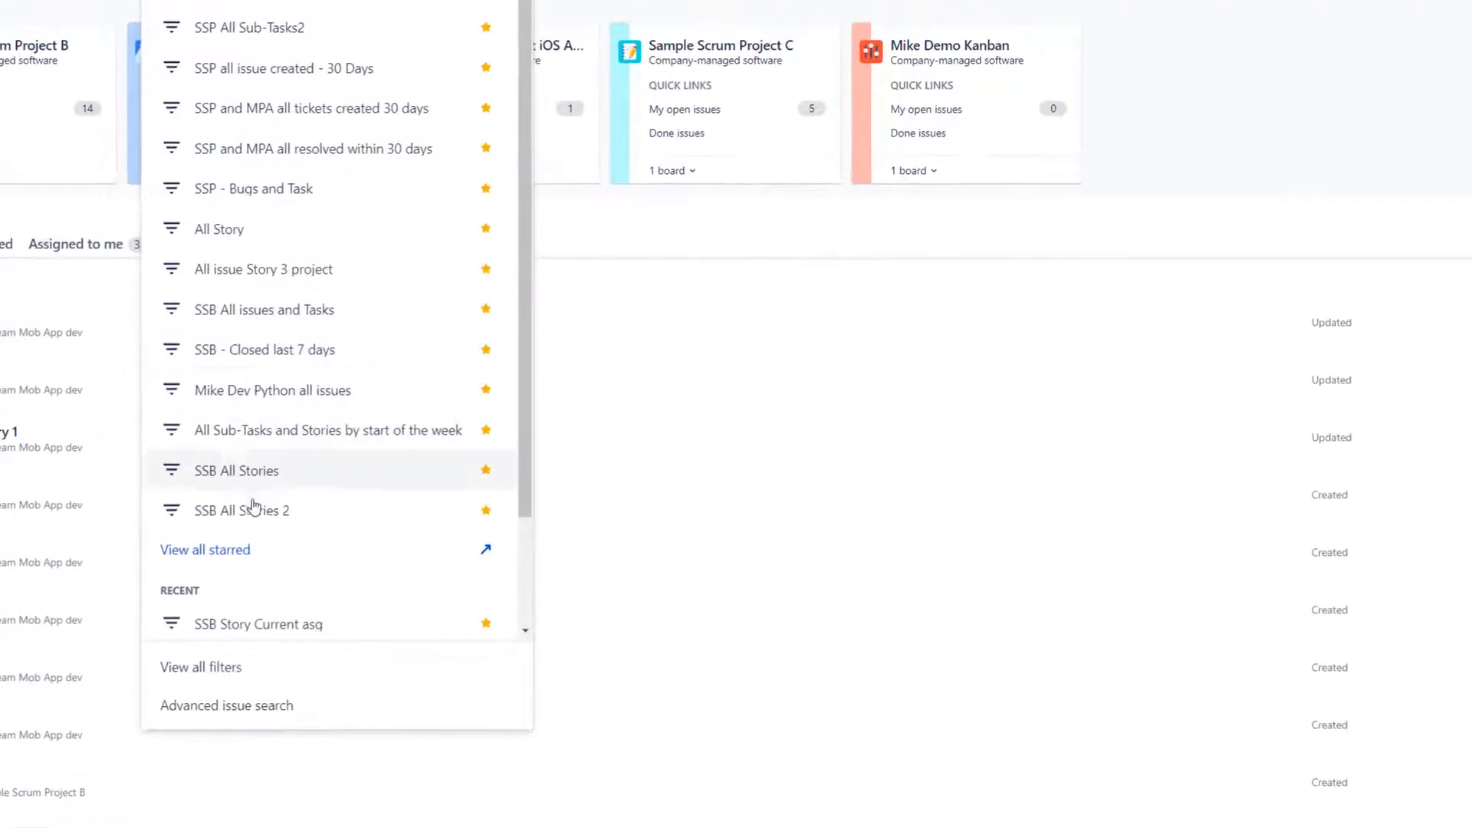
pyautogui.click(276, 705)
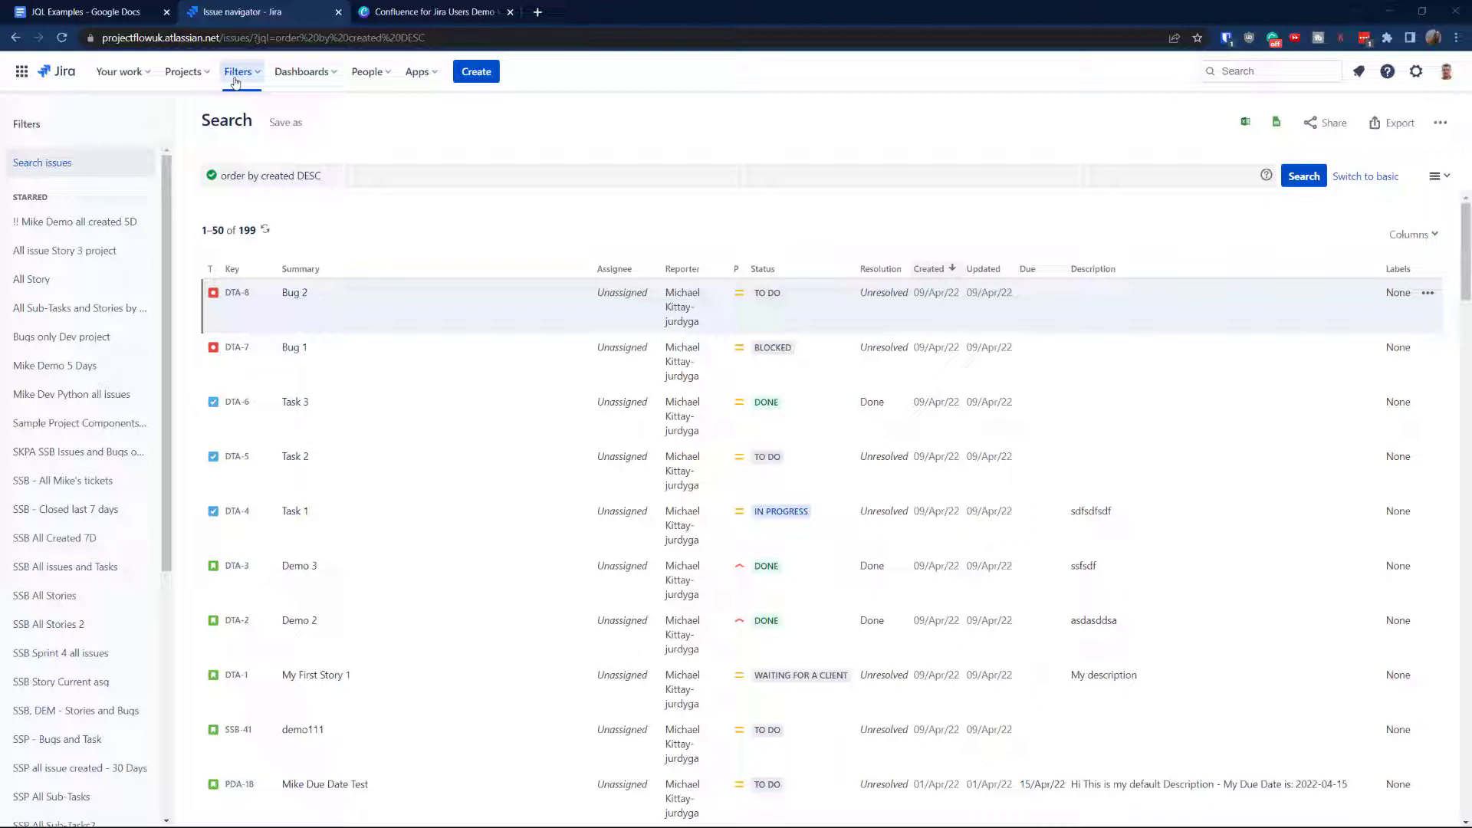
# - Open the issues list of Sample Scrum Project B and show all of its issues
pyautogui.click(190, 87)
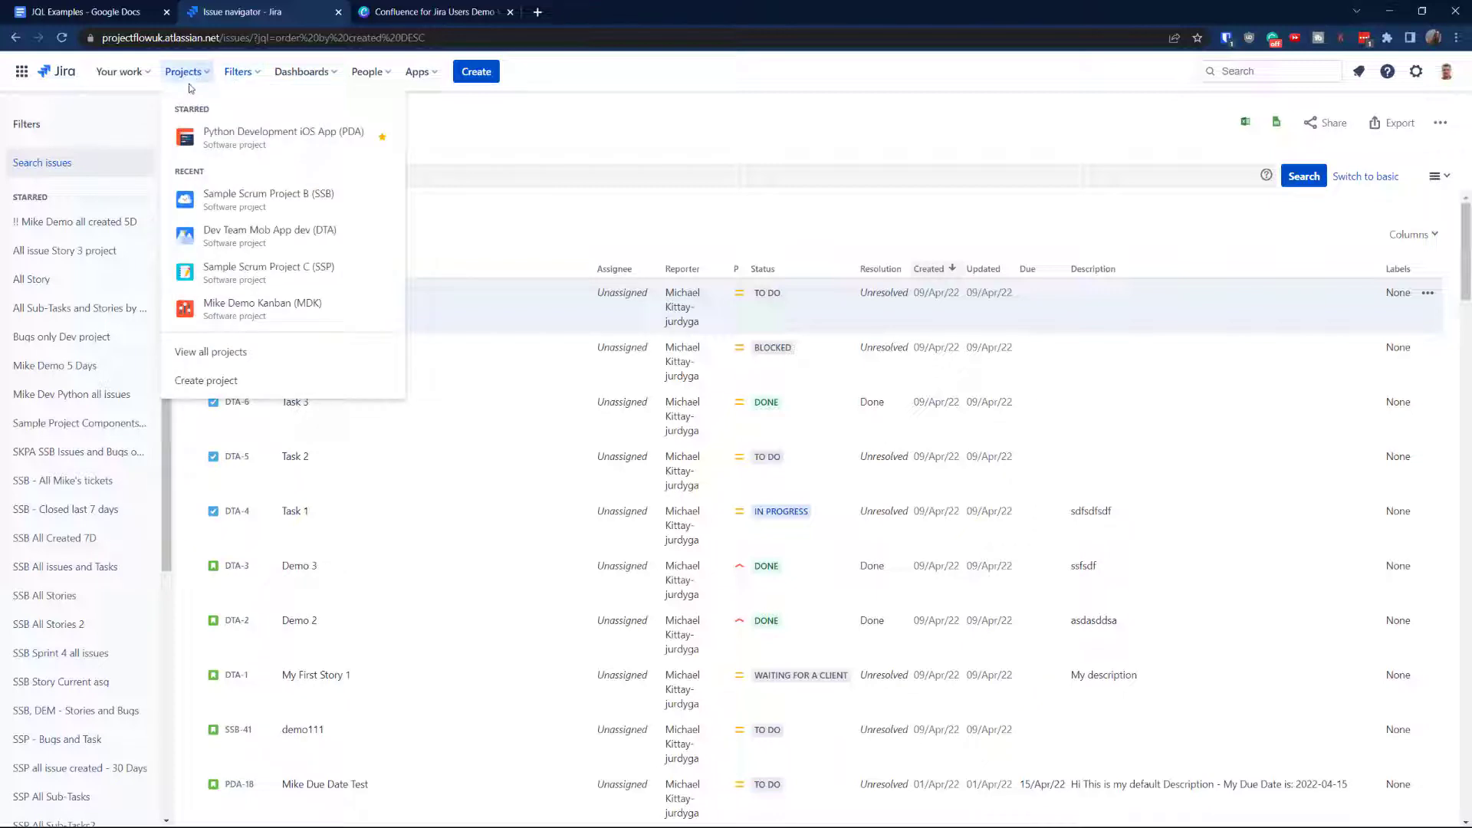
pyautogui.click(269, 201)
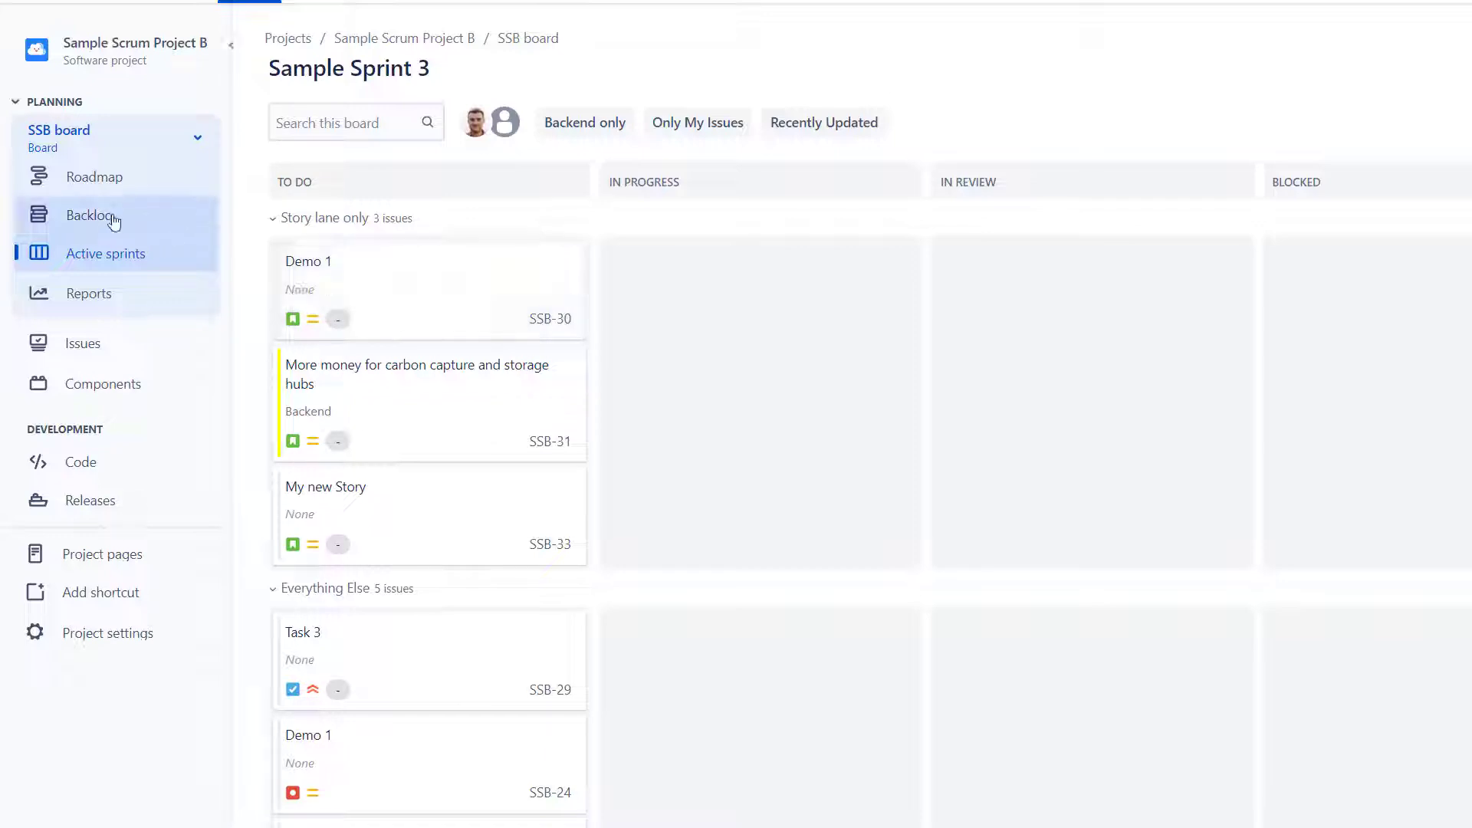
pyautogui.click(109, 349)
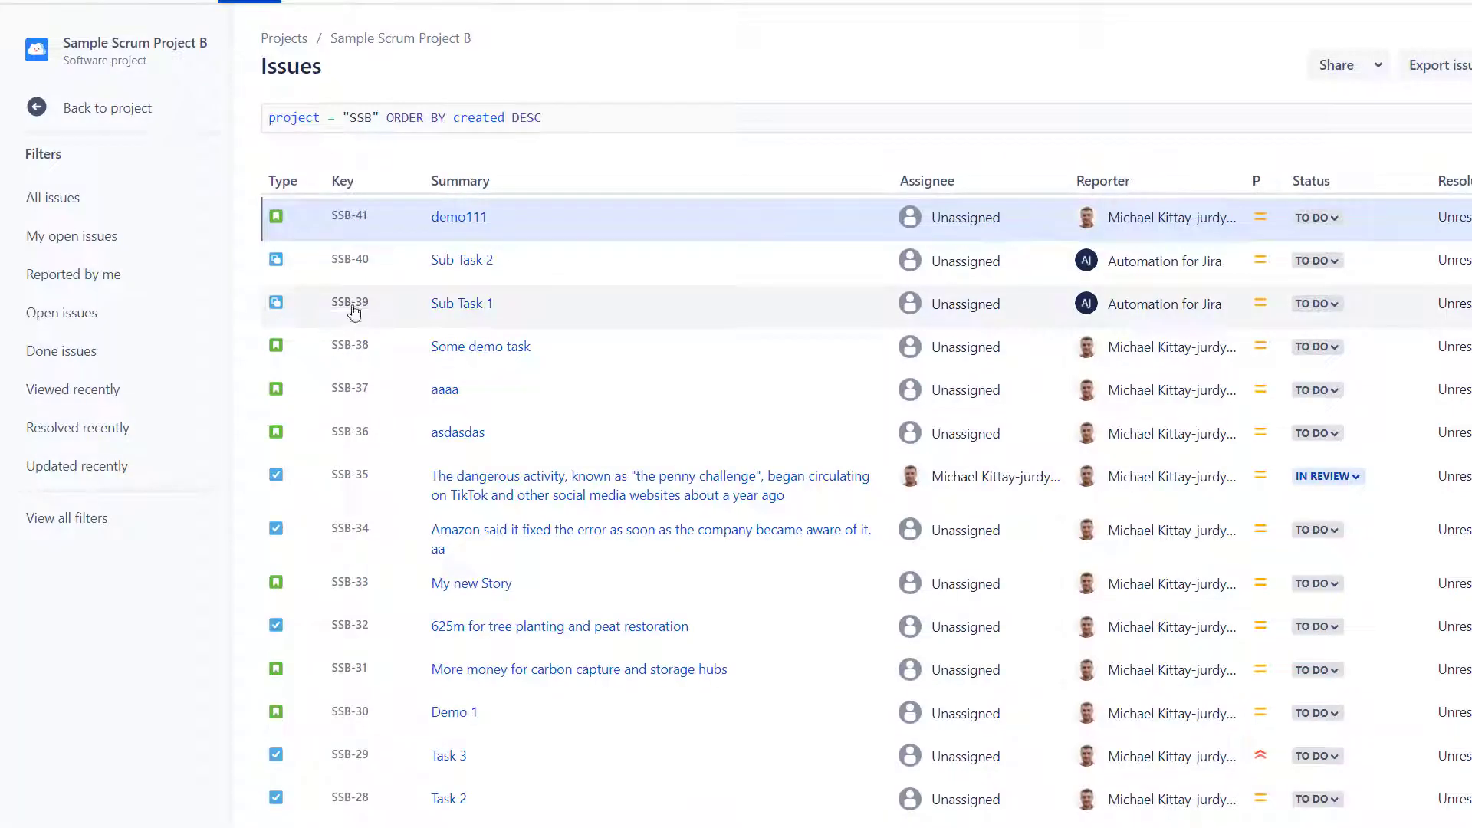
pyautogui.click(97, 210)
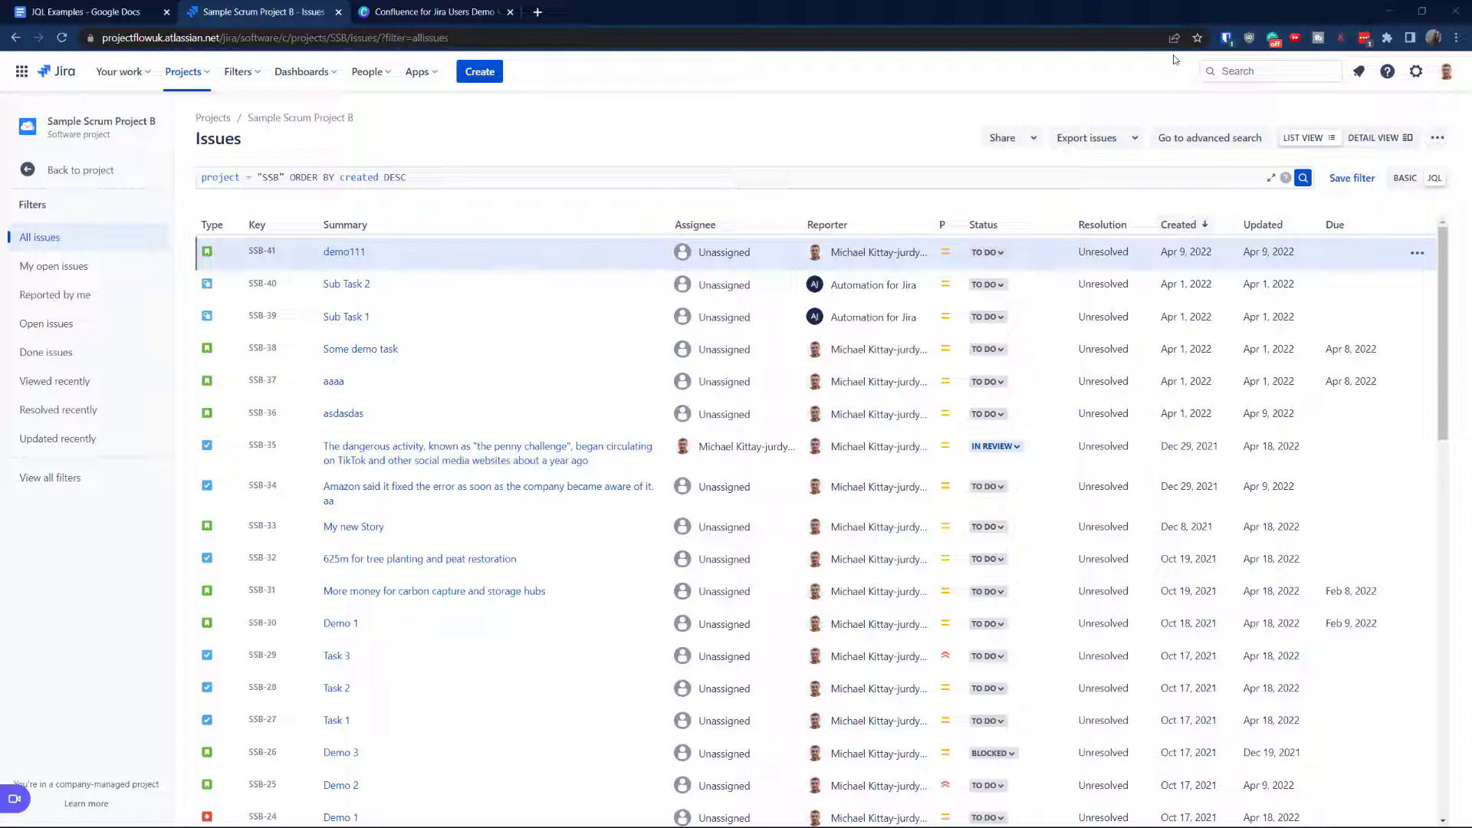
# - Switch the issue search to basic mode and search the project's issues for "demo"
pyautogui.click(1406, 178)
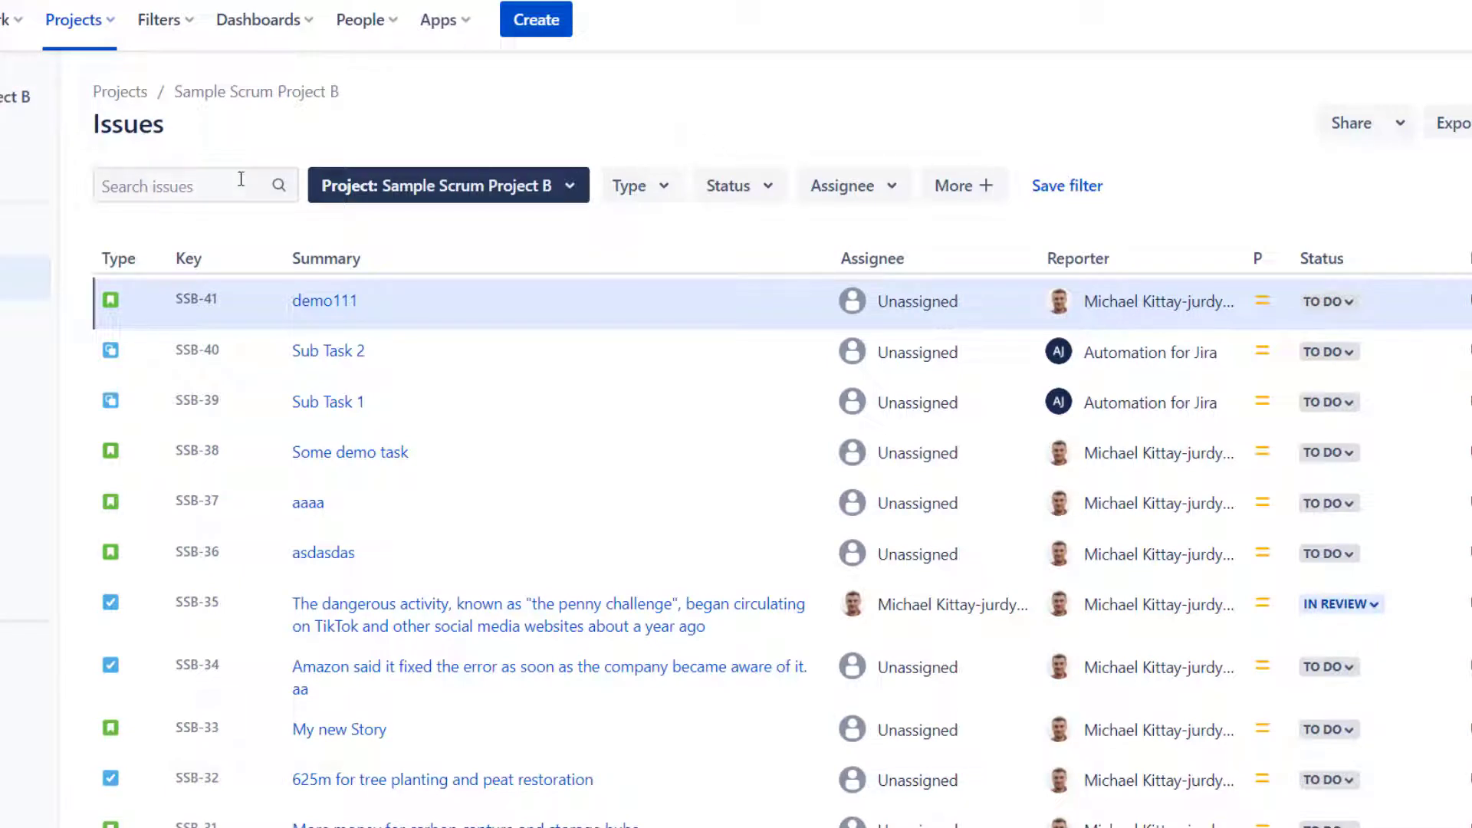
pyautogui.click(175, 184)
pyautogui.write('demo')
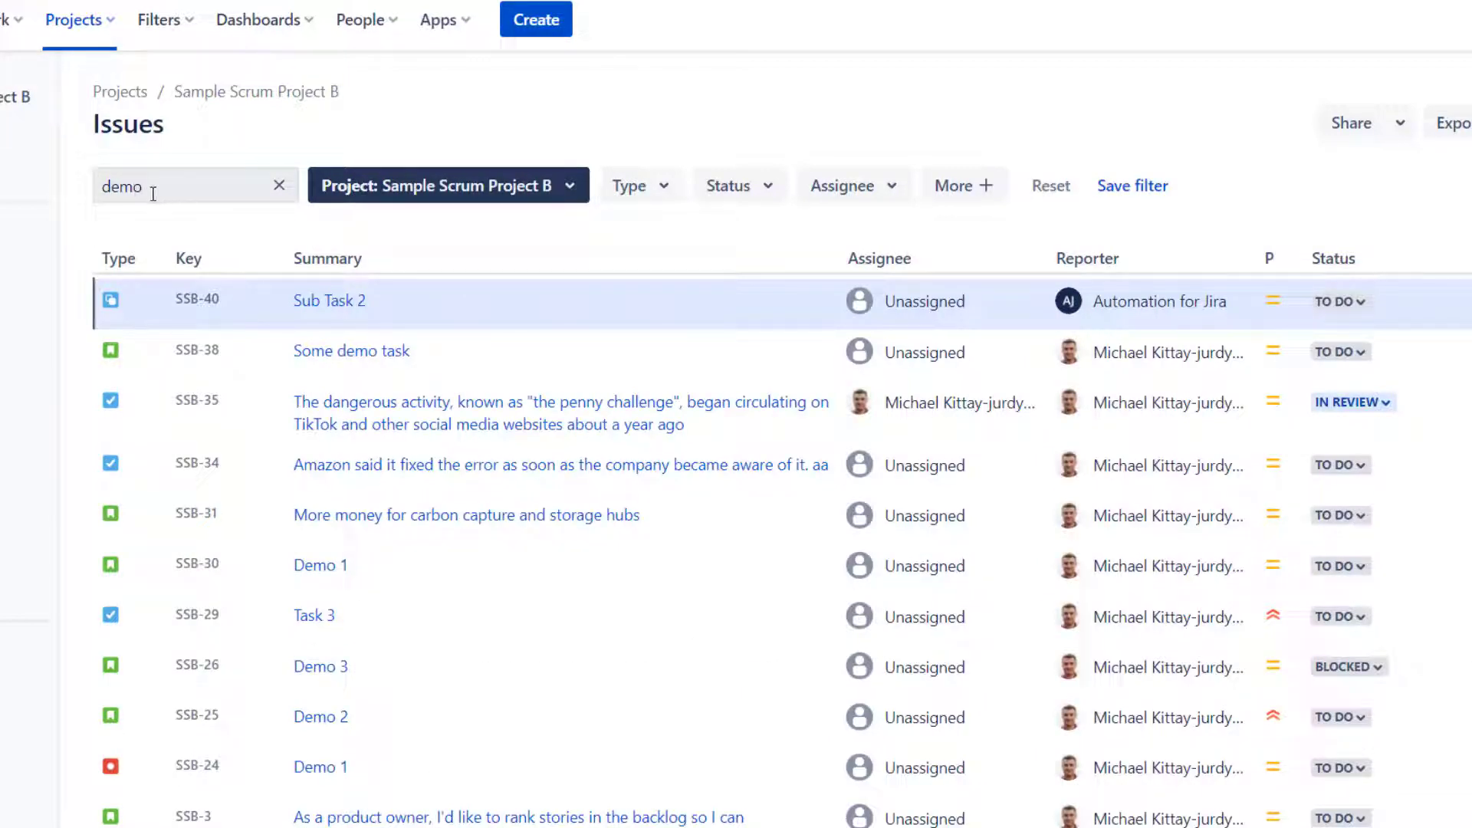
pyautogui.click(528, 188)
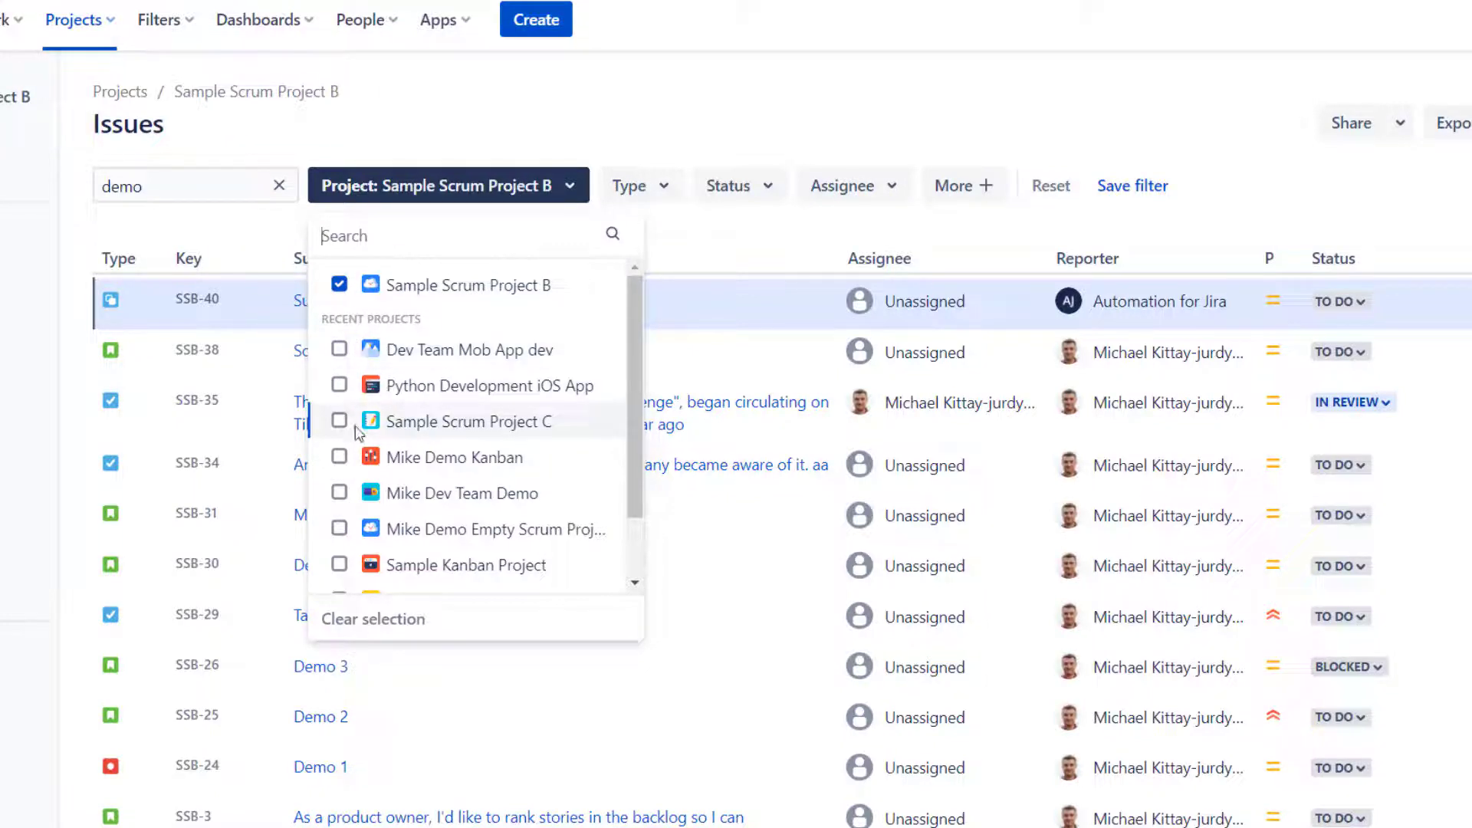
pyautogui.click(664, 193)
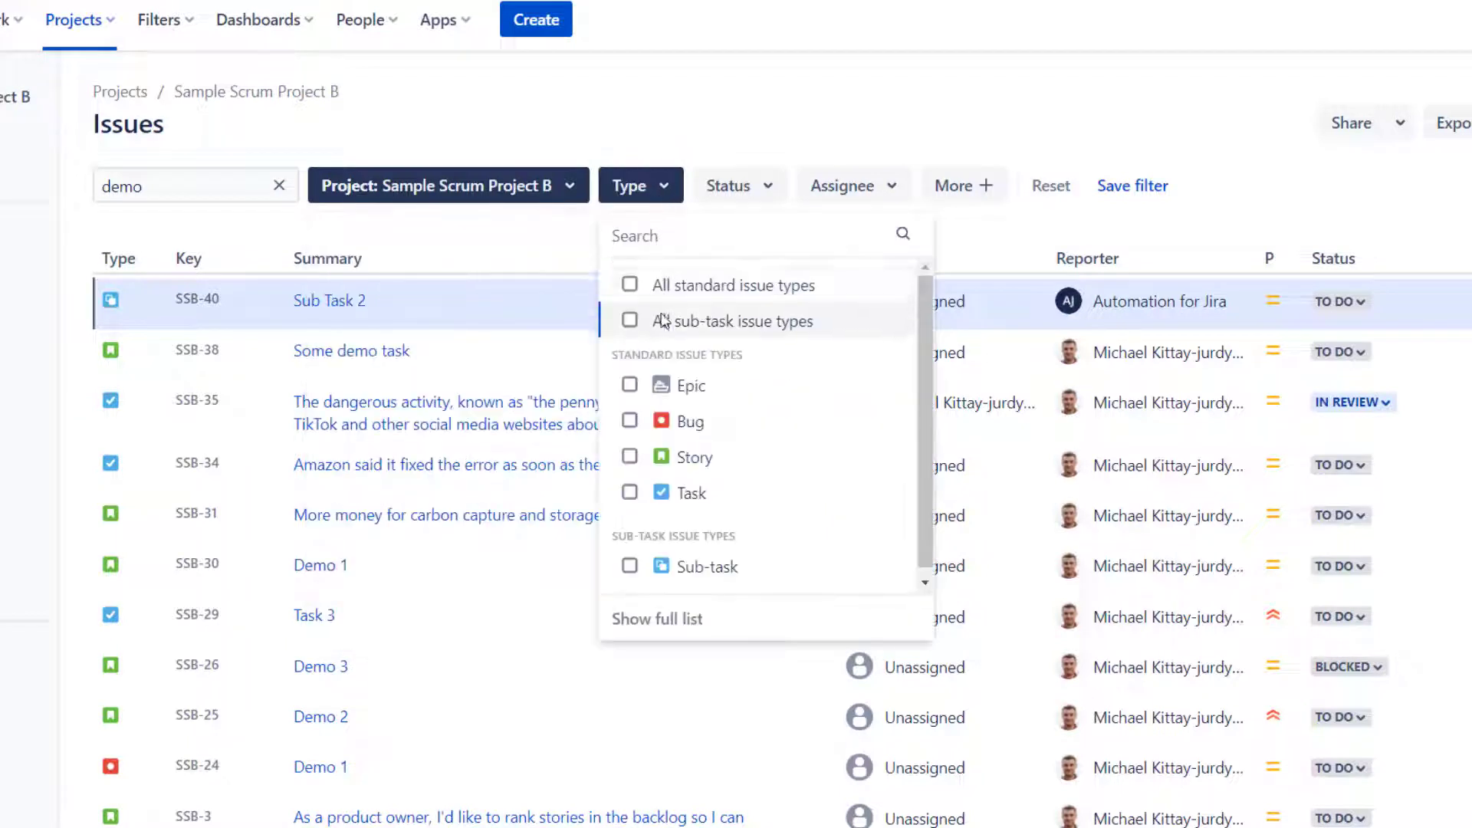
pyautogui.click(734, 191)
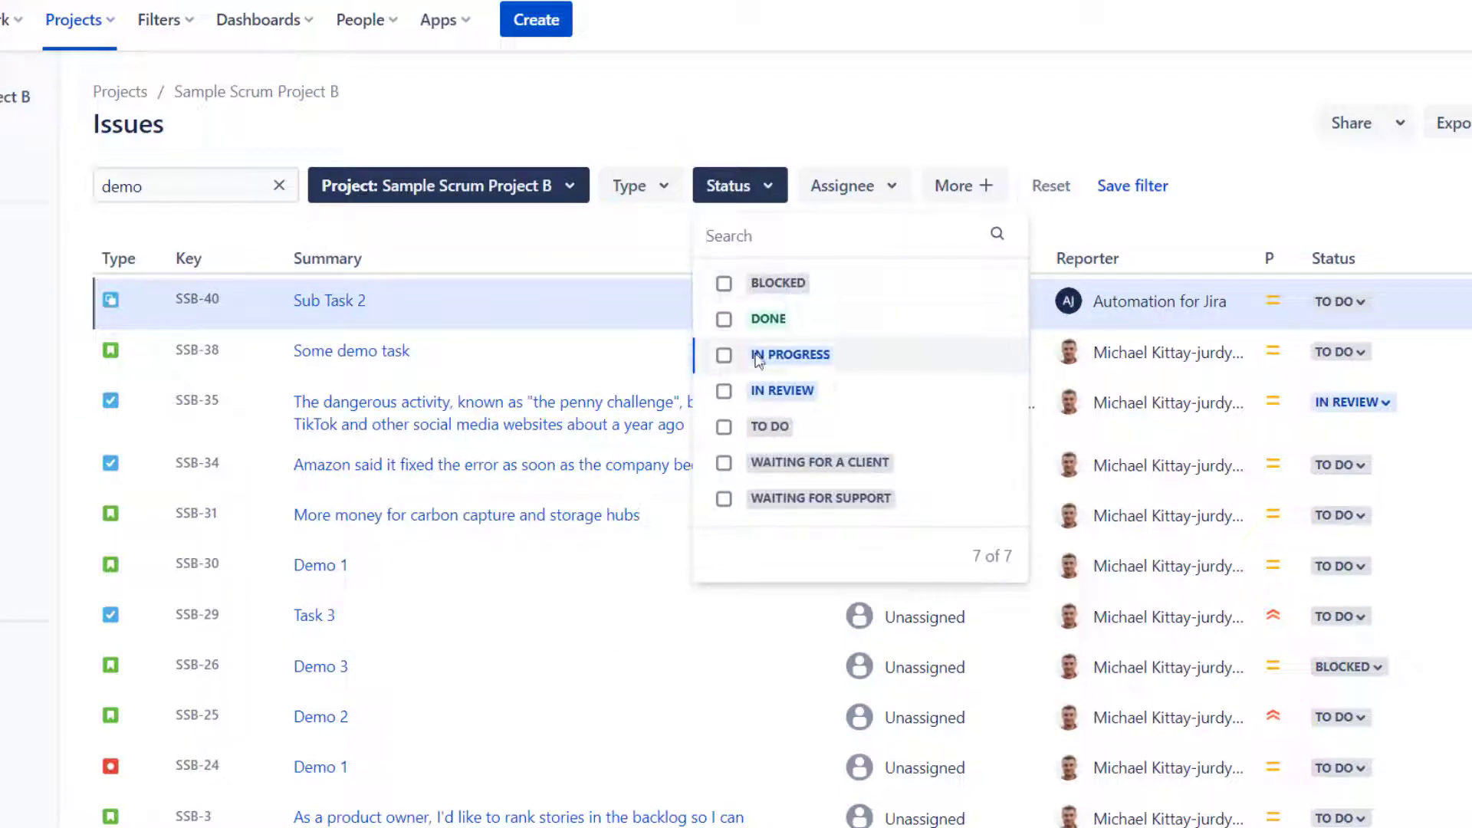
pyautogui.click(865, 201)
pyautogui.click(953, 123)
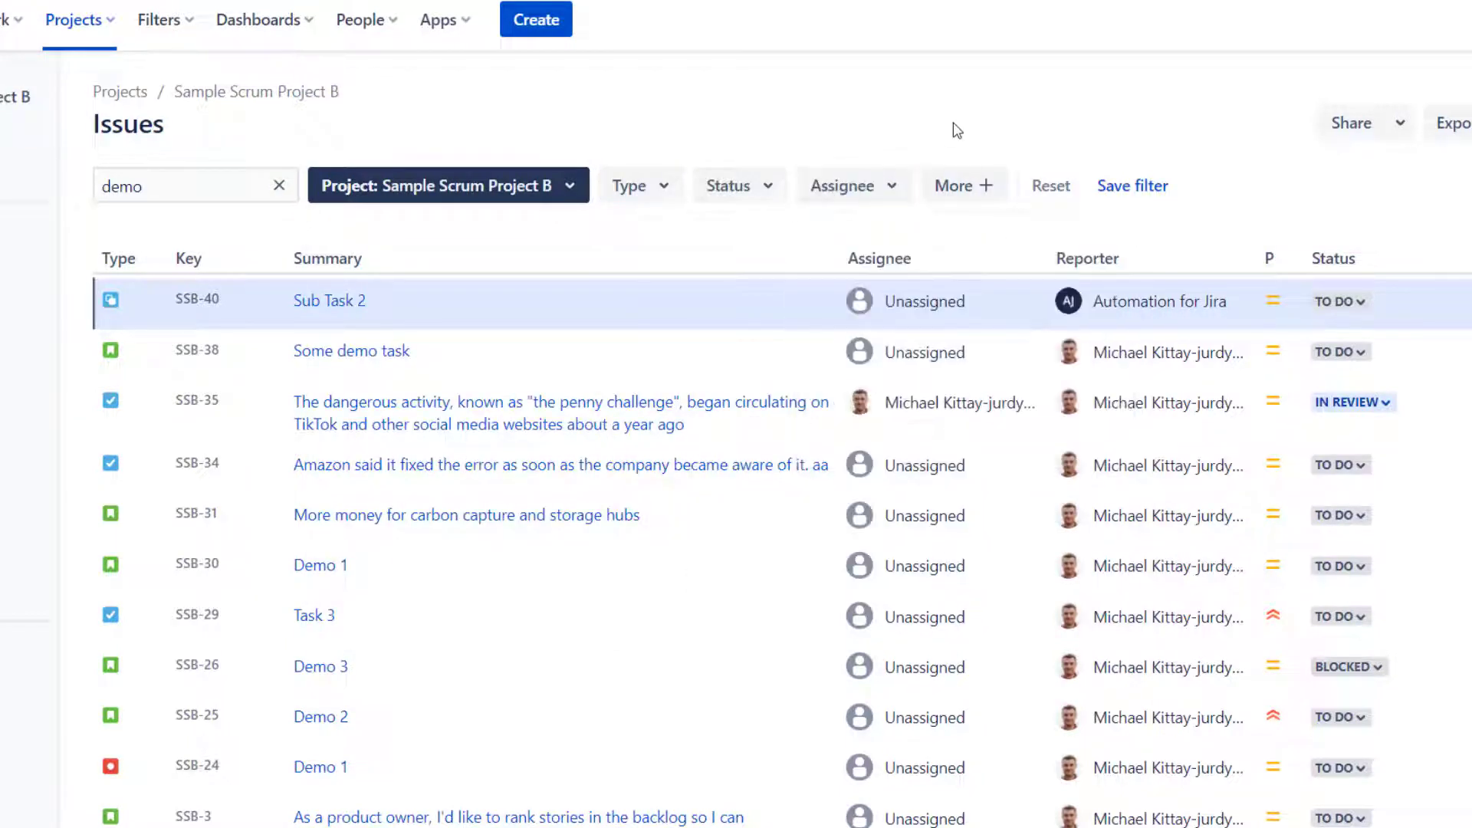
# - Add Due date as an extra filter criterion without choosing a condition for it
pyautogui.click(987, 190)
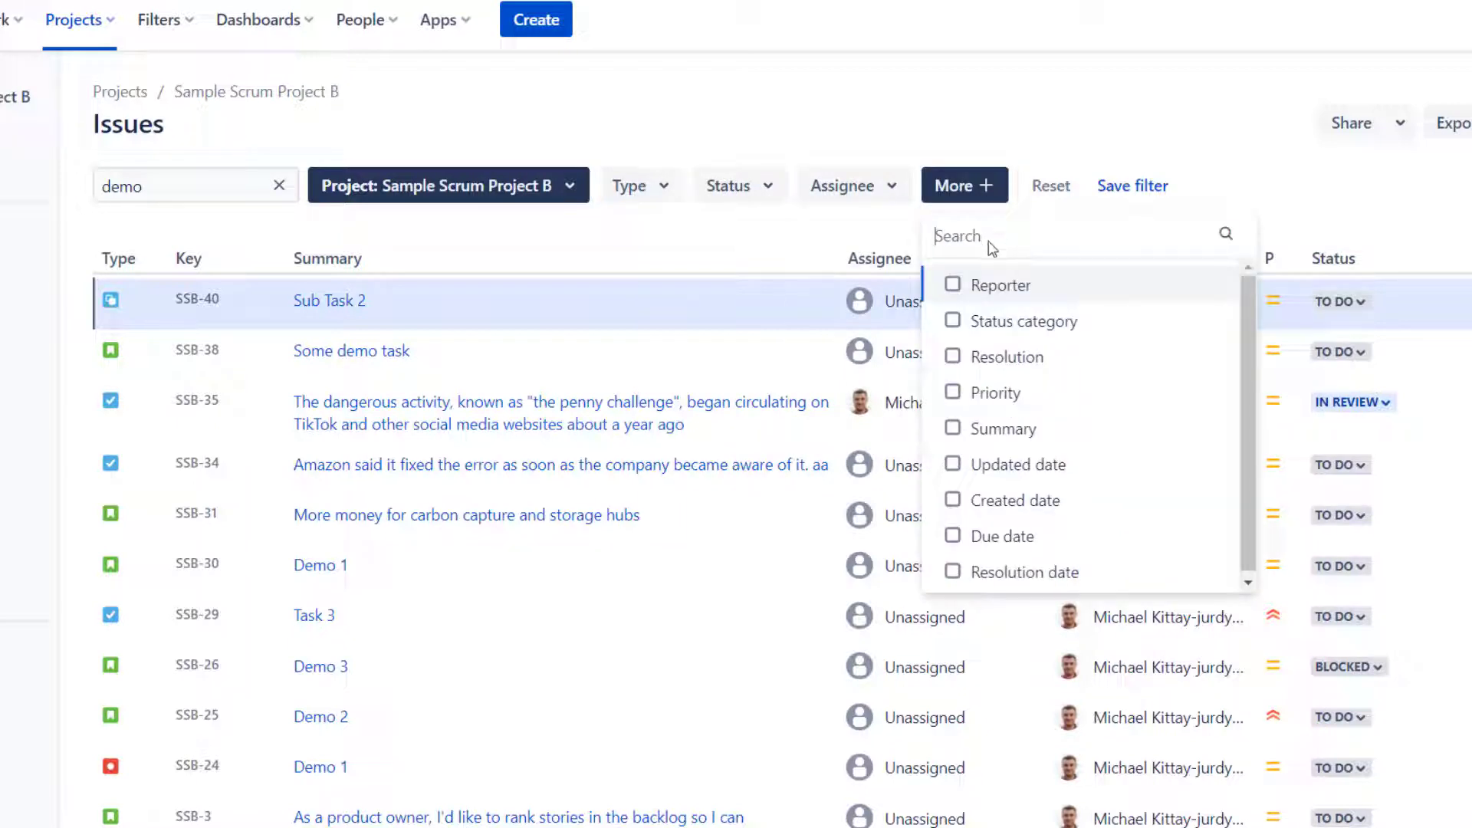
pyautogui.write('d')
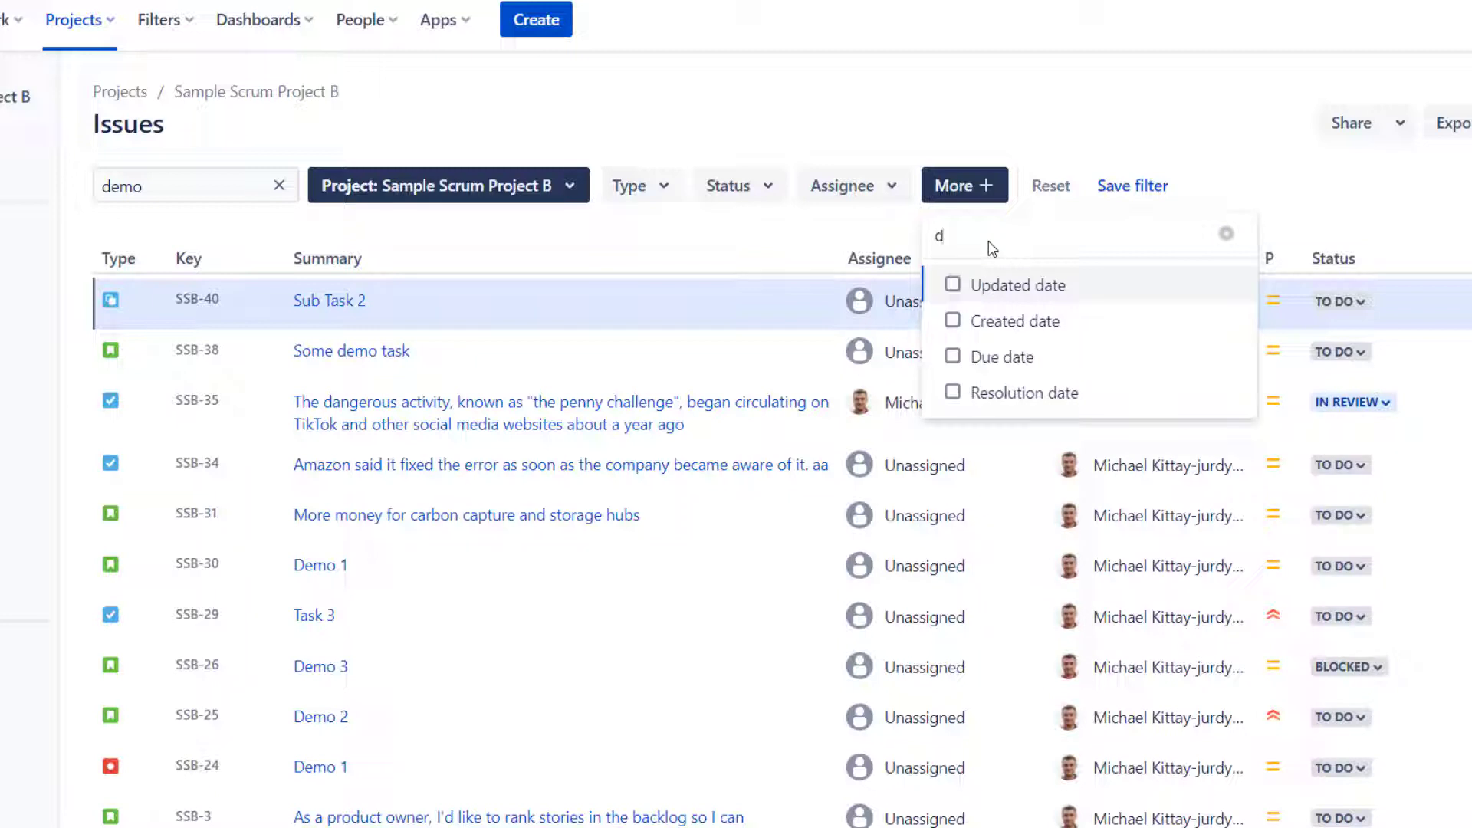
pyautogui.write('ue')
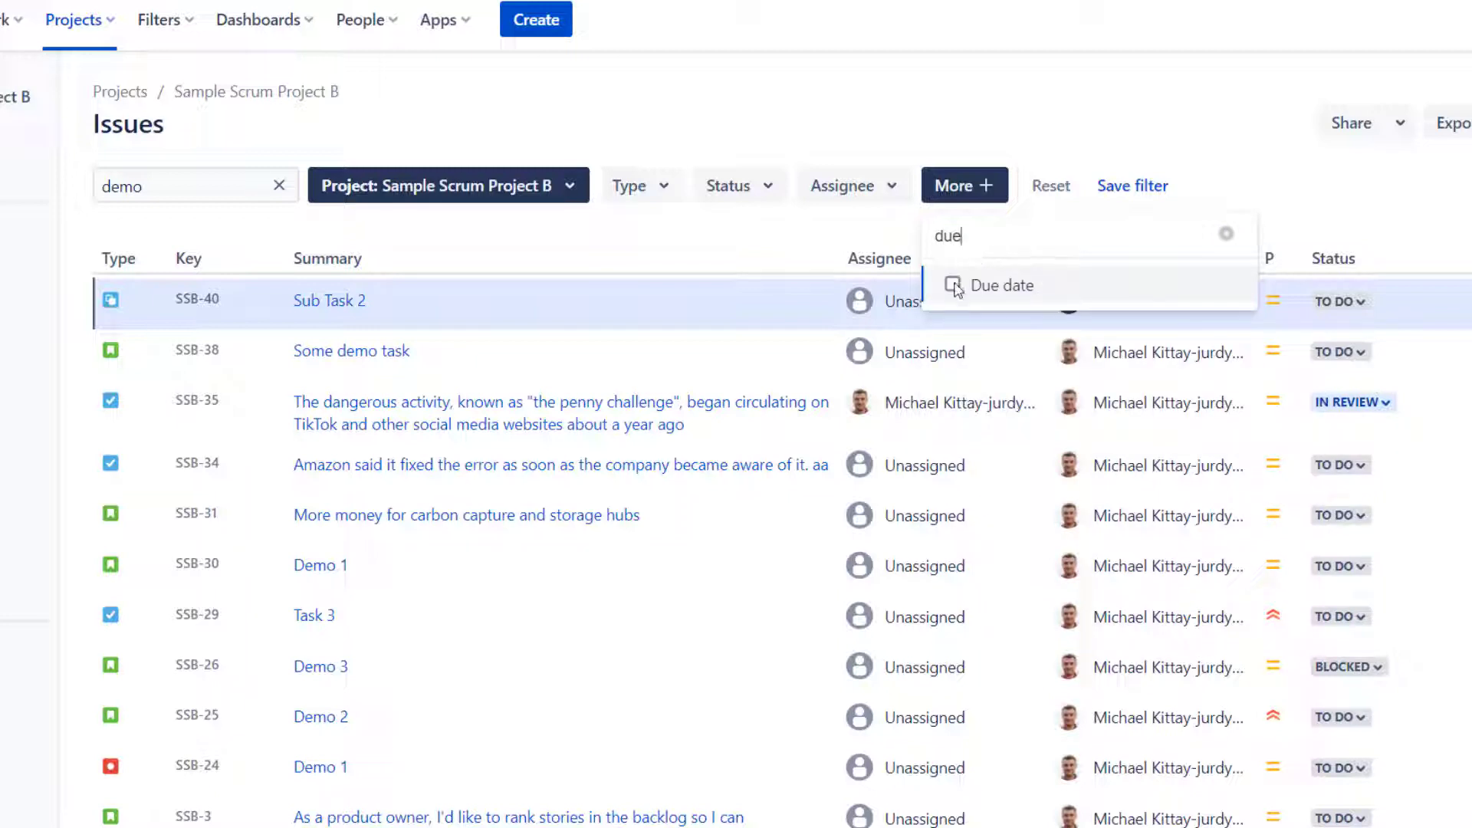
pyautogui.click(953, 286)
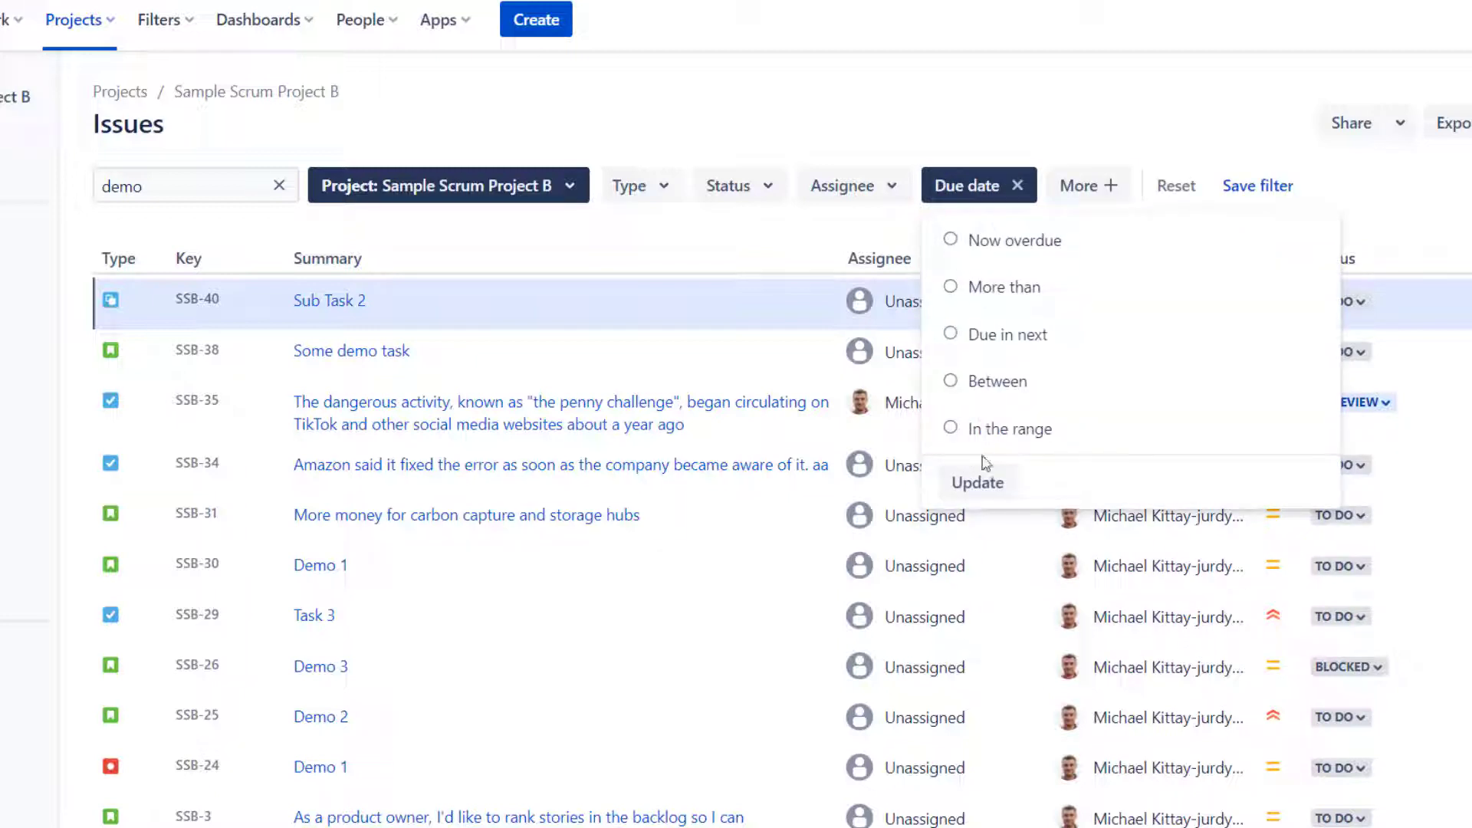
pyautogui.click(988, 116)
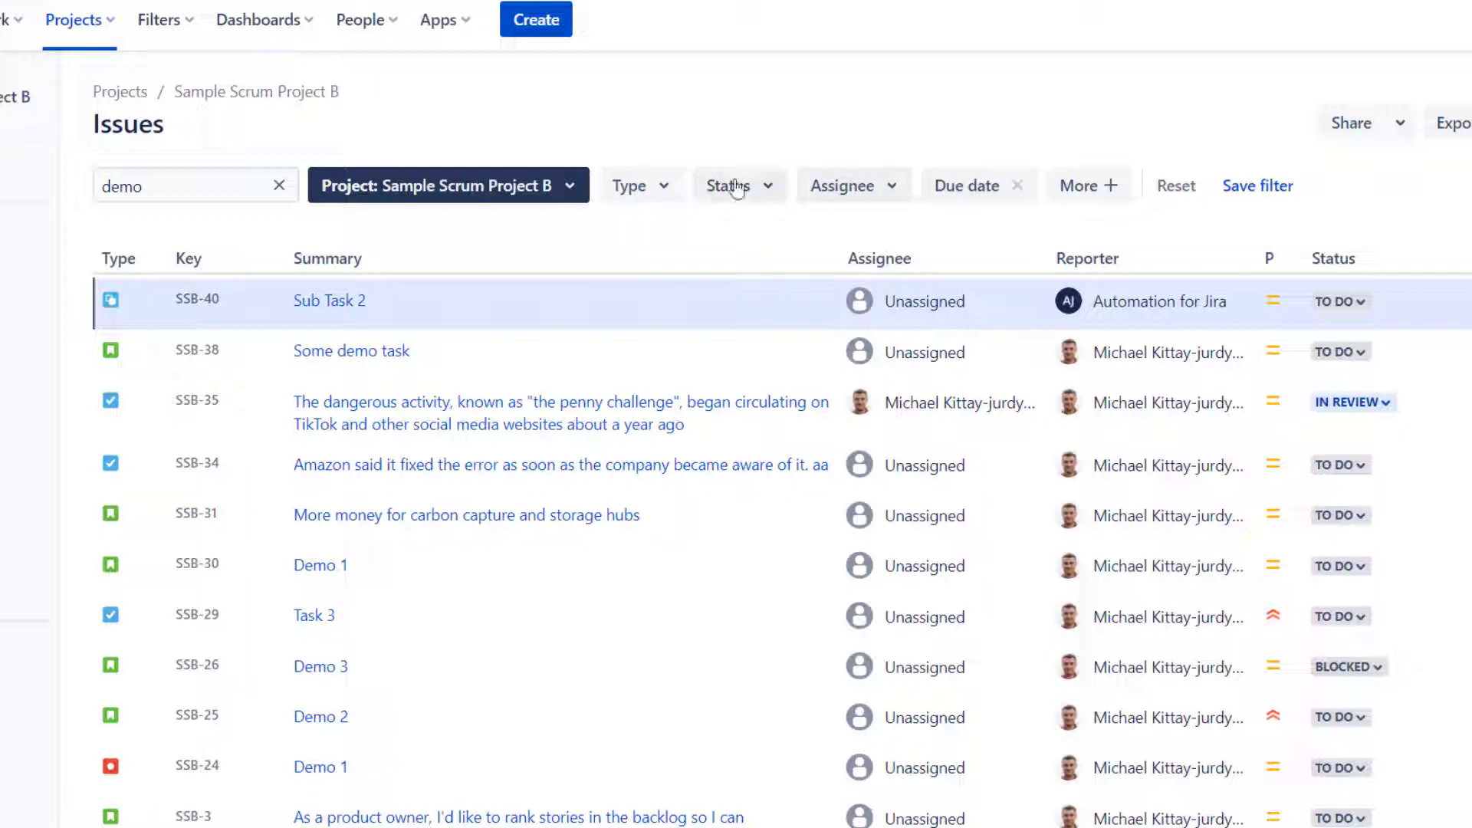
# - Filter the issues to type Story and status To Do
pyautogui.click(655, 192)
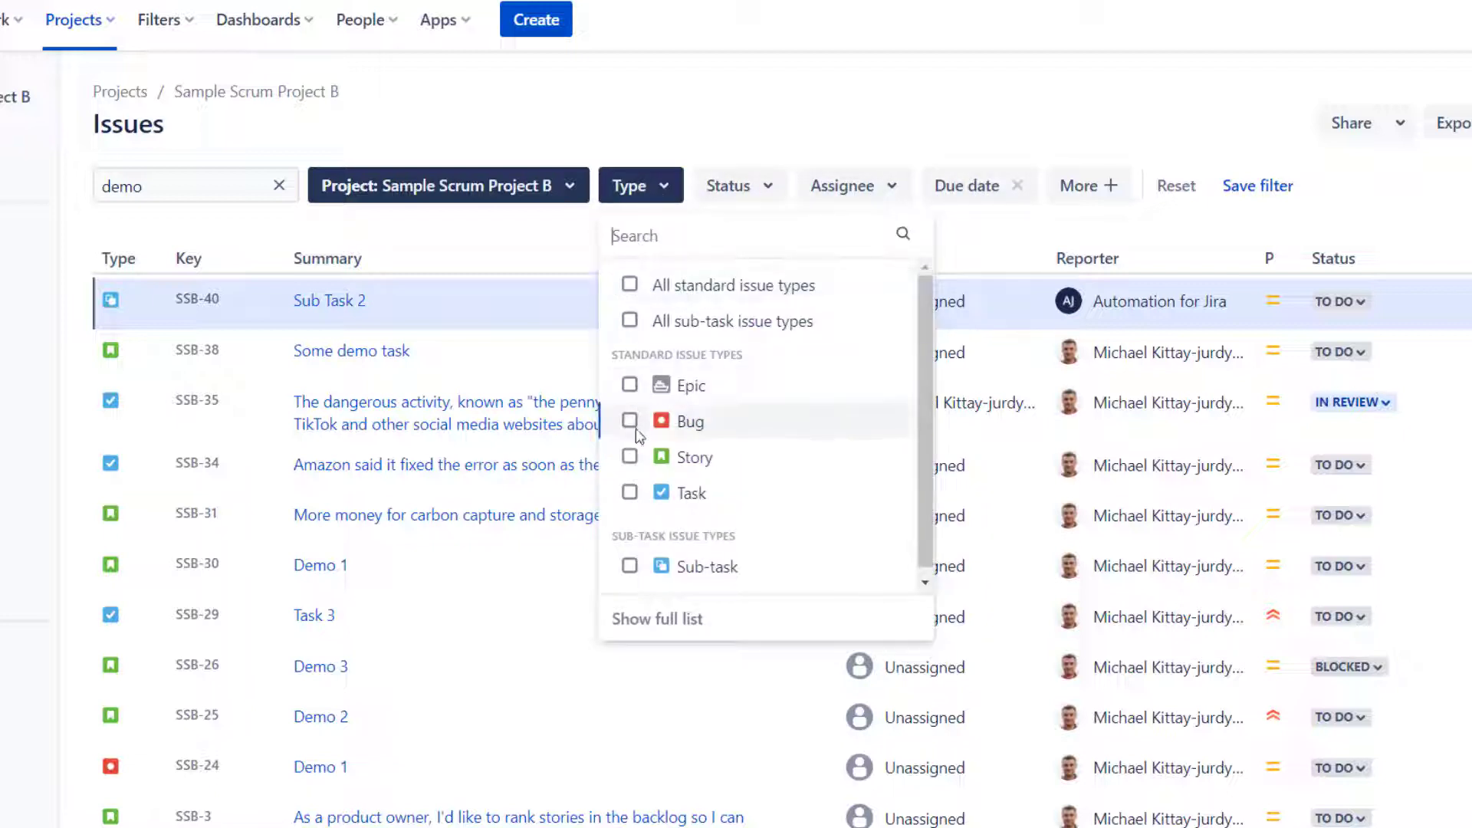
pyautogui.click(635, 460)
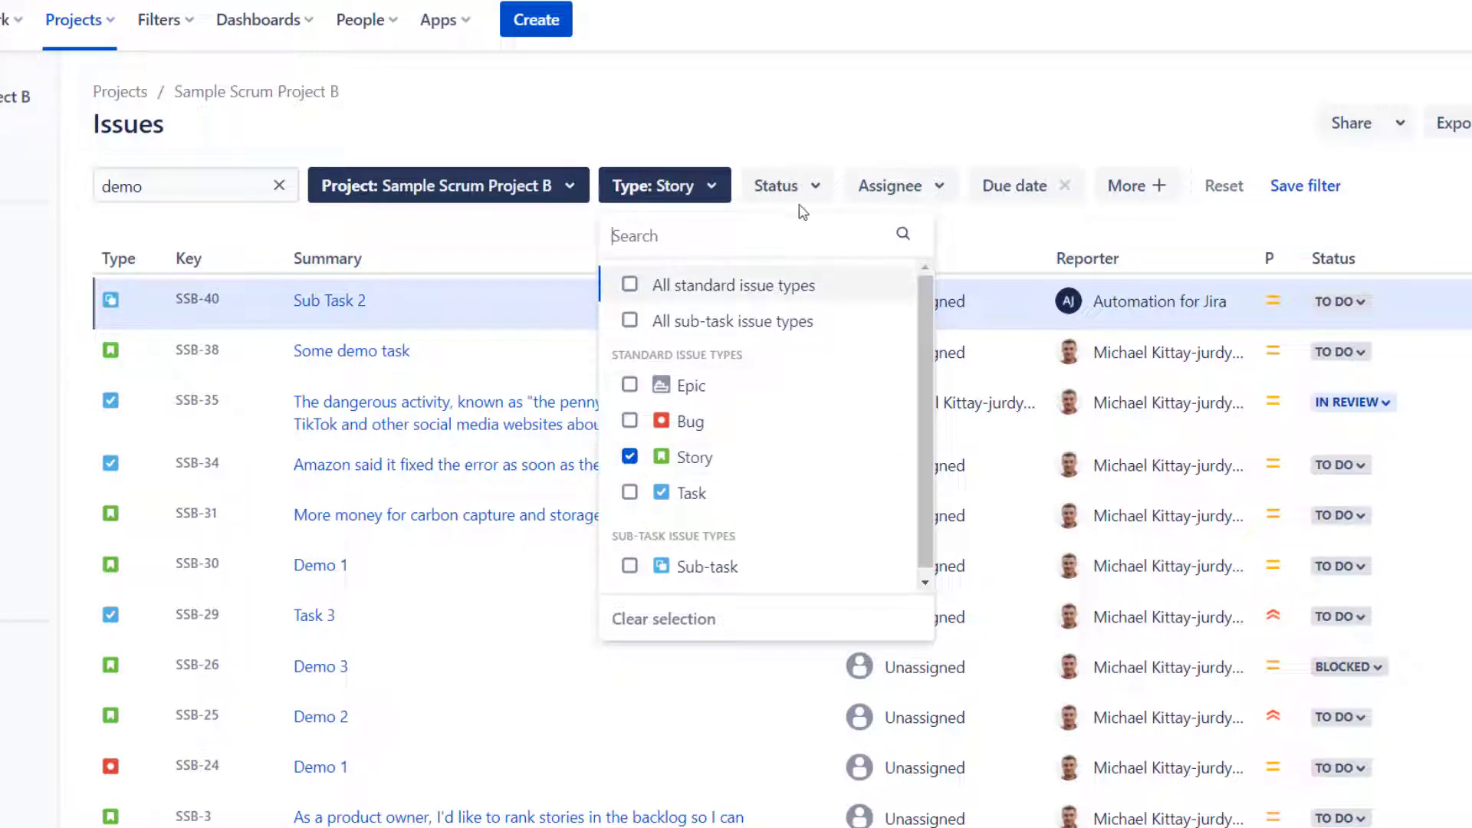
pyautogui.click(811, 195)
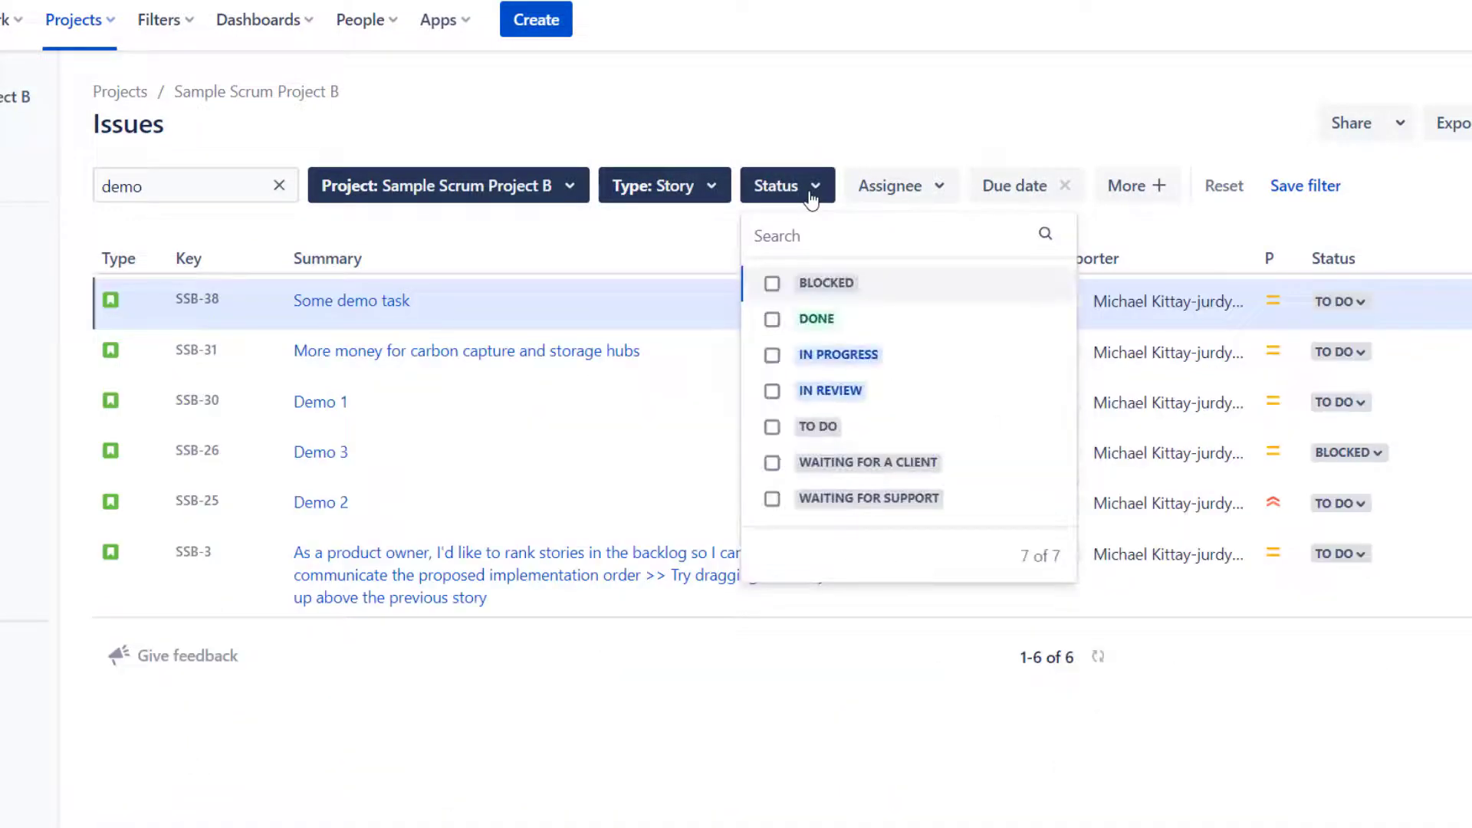
pyautogui.click(772, 429)
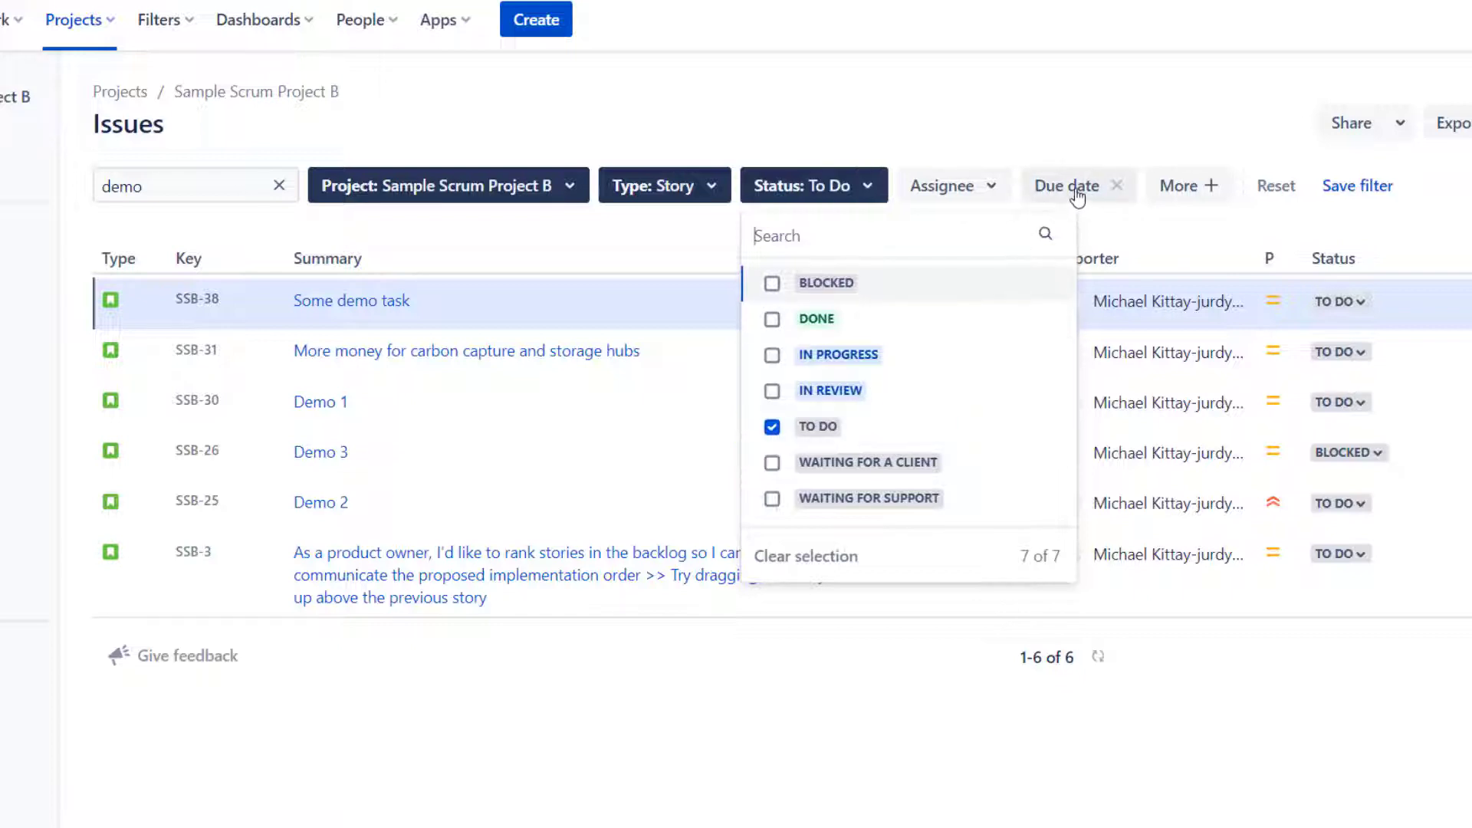
# - Filter the due date to issues more than 100 days overdue and apply it
pyautogui.click(1077, 196)
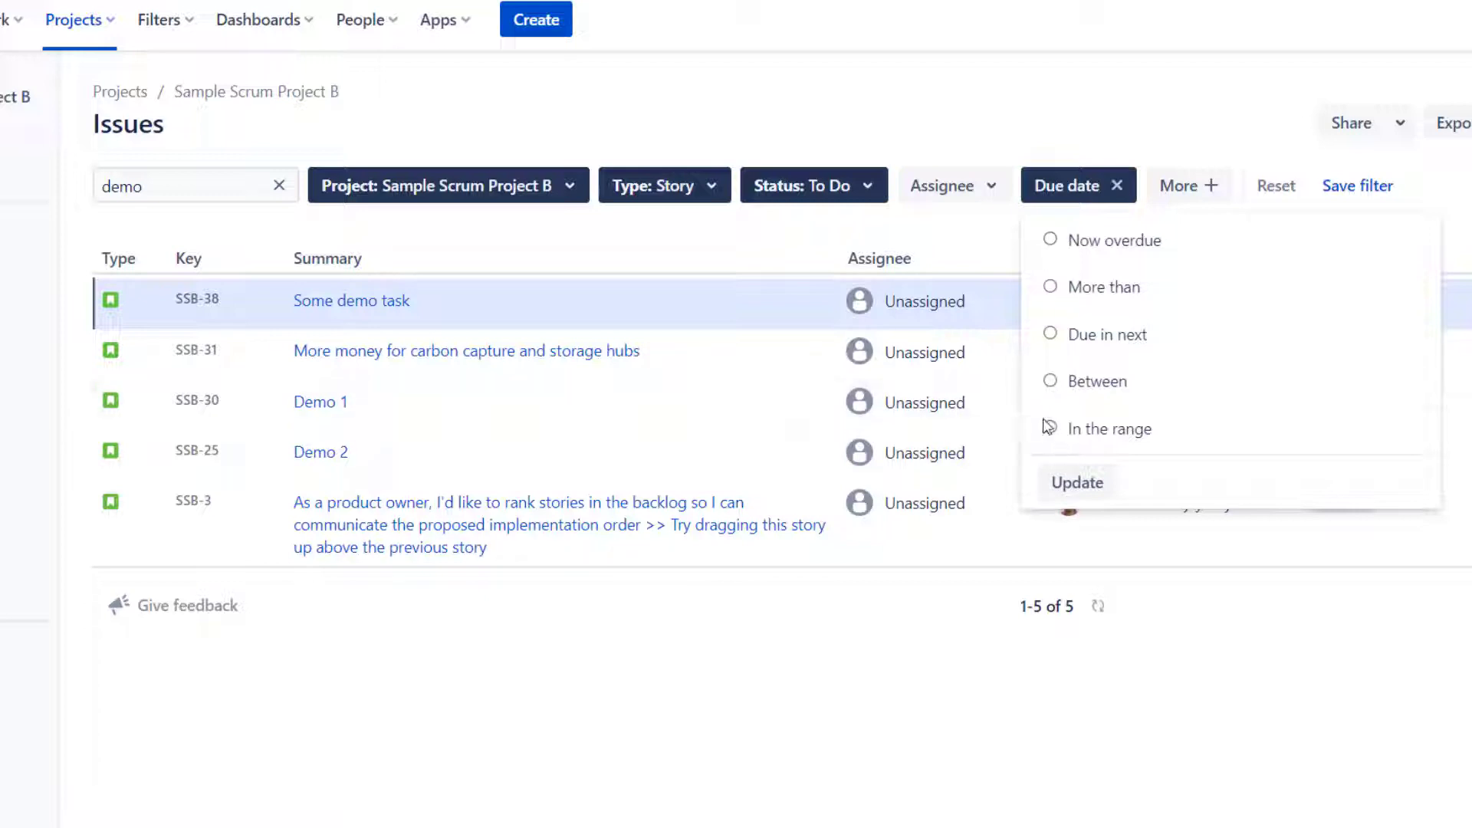
pyautogui.click(1049, 287)
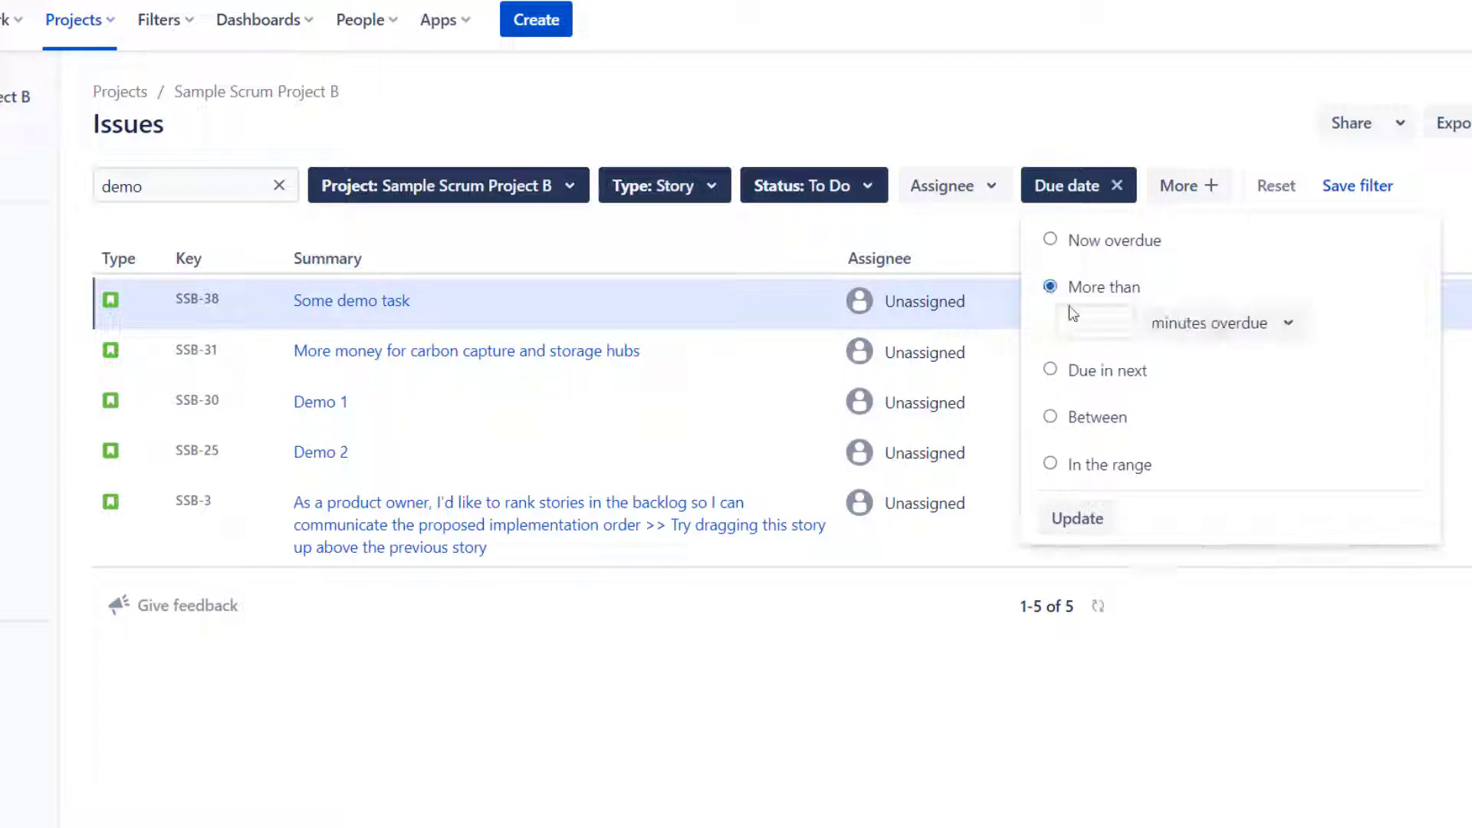
pyautogui.click(1226, 323)
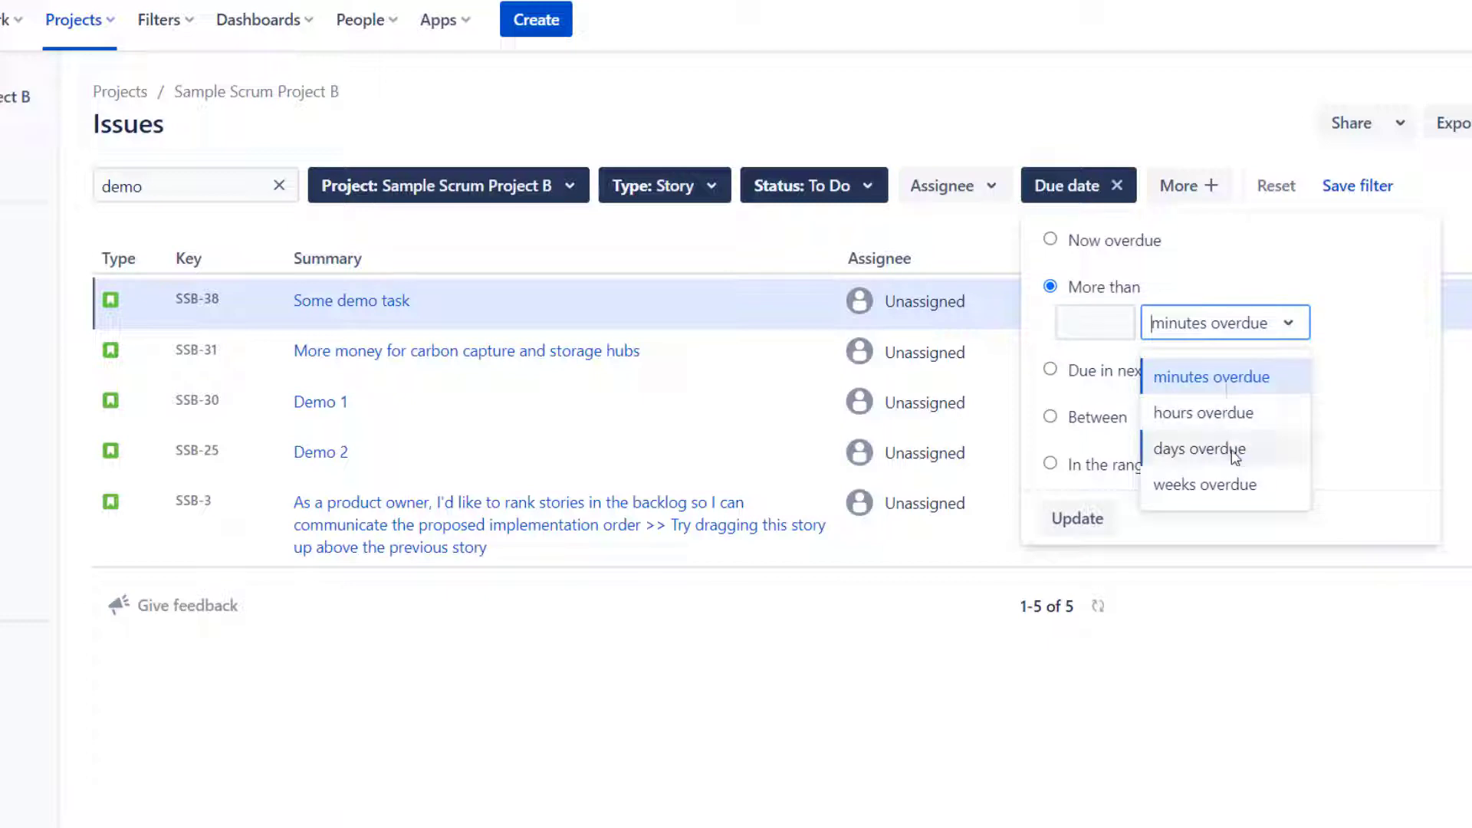
pyautogui.click(1200, 449)
pyautogui.click(1112, 319)
pyautogui.write('100')
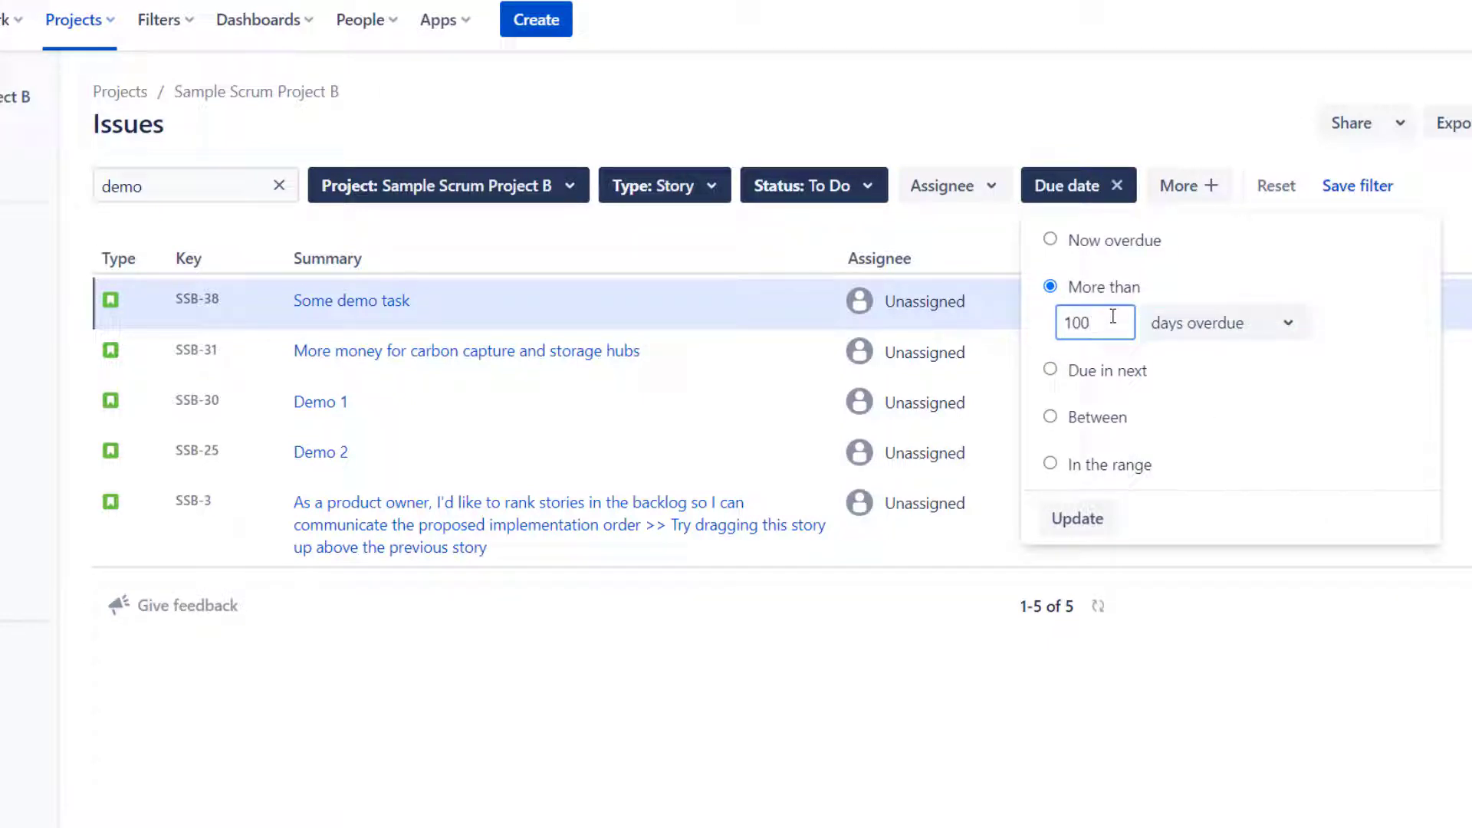
pyautogui.click(1065, 521)
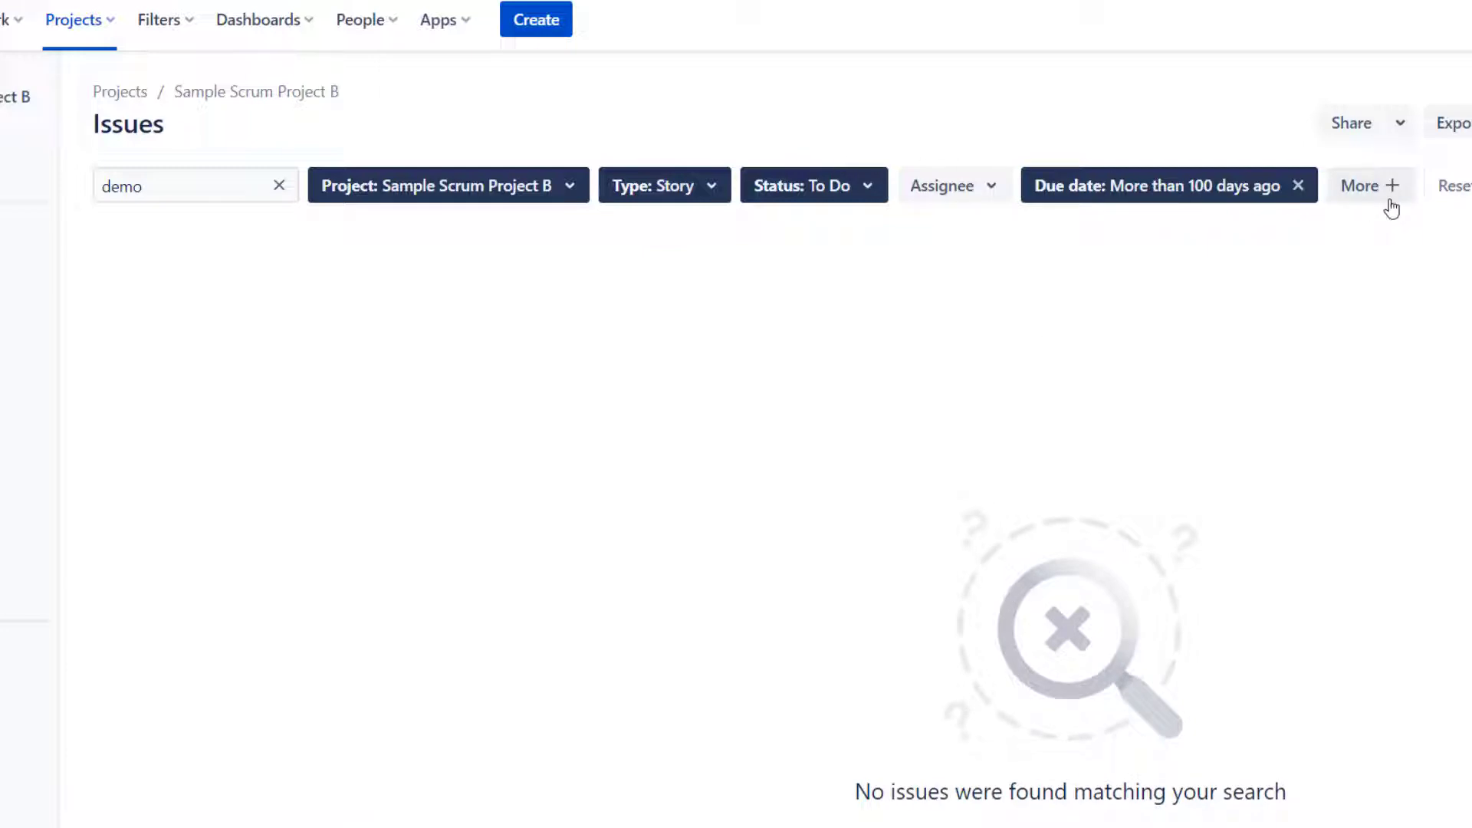
pyautogui.click(1277, 189)
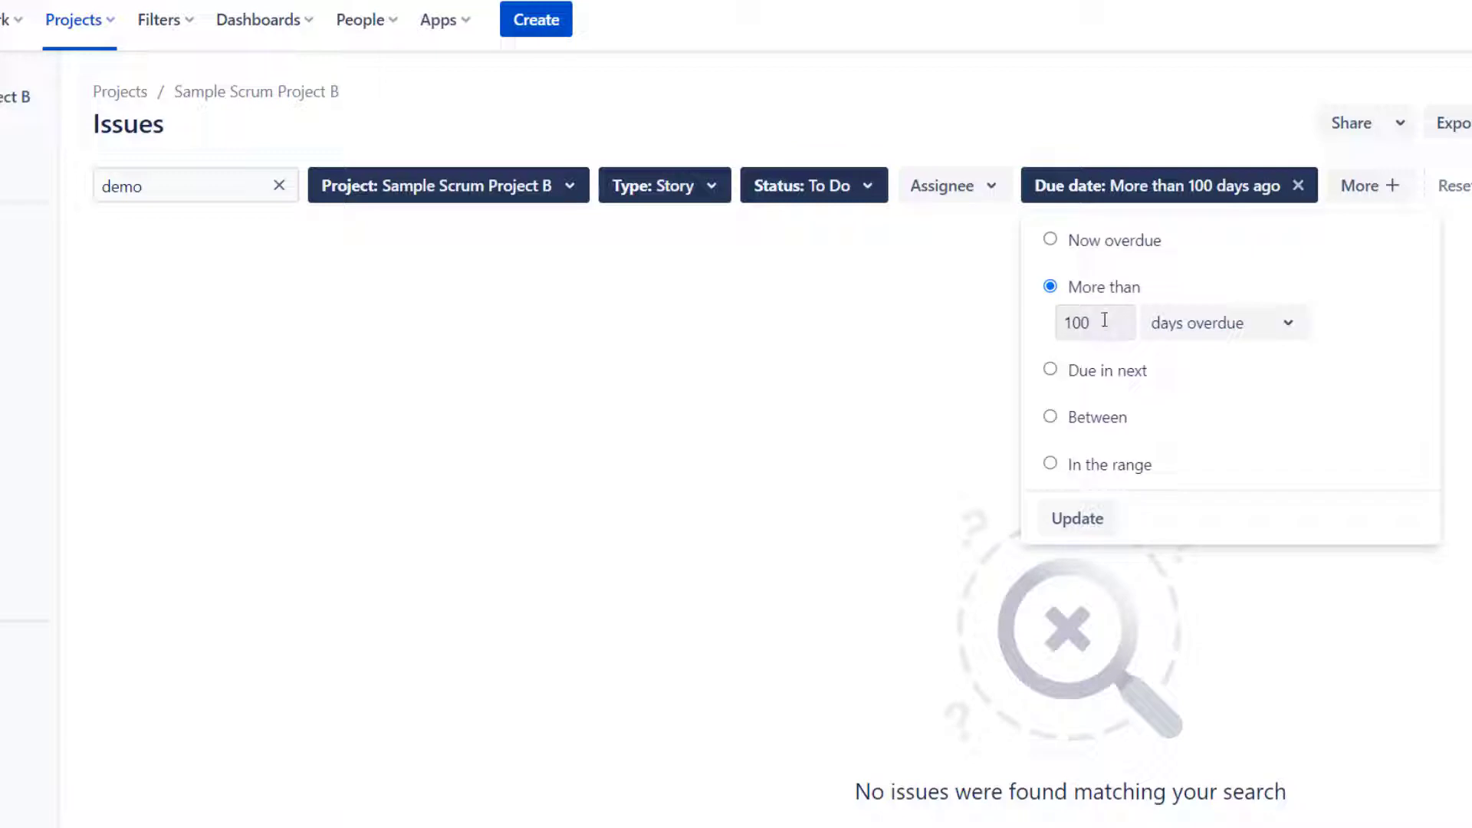
pyautogui.moveTo(1132, 325); pyautogui.dragTo(1025, 327)
pyautogui.click(1007, 328)
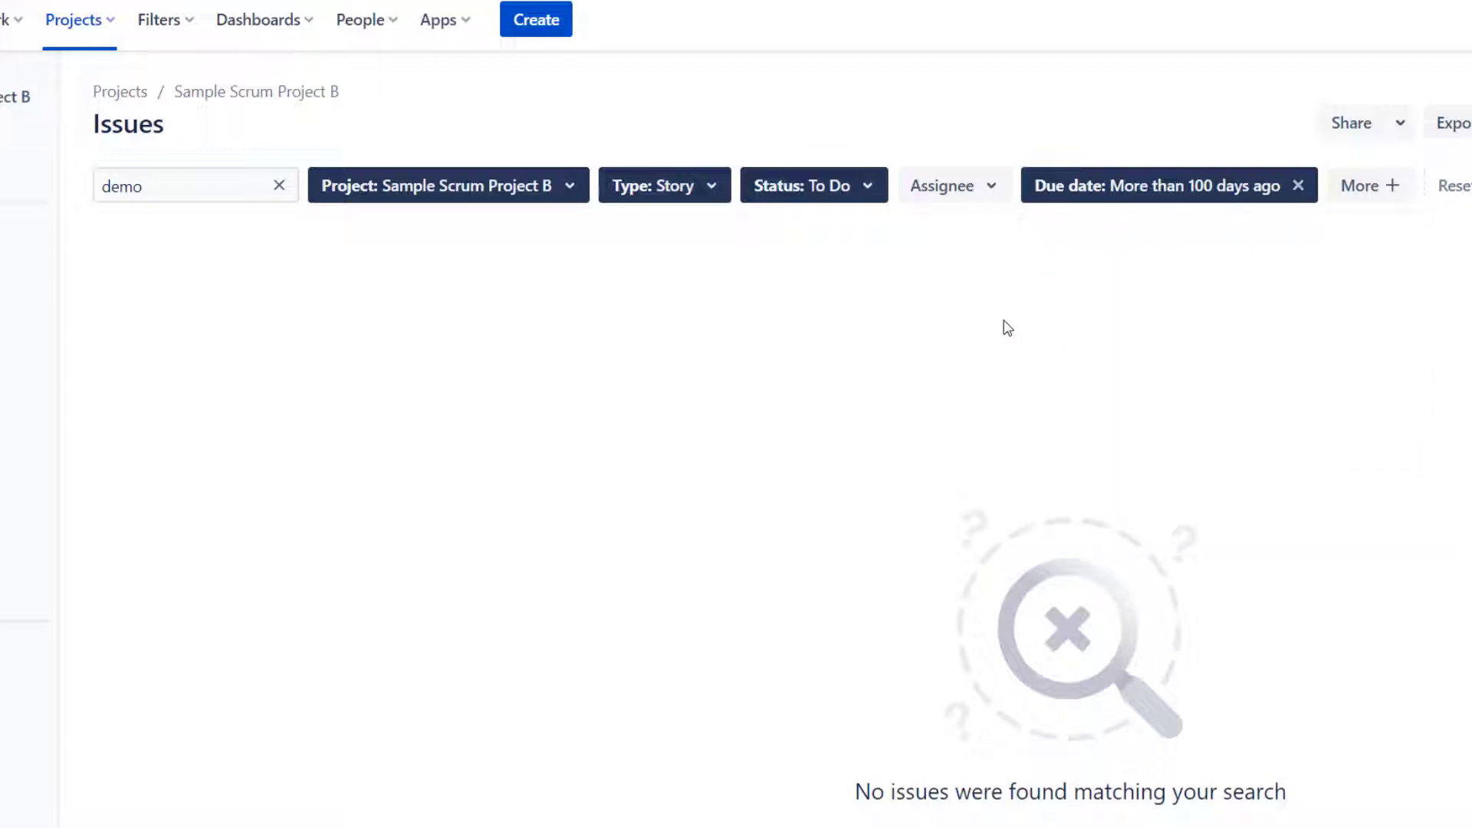
# - Change the due date filter to more than 10 days overdue and apply it
pyautogui.click(1173, 196)
pyautogui.click(1084, 322)
pyautogui.moveTo(1085, 323); pyautogui.dragTo(1041, 338)
pyautogui.write('10')
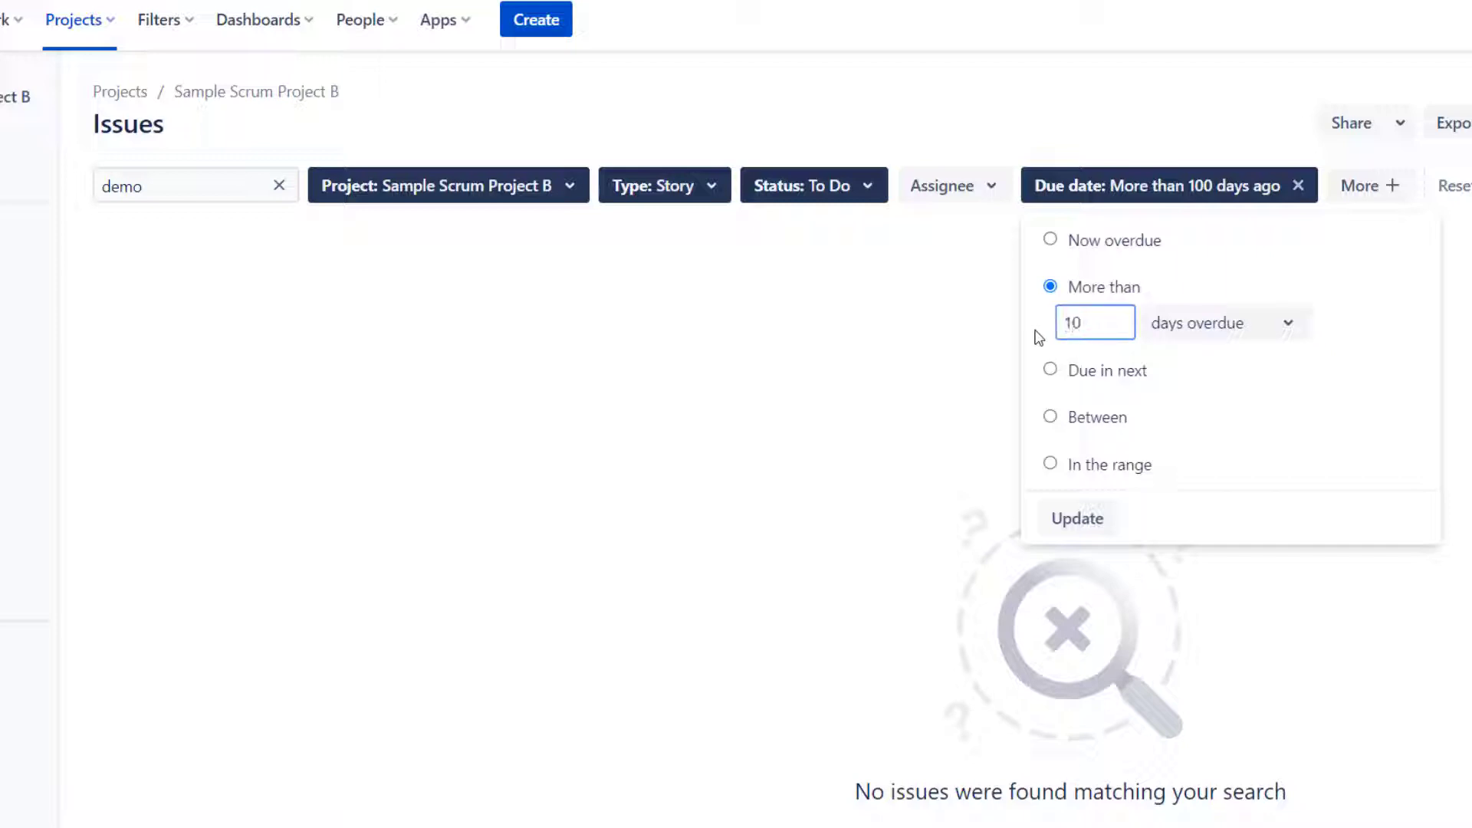
pyautogui.click(1078, 519)
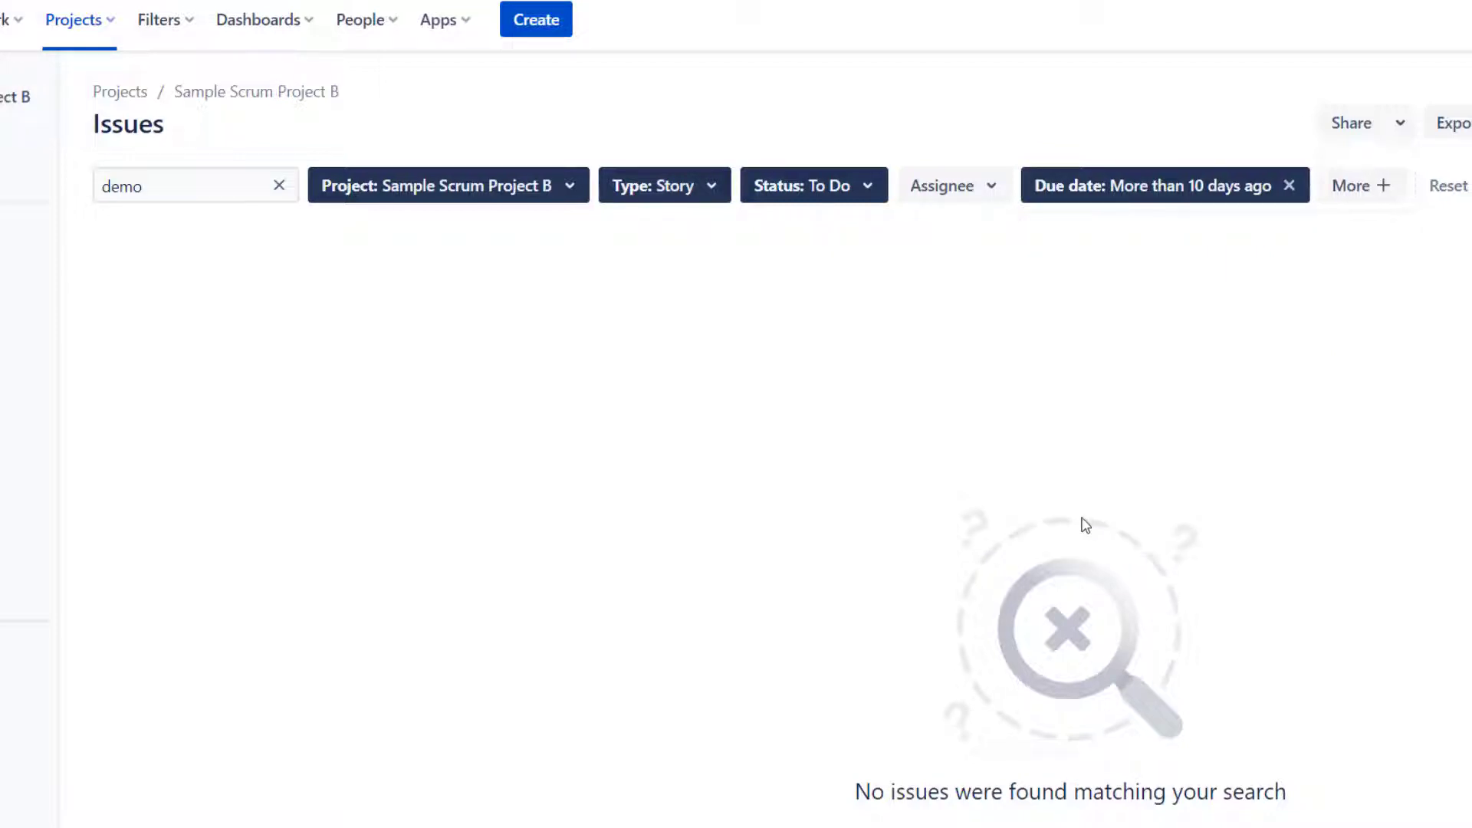
pyautogui.click(1139, 196)
pyautogui.click(1081, 79)
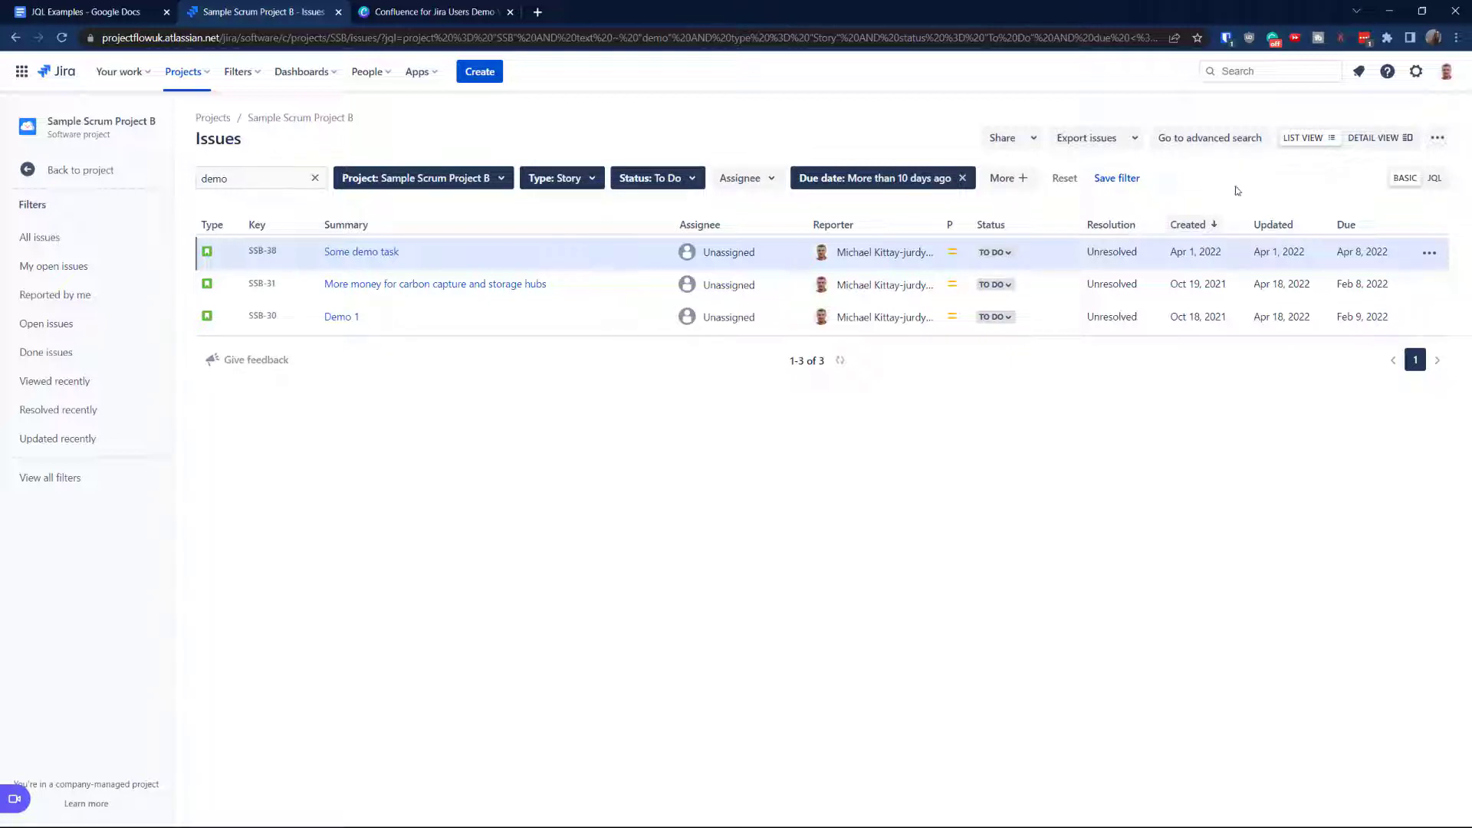
# - Show the filter as a JQL query, and view the results in detail view before returning to list view
pyautogui.click(1434, 178)
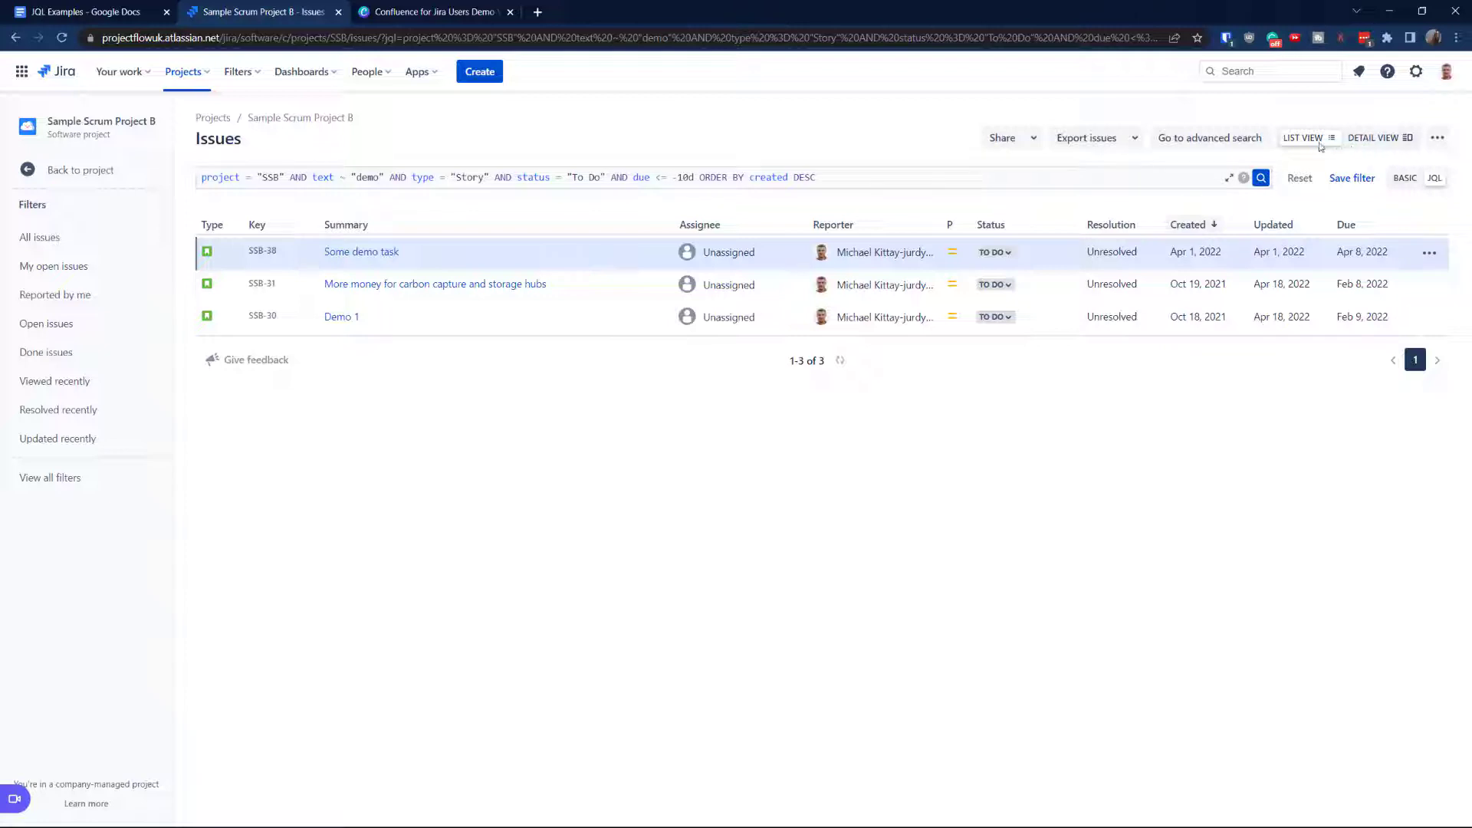
pyautogui.click(1369, 144)
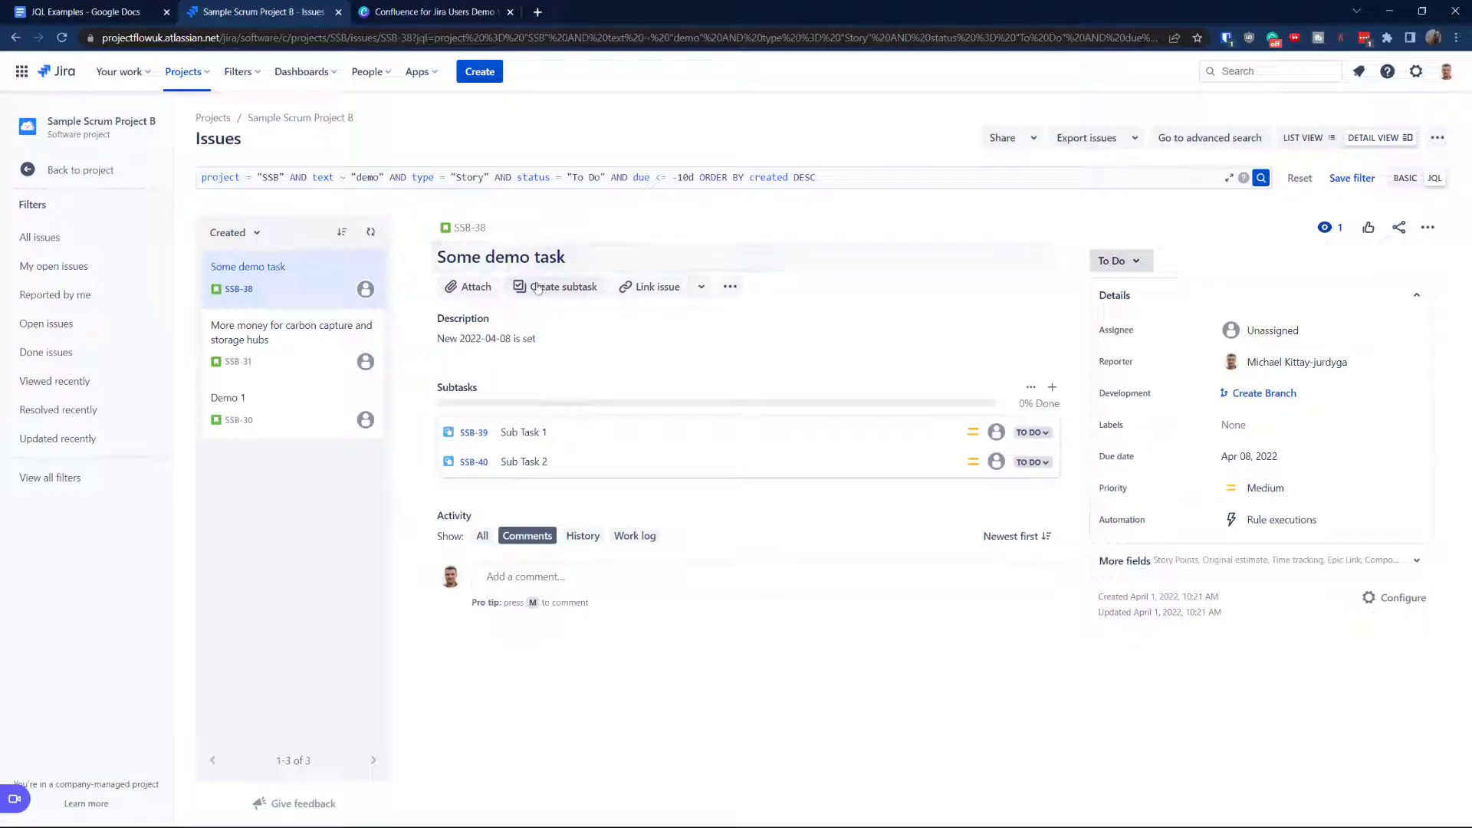
pyautogui.click(1306, 141)
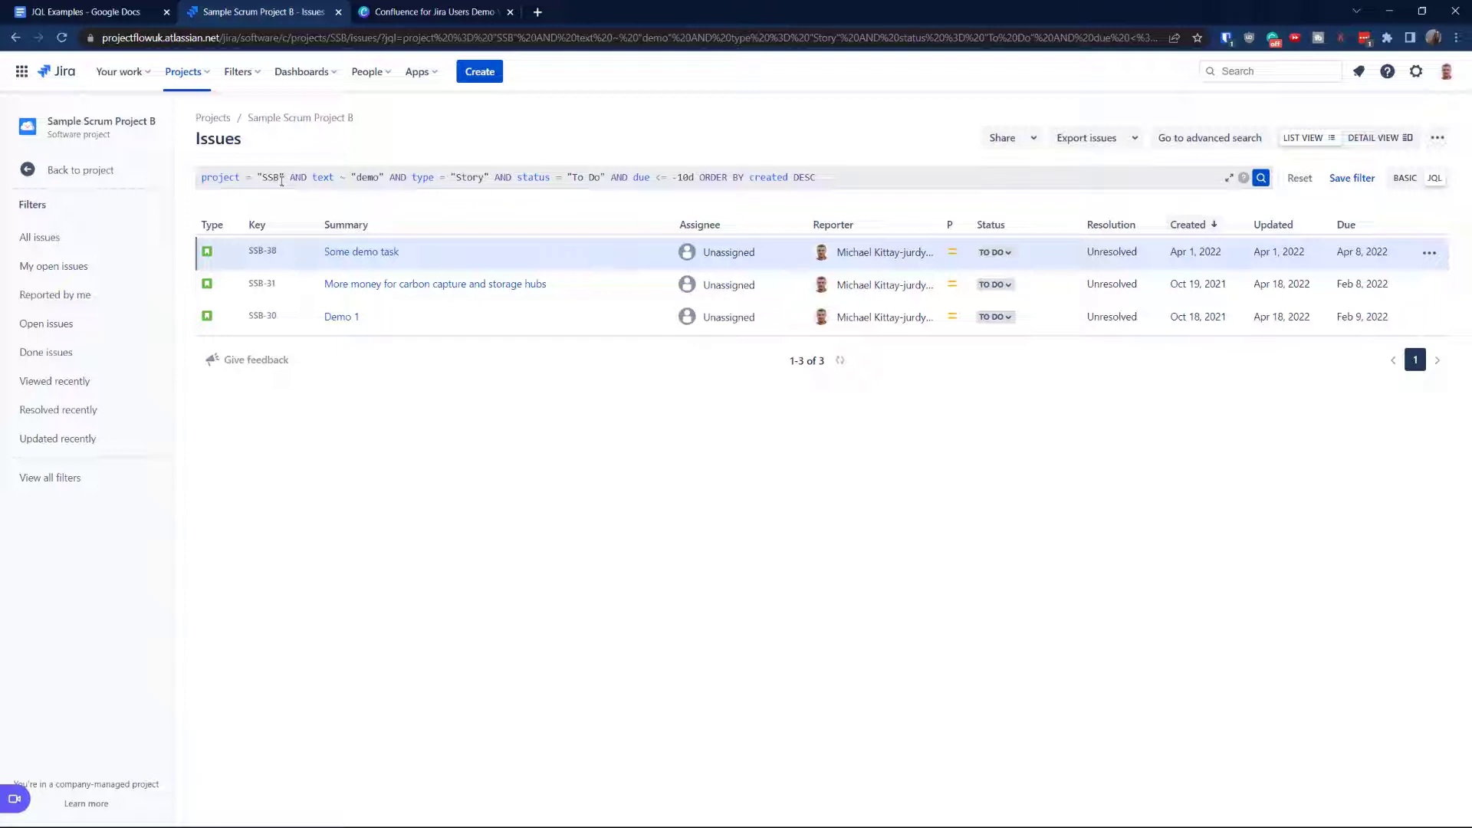
# - Replace the project value in the JQL query with demo to view the matching project suggestions, and clear it again
pyautogui.moveTo(280, 177); pyautogui.dragTo(256, 178)
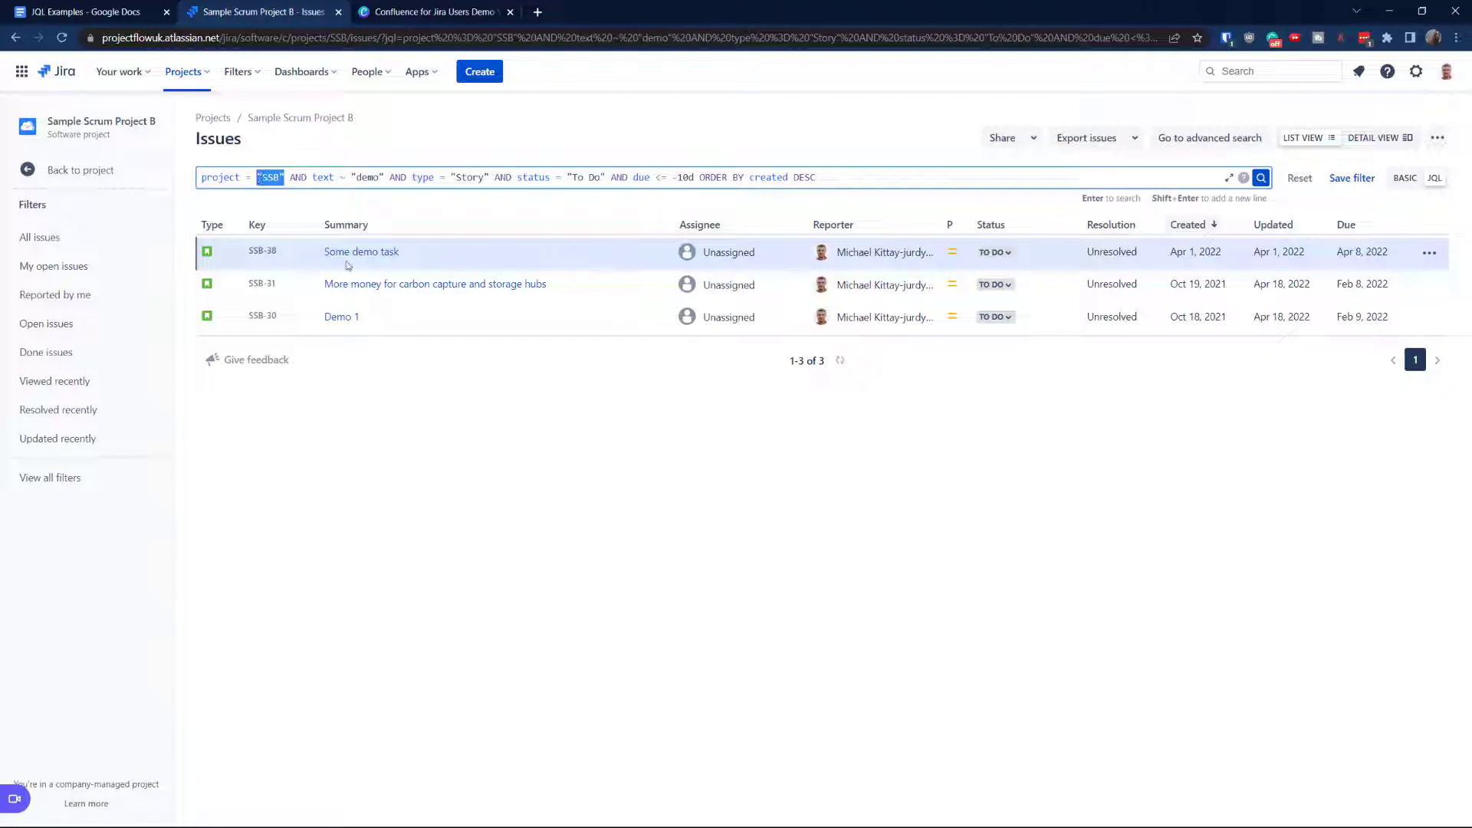
pyautogui.press('BackSpace')
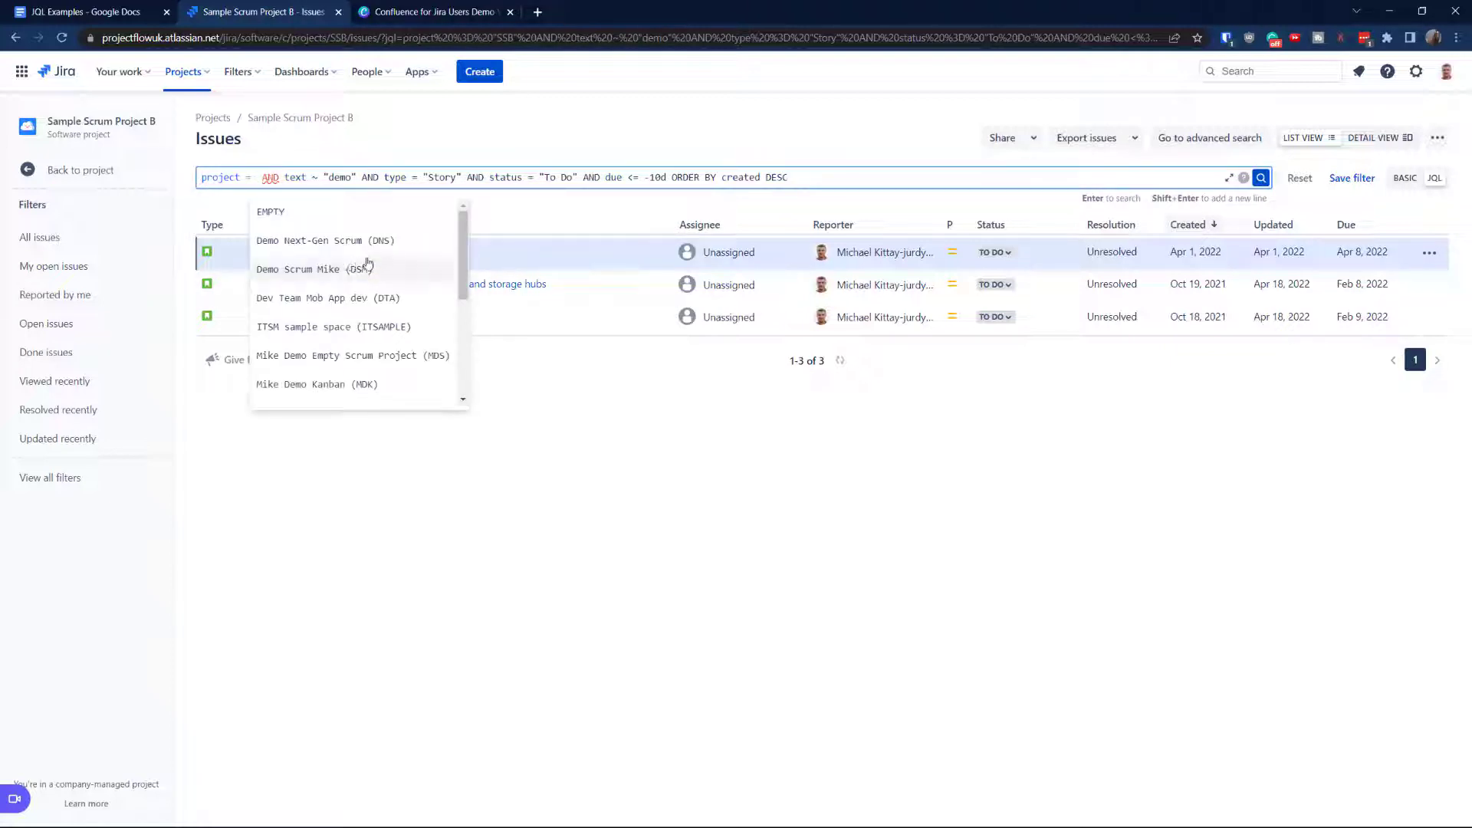
pyautogui.write('demo')
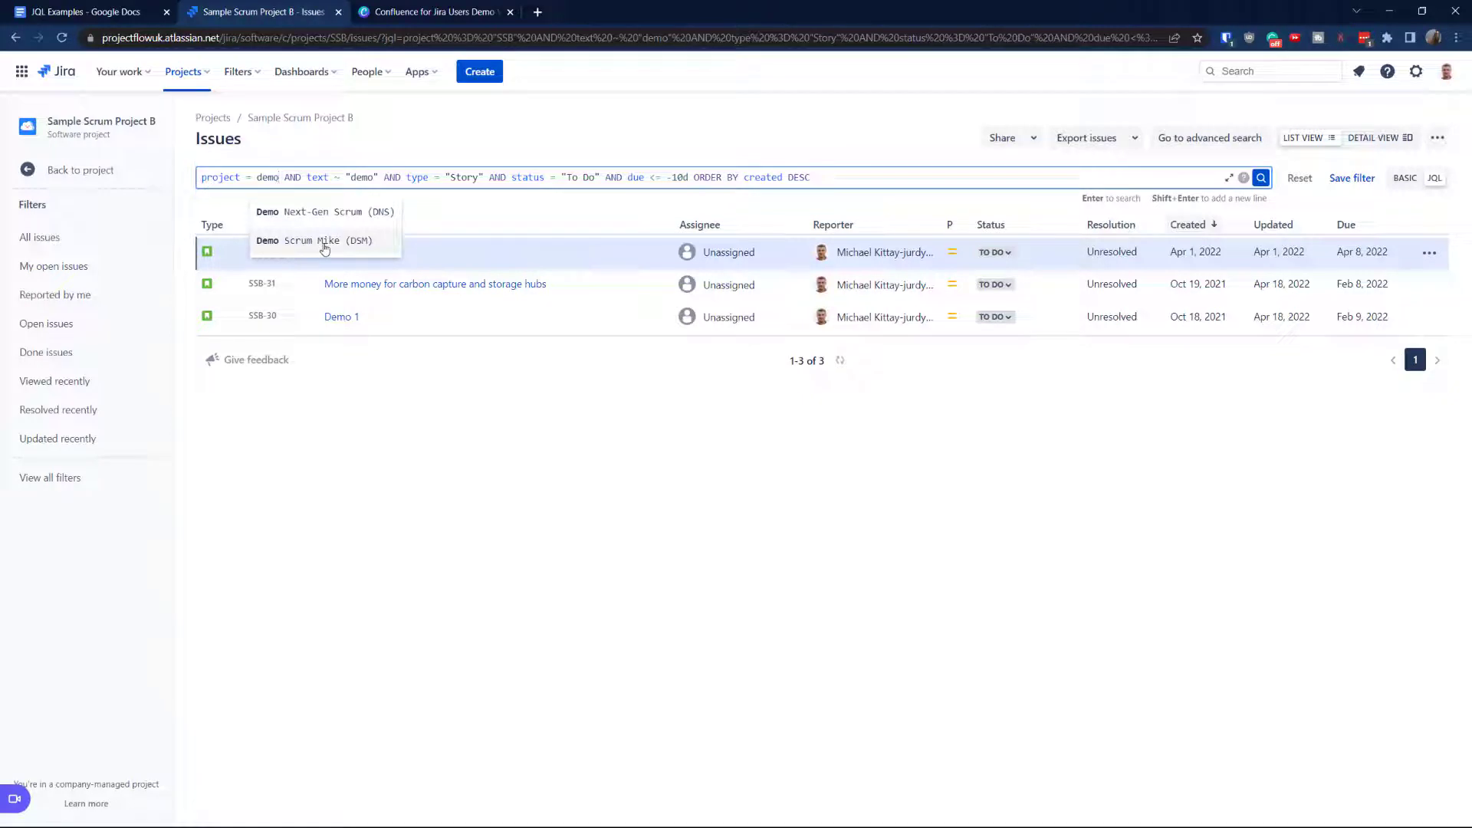
pyautogui.press('BackSpace')
pyautogui.press('BackSpace')
pyautogui.press('BackSpace')
pyautogui.press('BackSpace')
# - View the project suggestions for Sam and for D in the query's project value, clearing each entry
pyautogui.write('Sa')
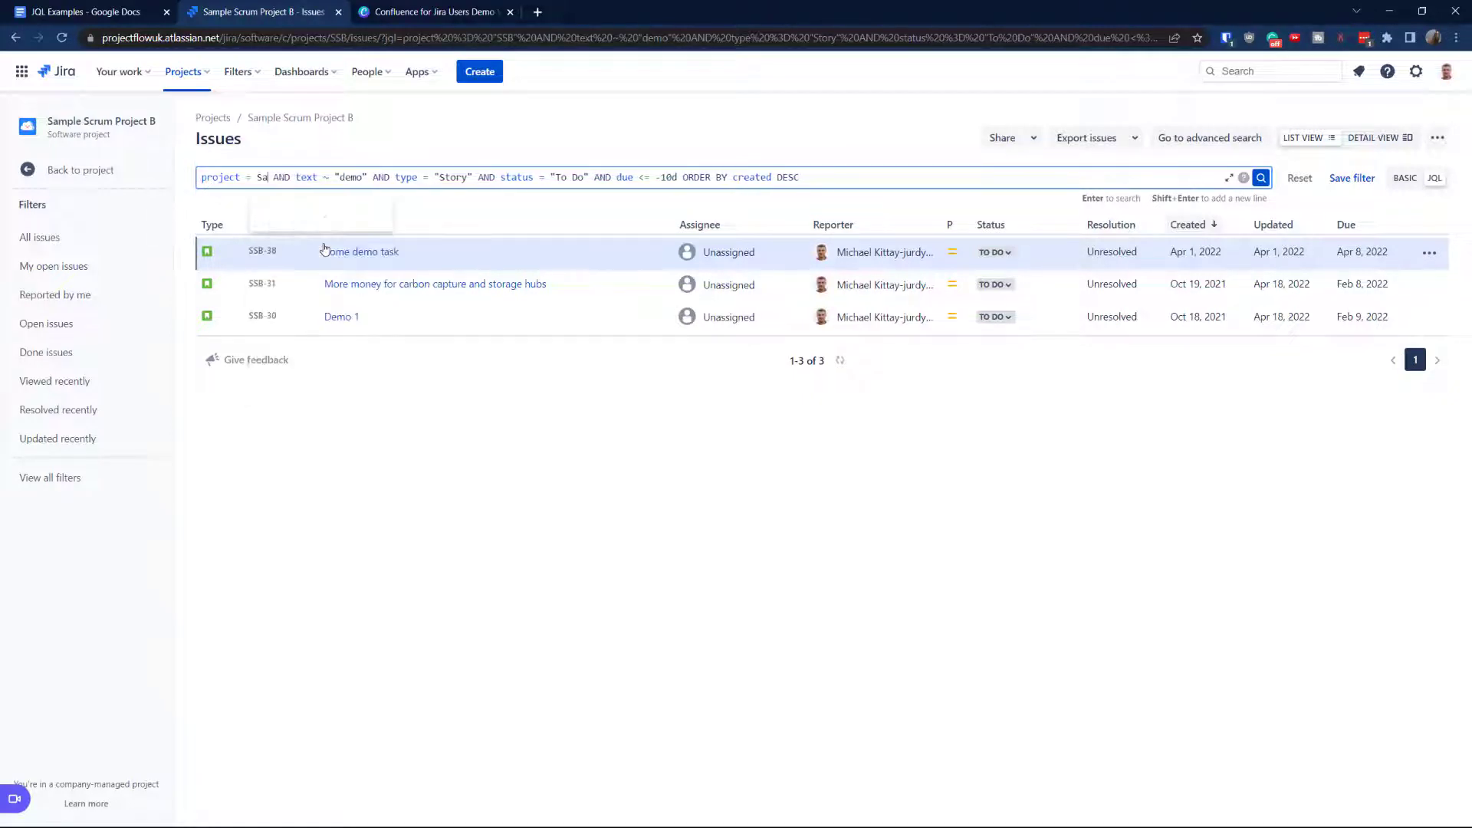
pyautogui.write('m')
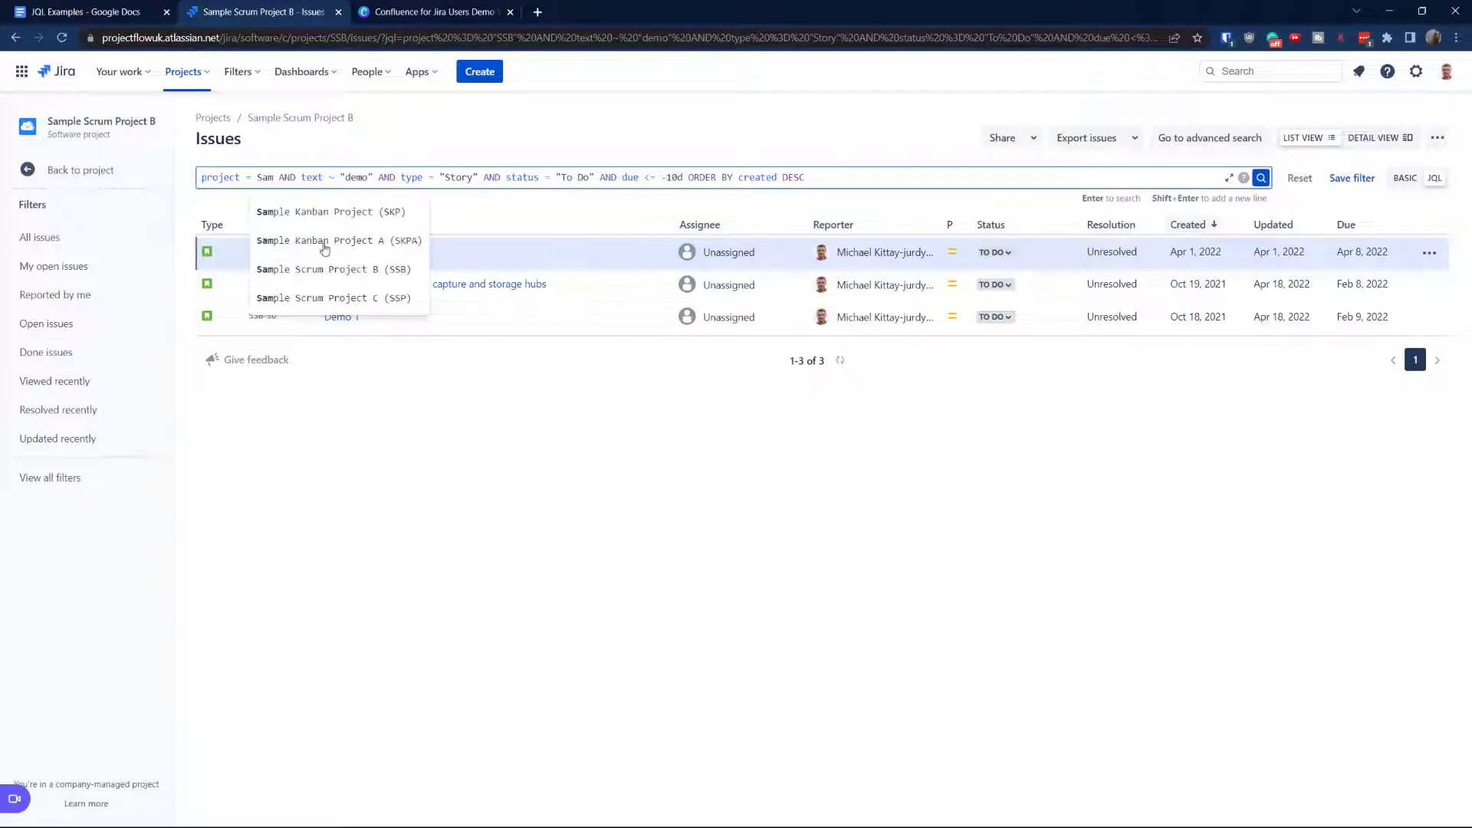
pyautogui.press('BackSpace')
pyautogui.press('BackSpace')
pyautogui.press('BackSpace')
pyautogui.write('D')
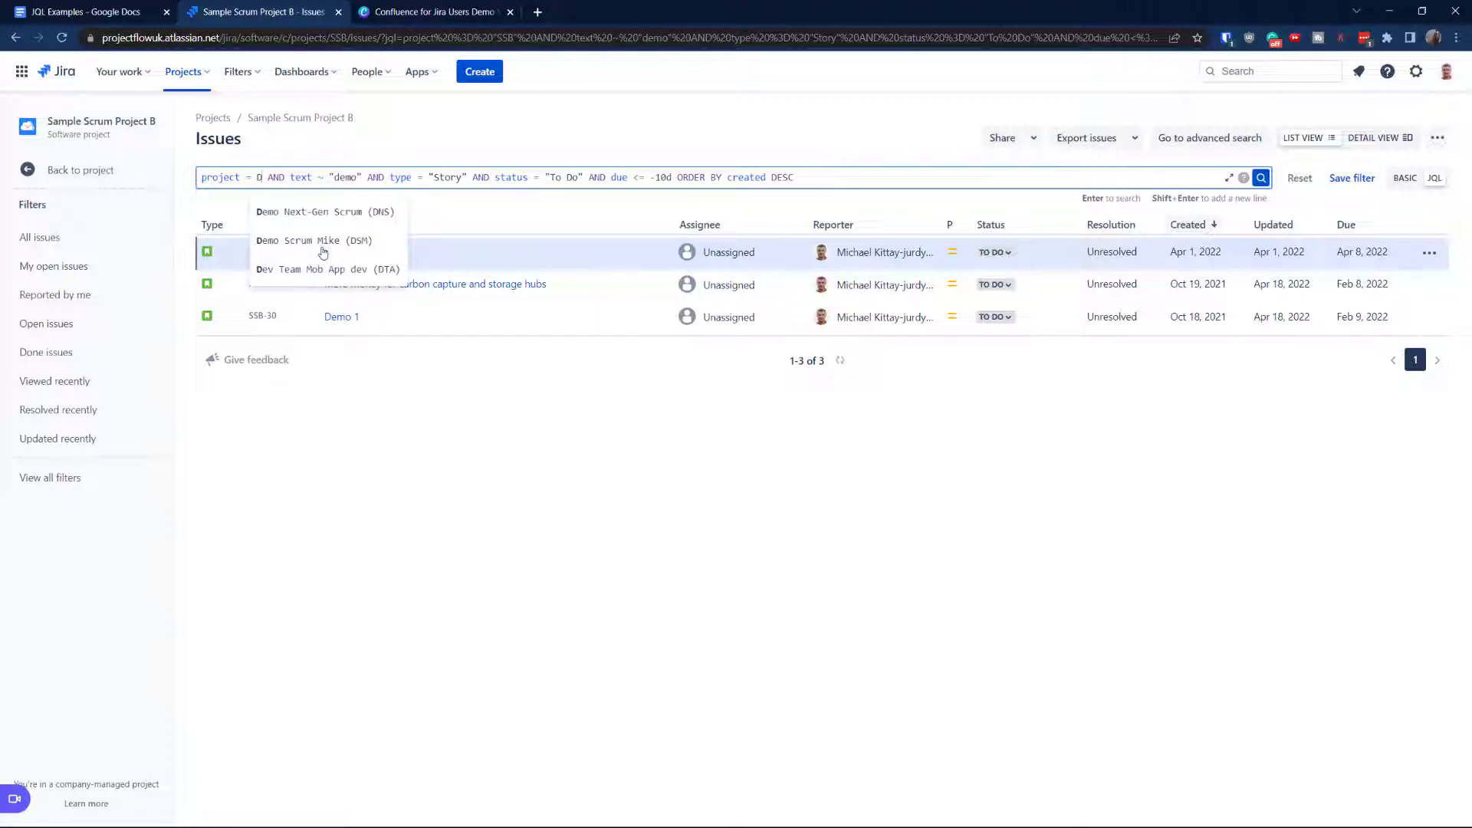
pyautogui.press('BackSpace')
# - Look up SSB as the project value, accept Sample Scrum Project B, and run the query
pyautogui.write('SSB')
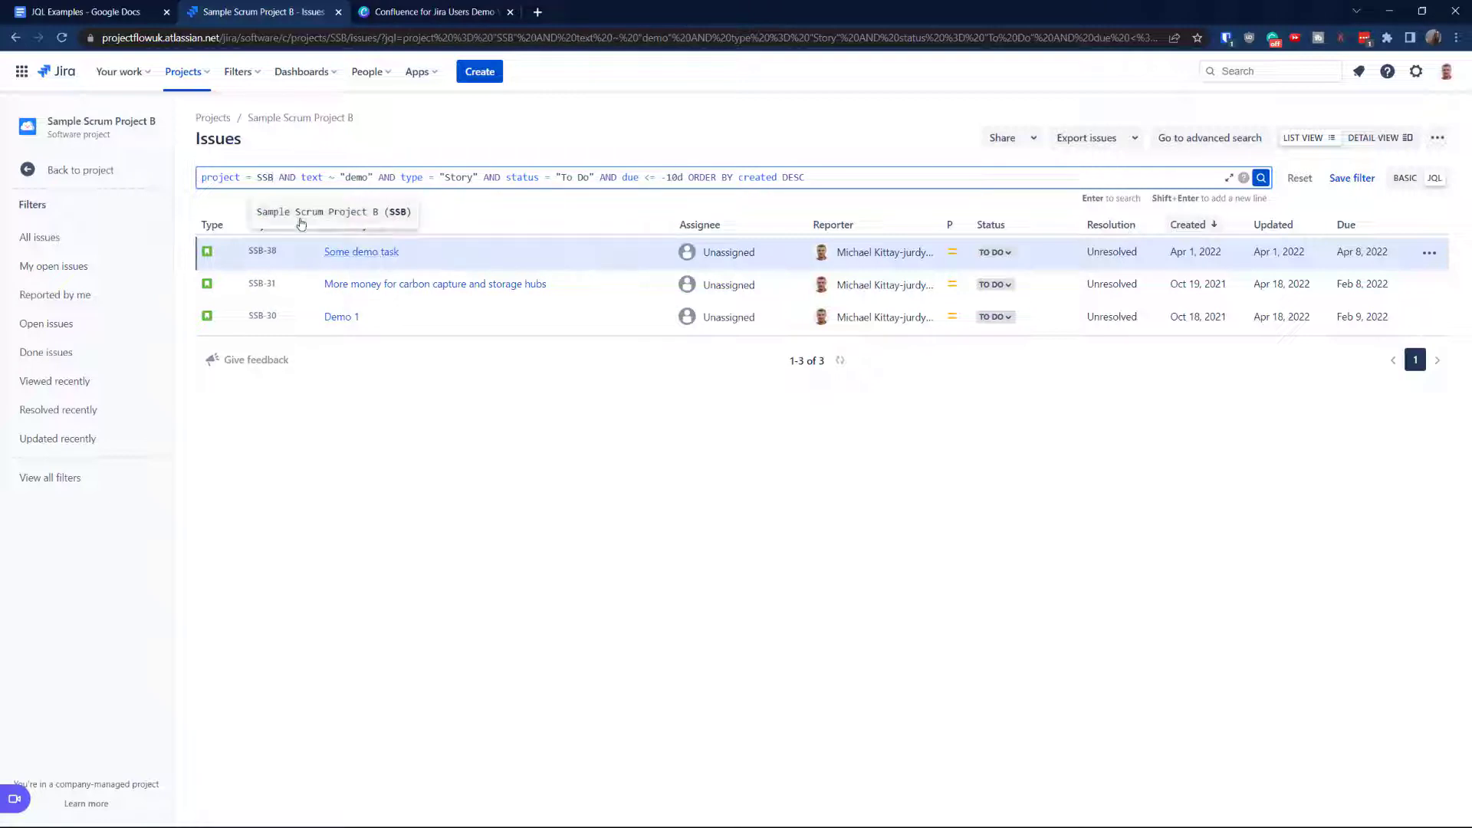
pyautogui.click(353, 221)
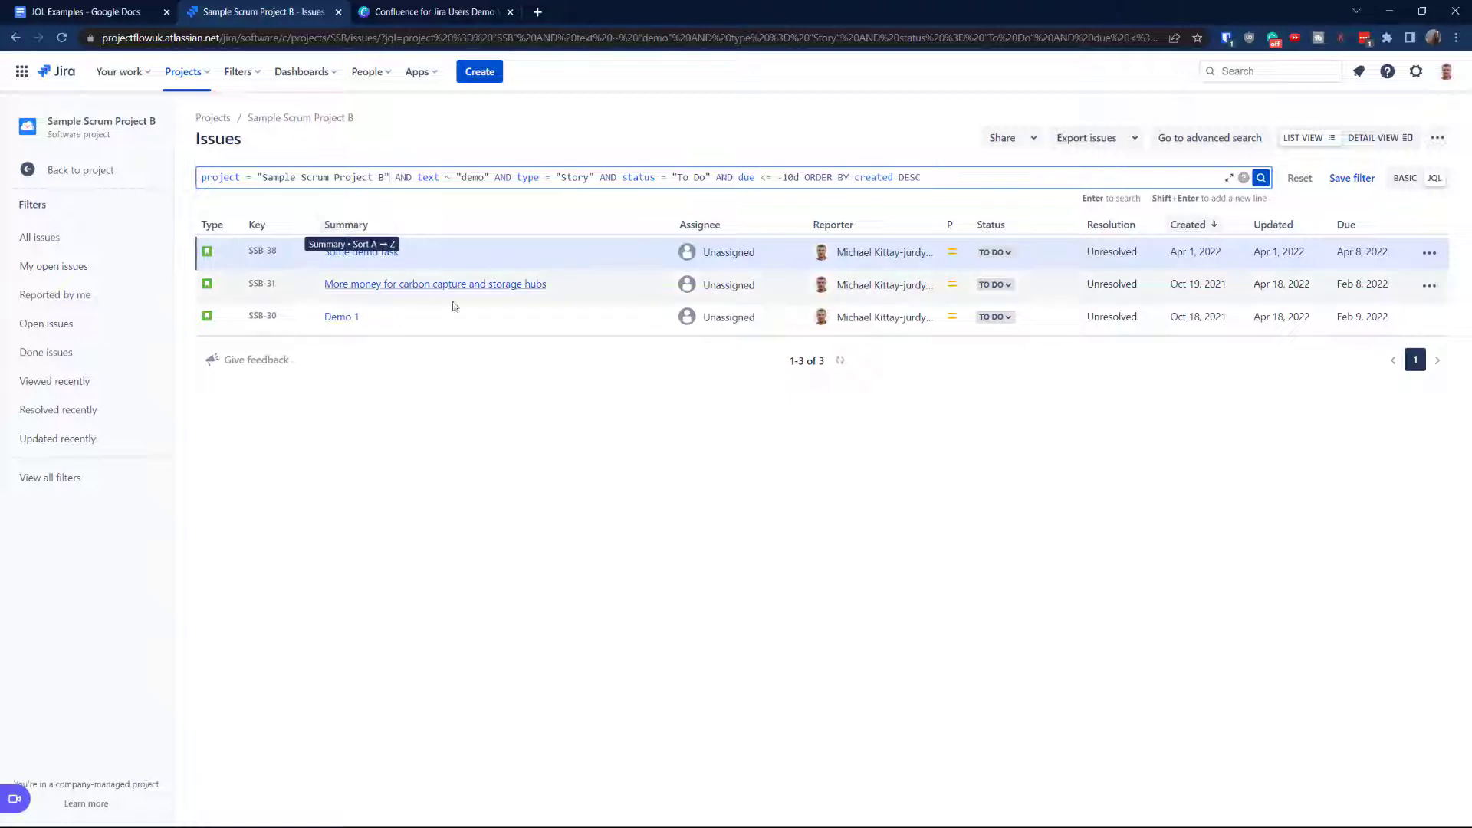
pyautogui.moveTo(258, 177); pyautogui.dragTo(378, 180)
pyautogui.click(263, 178)
pyautogui.click(1256, 178)
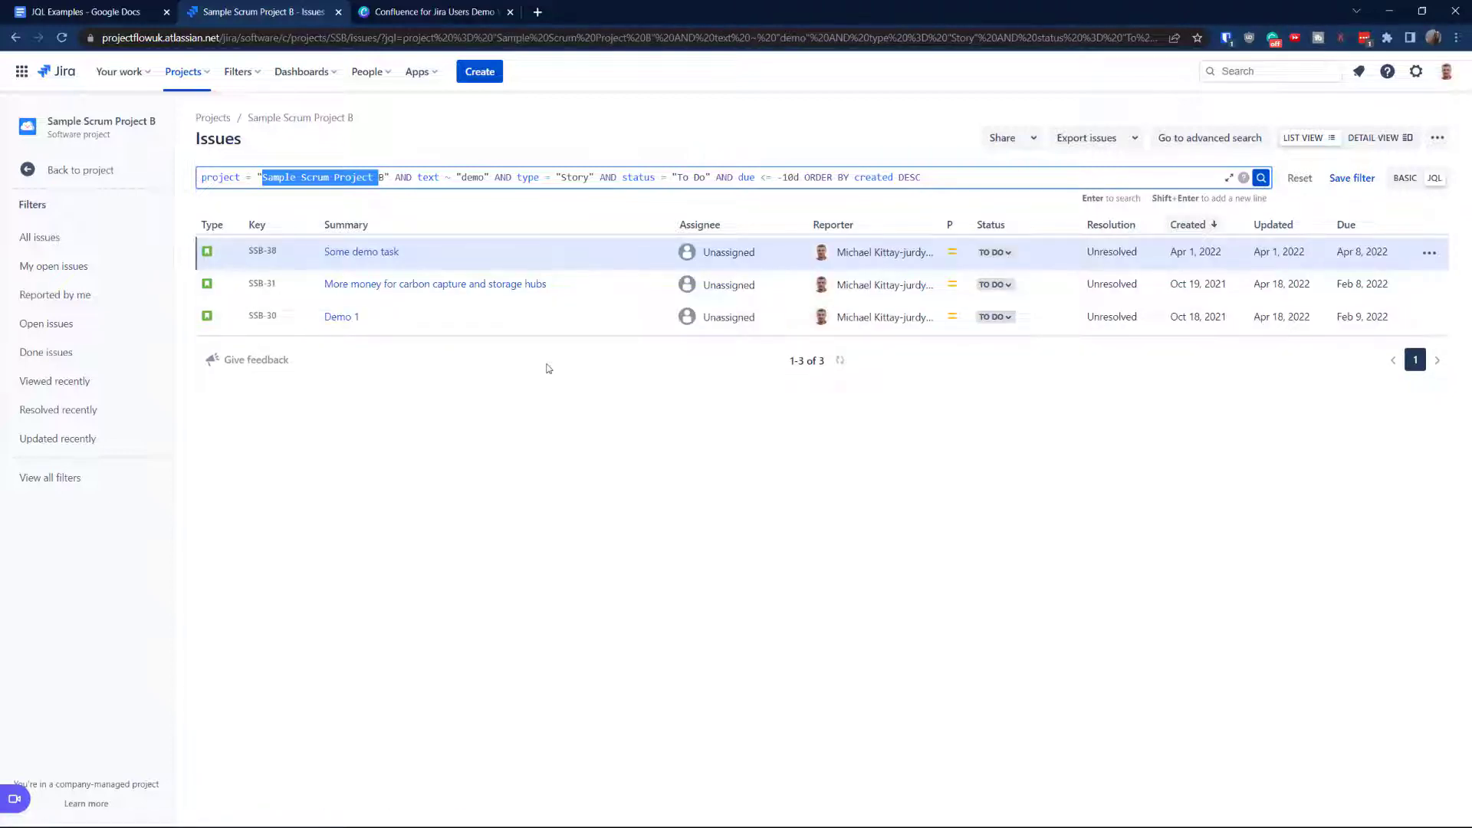
pyautogui.click(359, 441)
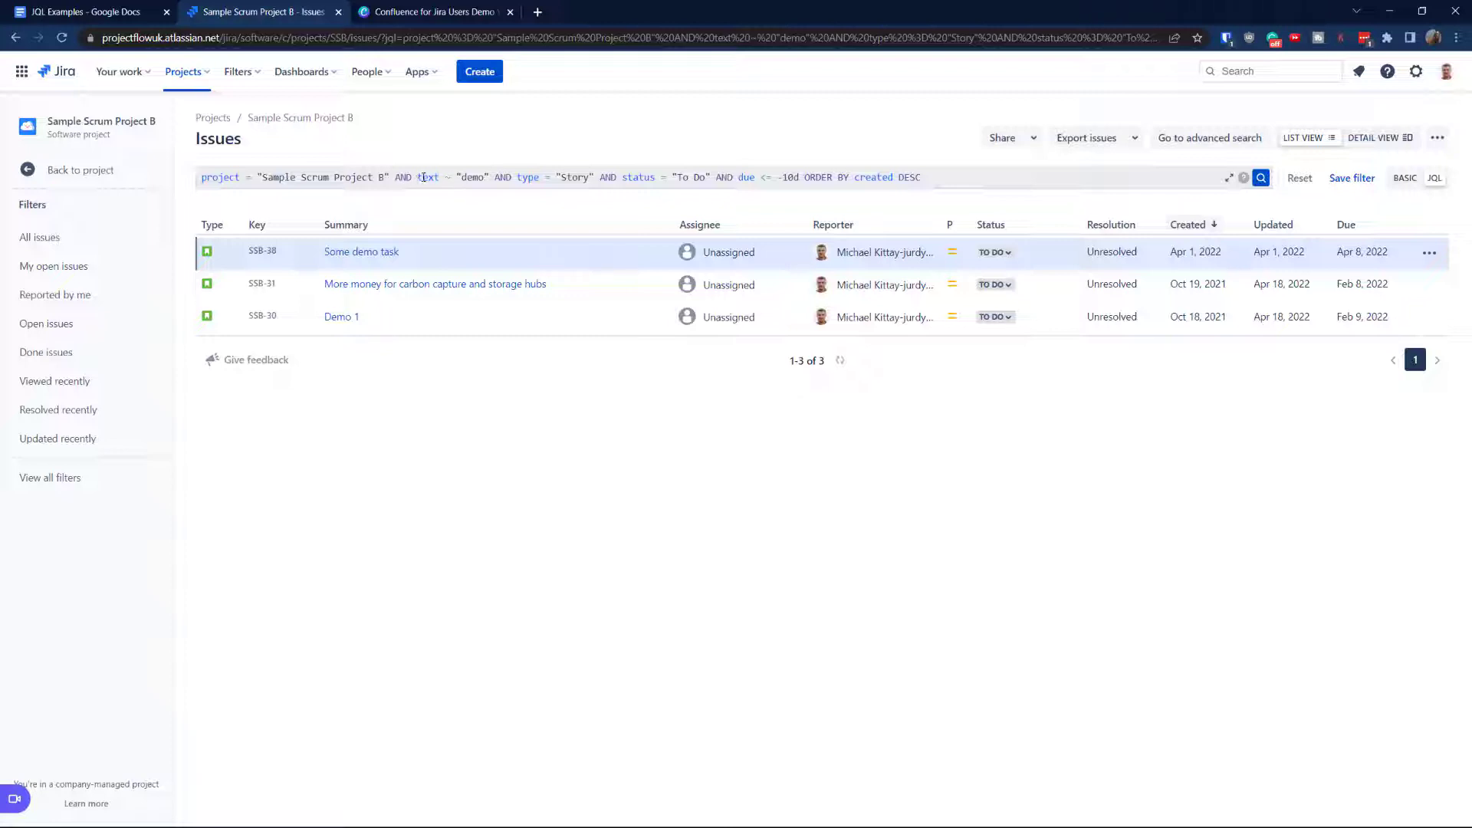
# - Remove the text ~ "demo" condition and its extra AND from the JQL query, and run the search
pyautogui.moveTo(418, 177); pyautogui.dragTo(492, 182)
pyautogui.press('BackSpace')
pyautogui.press('BackSpace')
pyautogui.press('BackSpace')
pyautogui.press('BackSpace')
pyautogui.press('BackSpace')
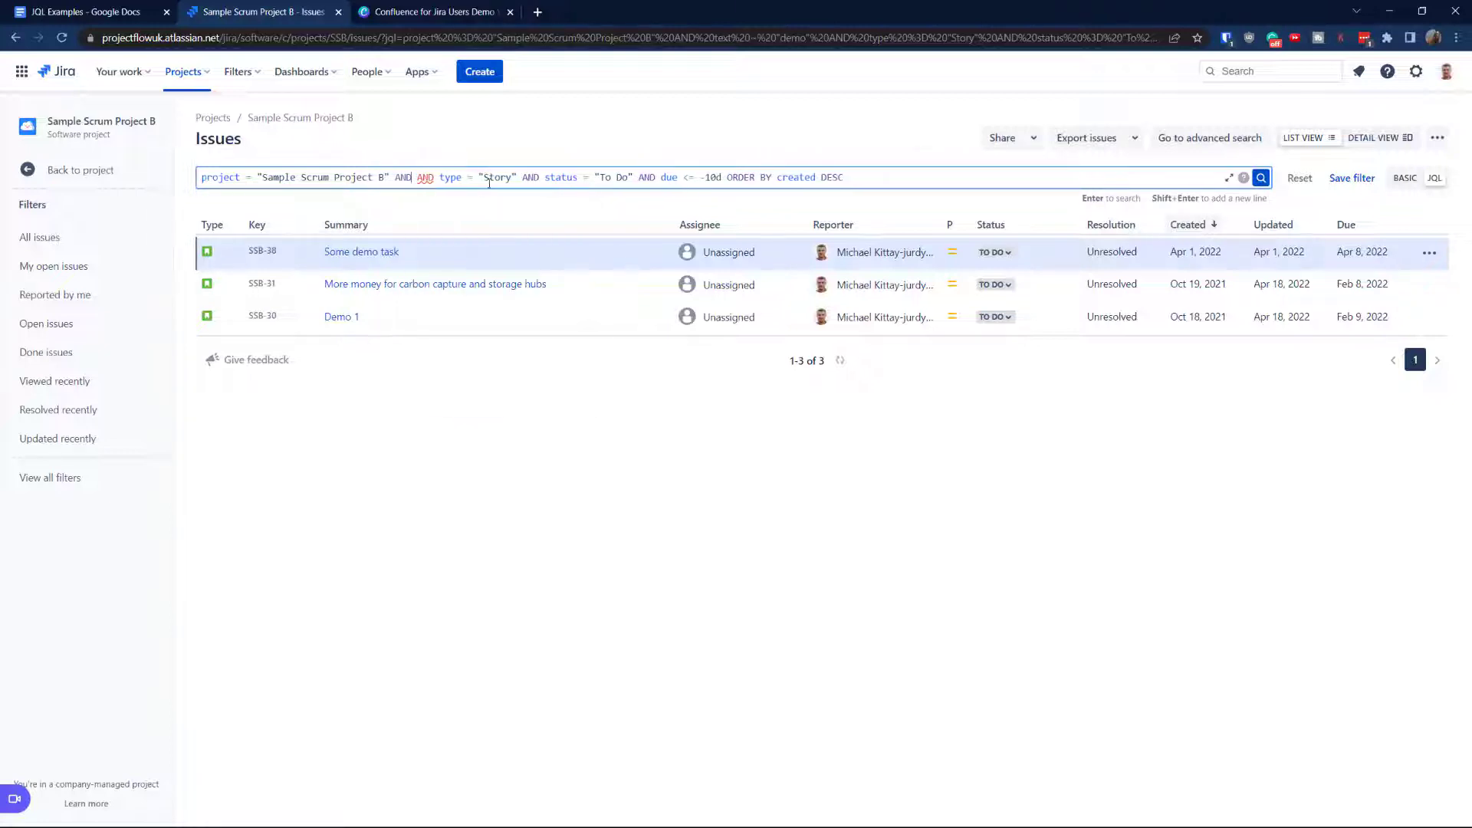
pyautogui.press('Return')
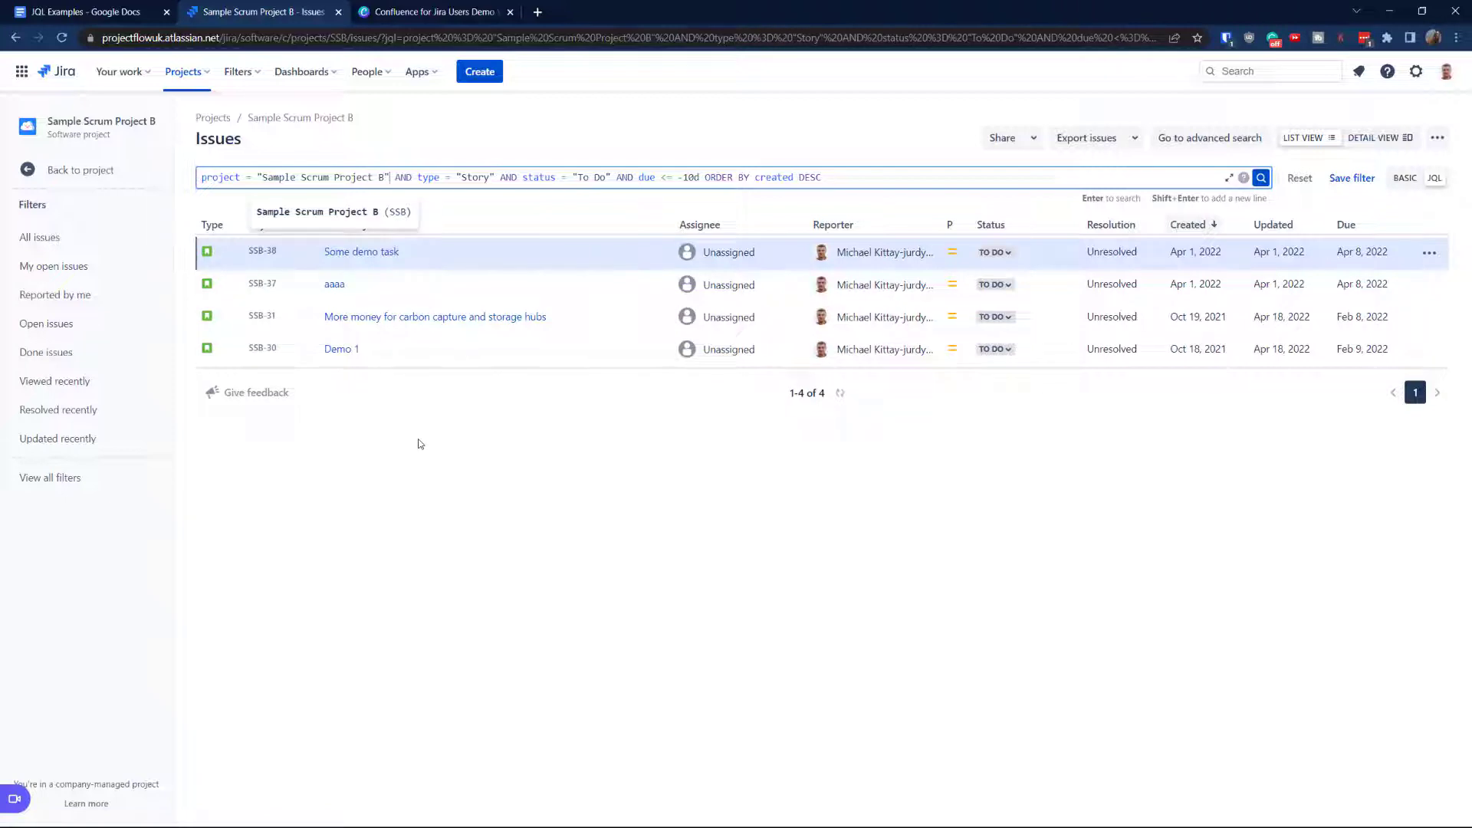
pyautogui.click(487, 461)
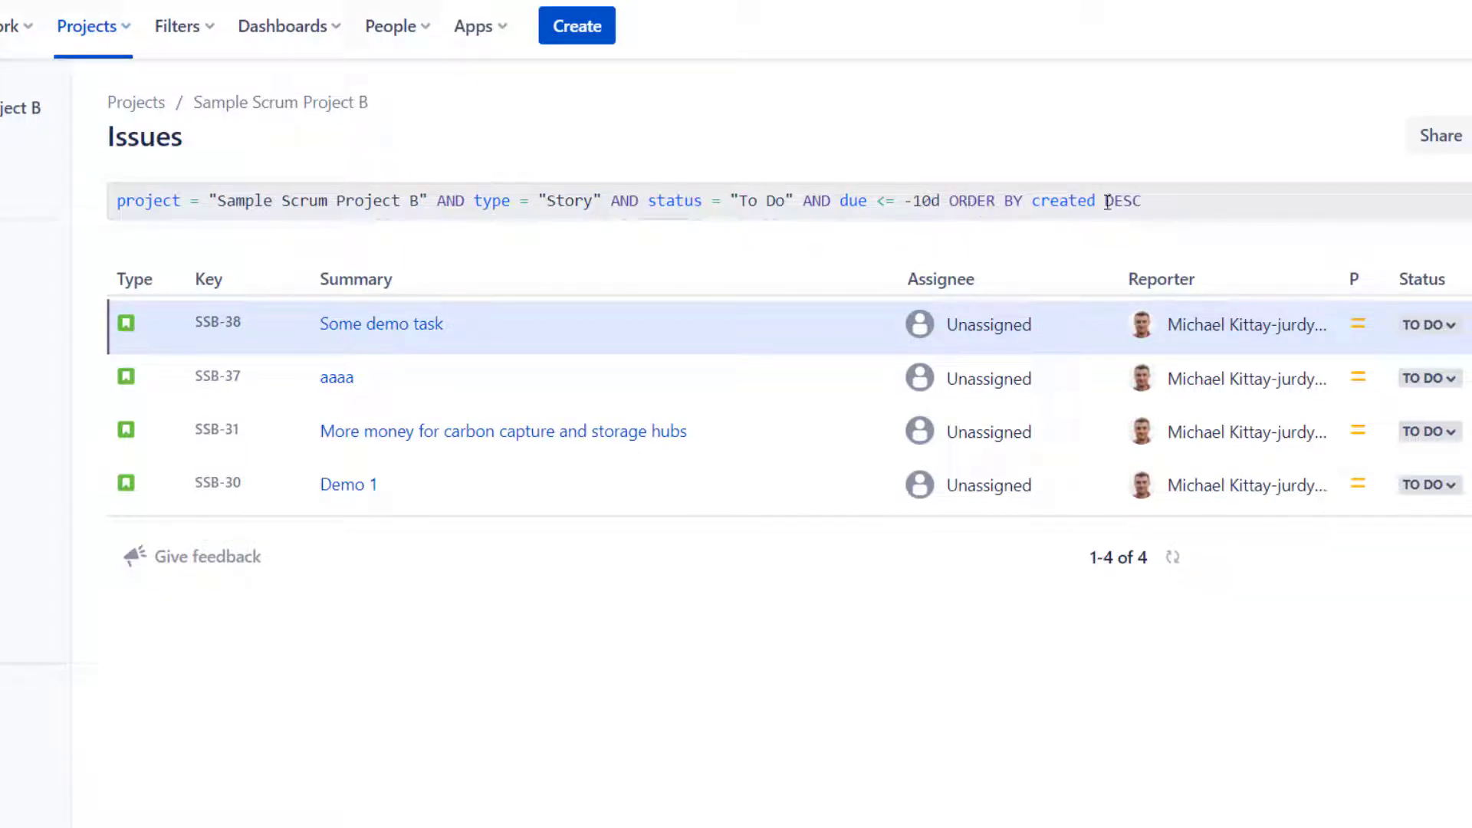
# - Delete the ORDER BY created DESC clause from the end of the query
pyautogui.moveTo(951, 197); pyautogui.dragTo(1226, 220)
pyautogui.press('BackSpace')
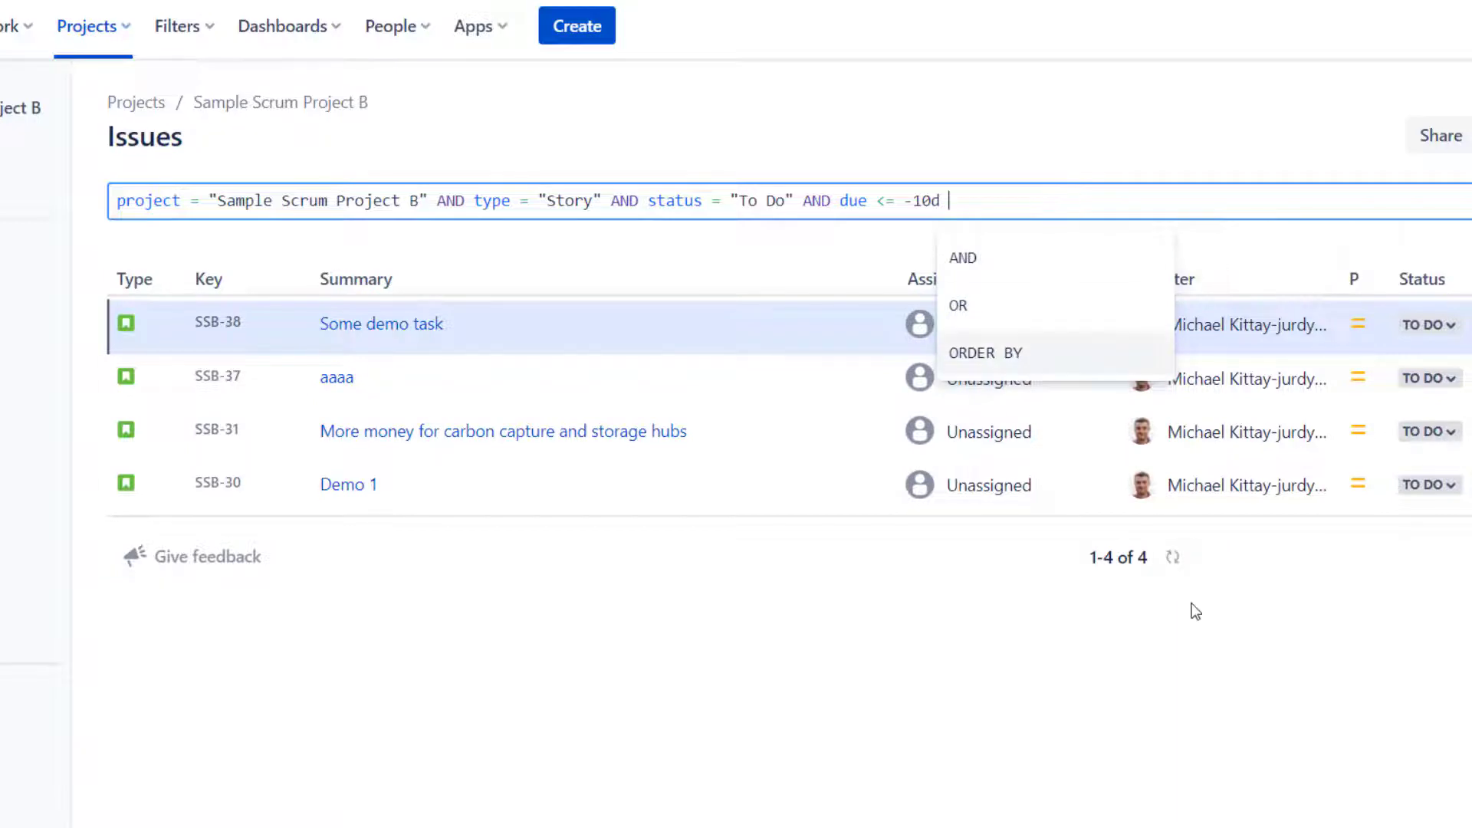
pyautogui.click(1154, 729)
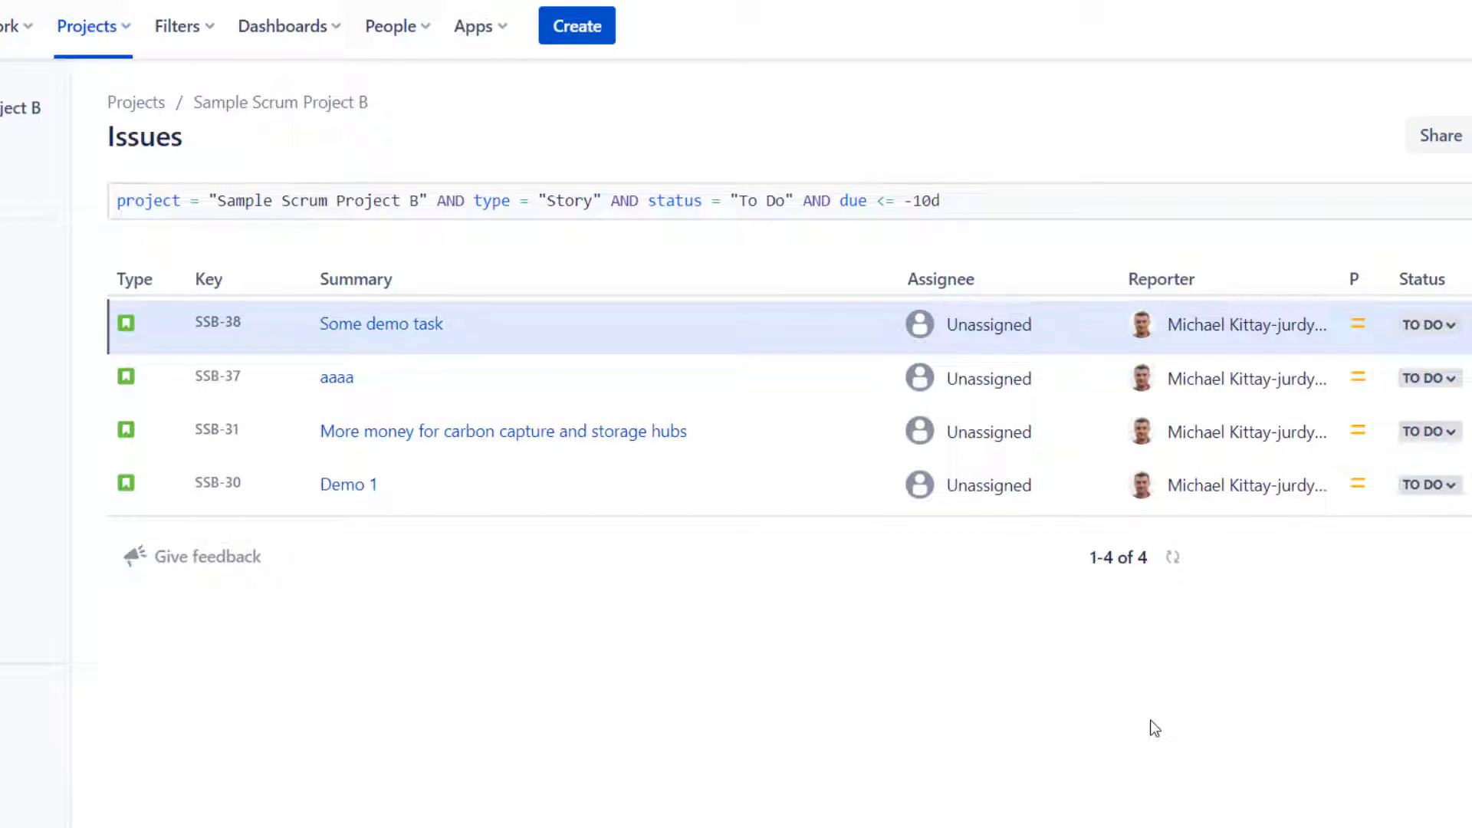
# - Erase the whole query, insert the suggested Affected hardware field, and try to run the search
pyautogui.click(963, 201)
pyautogui.hotkey('ctrl', 'a')
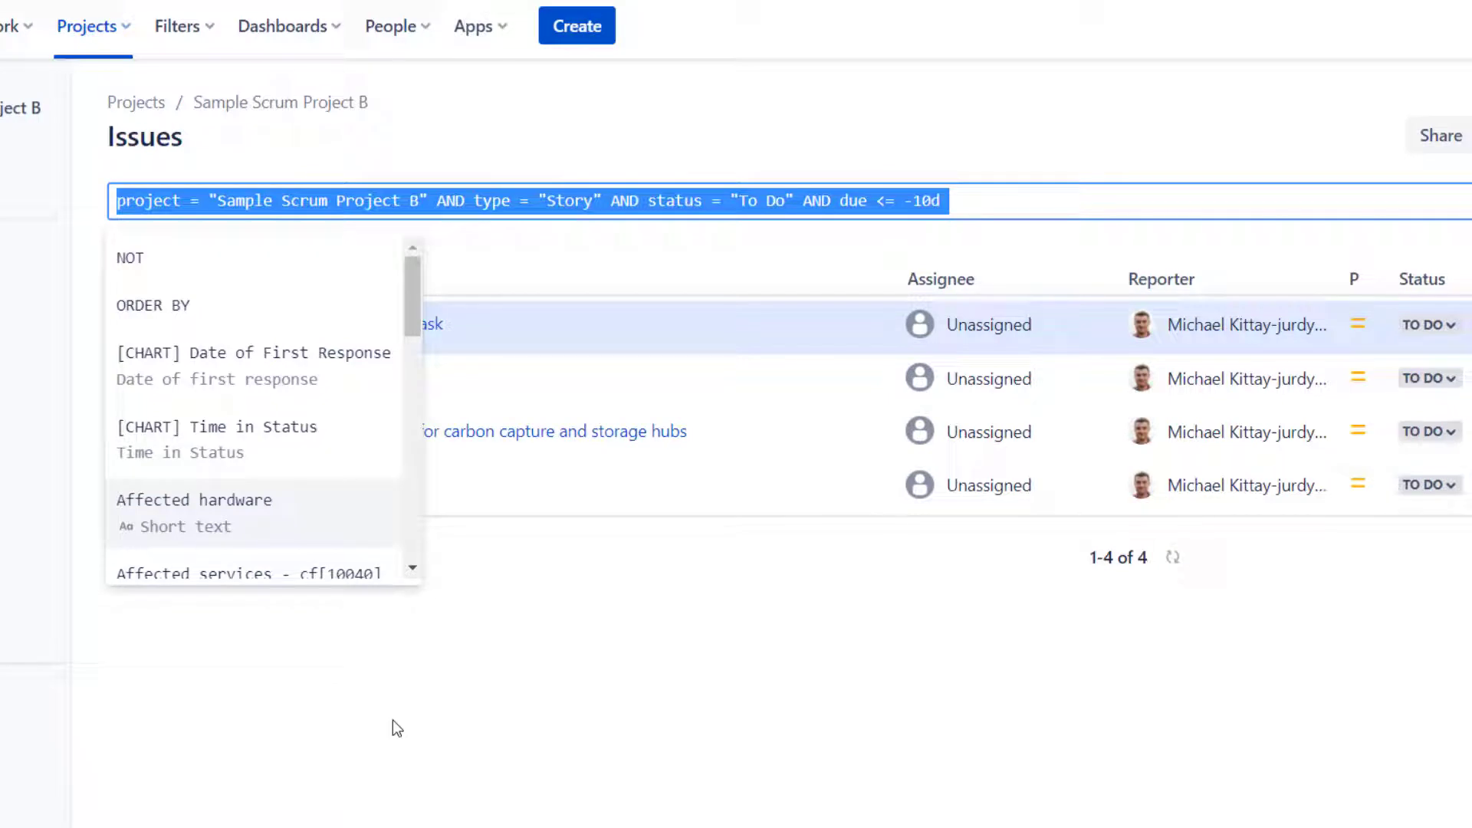
pyautogui.press('BackSpace')
pyautogui.press('Return')
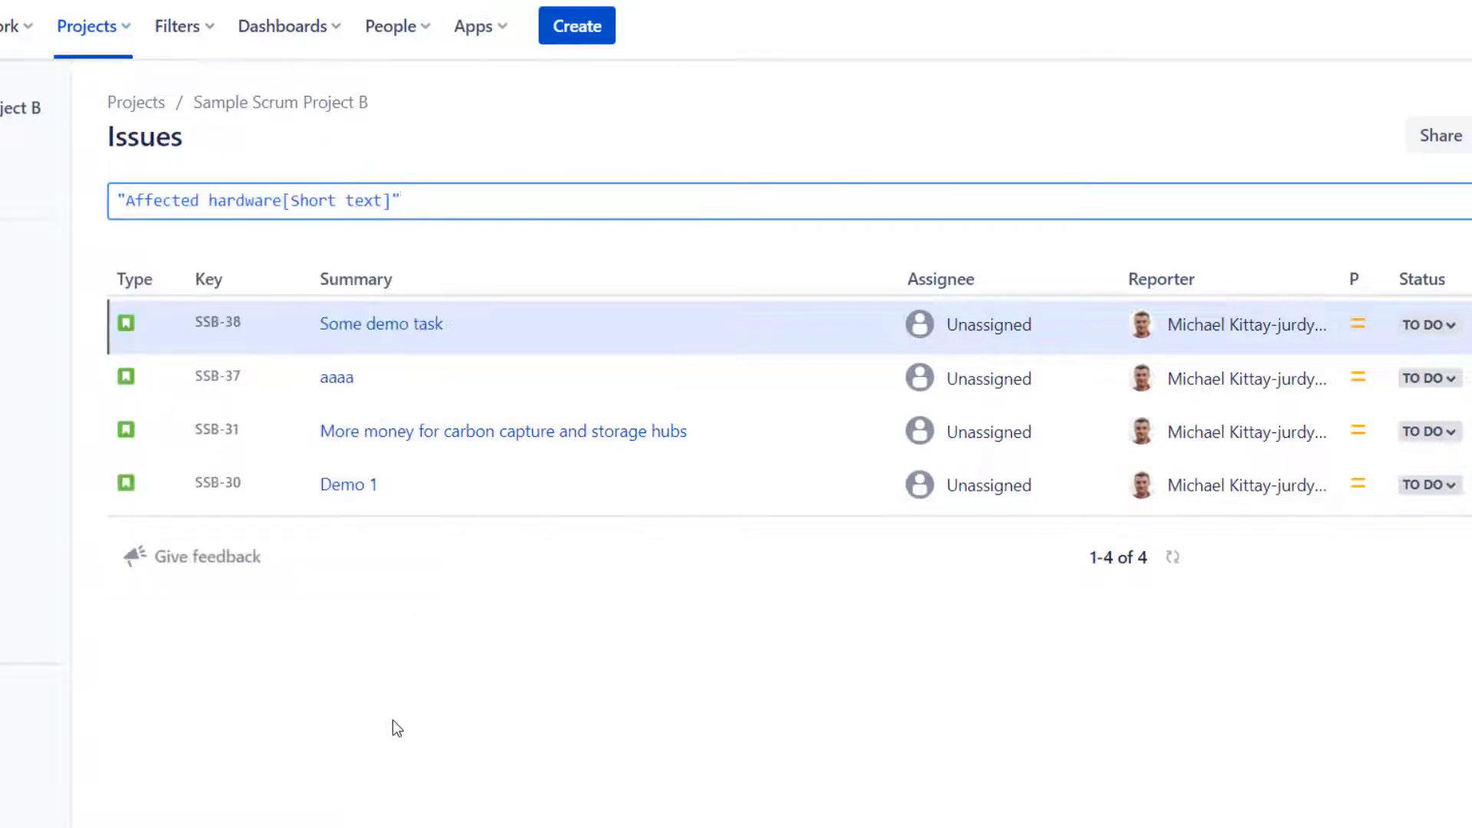
pyautogui.press('Return')
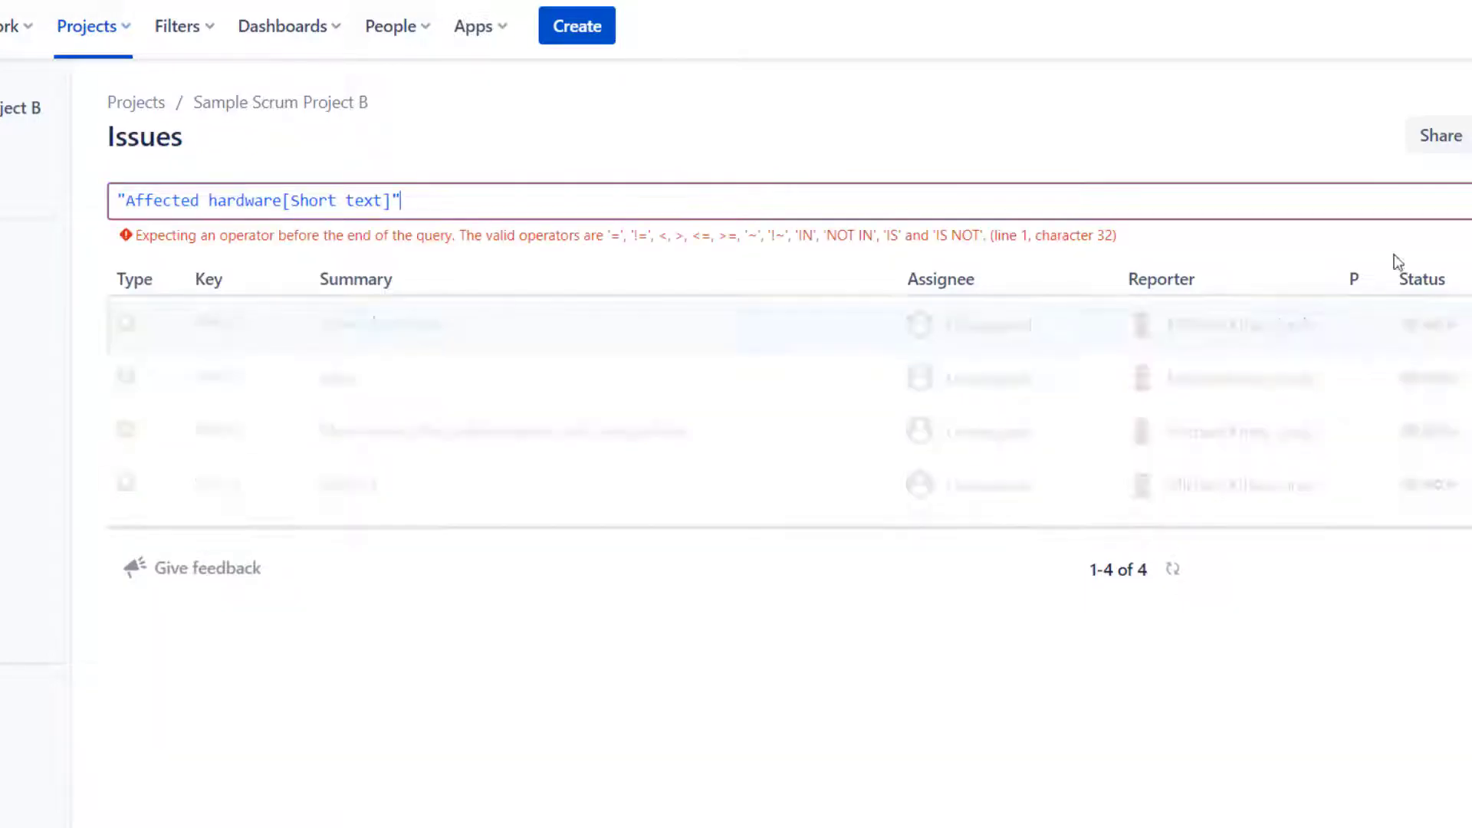
# - Clear everything from the JQL query and search with no conditions
pyautogui.tripleClick(434, 212)
pyautogui.click(431, 211)
pyautogui.press('BackSpace')
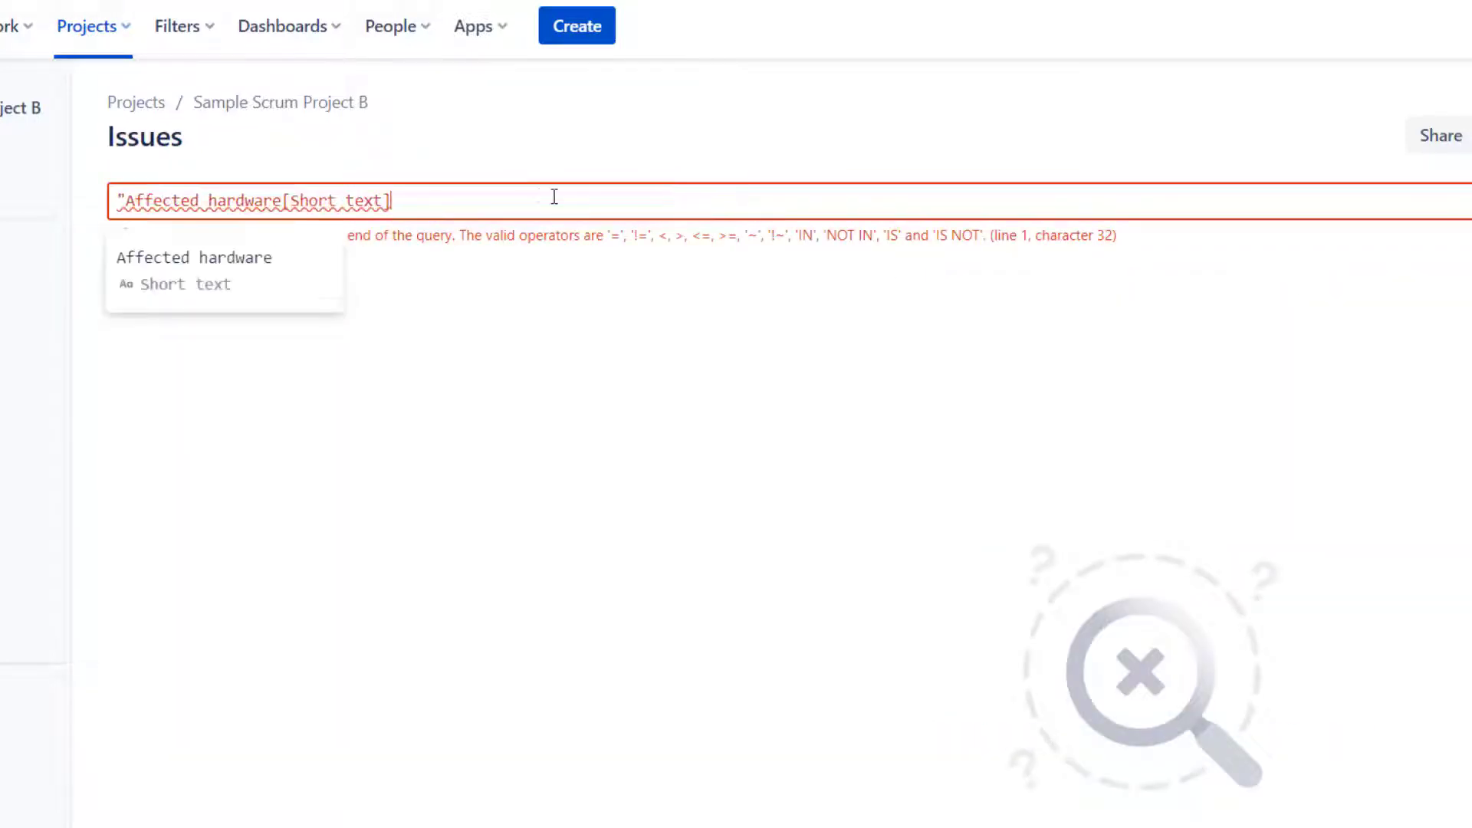
pyautogui.tripleClick(376, 199)
pyautogui.press('BackSpace')
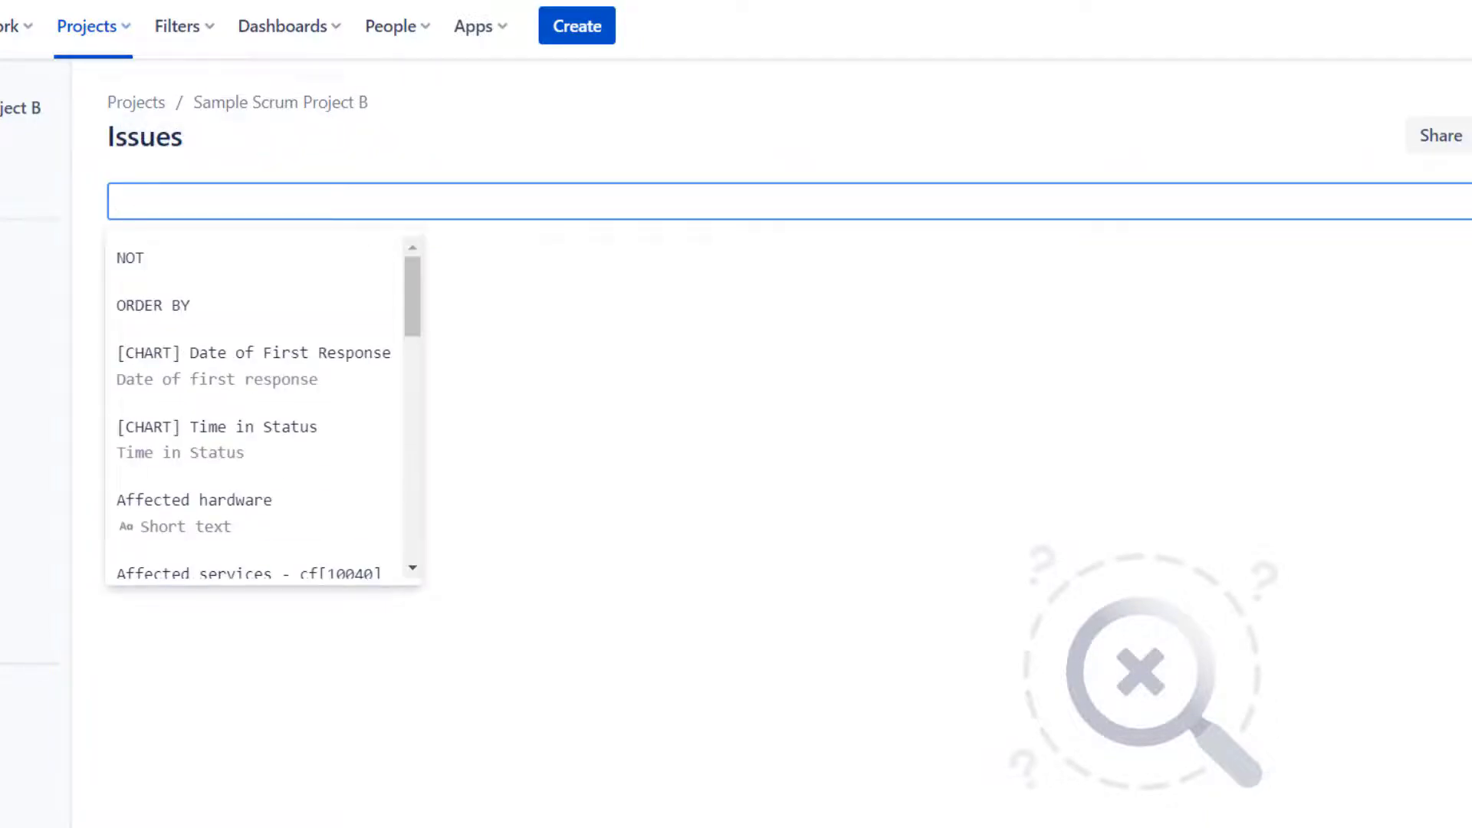
pyautogui.click(973, 125)
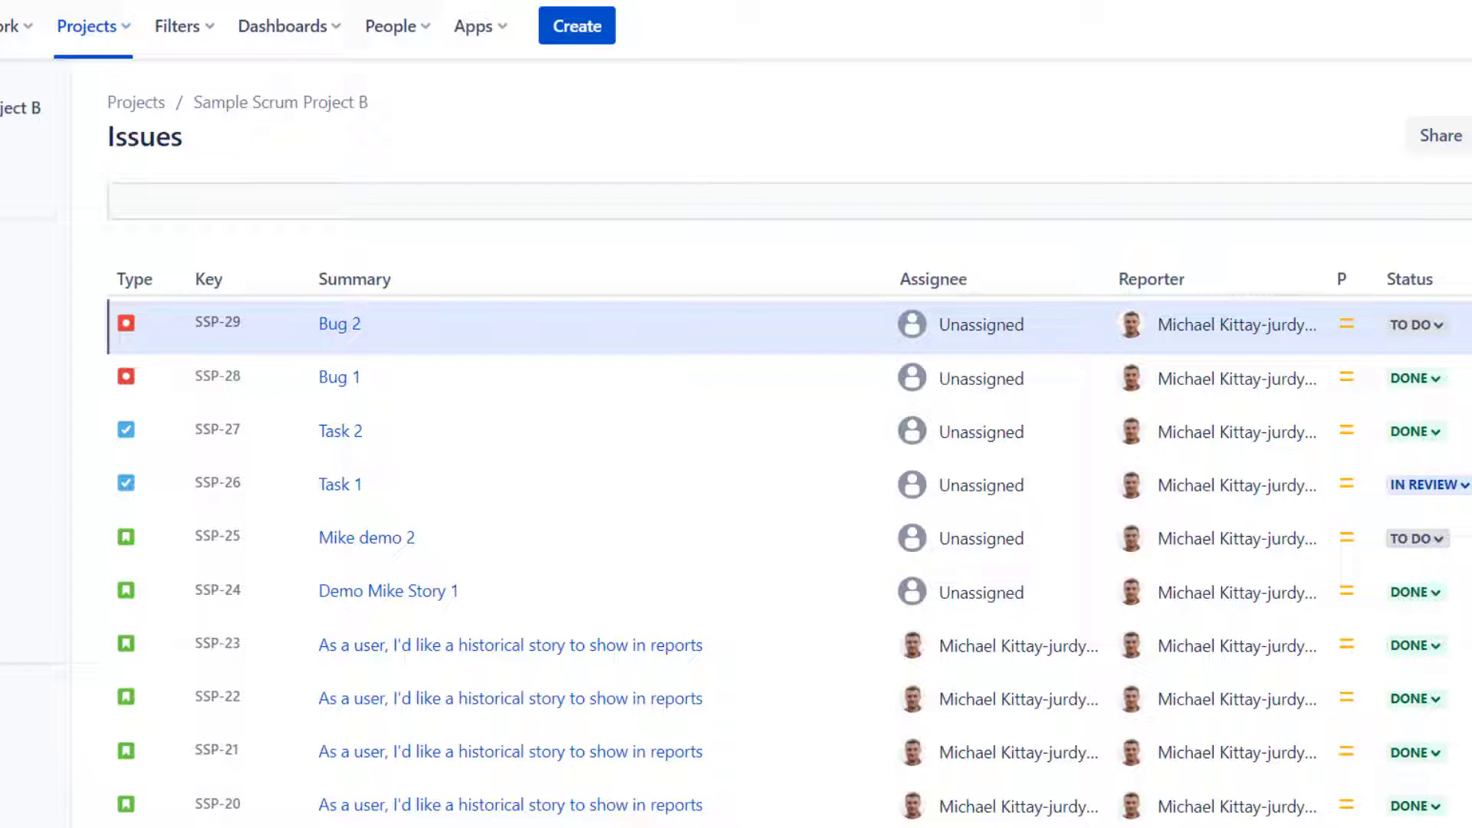
# - Start a JQL query with the project field and look through its suggested operators
pyautogui.click(1073, 214)
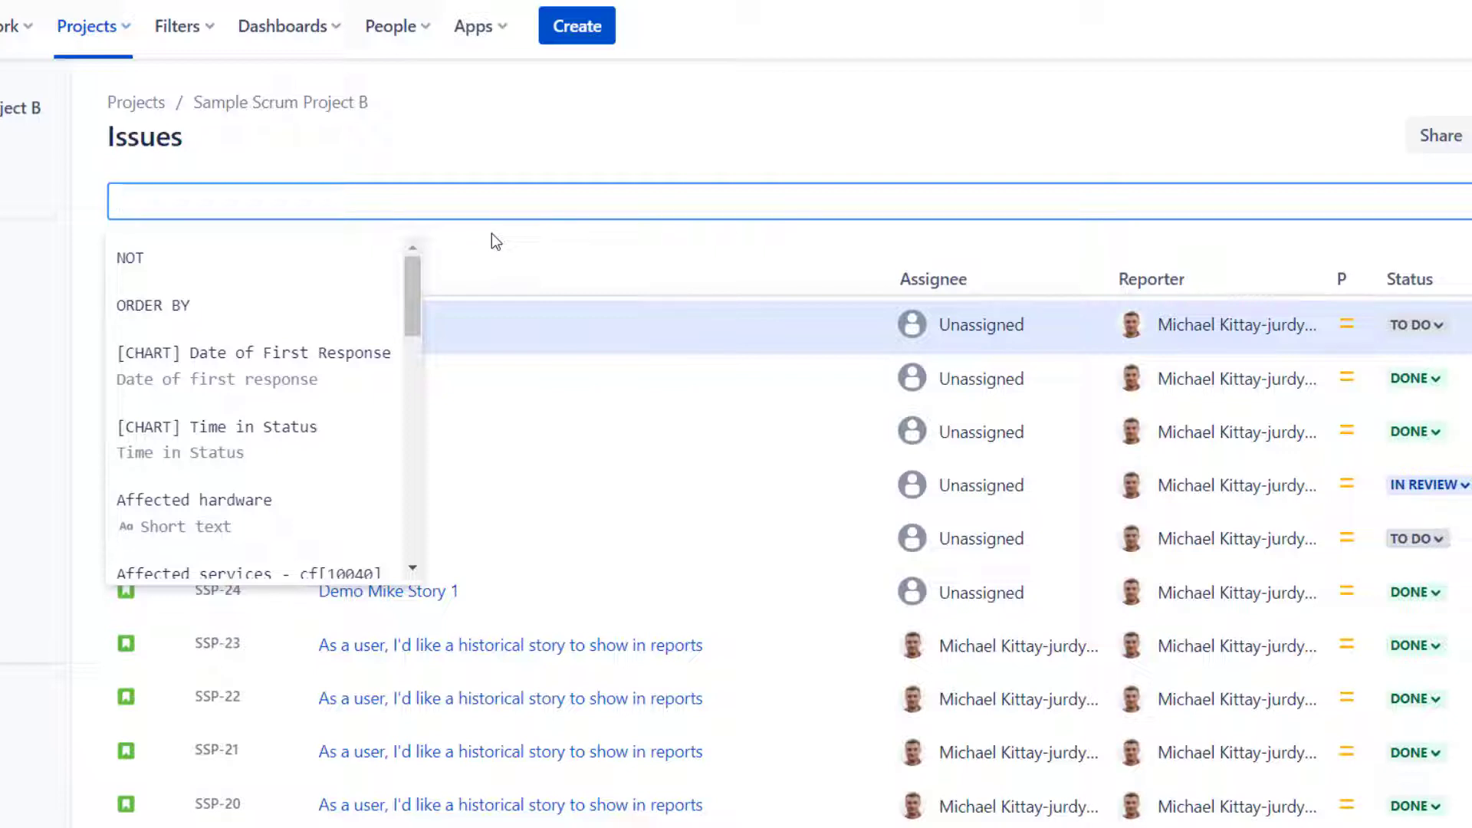
pyautogui.write('project')
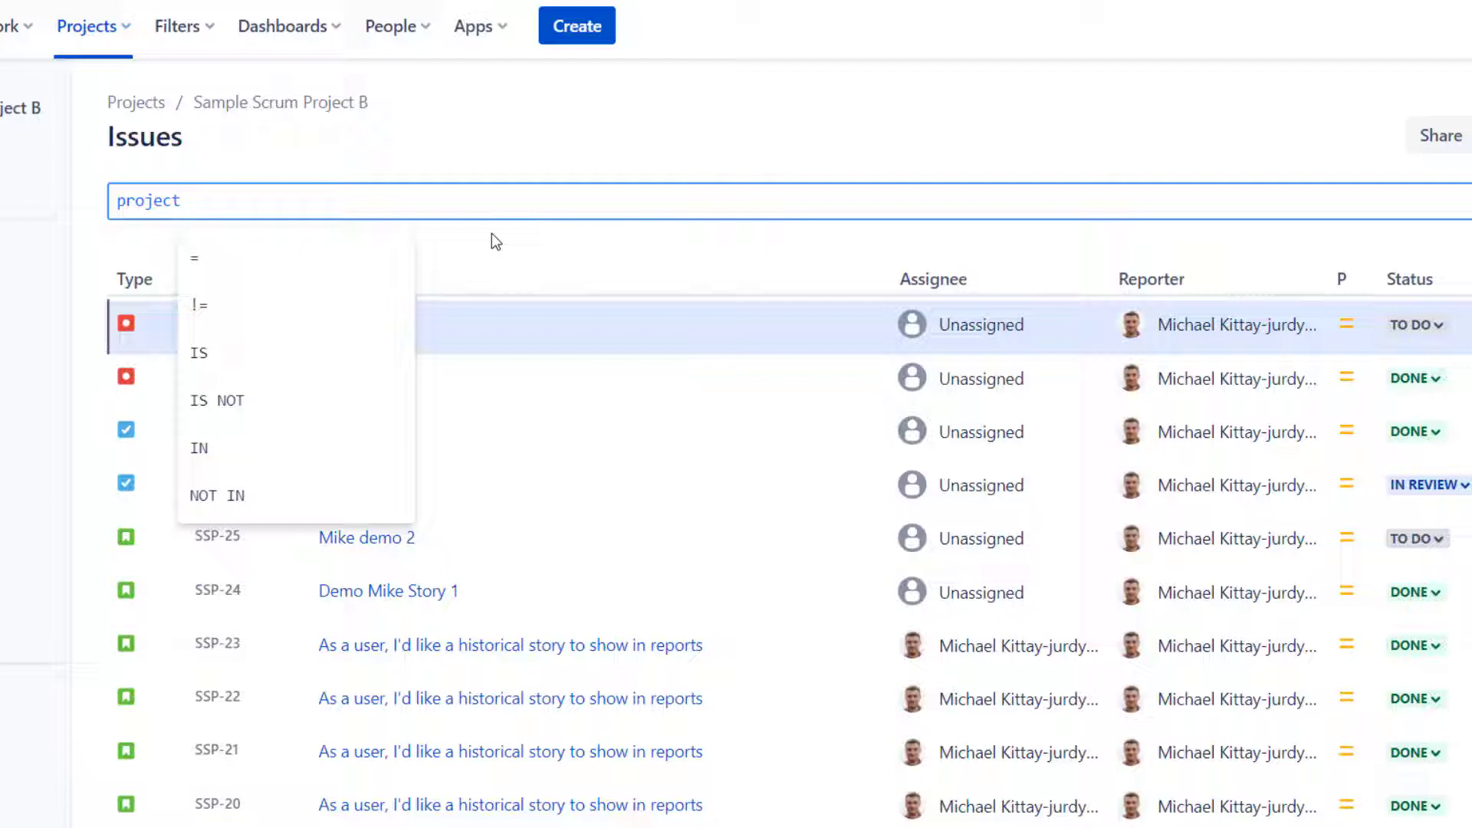
pyautogui.press('Down')
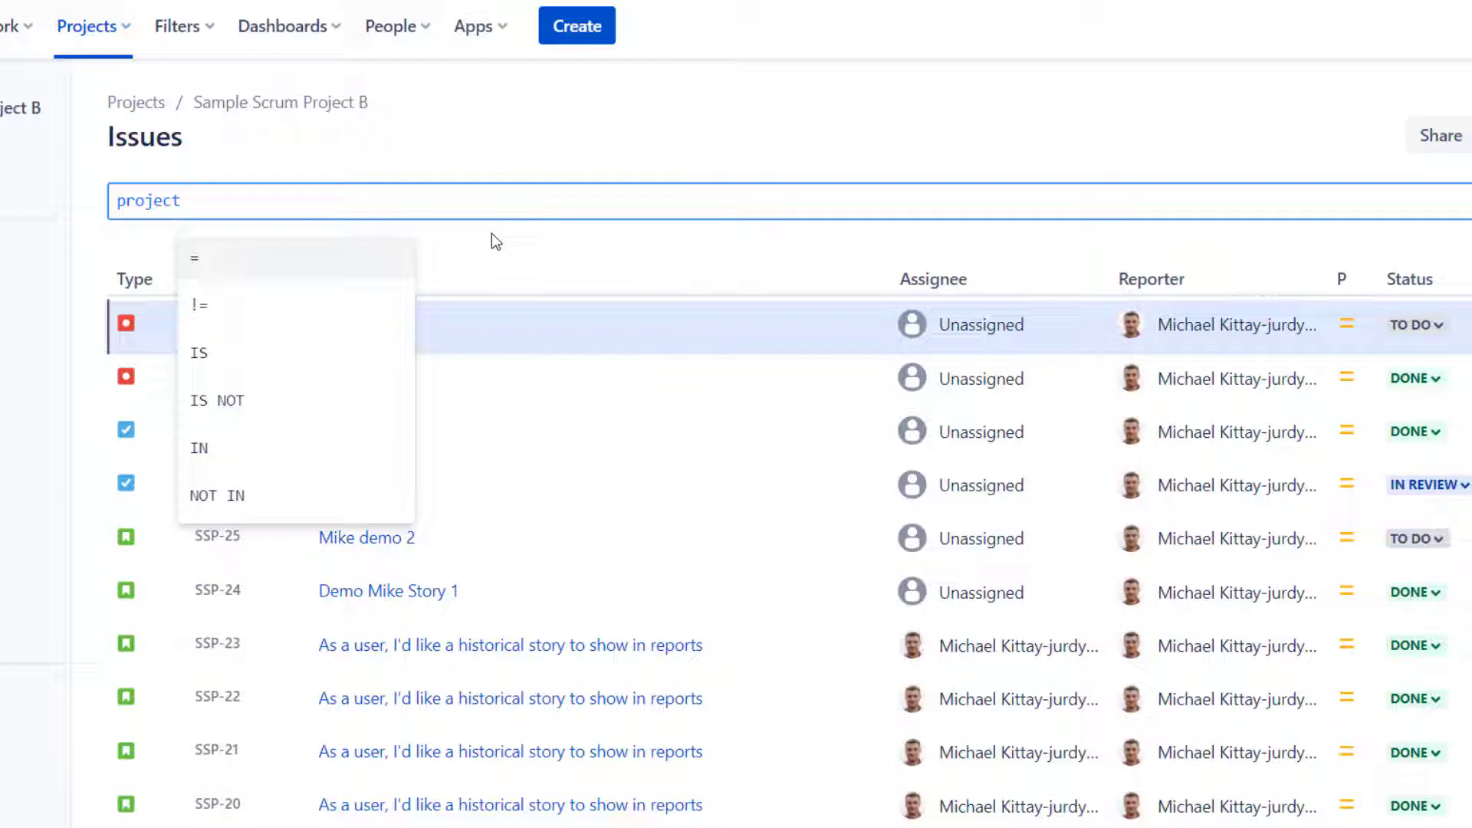
pyautogui.press('Down')
pyautogui.press('Down')
pyautogui.press('Down')
pyautogui.press('Down')
pyautogui.press('Down')
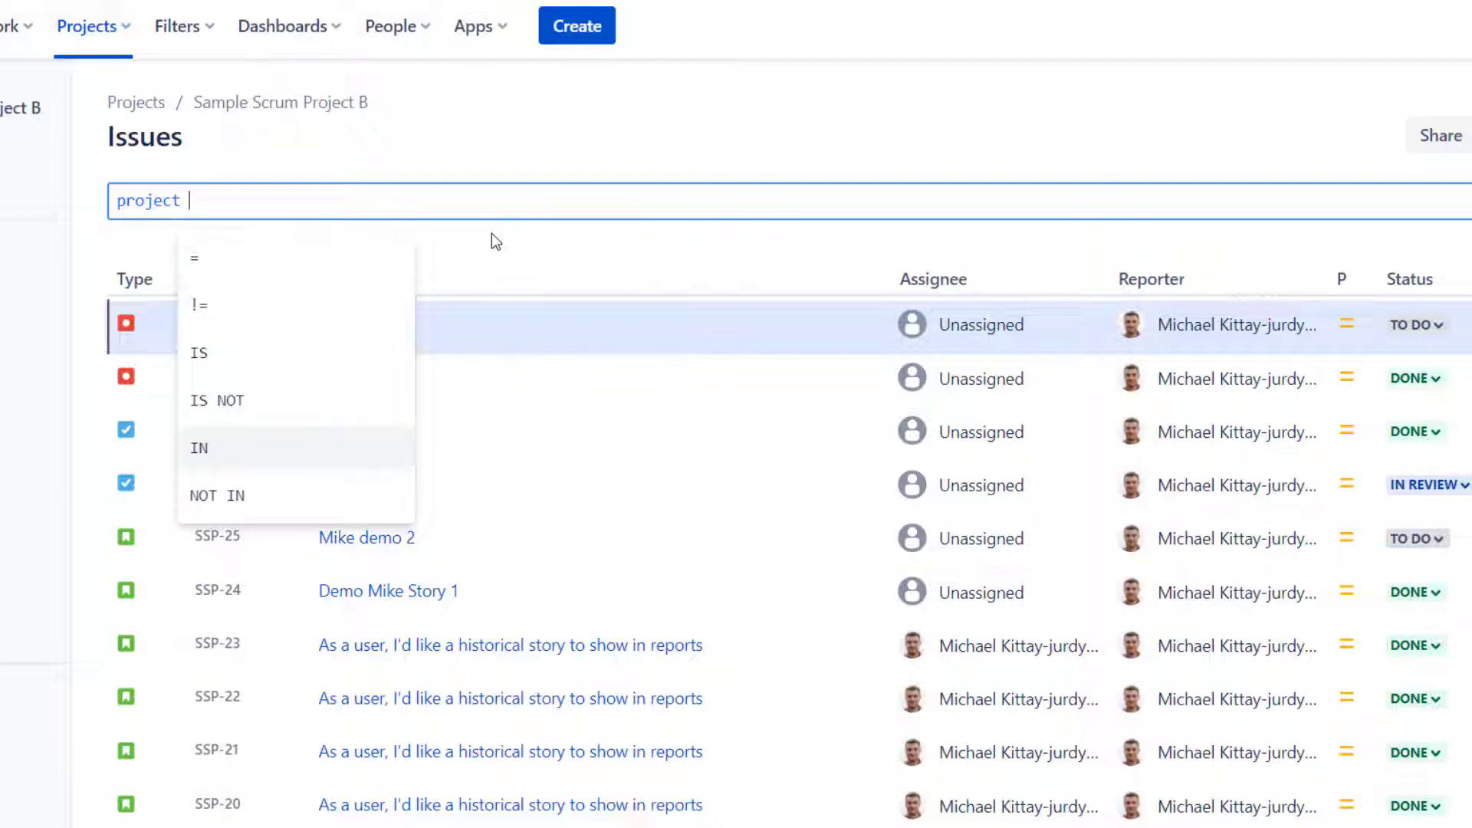
pyautogui.press('Up')
pyautogui.press('Up')
pyautogui.press('Up')
pyautogui.press('Up')
pyautogui.press('Up')
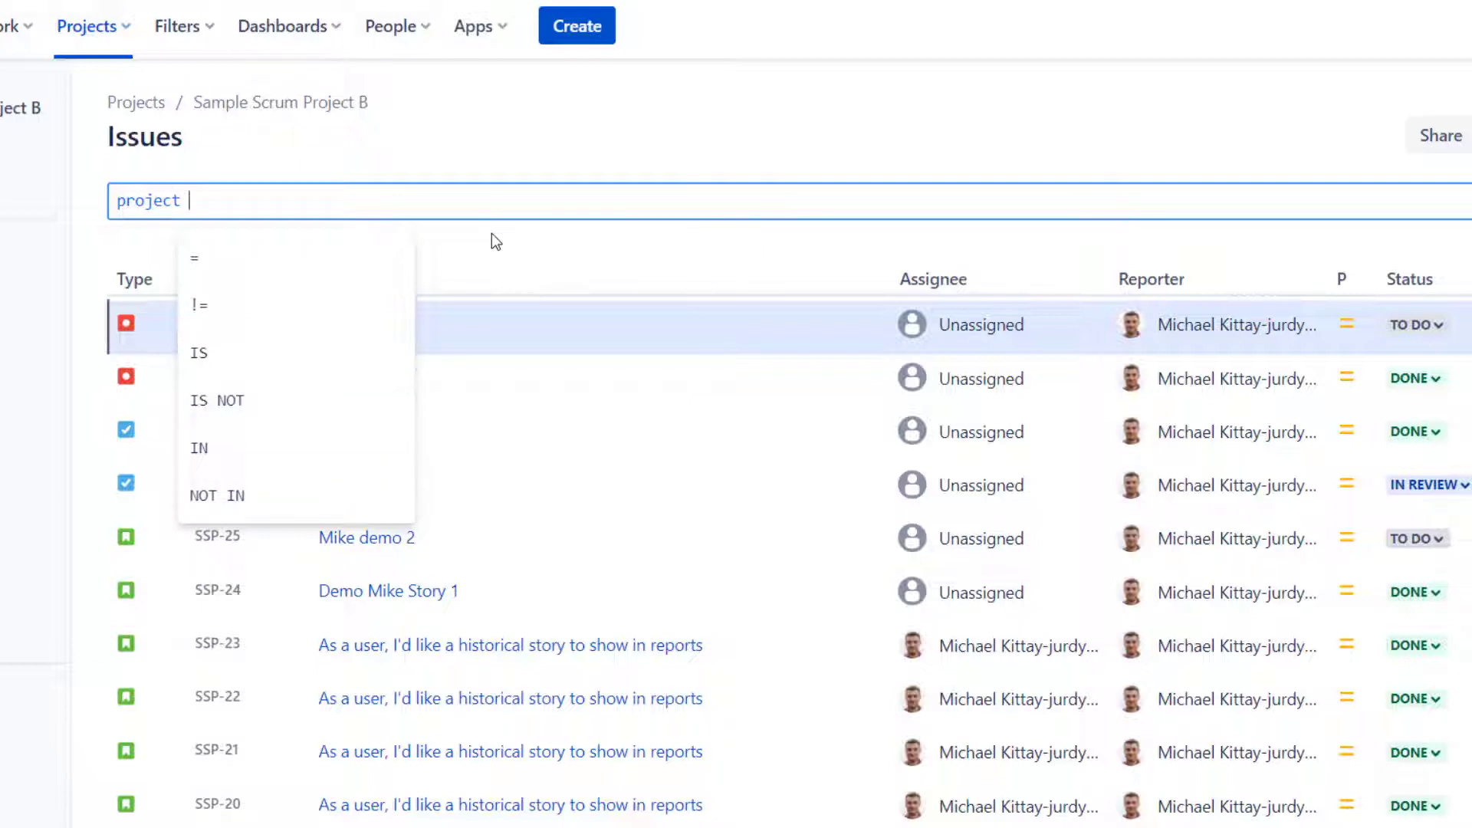
# - Complete the condition as project = "Sample Scrum Project B", run the query, and look through the results
pyautogui.press('Return')
pyautogui.write('sSb')
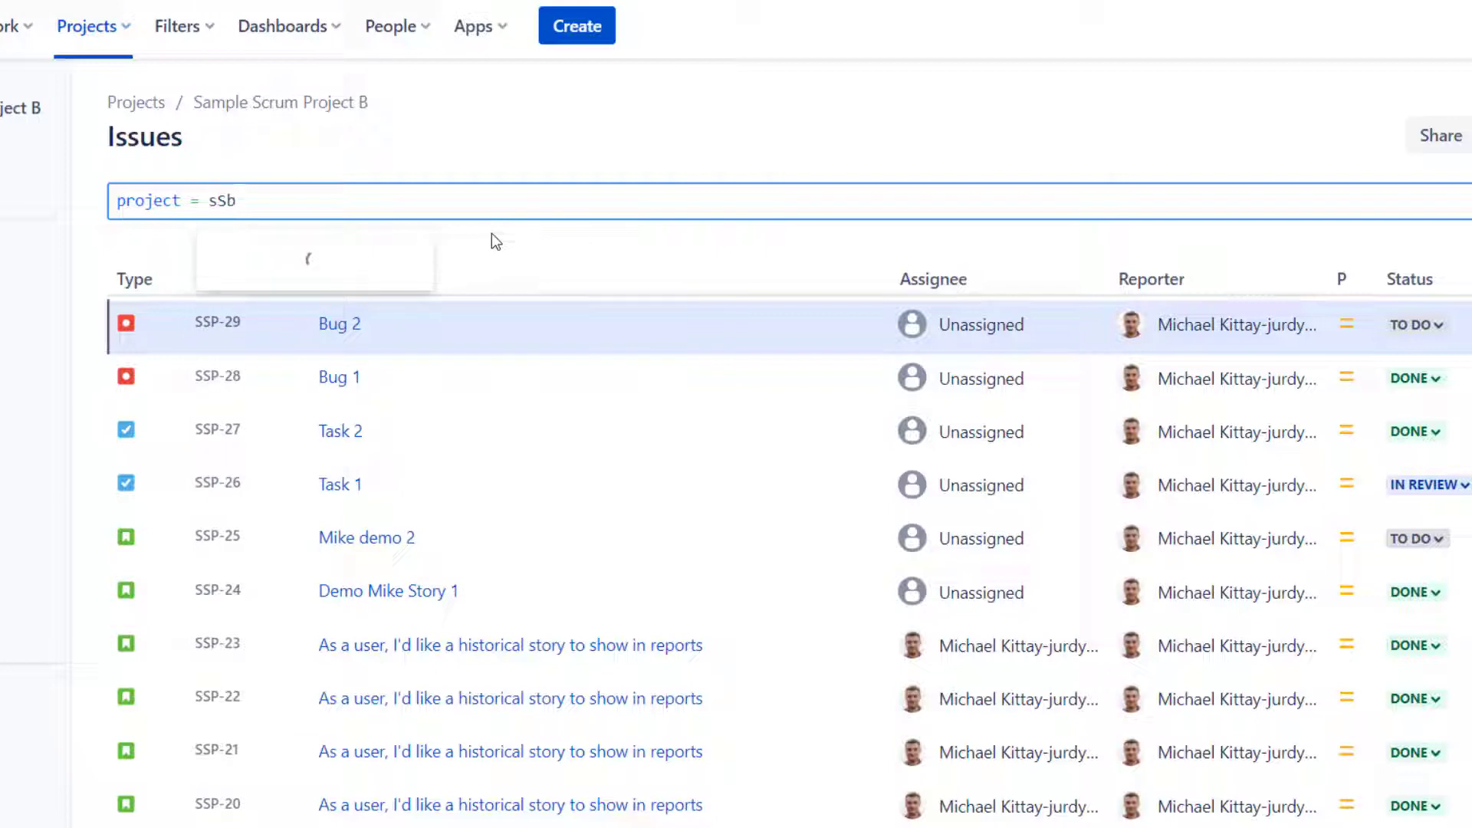
pyautogui.press('Return')
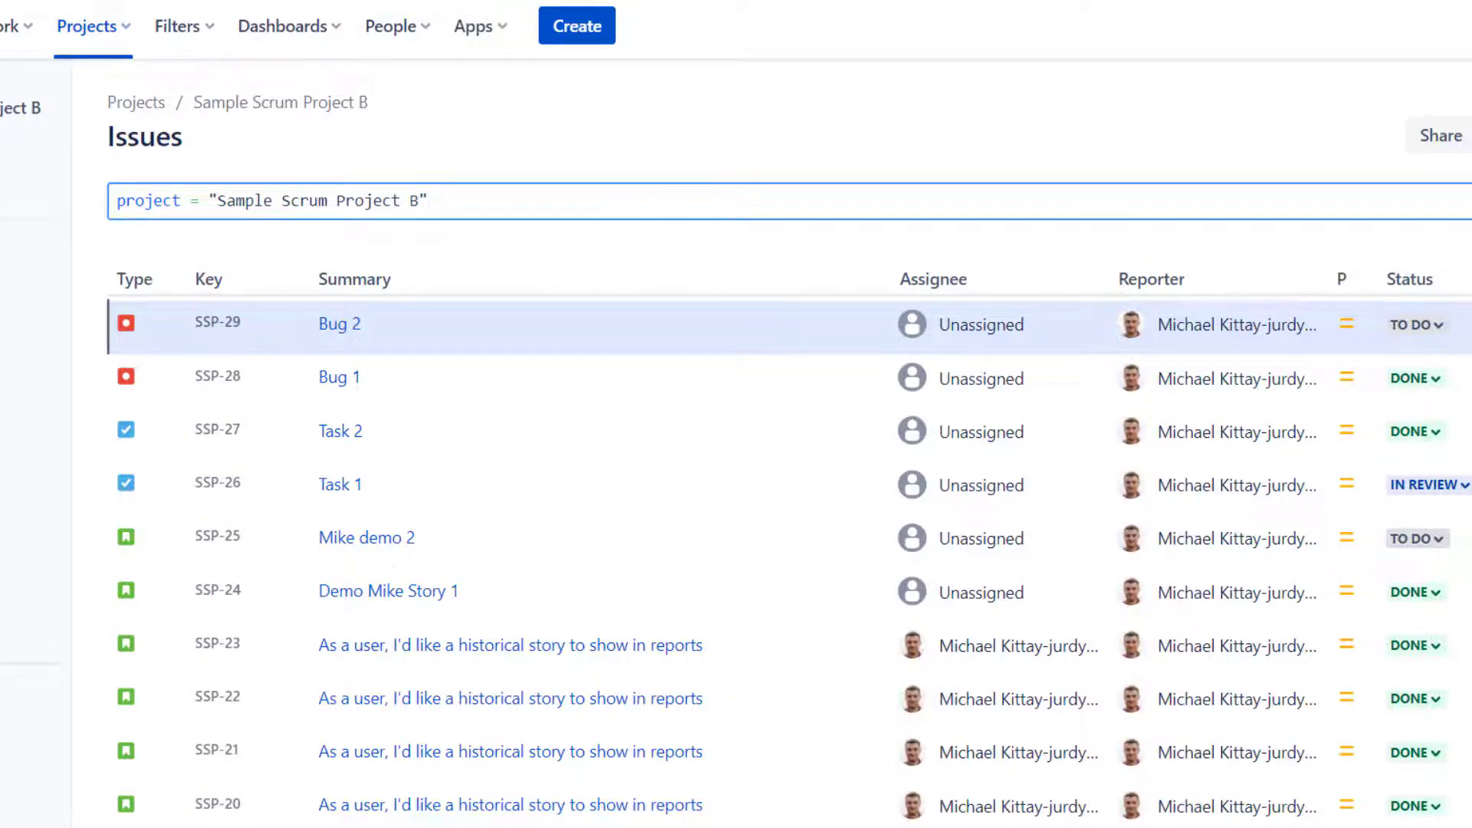
pyautogui.press('Return')
pyautogui.moveTo(1229, 334)
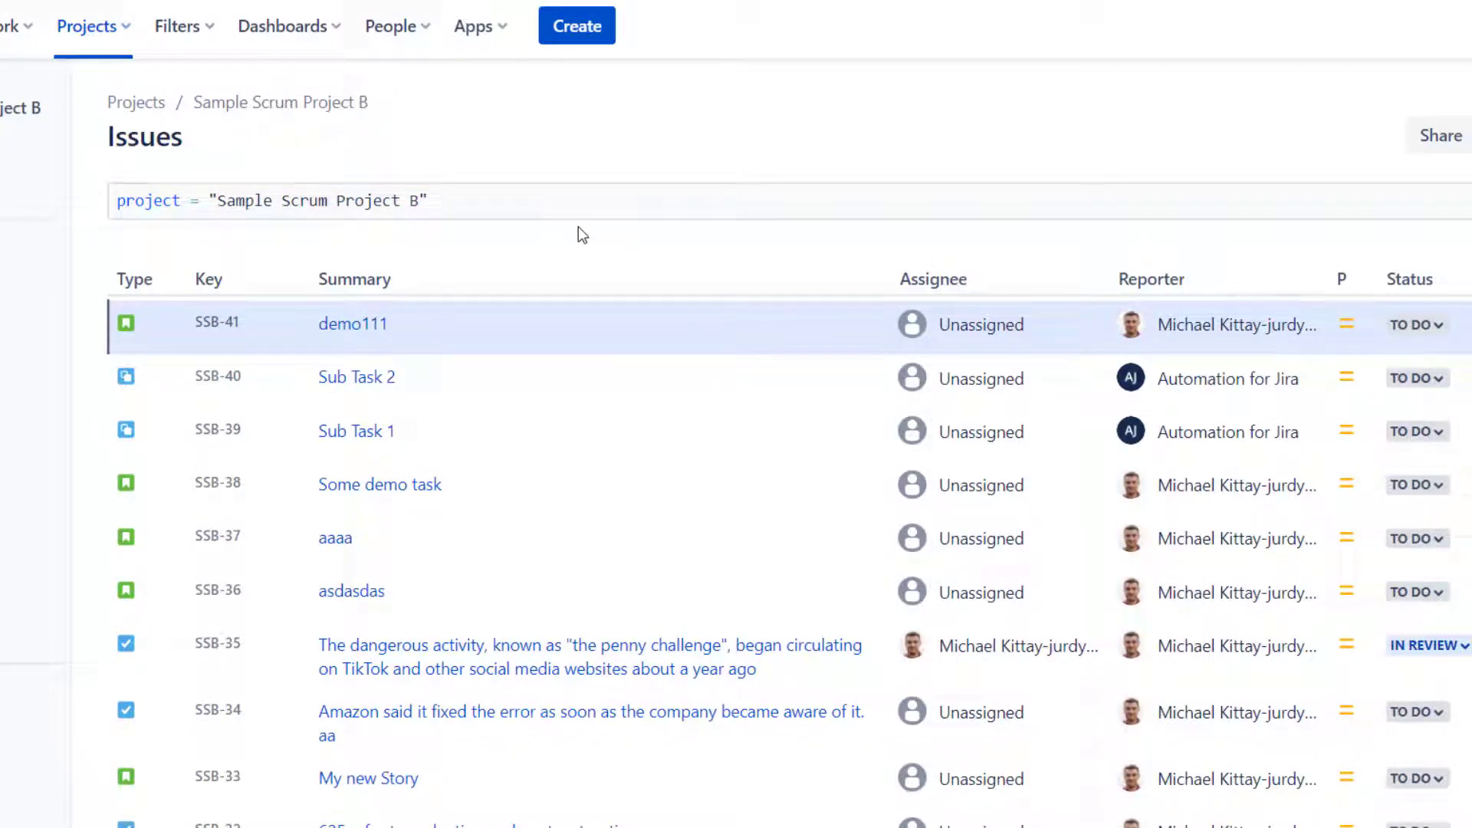
pyautogui.scroll(-20, 535, 794)
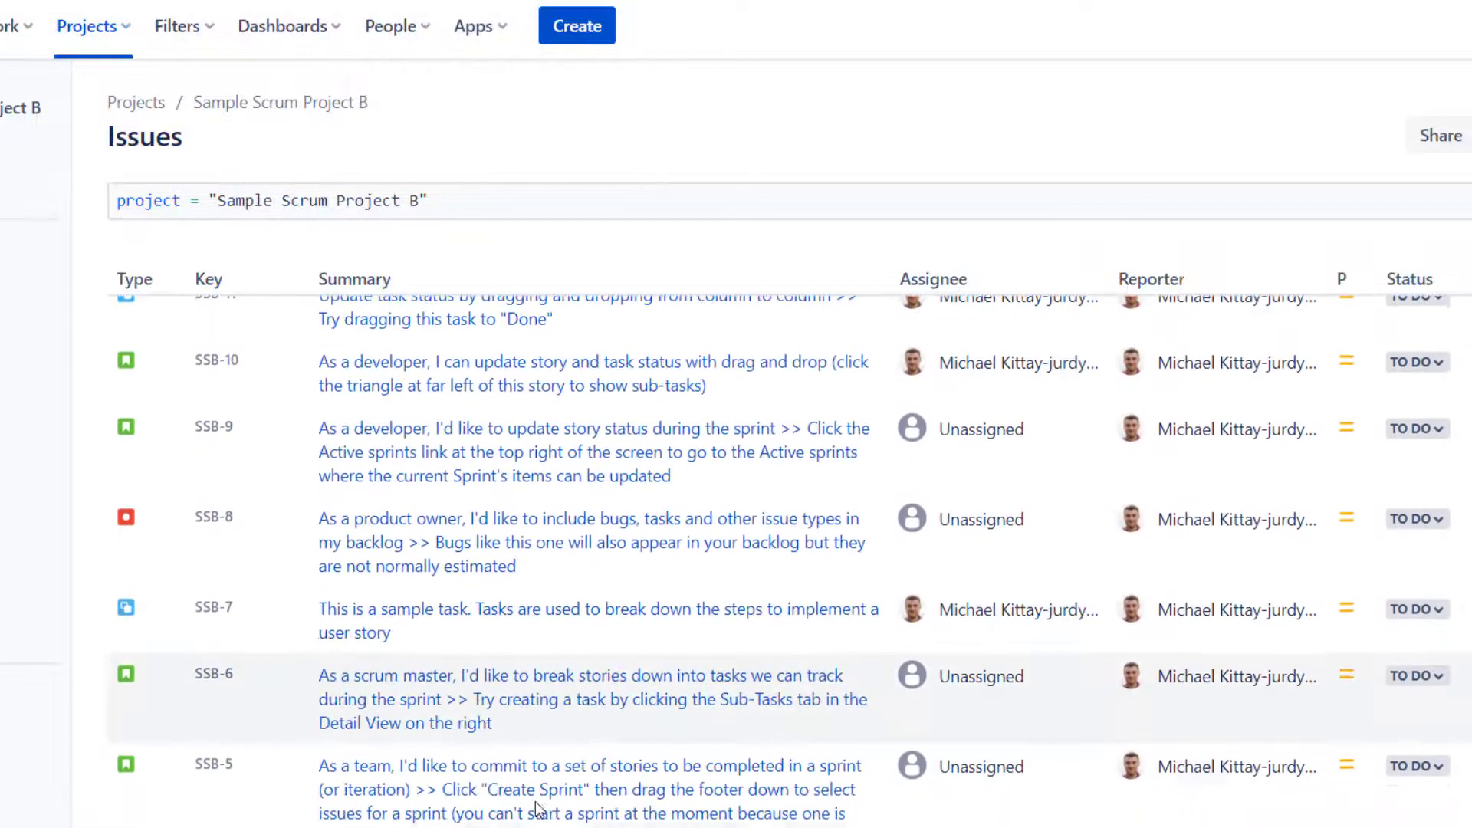
pyautogui.scroll(20, 437, 601)
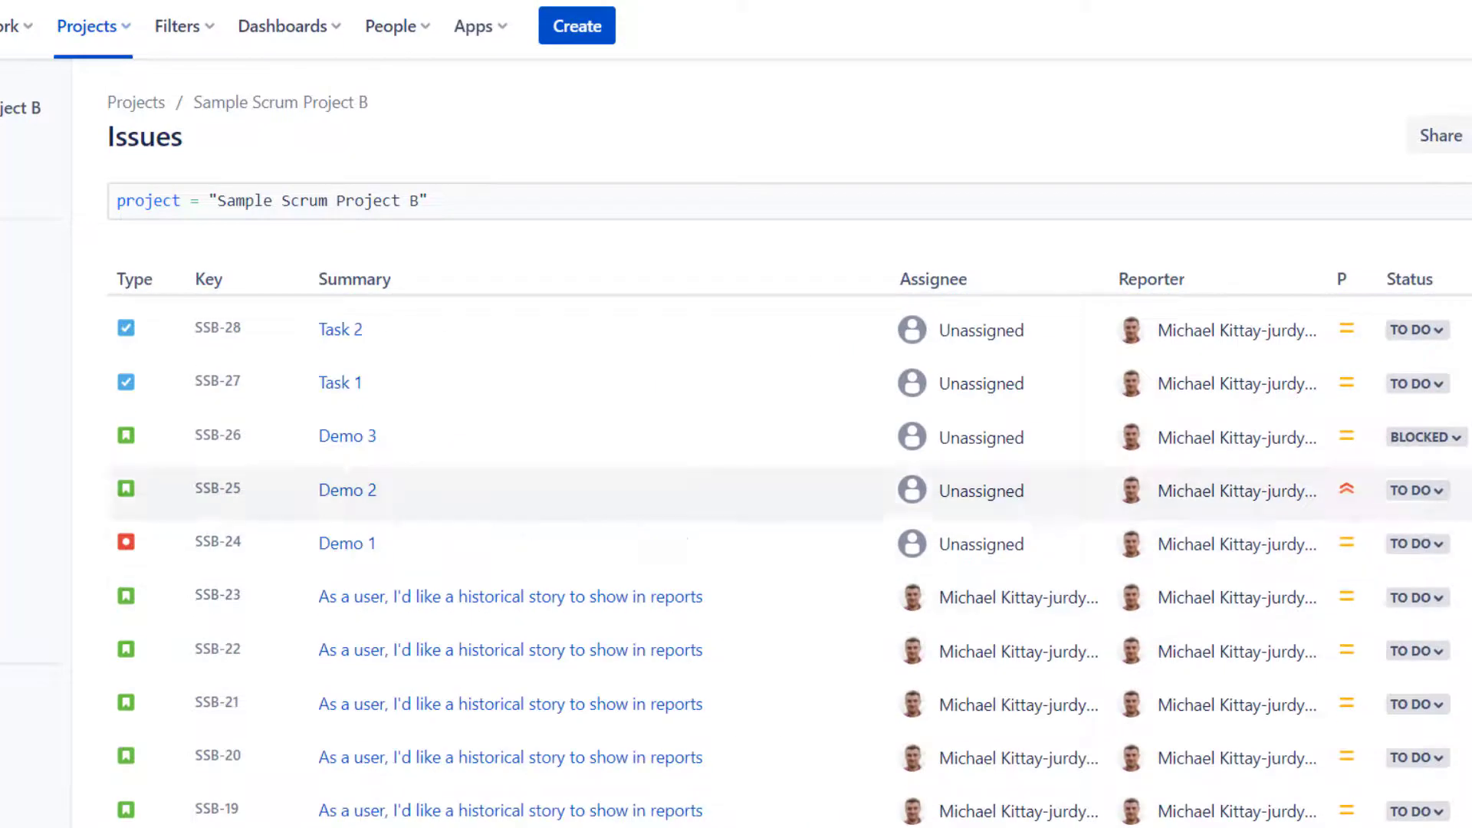
# - Extend the project query with AND and look through the suggested fields matching "issue"
pyautogui.click(522, 200)
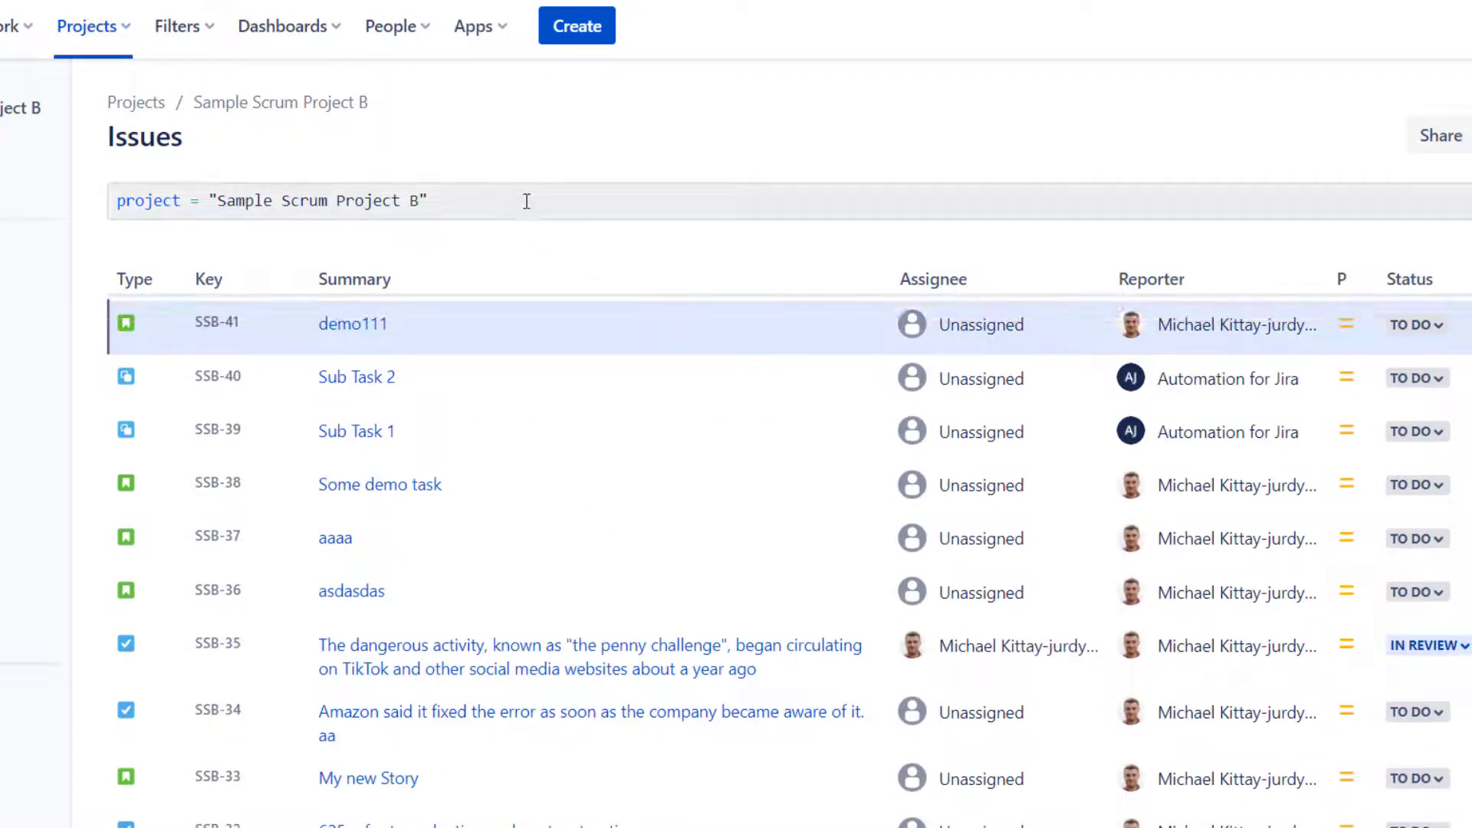
pyautogui.press('Down')
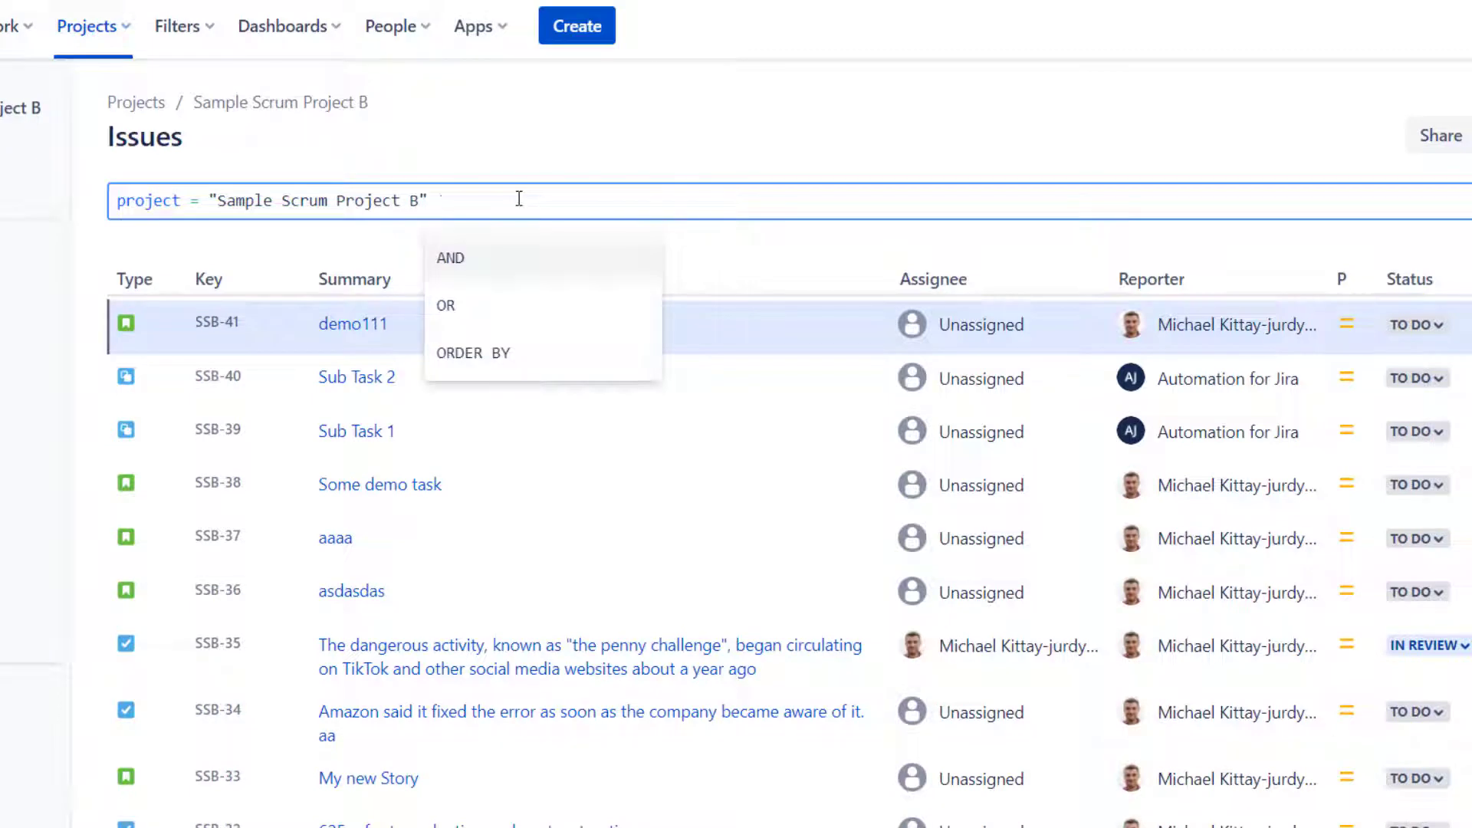
pyautogui.press('Return')
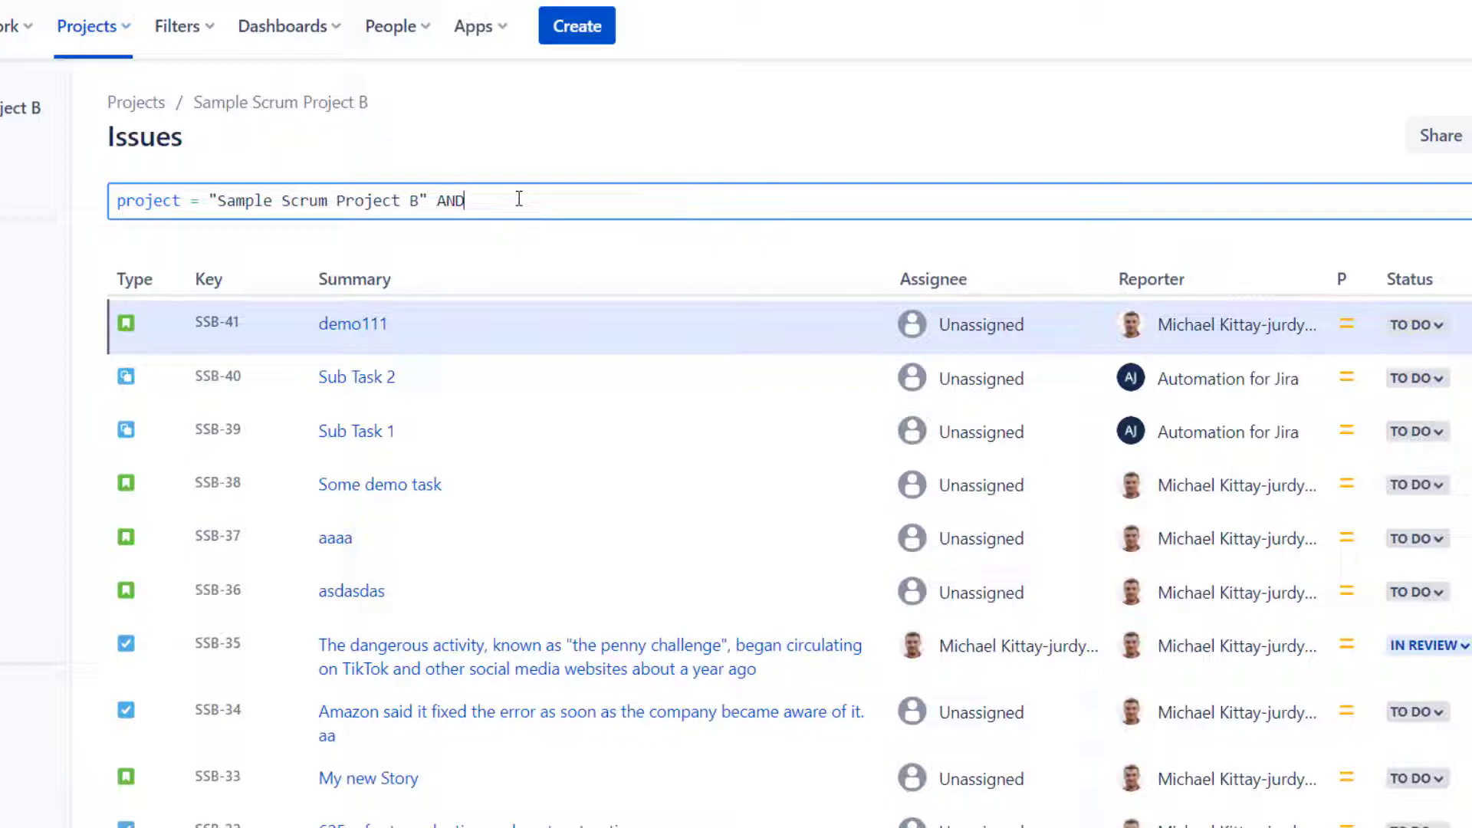
pyautogui.write('issue')
pyautogui.press('Down')
pyautogui.press('Down')
pyautogui.press('Down')
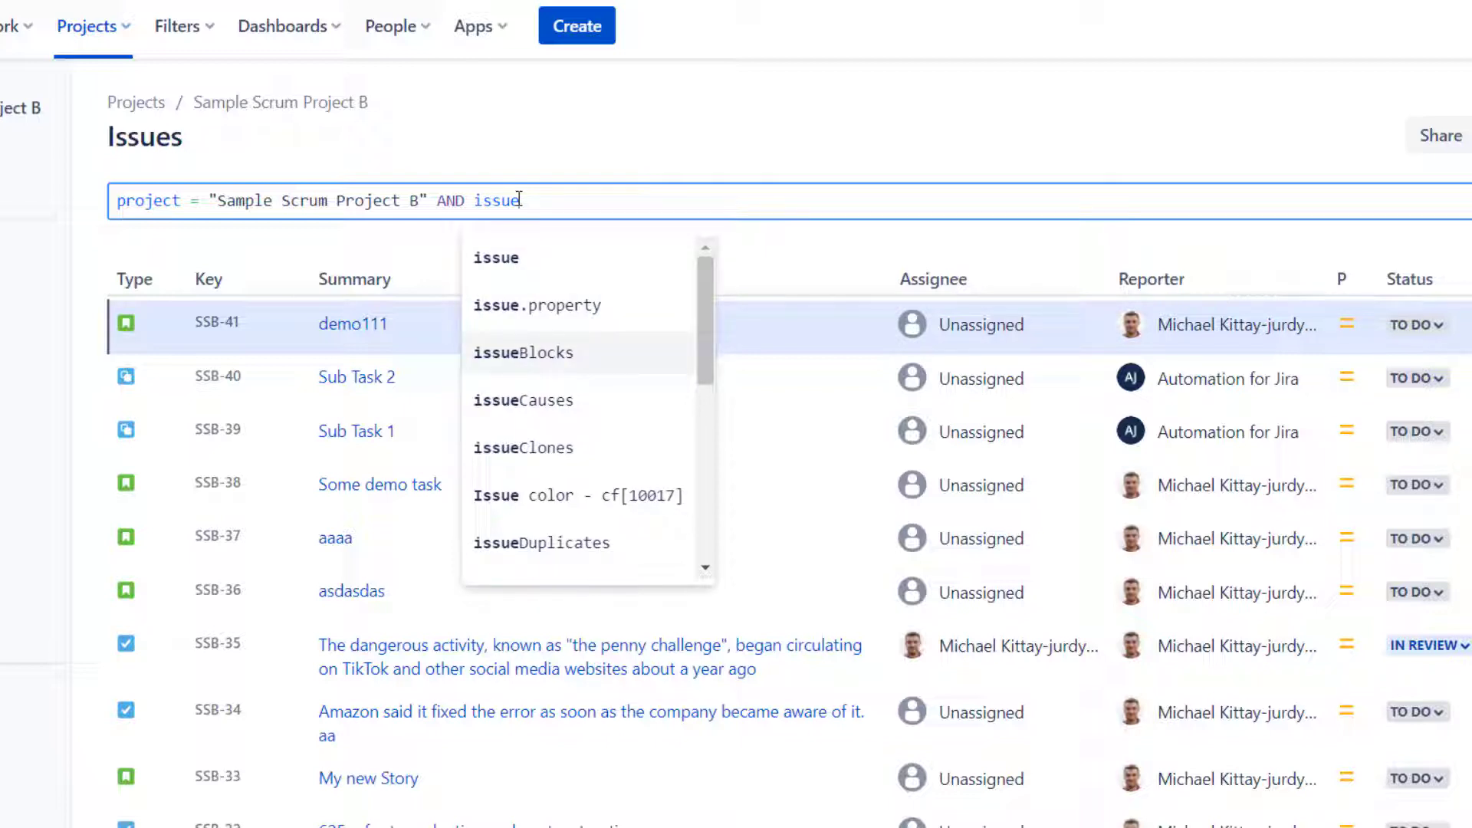
# - Complete the second condition as issuetype = Story, run the query, and look through the listed issues
pyautogui.write('t')
pyautogui.press('Return')
pyautogui.write('=')
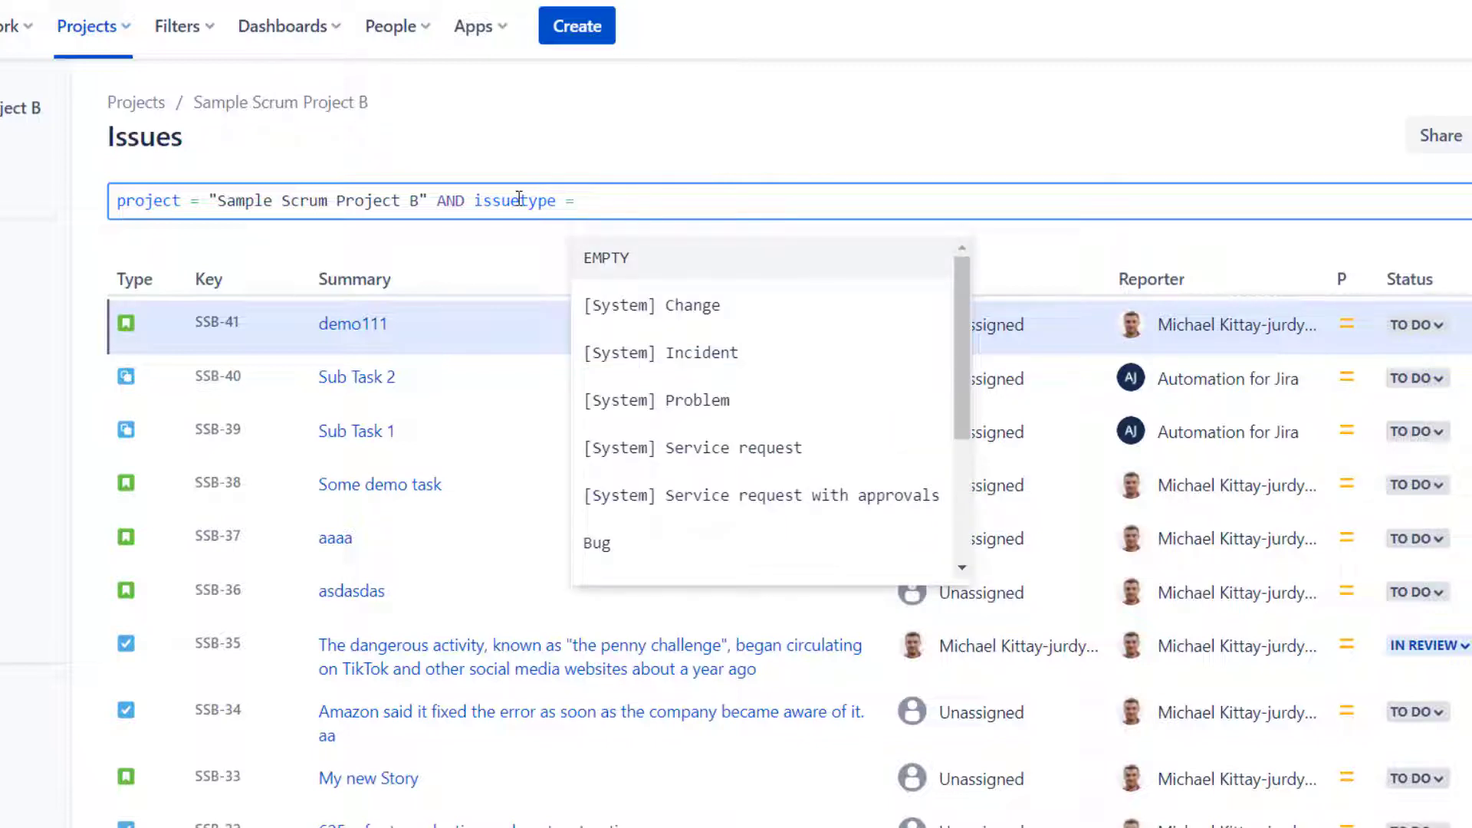
pyautogui.write(' sto')
pyautogui.press('Return')
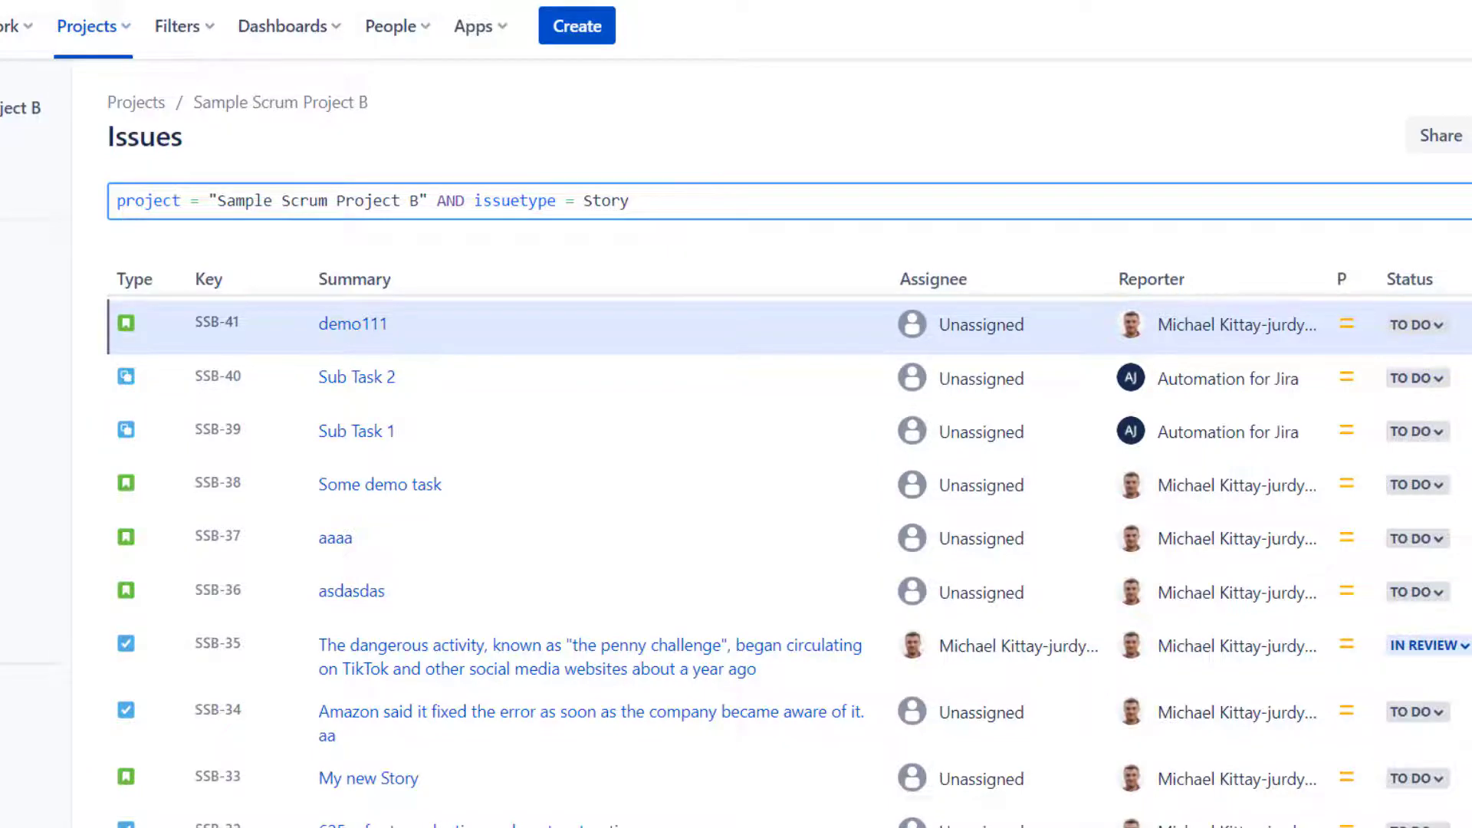
pyautogui.press('Return')
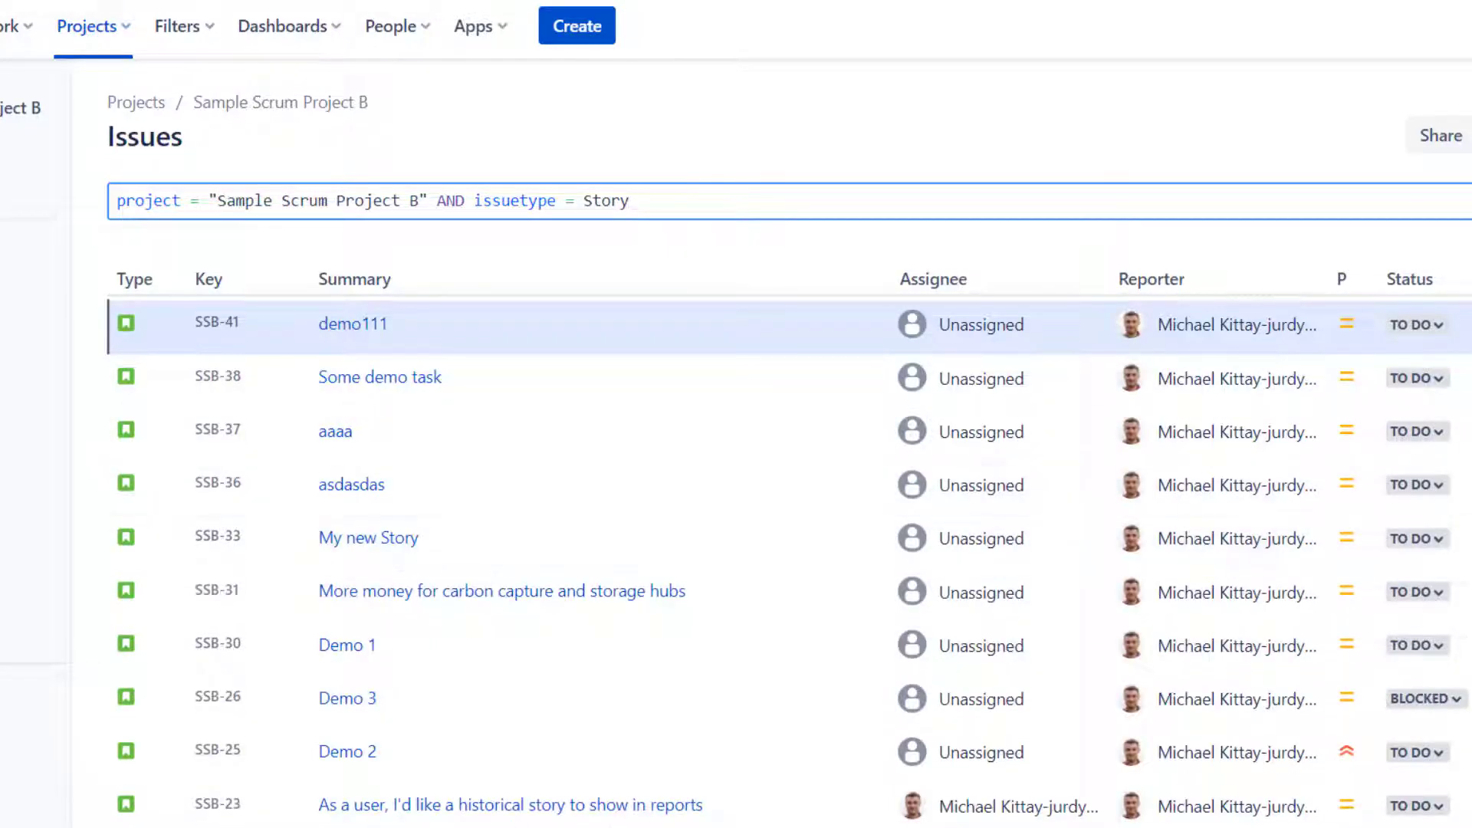
pyautogui.scroll(-10, 1141, 369)
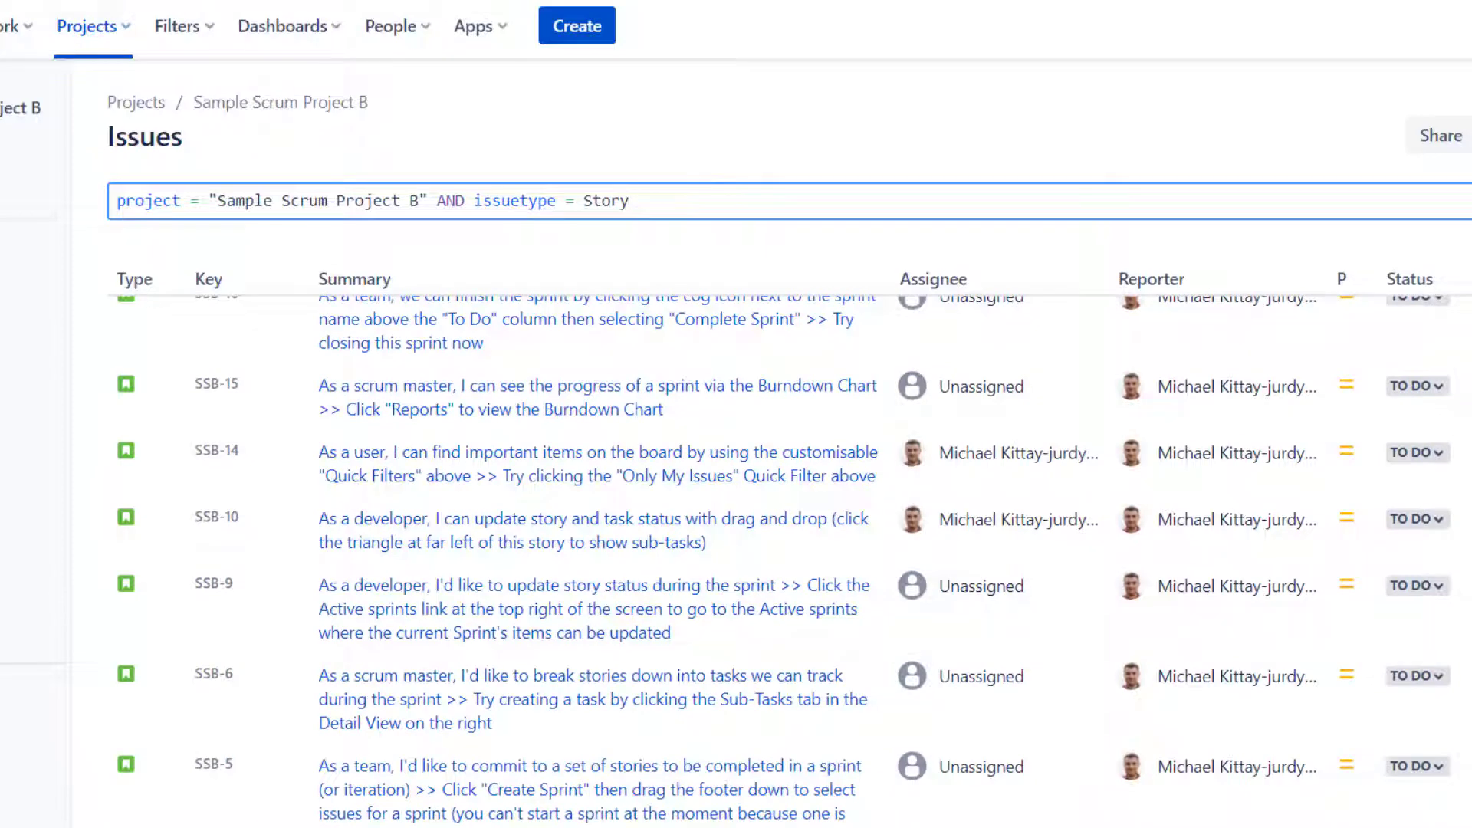
pyautogui.scroll(10, 798, 809)
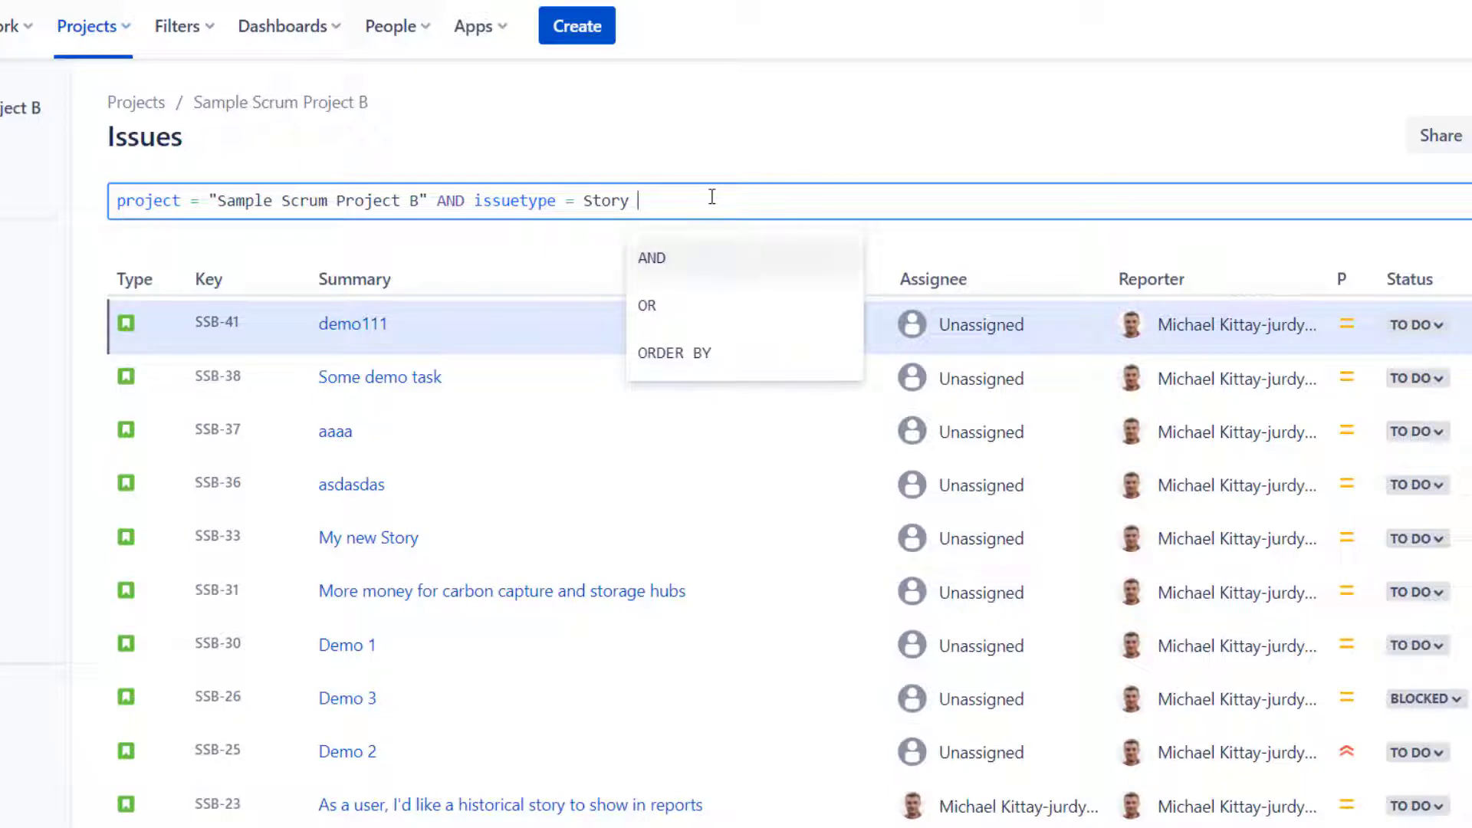
# - Append AND assignee = to the query and look through the suggested assignee values
pyautogui.write('AND')
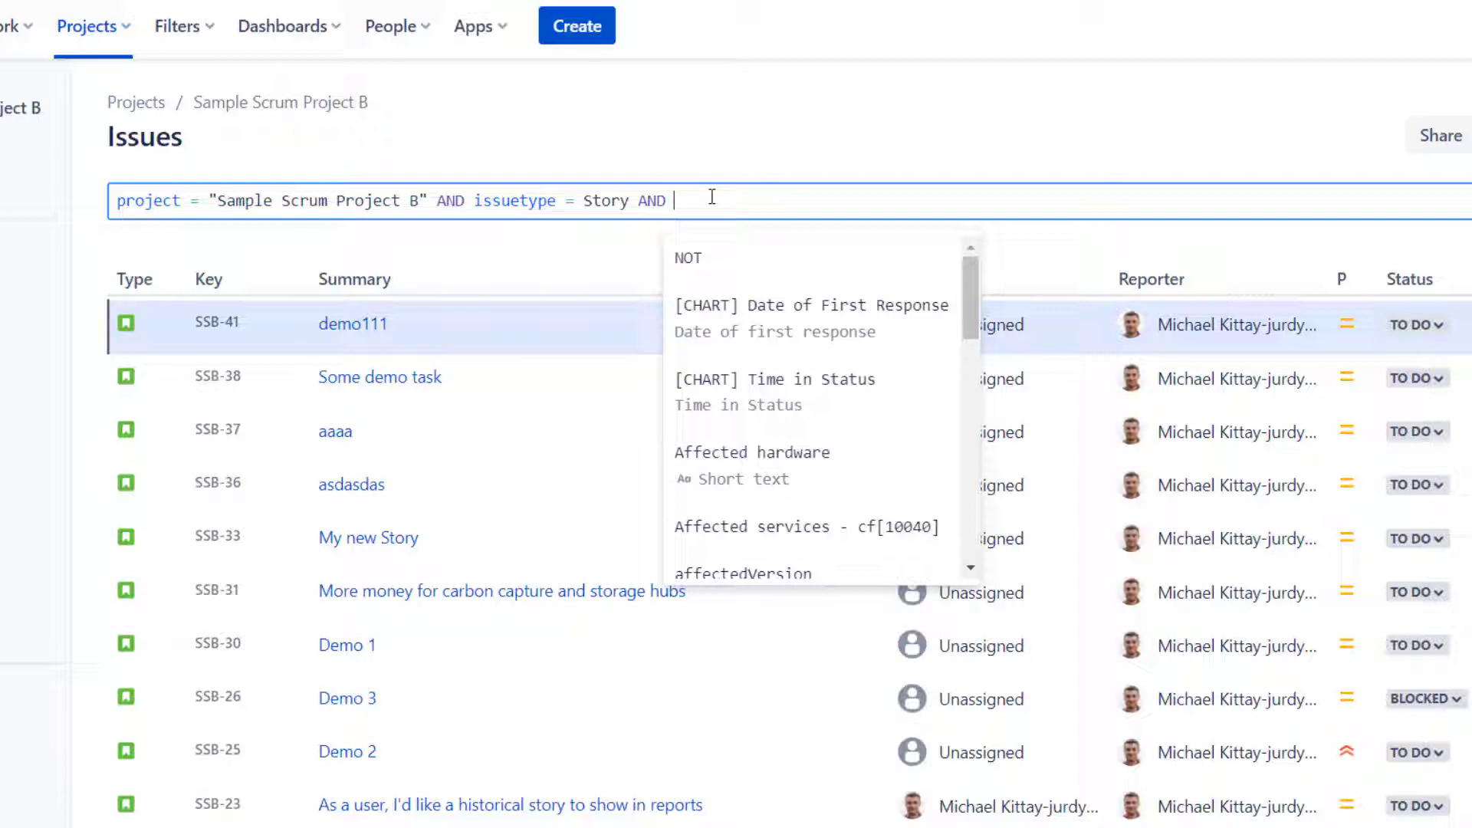
pyautogui.write('ass')
pyautogui.press('Return')
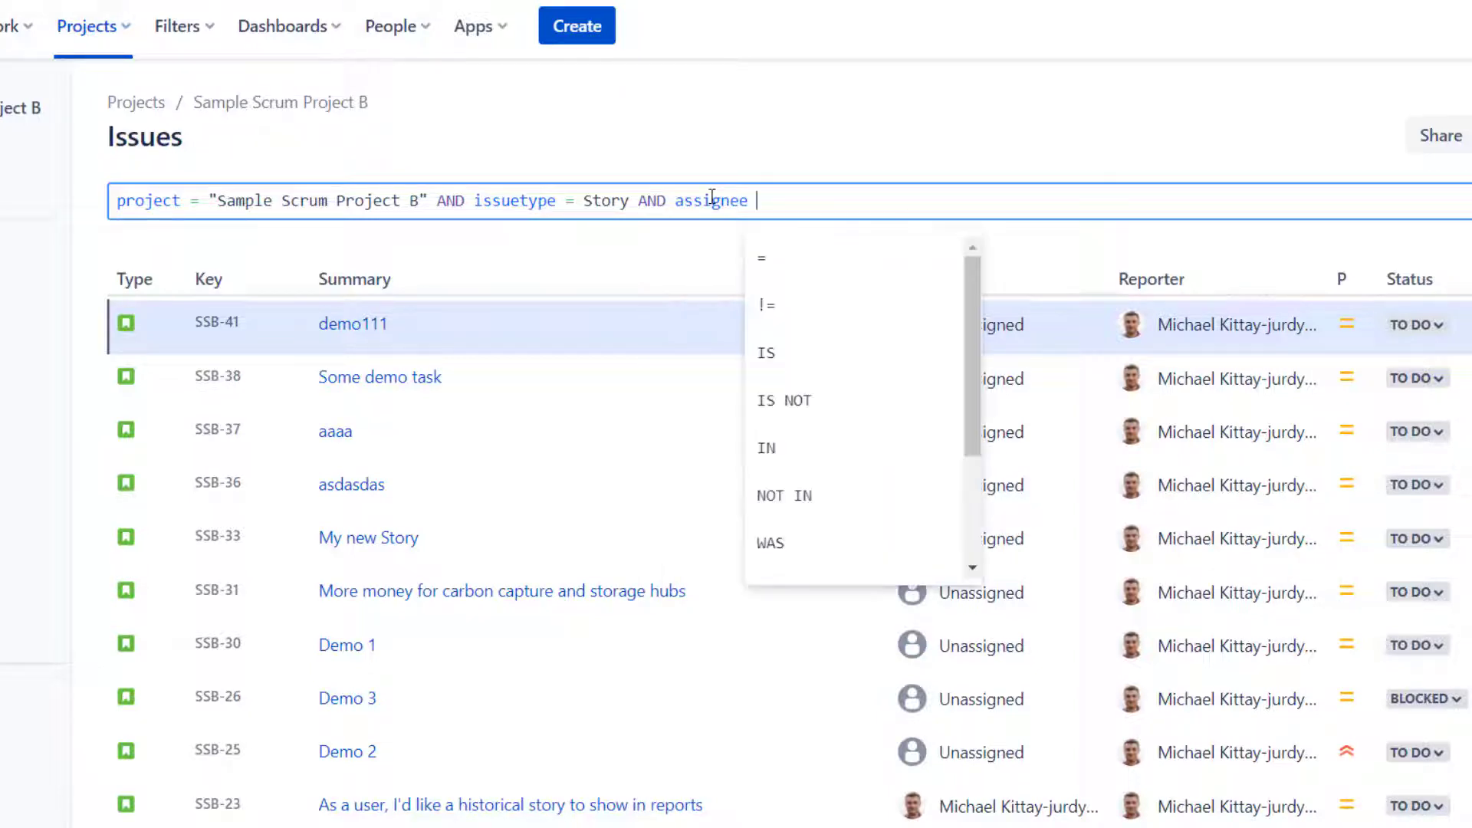
pyautogui.write('=')
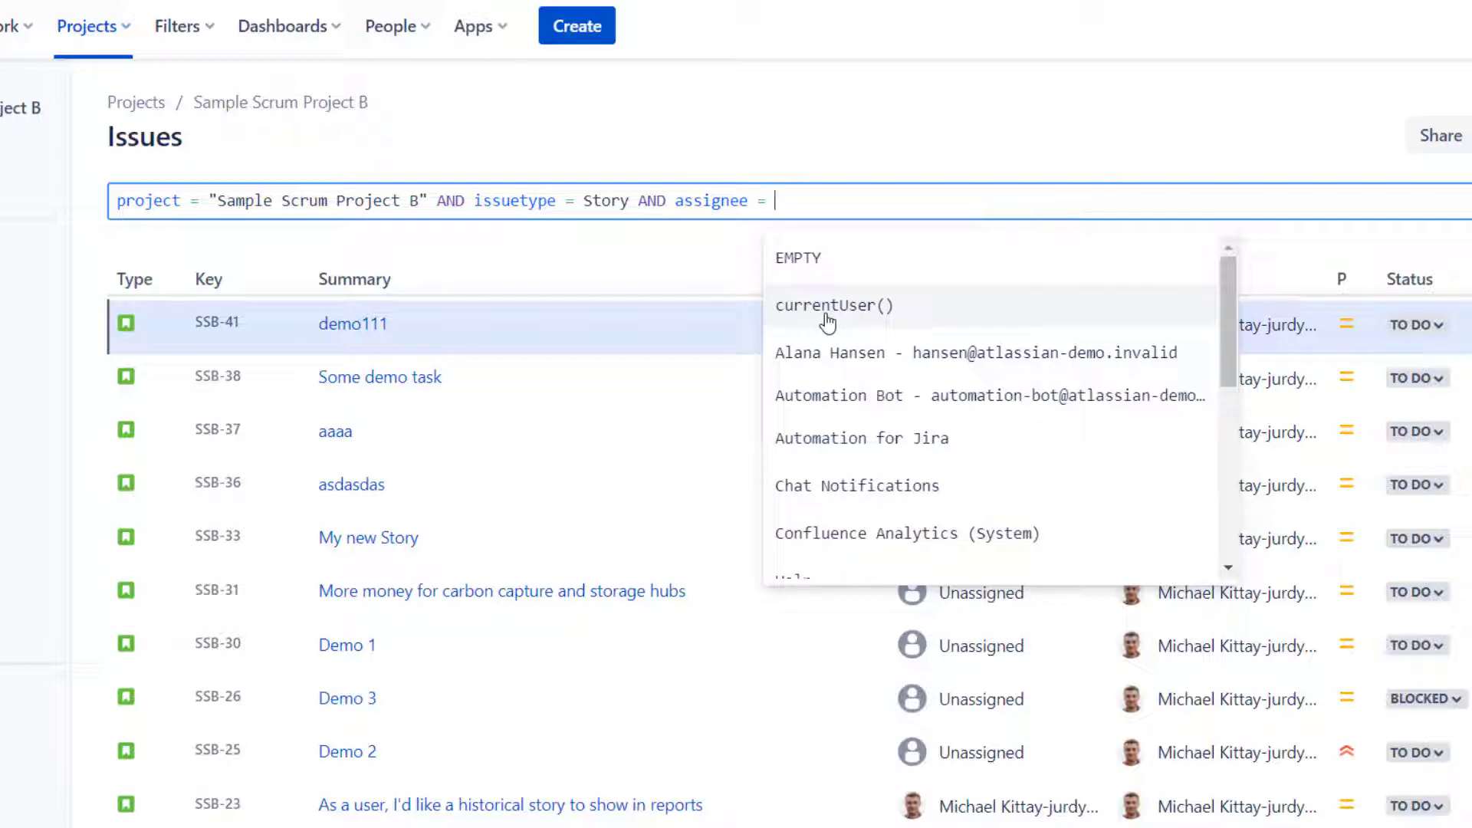
# - Try a specific user's name as the assignee value, and remove it from the condition
pyautogui.click(937, 151)
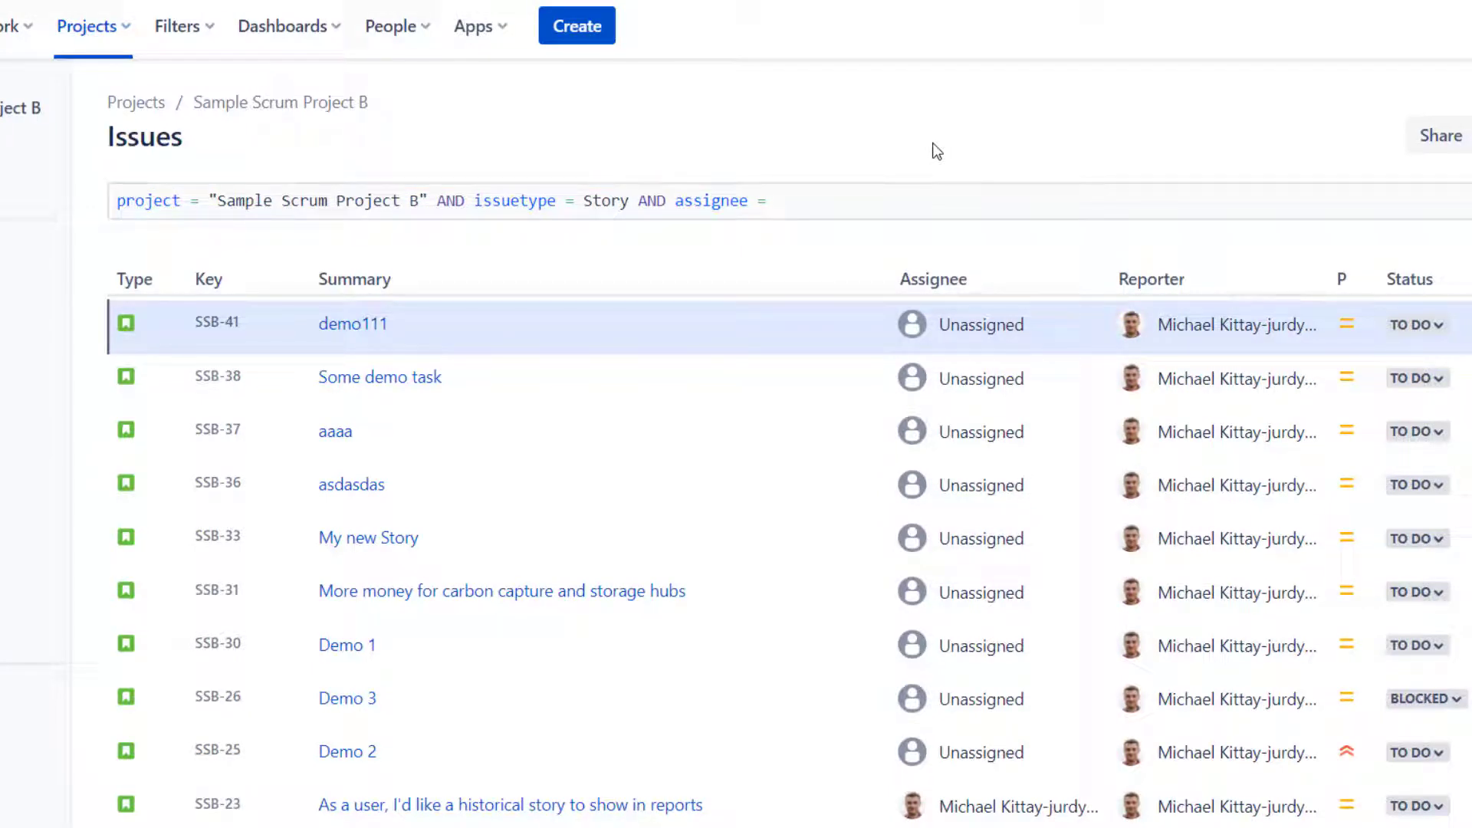
pyautogui.click(889, 199)
pyautogui.write('mic')
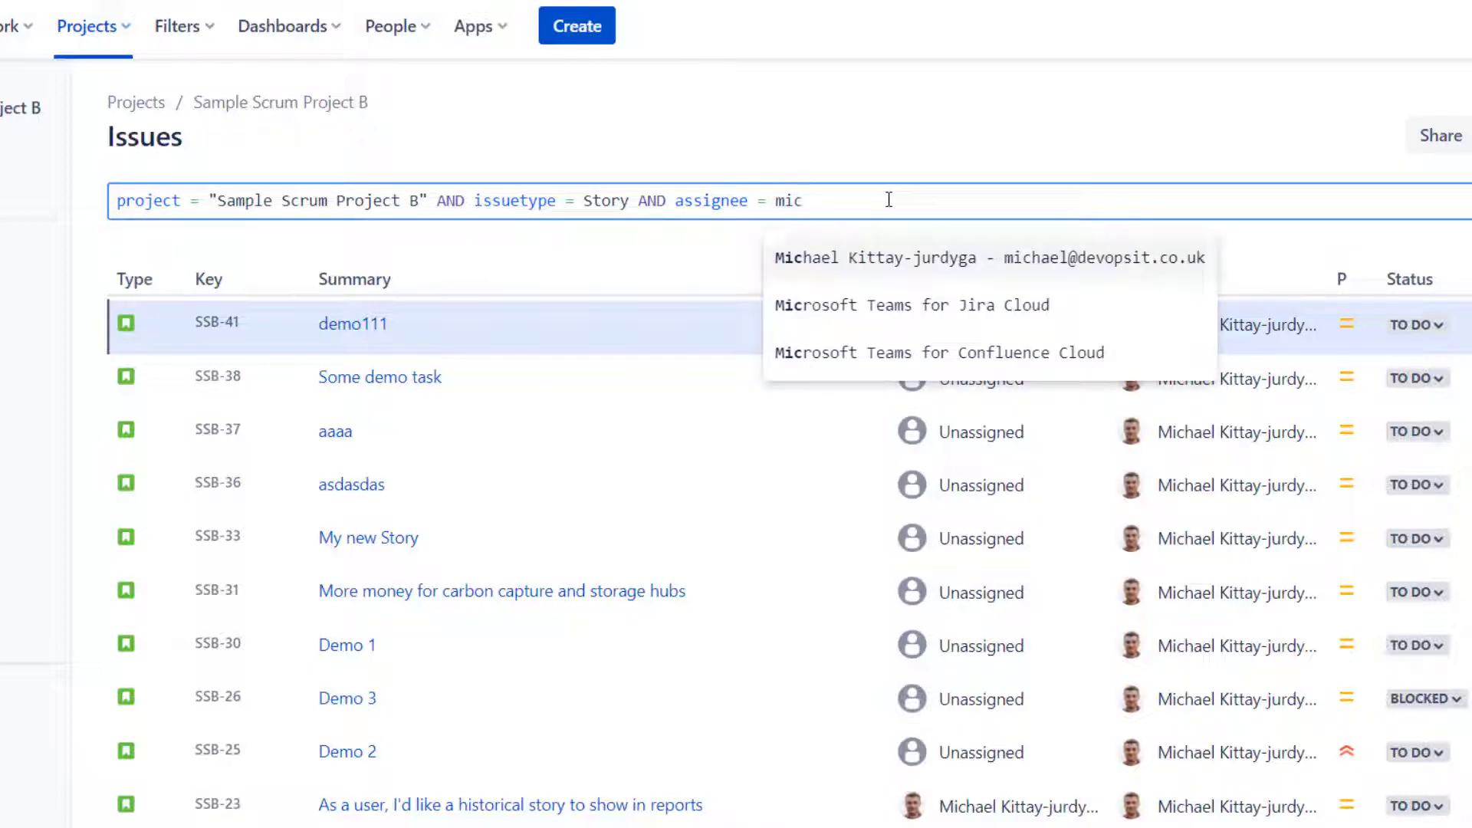
pyautogui.press('Return')
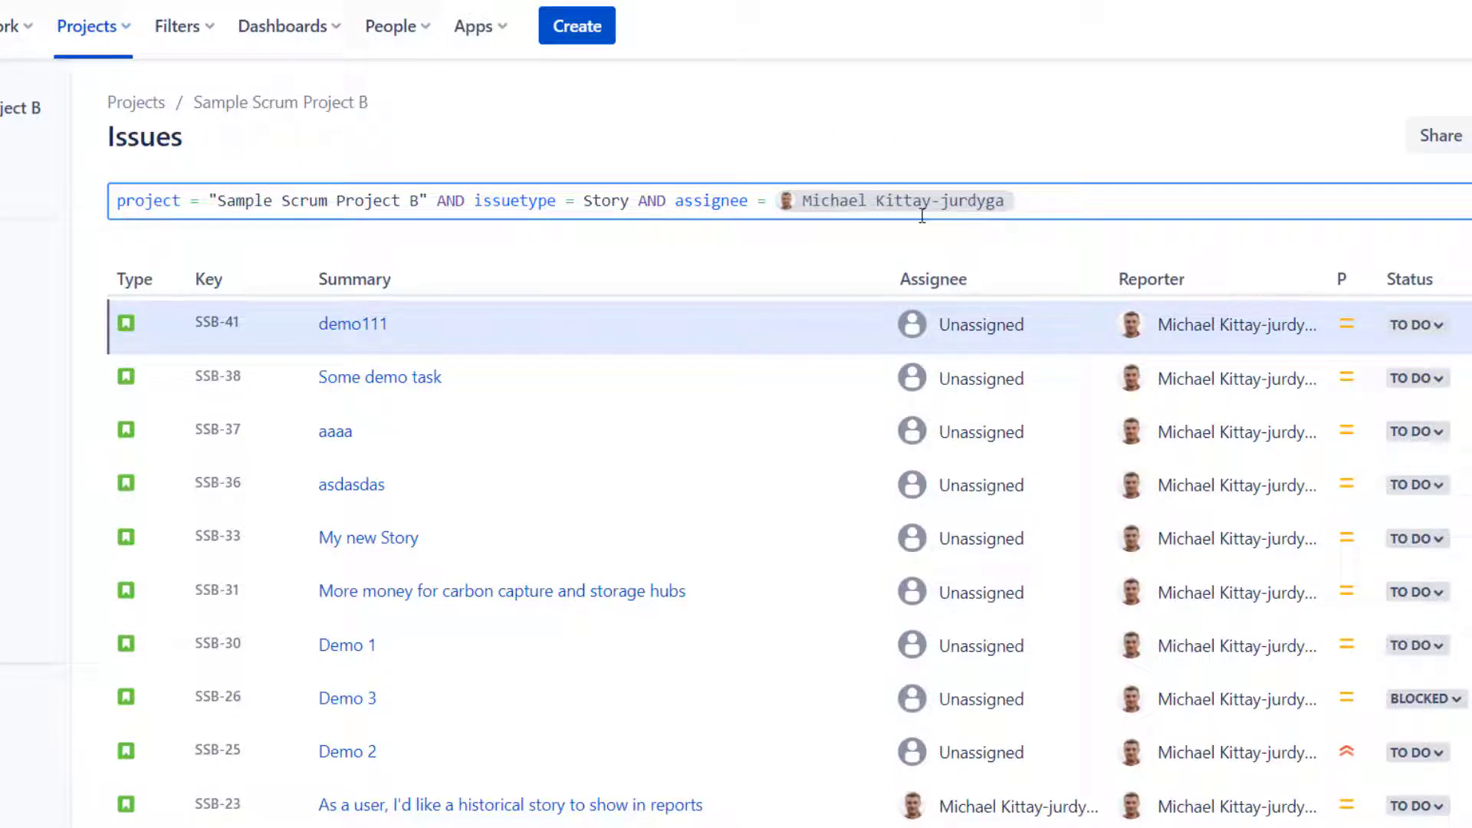
pyautogui.press('BackSpace')
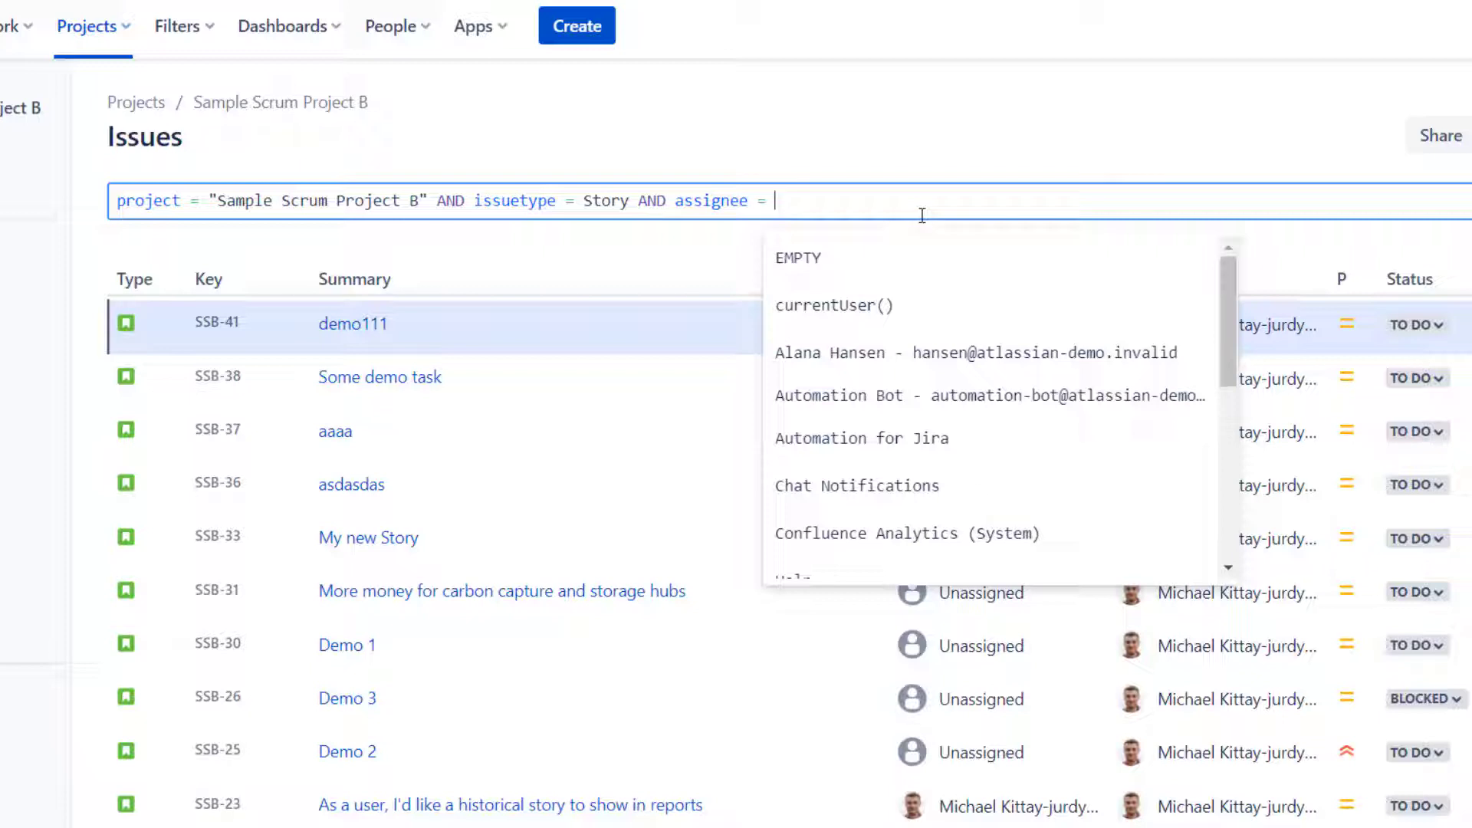
# - Complete the assignee condition with currentUser() and run the query
pyautogui.click(853, 310)
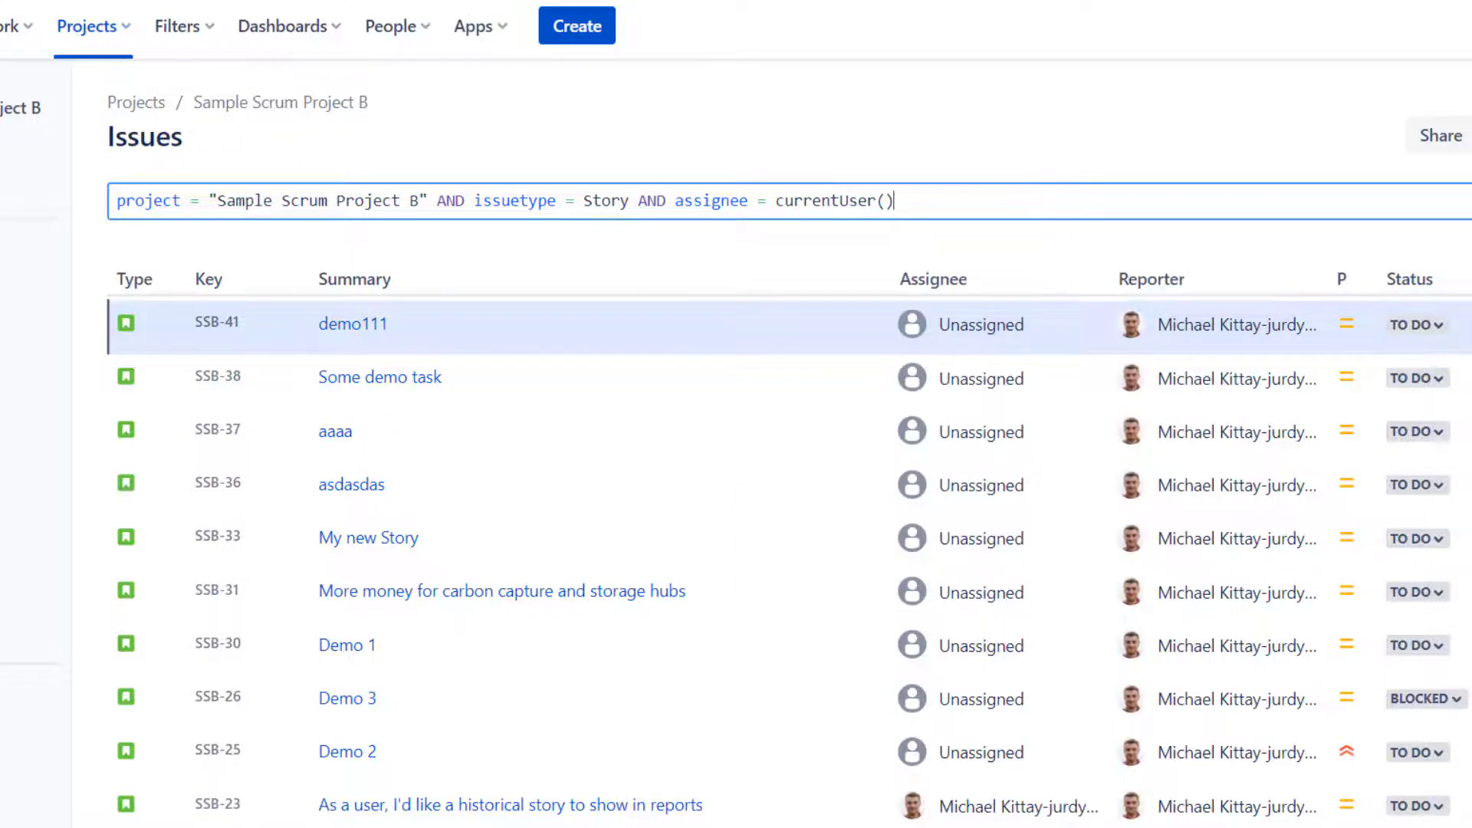
pyautogui.press('Return')
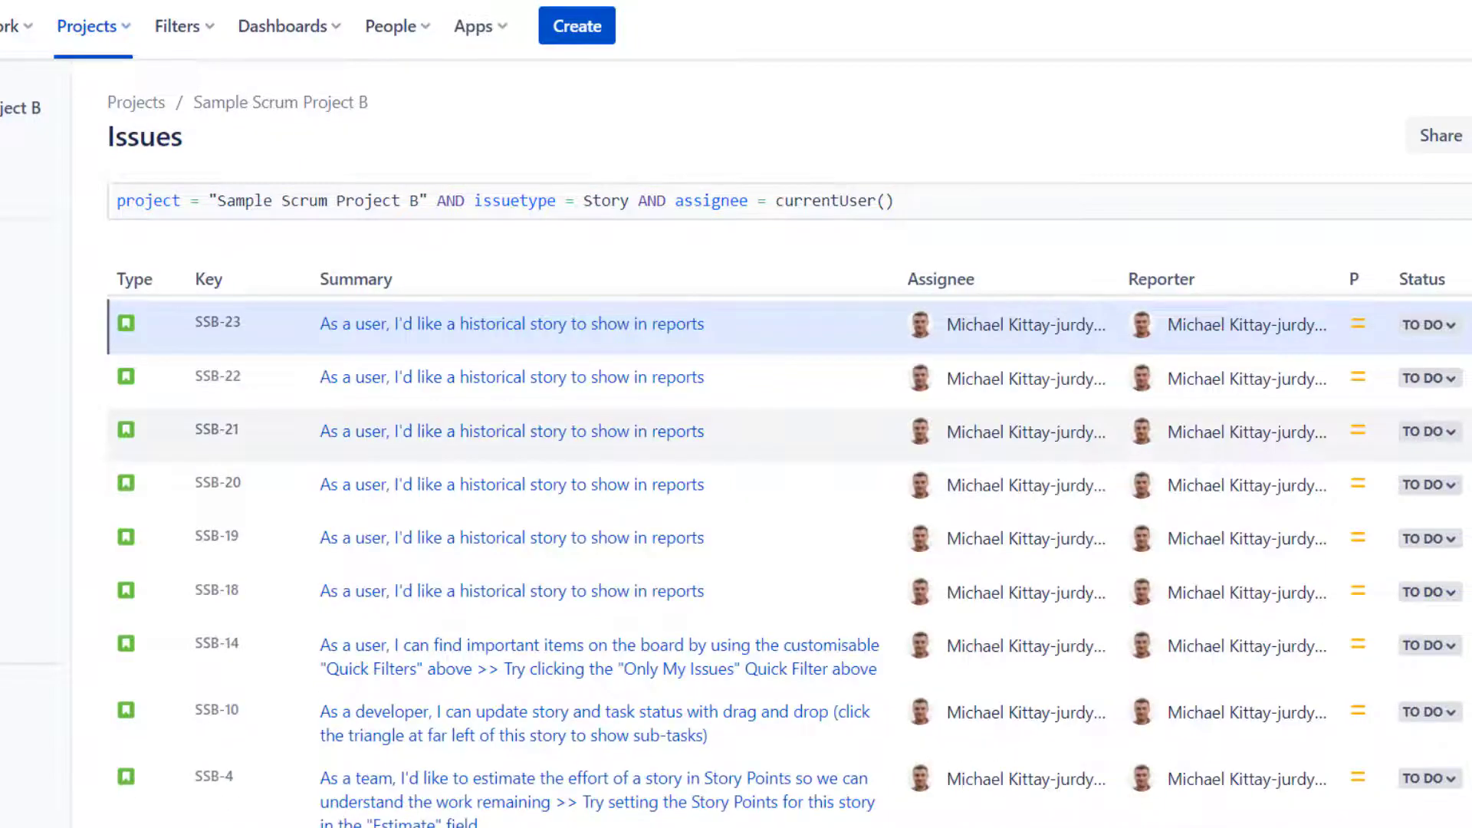
pyautogui.tripleClick(713, 201)
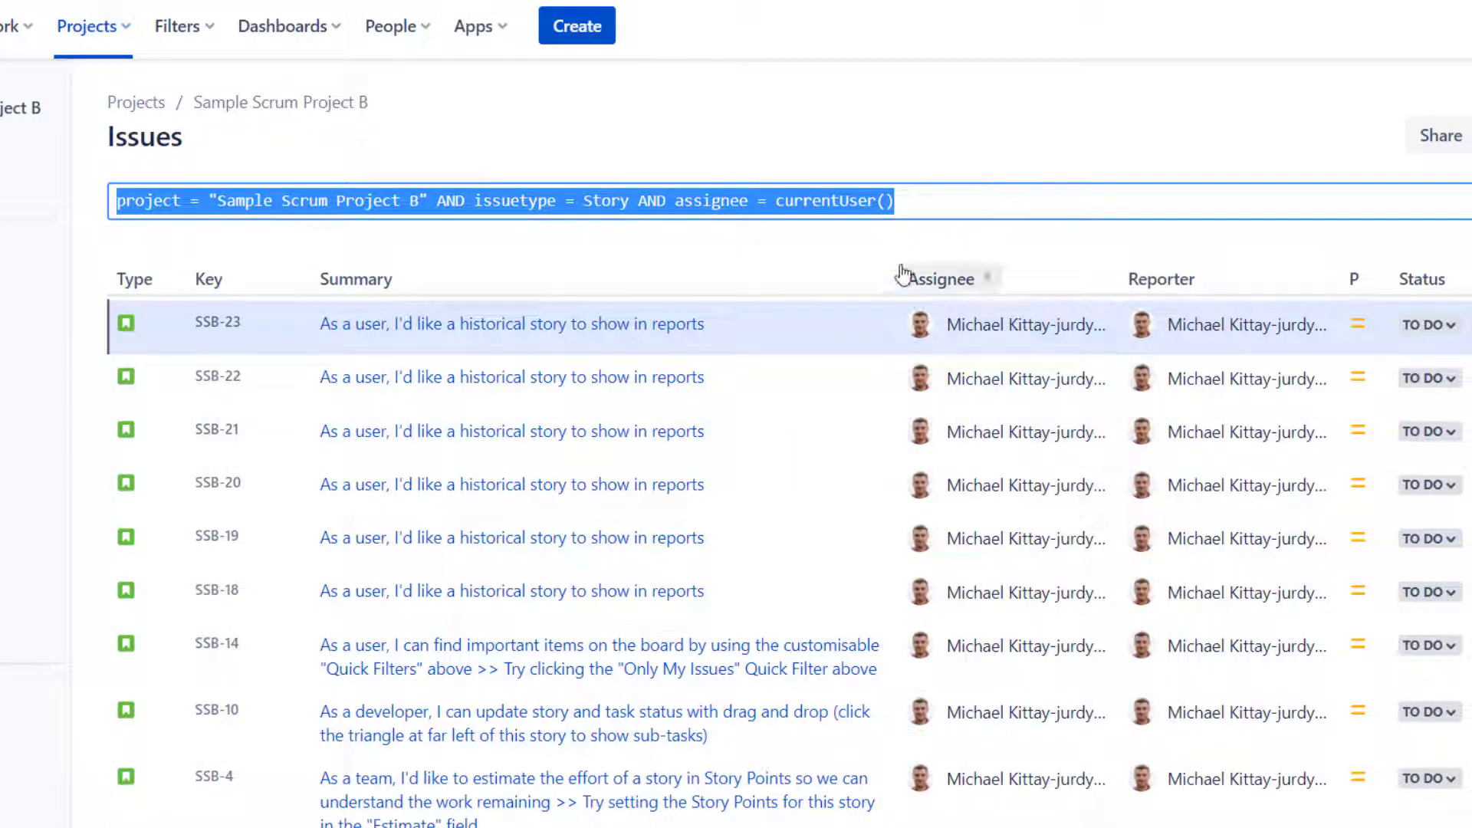
pyautogui.click(995, 138)
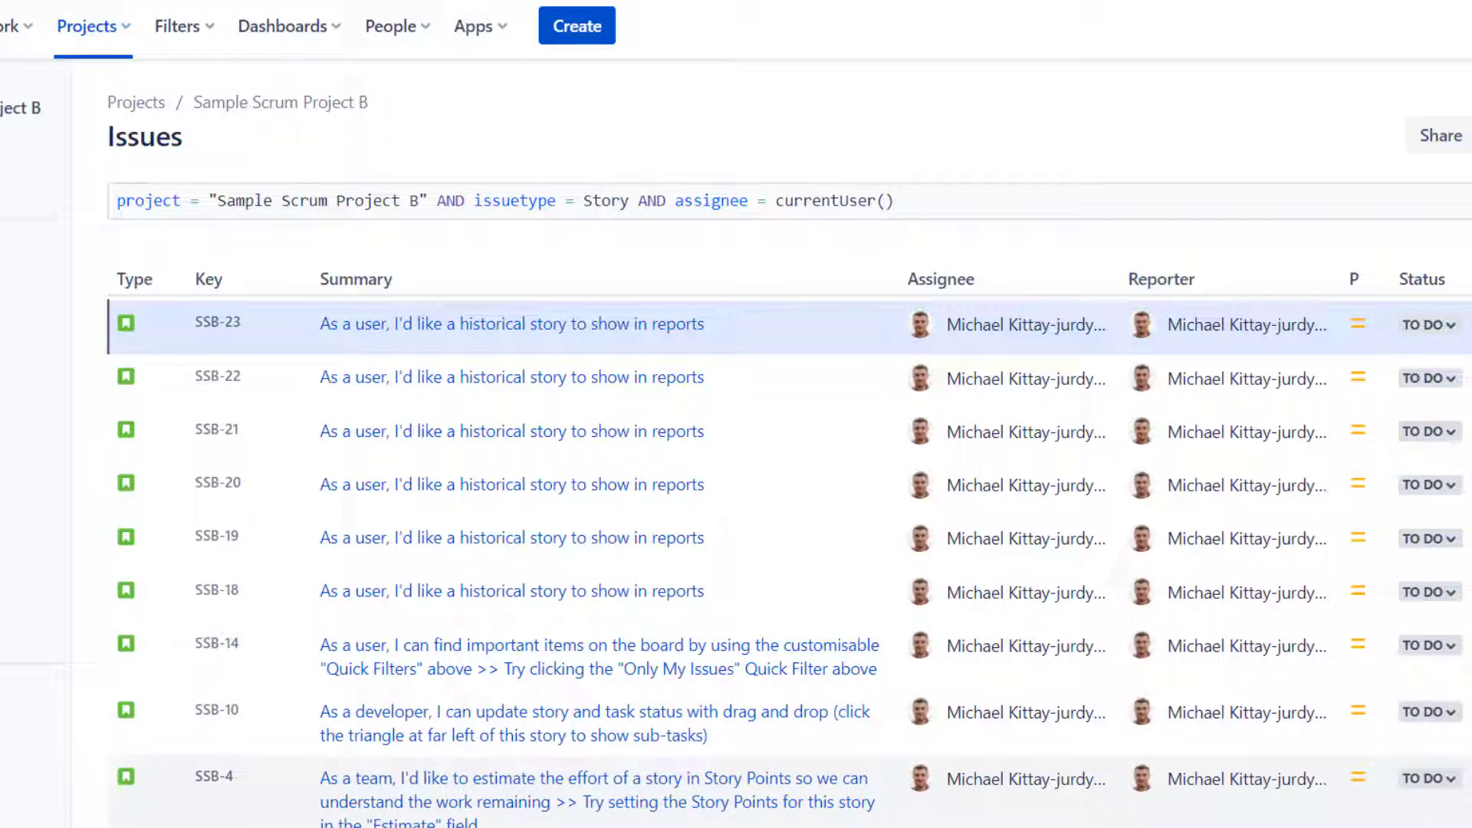
# - Add ORDER BY created to the query, run it, set the order to ASC, and run it again
pyautogui.click(1072, 205)
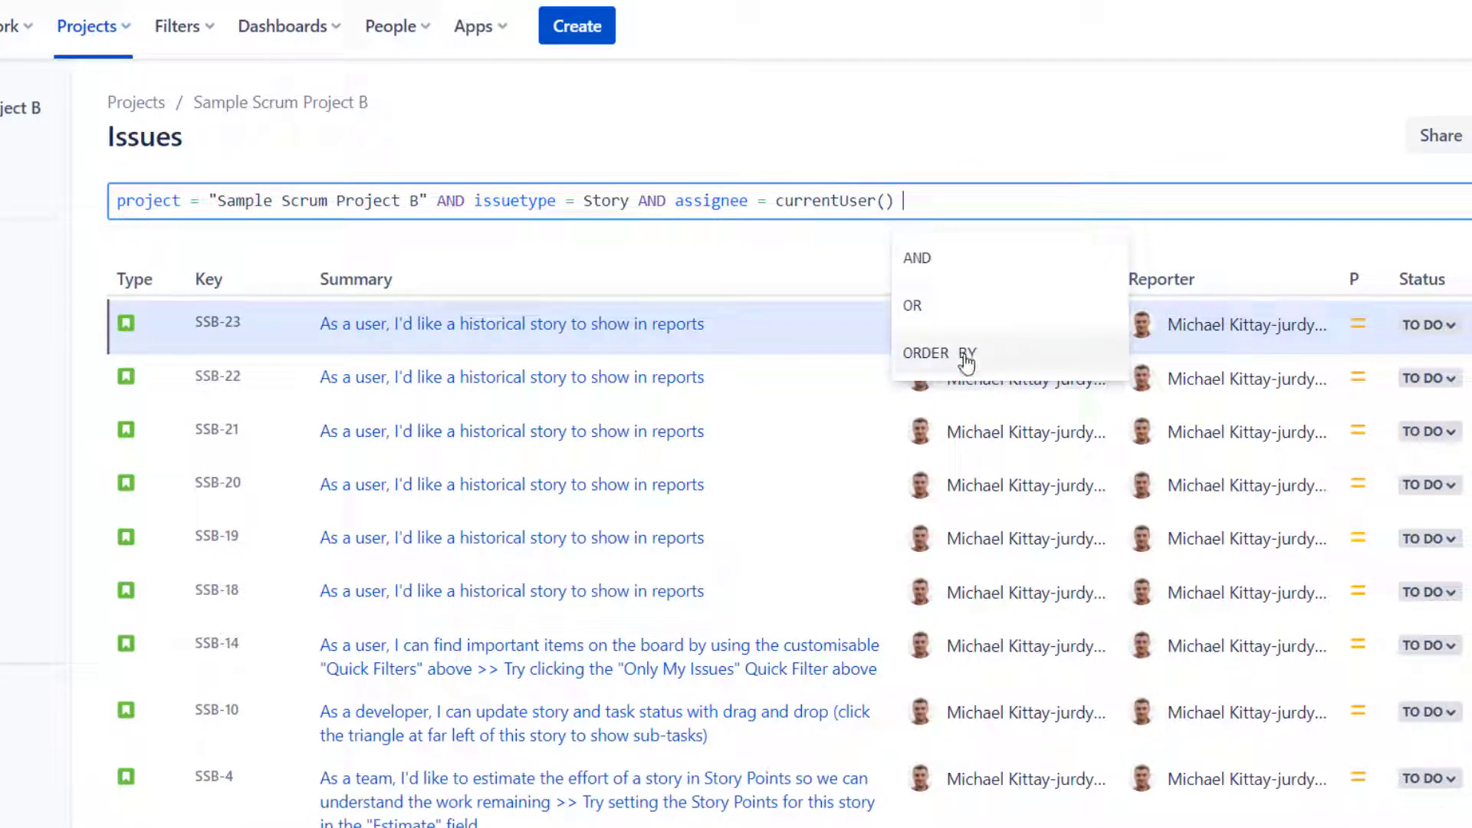
pyautogui.click(1028, 125)
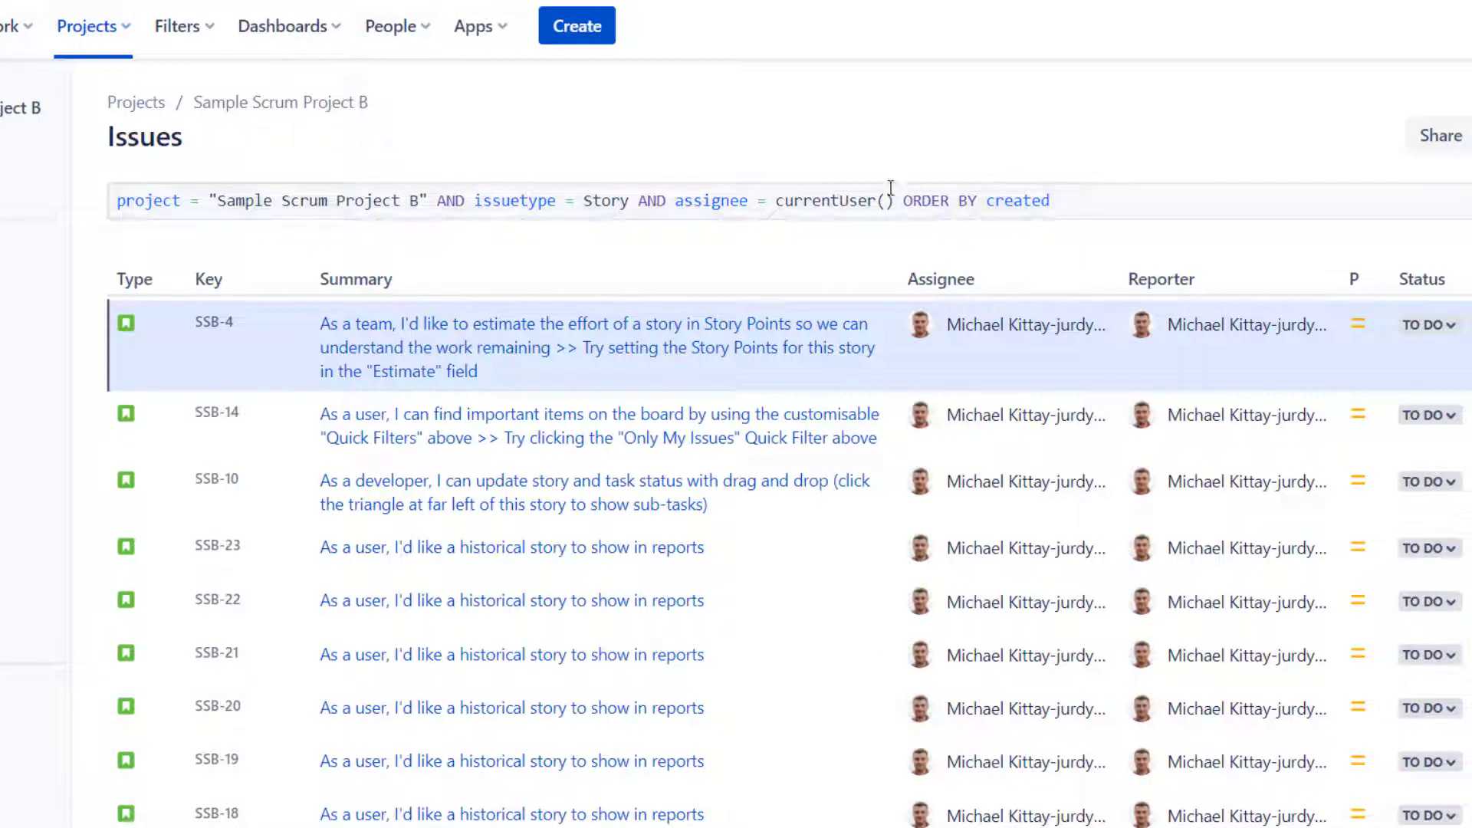
pyautogui.click(1075, 204)
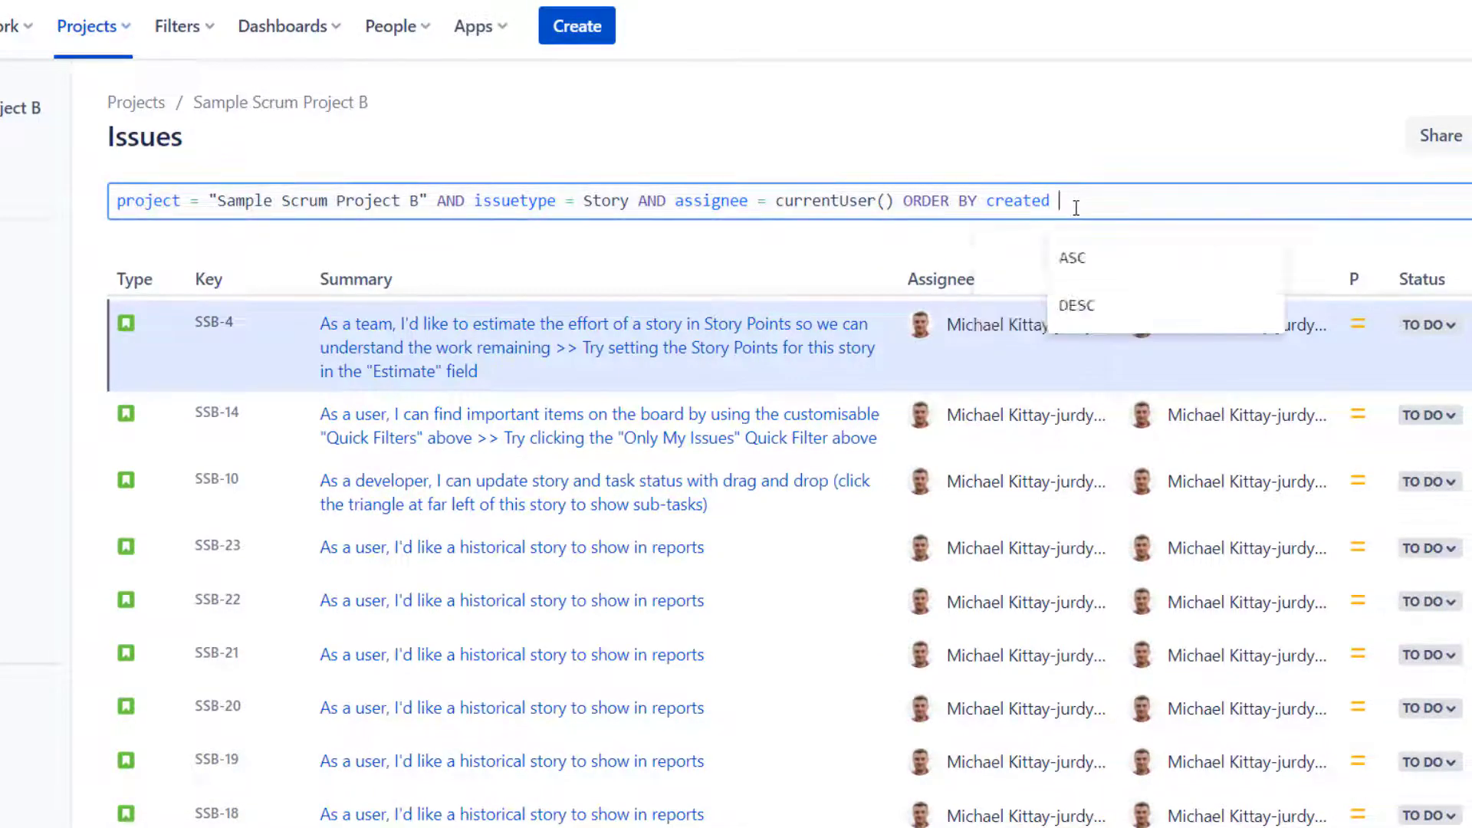
pyautogui.click(1094, 269)
pyautogui.press('Return')
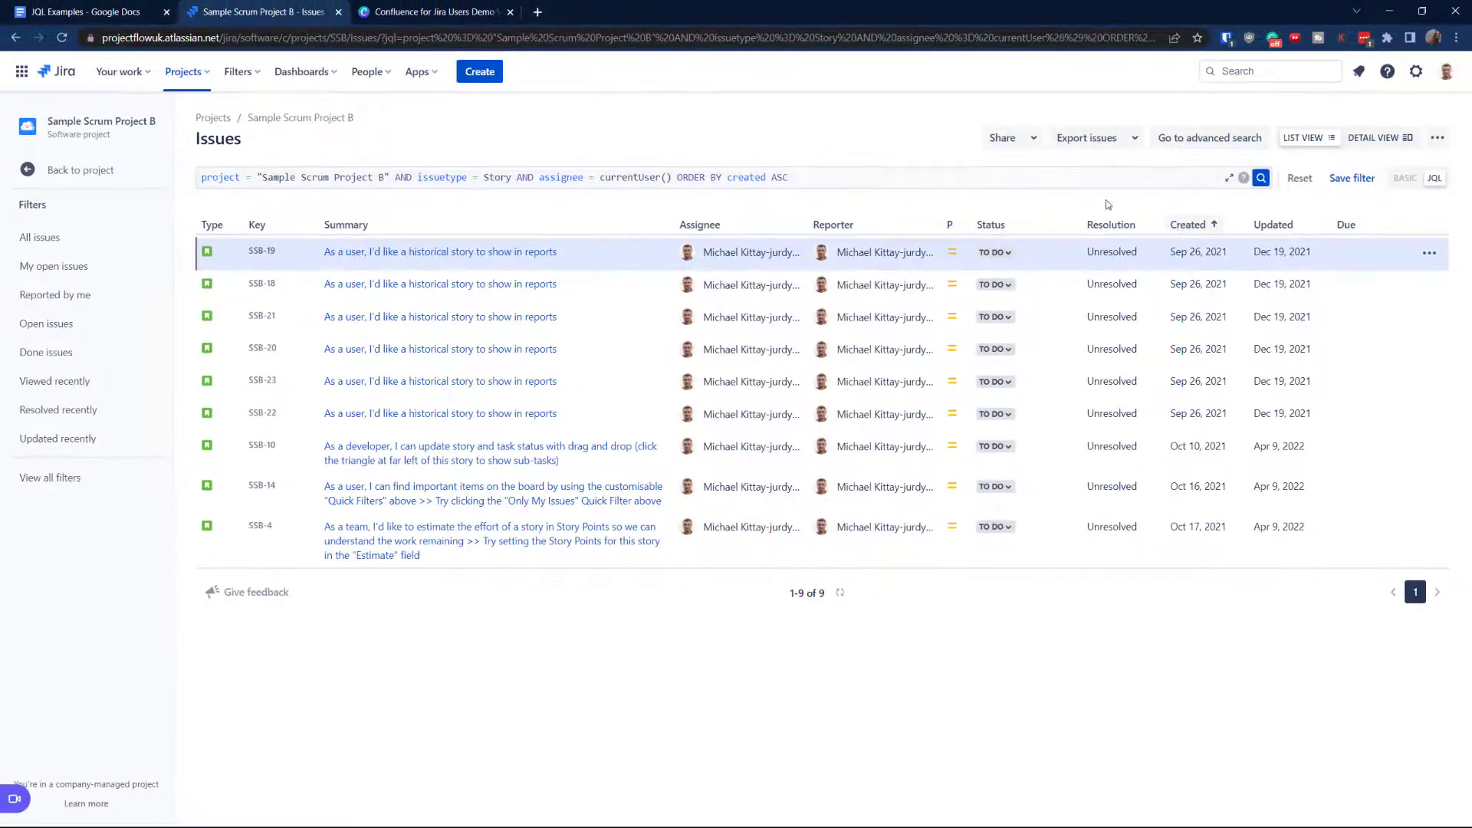
# - Start saving the query as a filter and name it "SSB Story my tickets"
pyautogui.click(1354, 179)
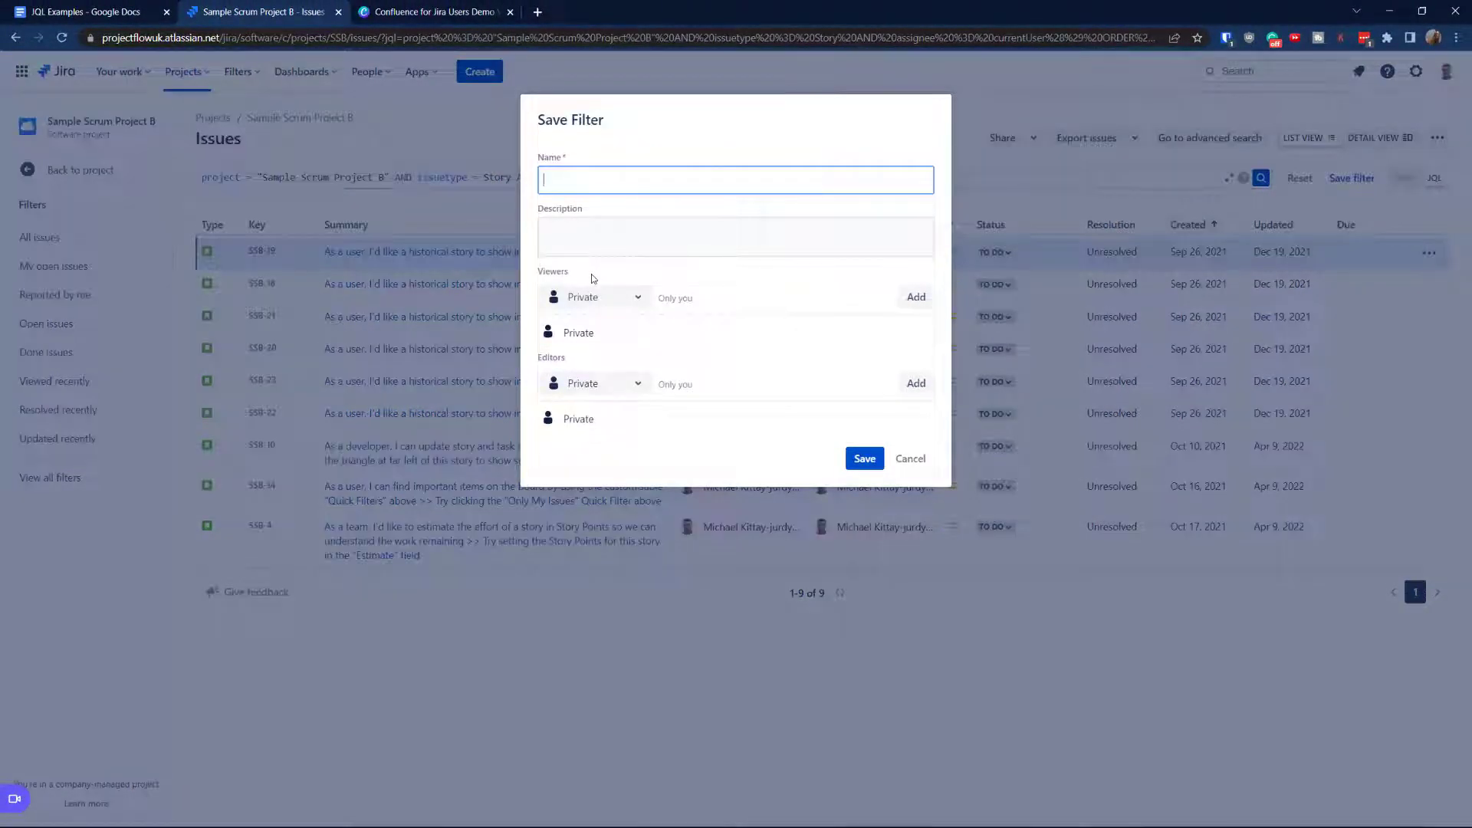
pyautogui.write('dsdfsd')
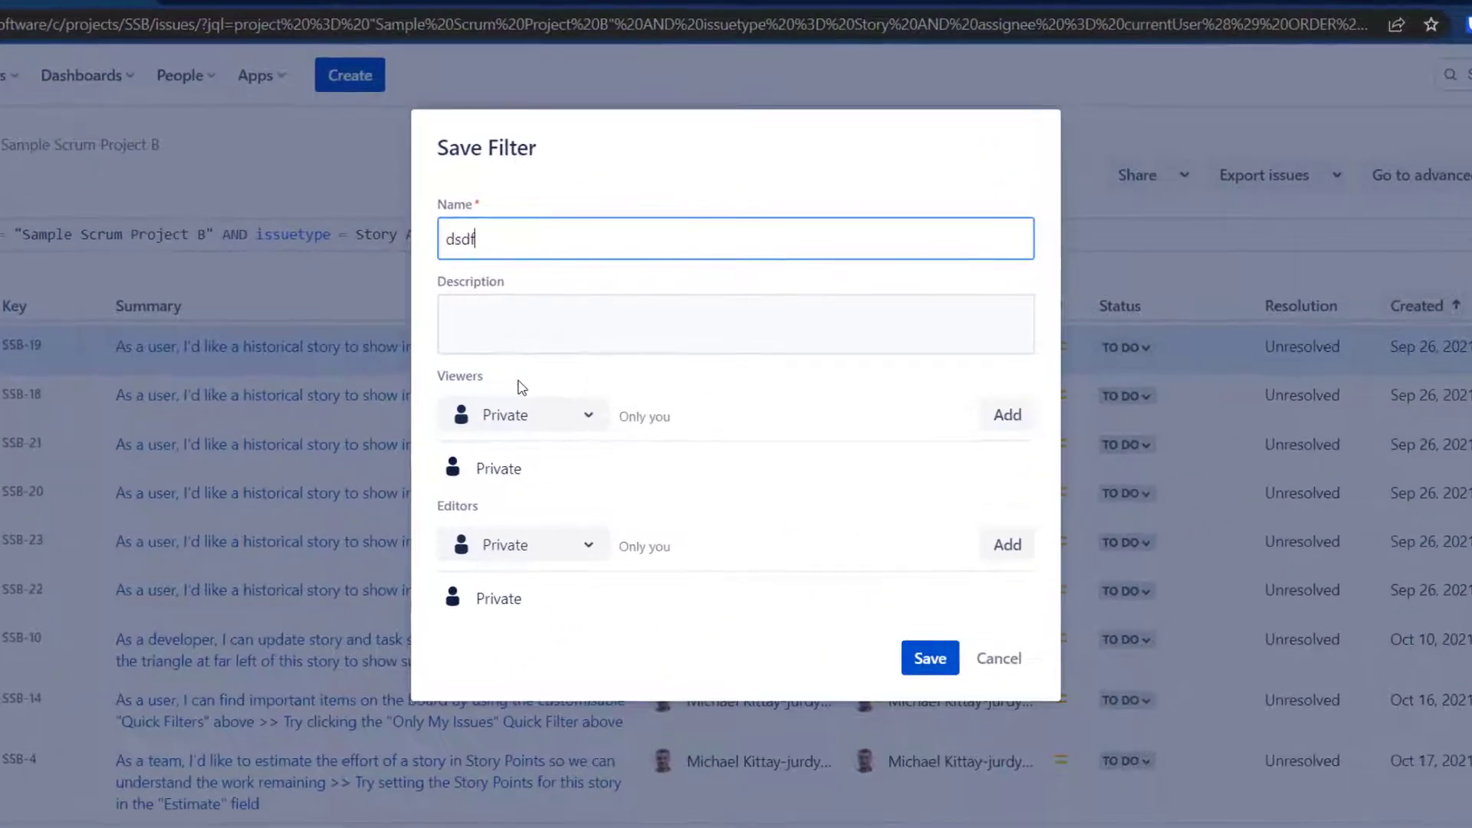
pyautogui.press('BackSpace')
pyautogui.press('BackSpace')
pyautogui.press('BackSpace')
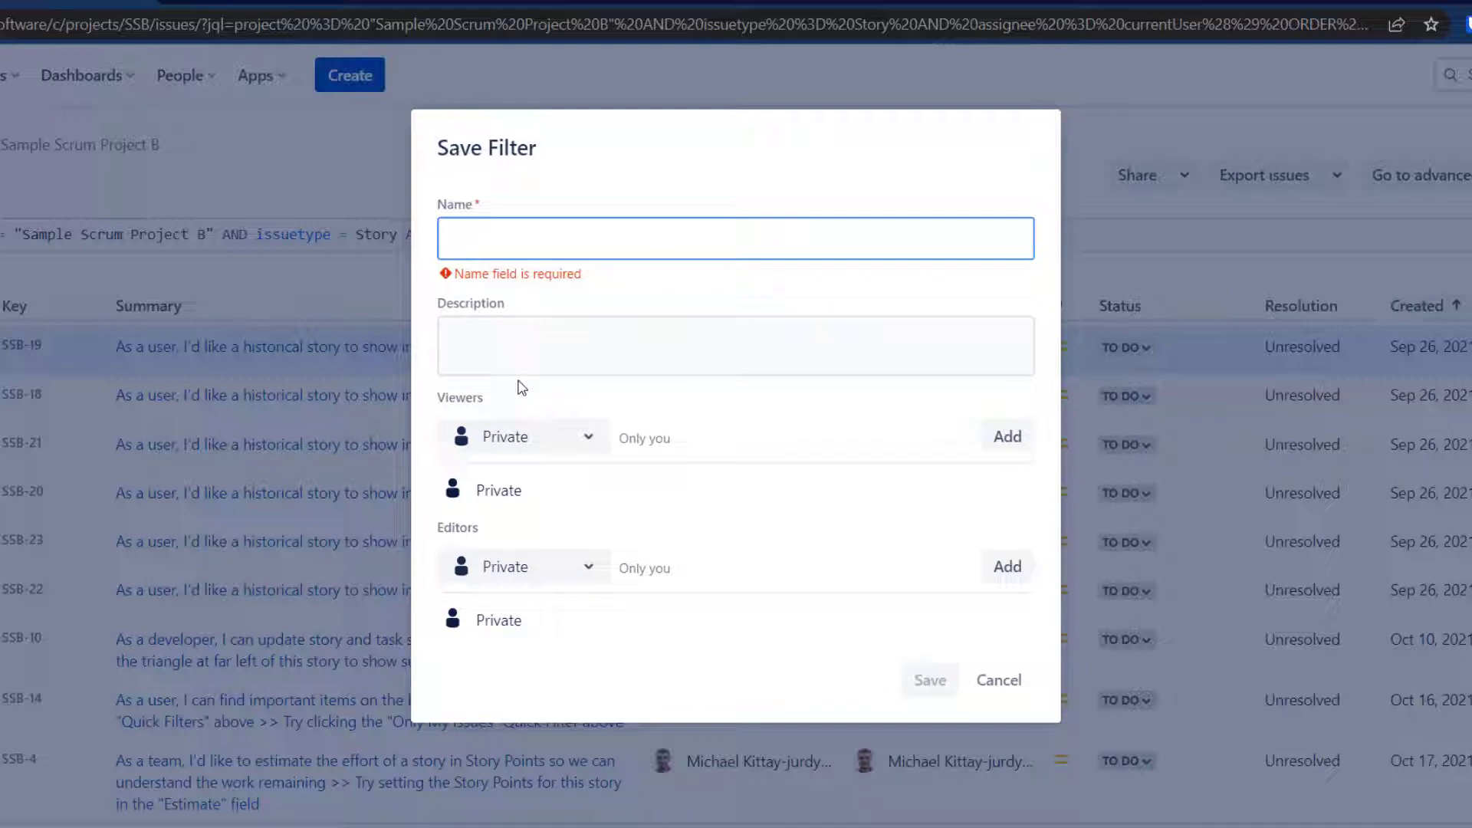
pyautogui.write('SS')
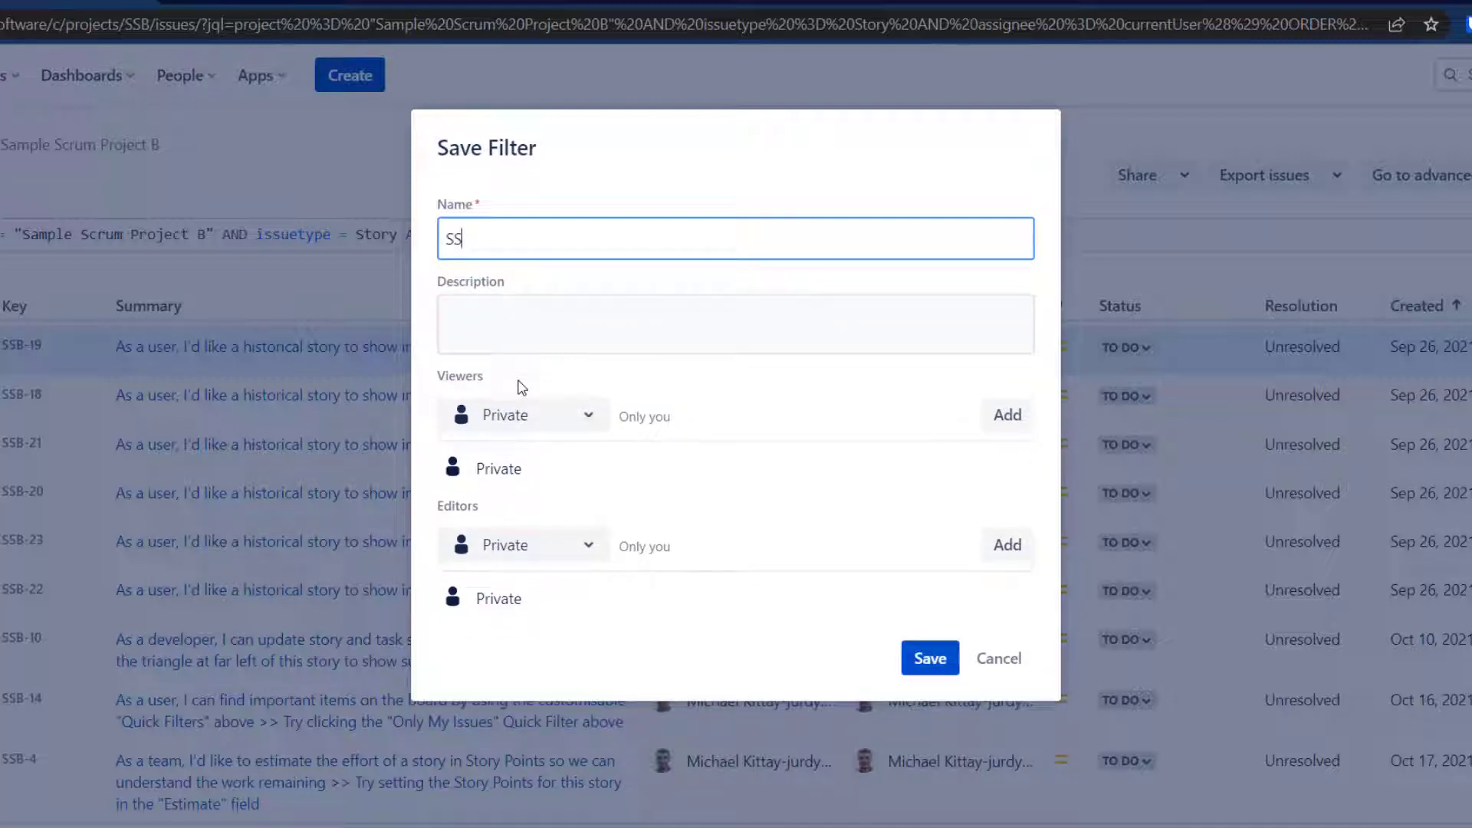
pyautogui.write('B Story my tickets')
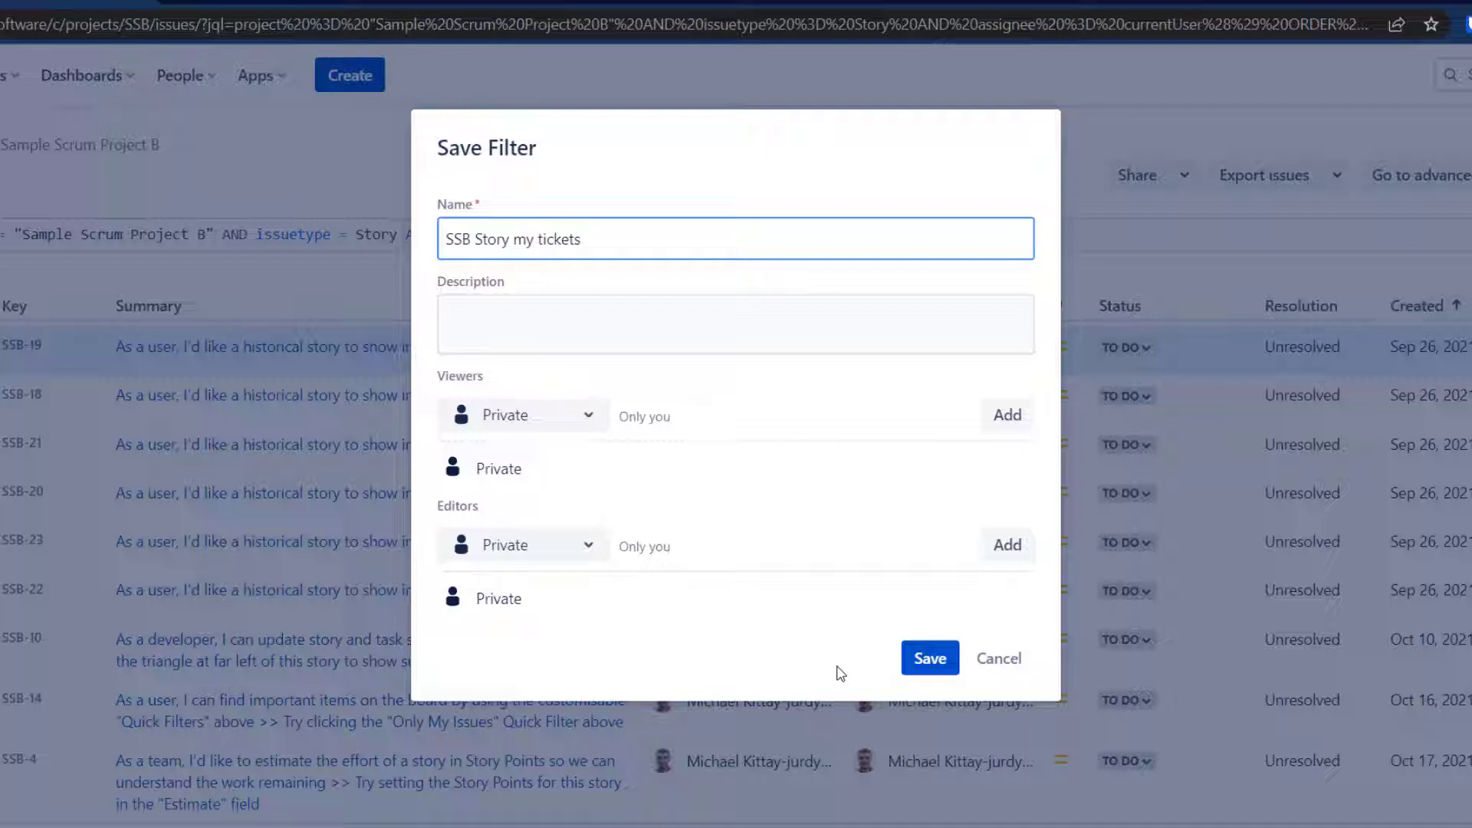
# - Add all roles of the Python Development iOS App project as viewers of the filter
pyautogui.click(508, 415)
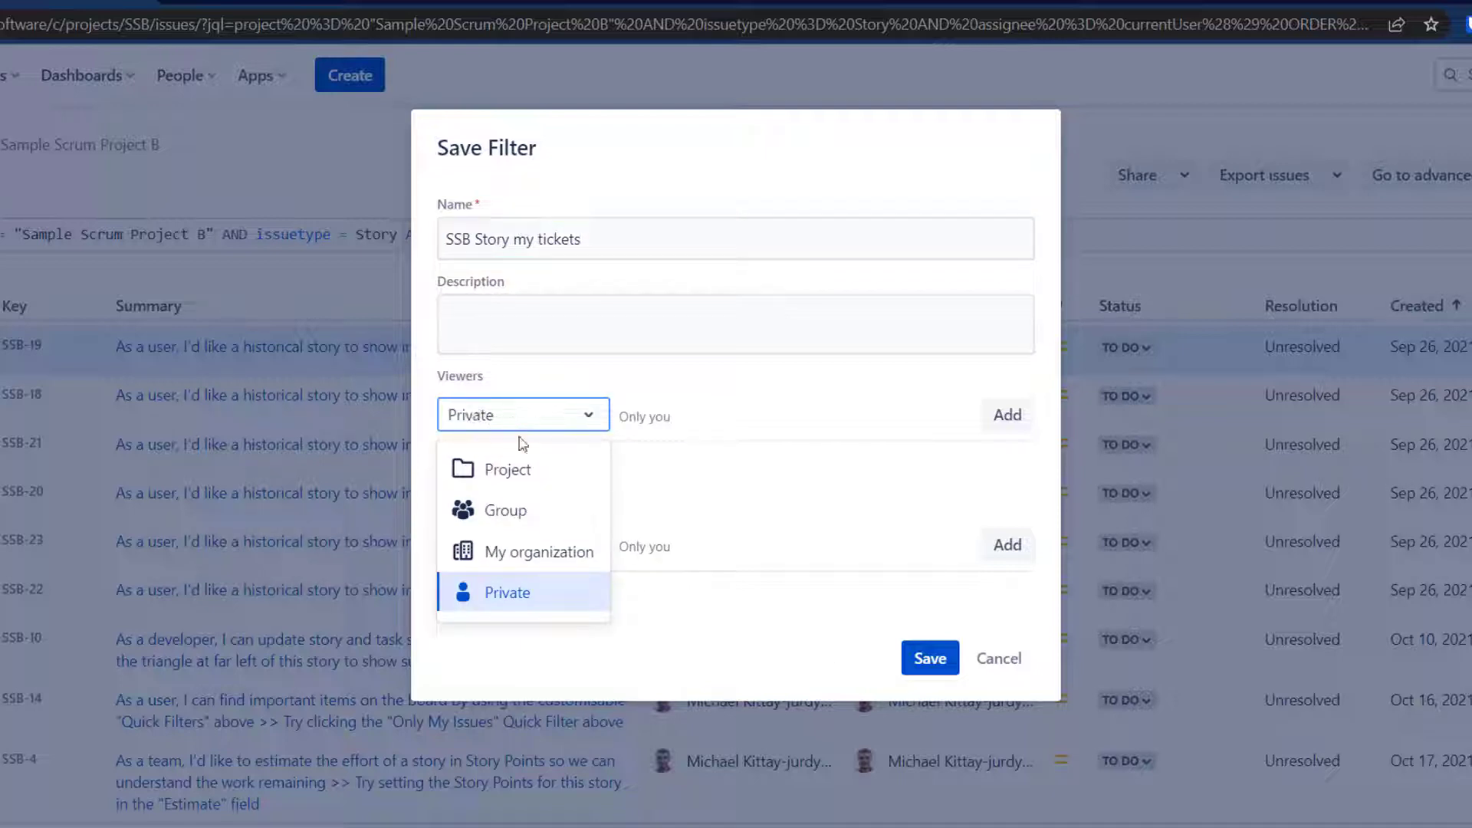
pyautogui.click(516, 476)
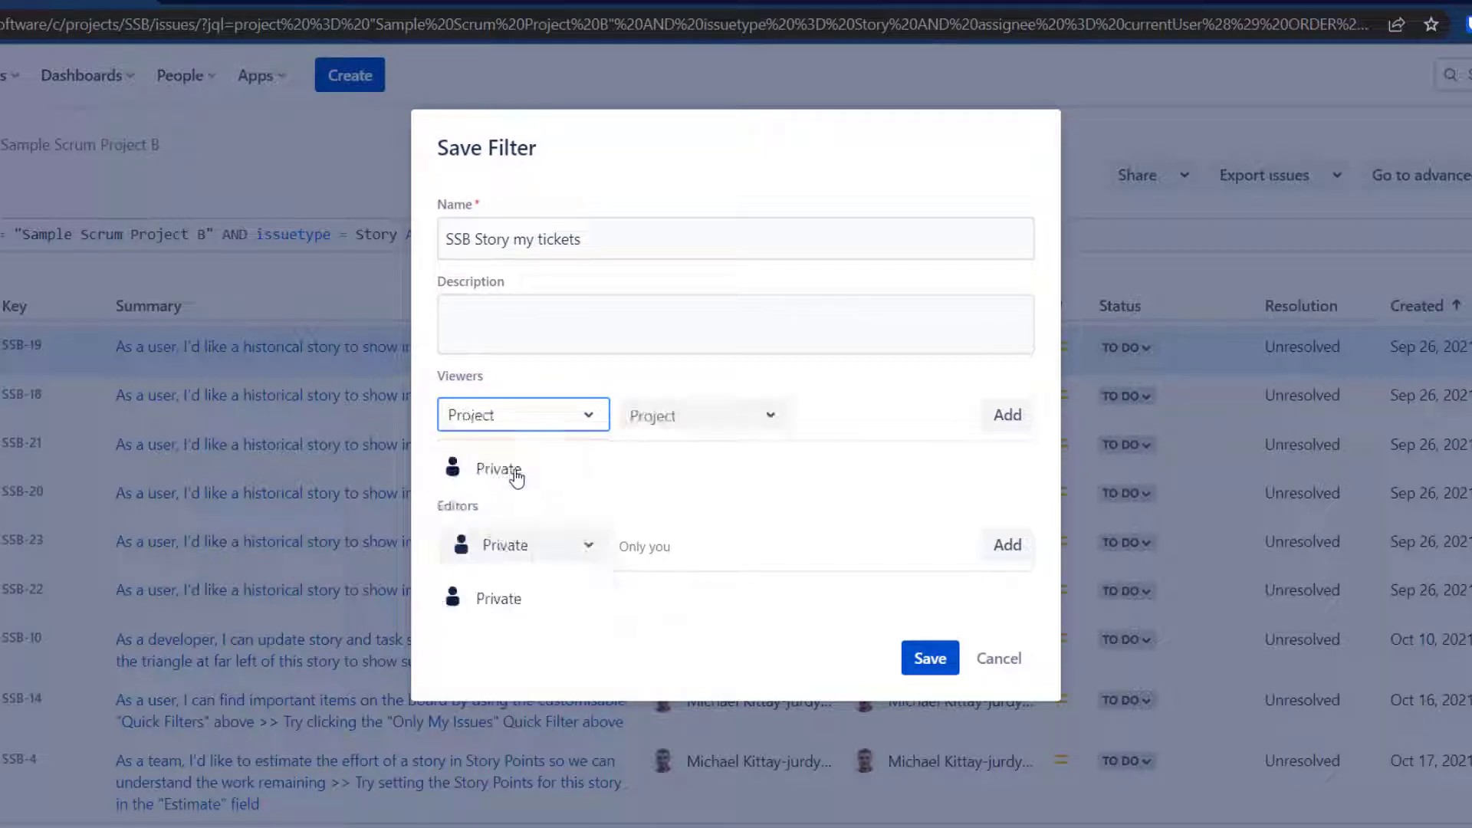
pyautogui.click(688, 422)
pyautogui.click(699, 466)
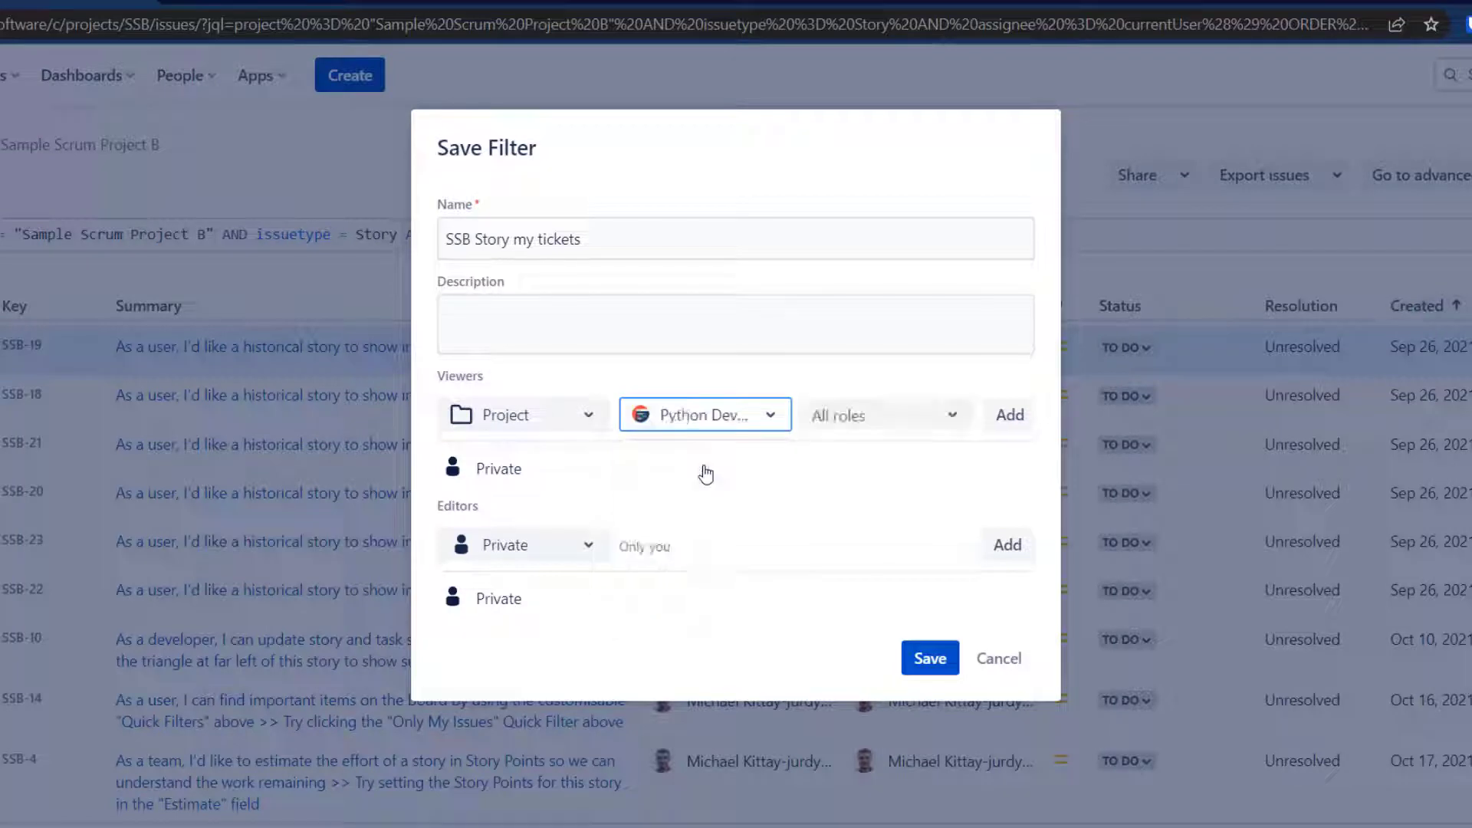
pyautogui.click(835, 424)
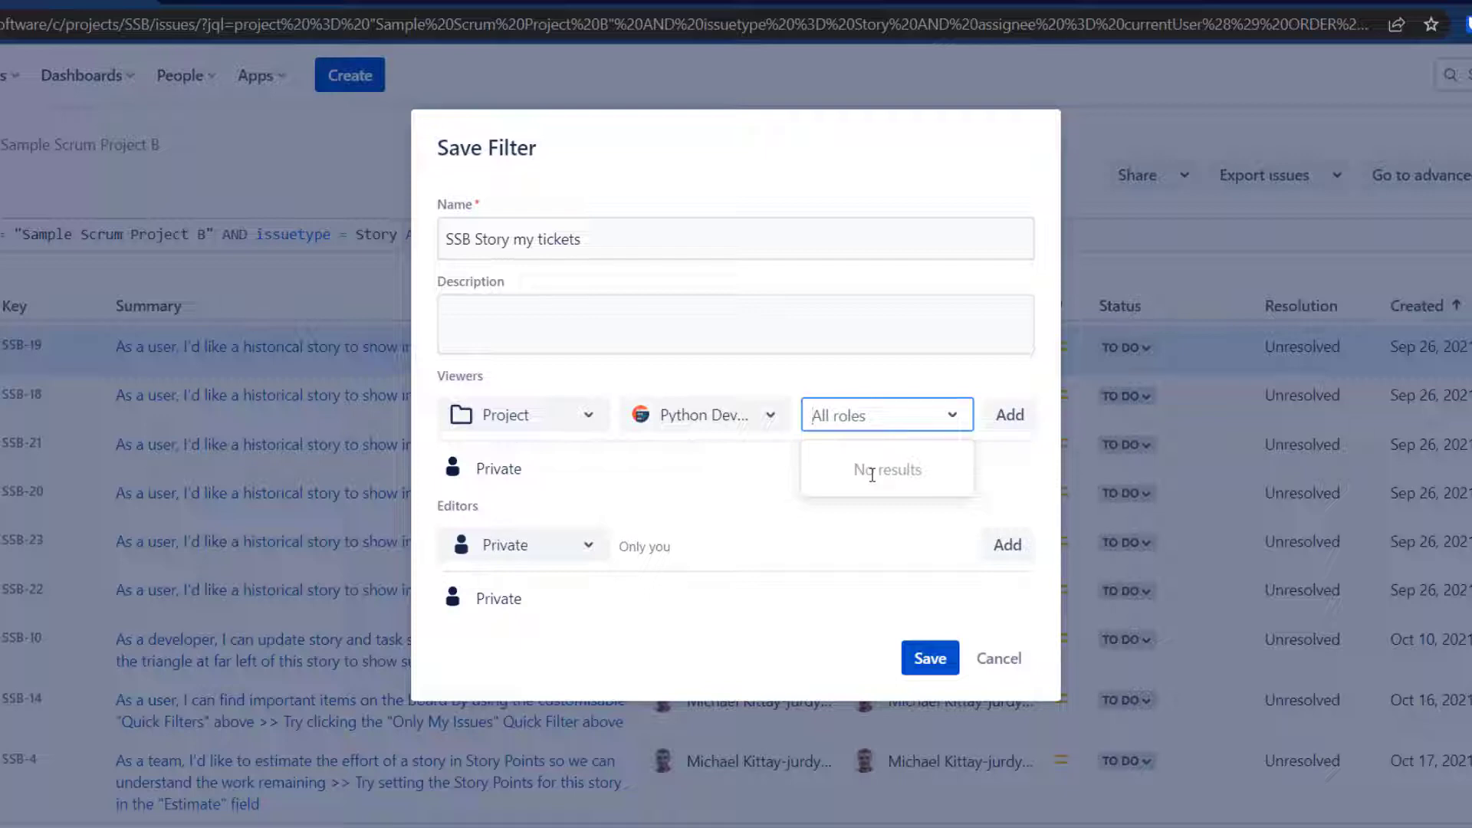
pyautogui.click(798, 494)
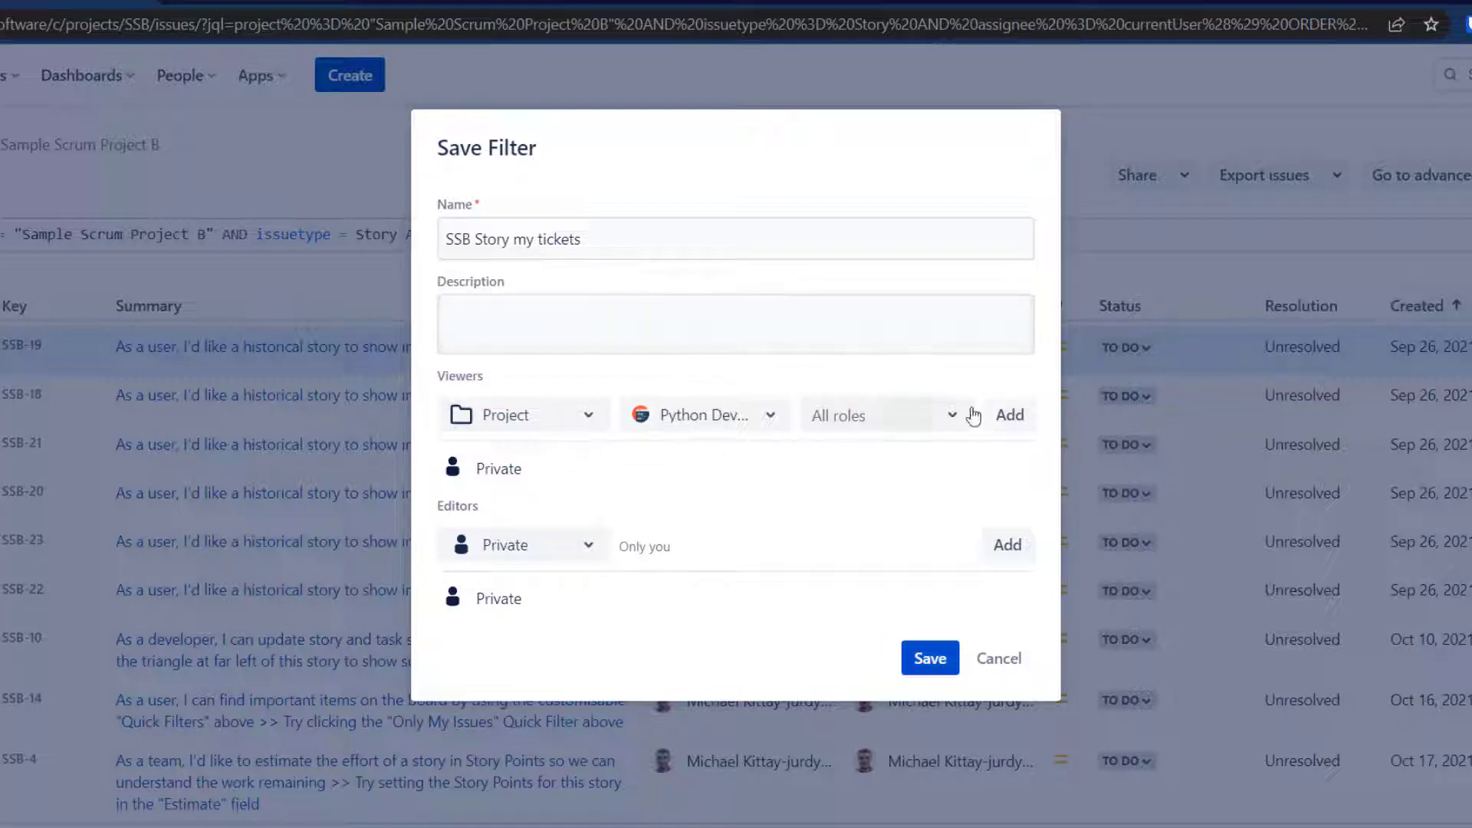
pyautogui.click(1018, 414)
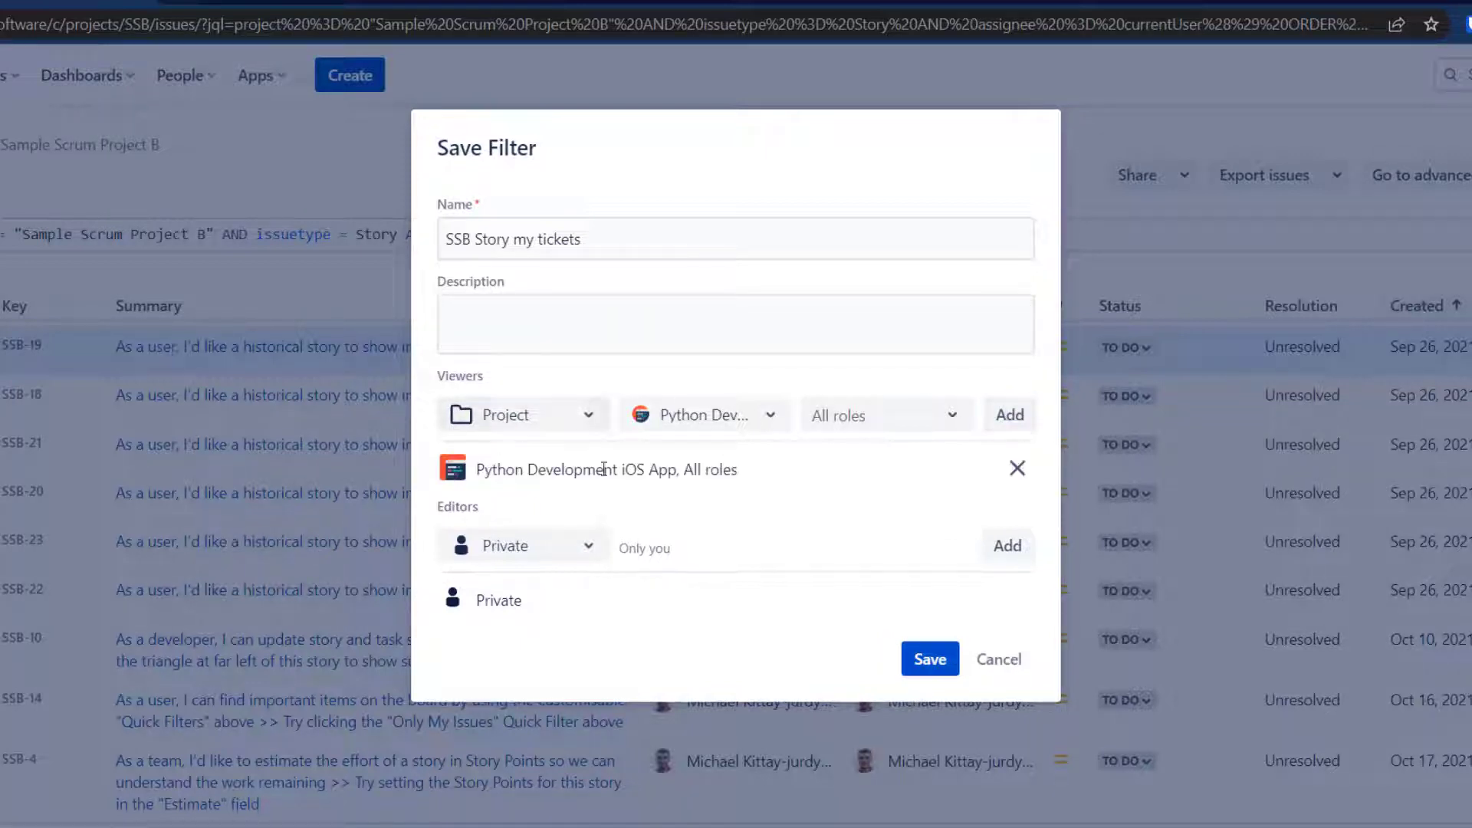
# - Keep the filter's editors set to Private and save the filter
pyautogui.click(536, 553)
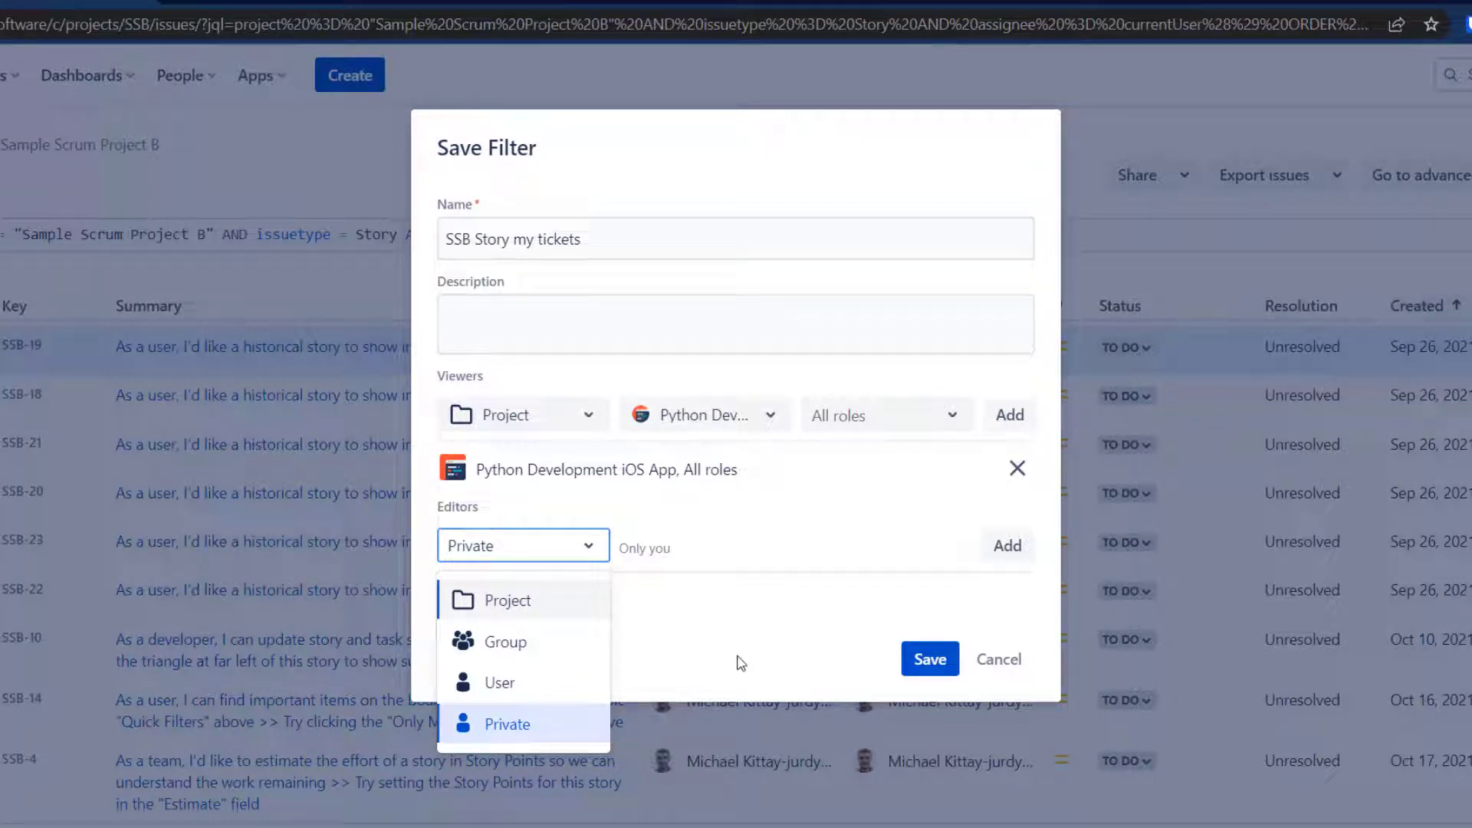
pyautogui.click(835, 660)
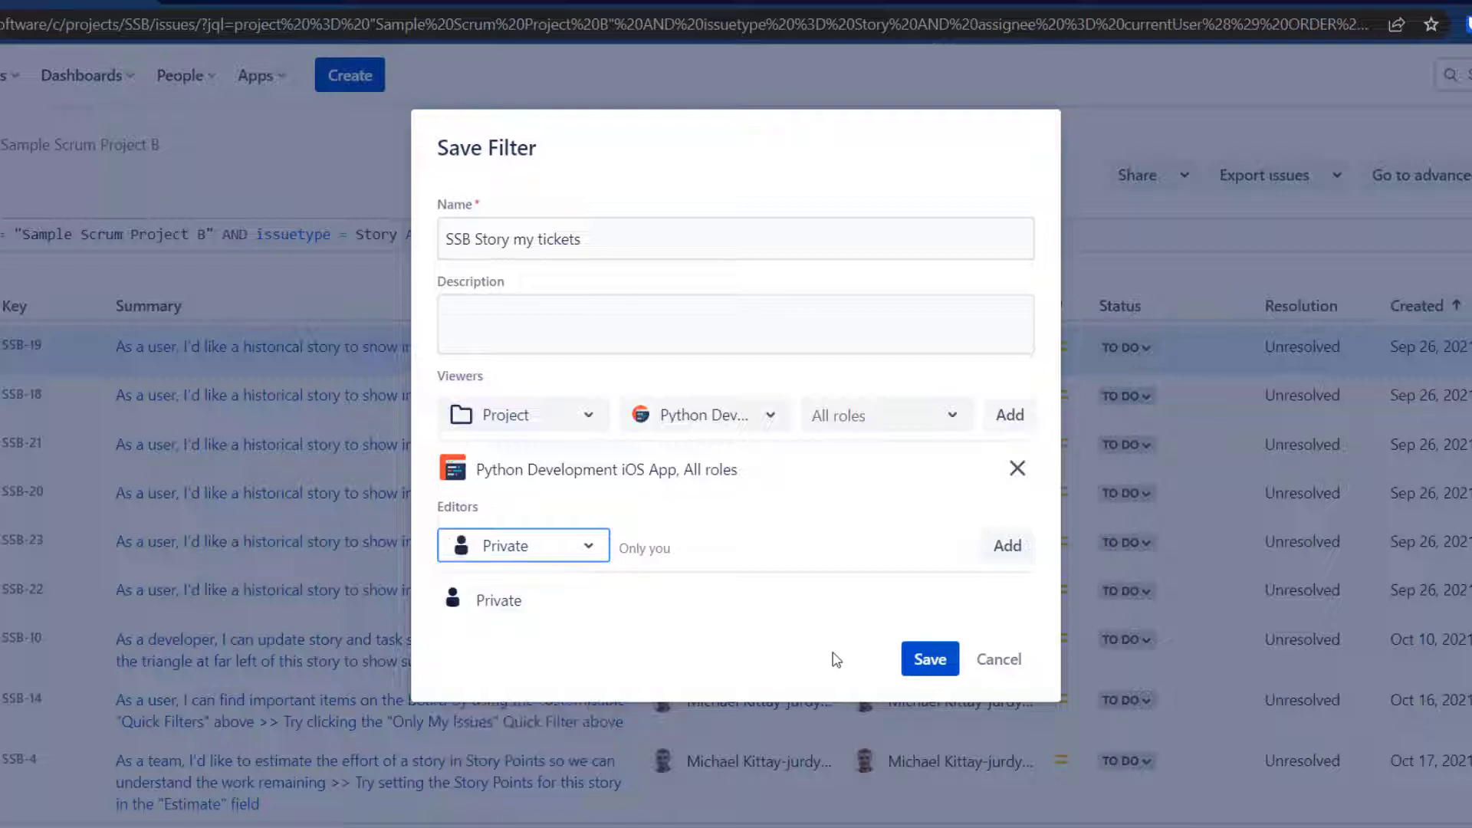
pyautogui.click(928, 665)
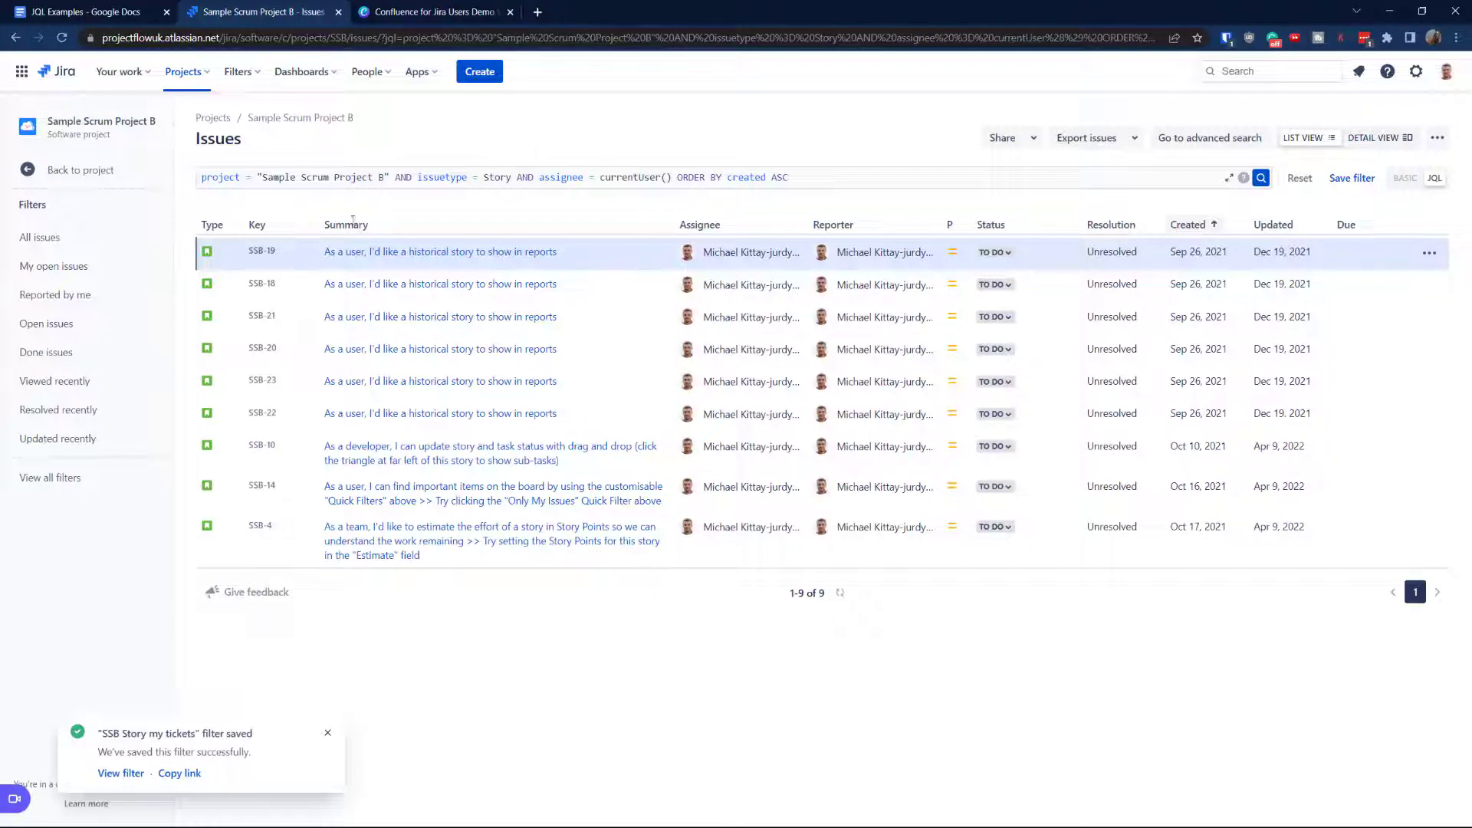
# - Open the saved filter "SSB Story my tickets" in a new browser tab and view its results
pyautogui.rightClick(121, 774)
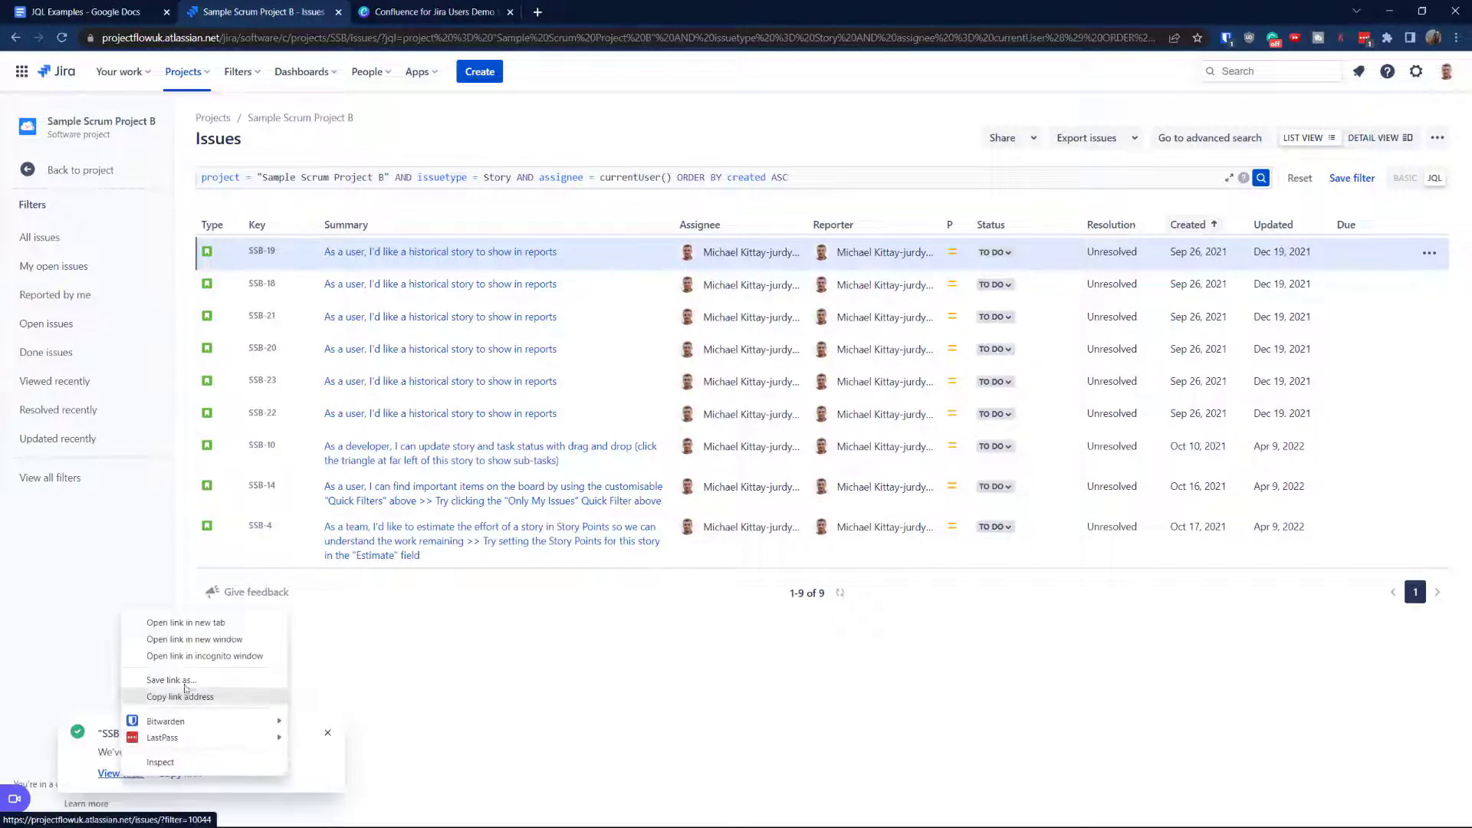
pyautogui.click(193, 623)
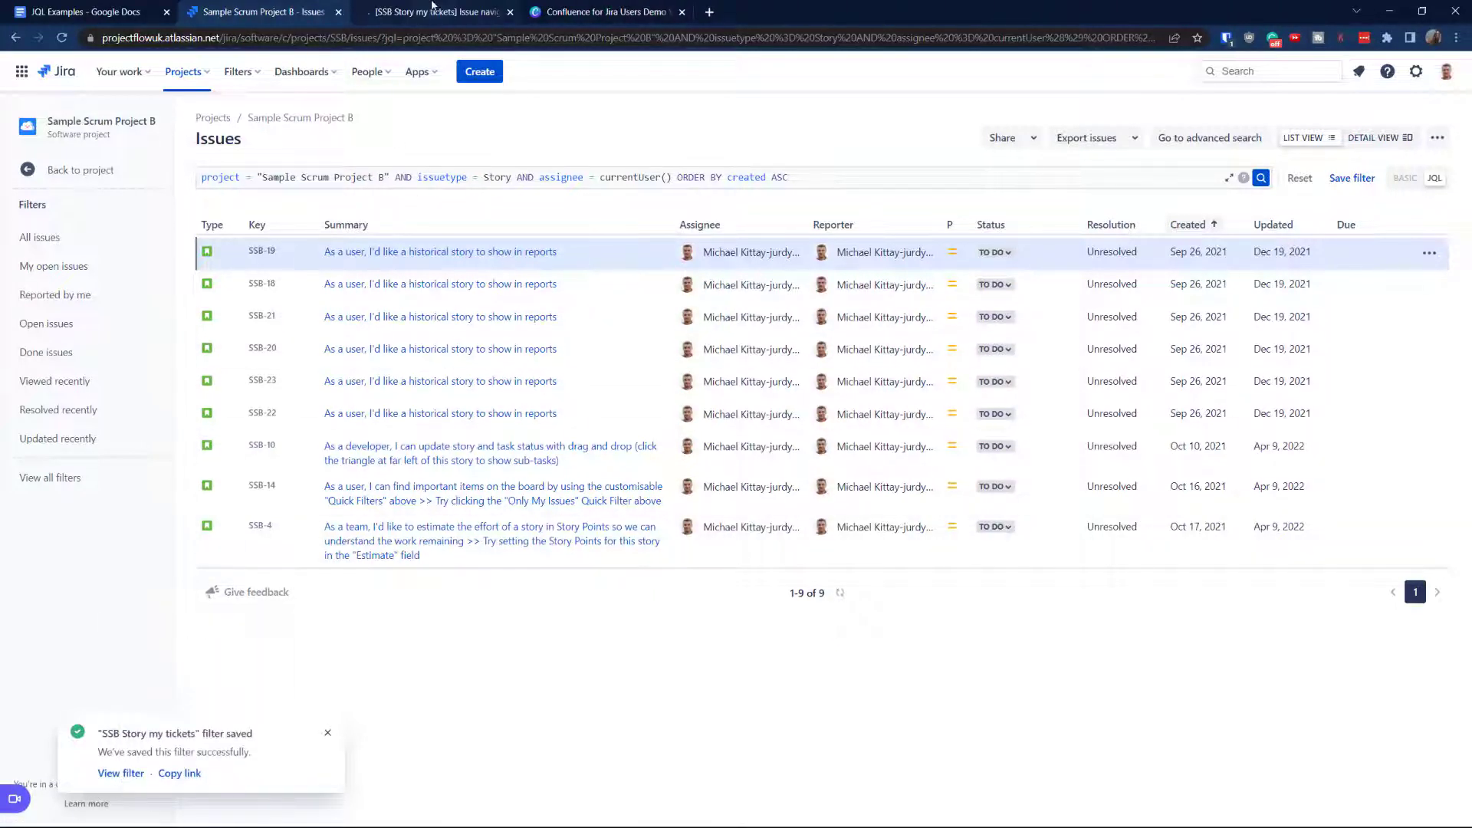
pyautogui.click(434, 9)
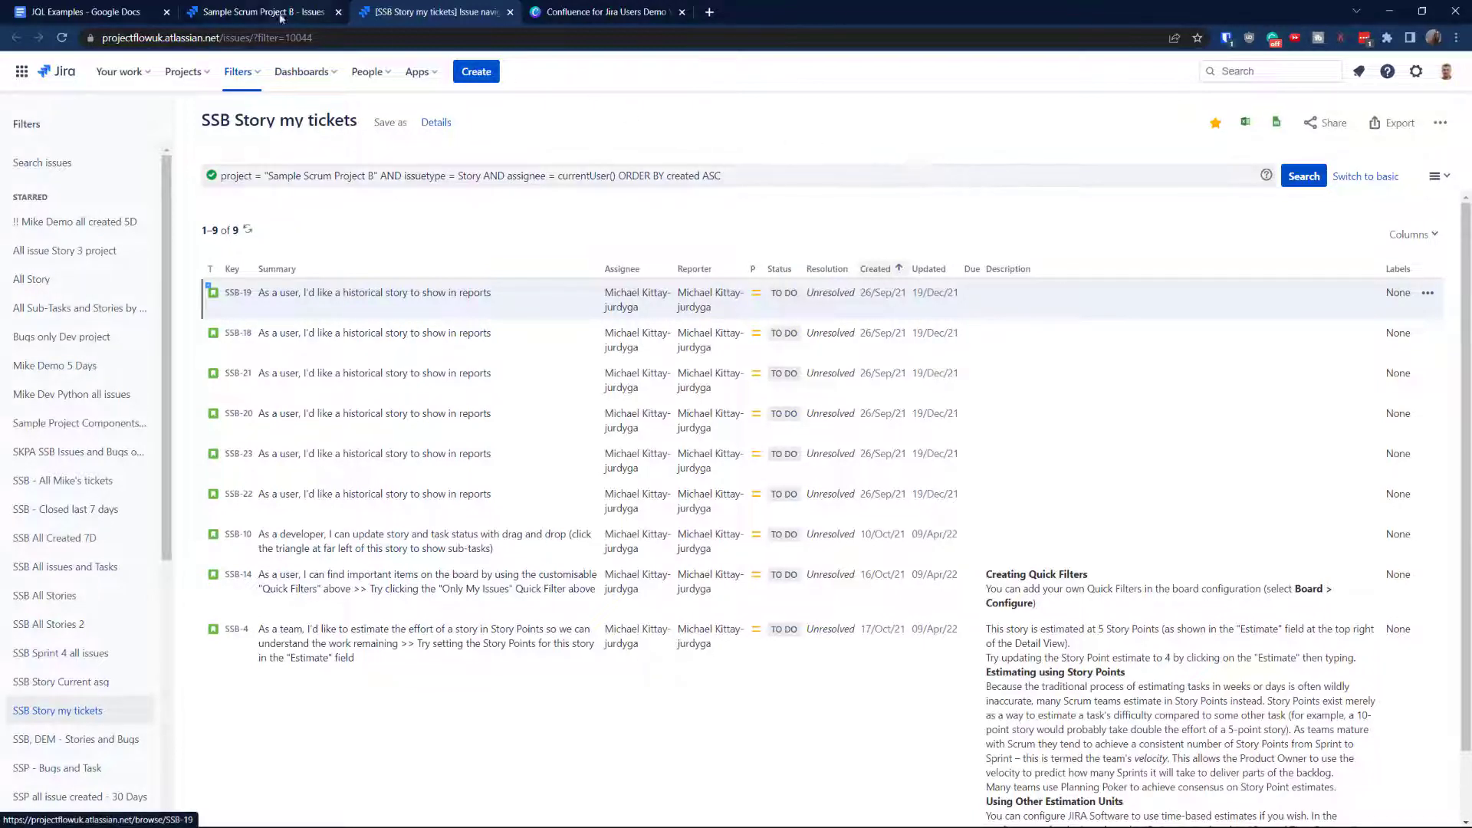
# - Return to the Sample Scrum Project B issues and inspect the export, share and additional action options
pyautogui.click(264, 12)
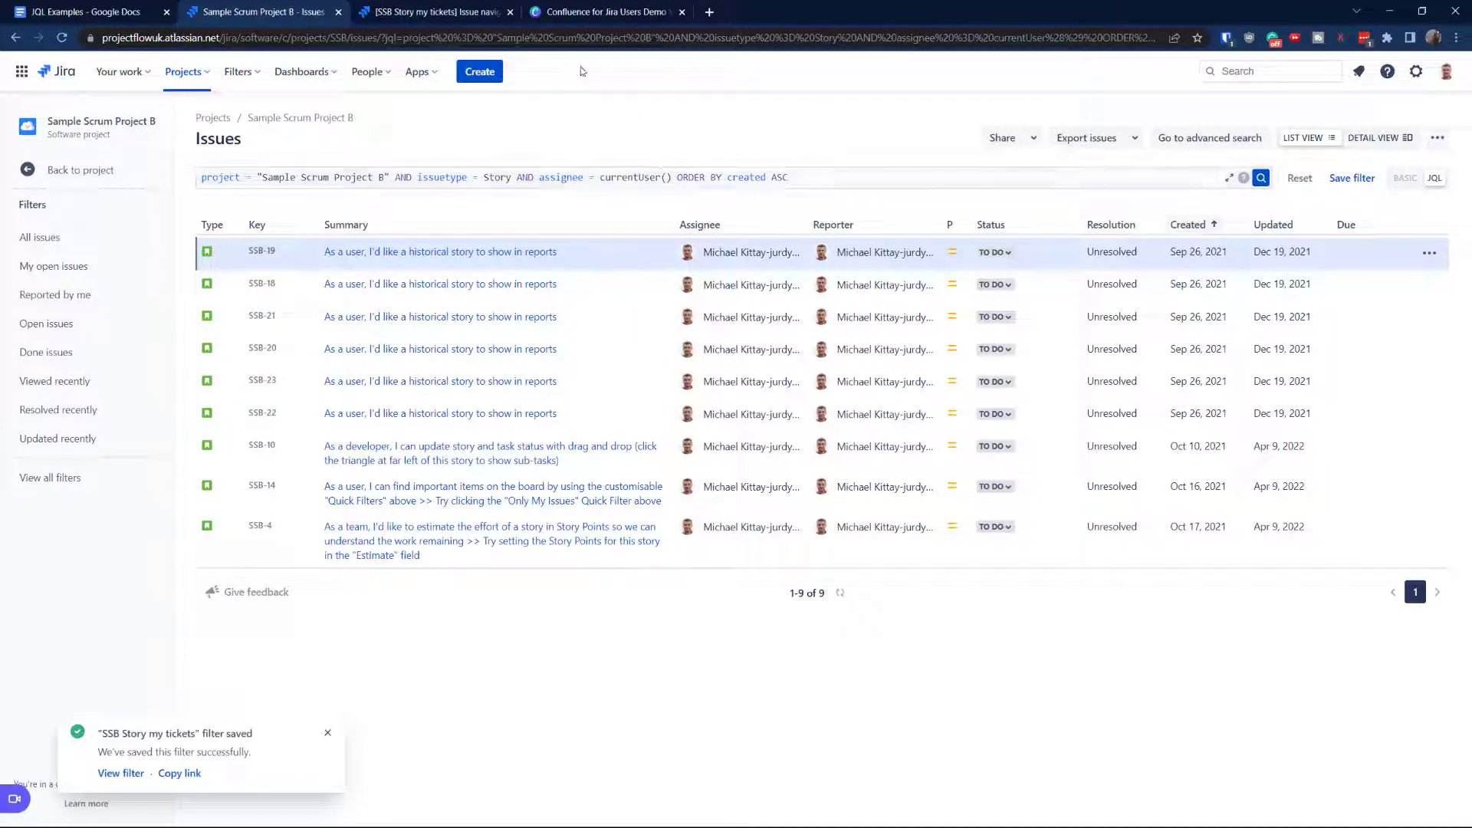
pyautogui.click(1106, 138)
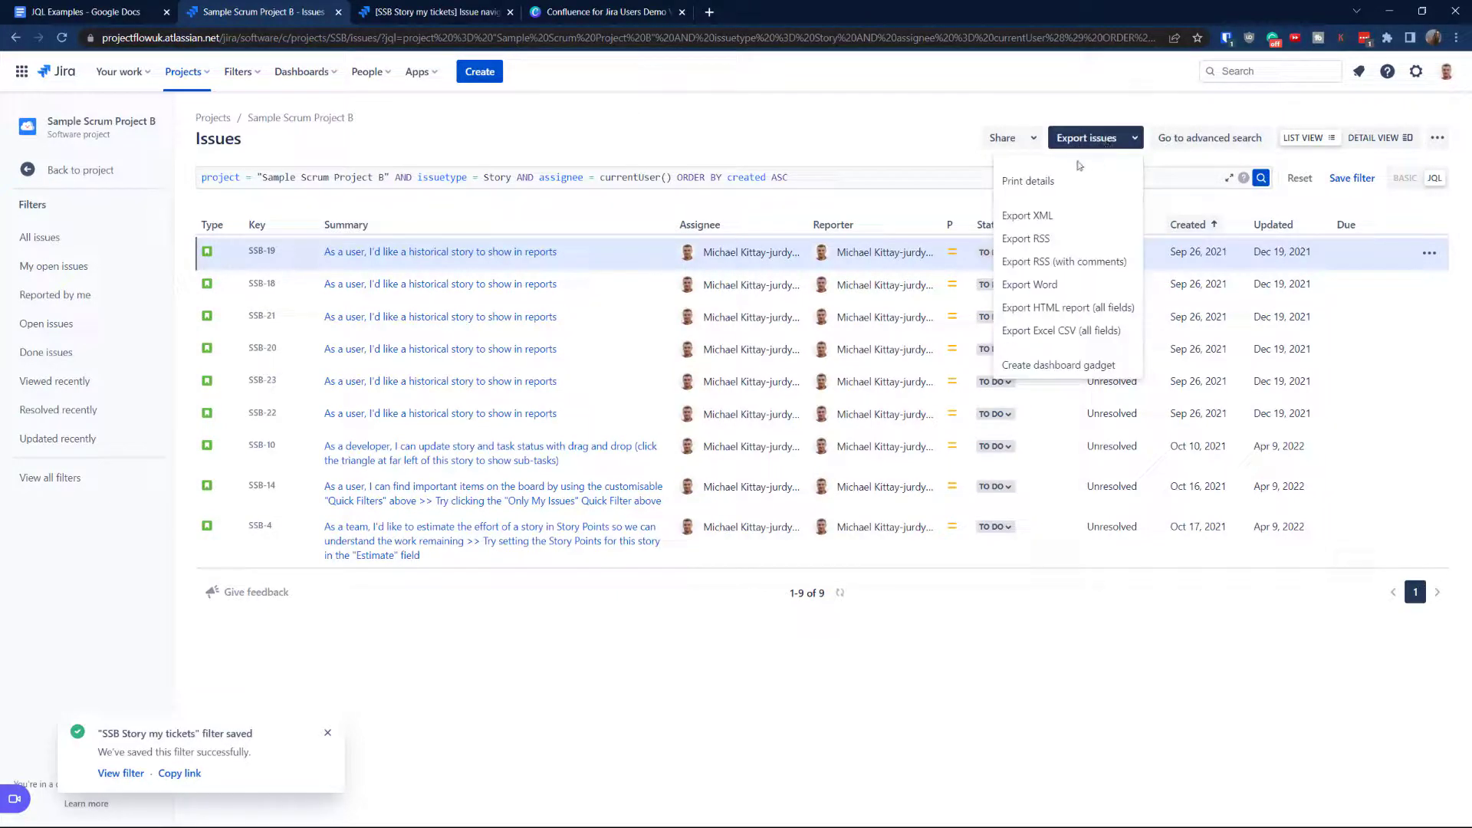
pyautogui.click(1009, 143)
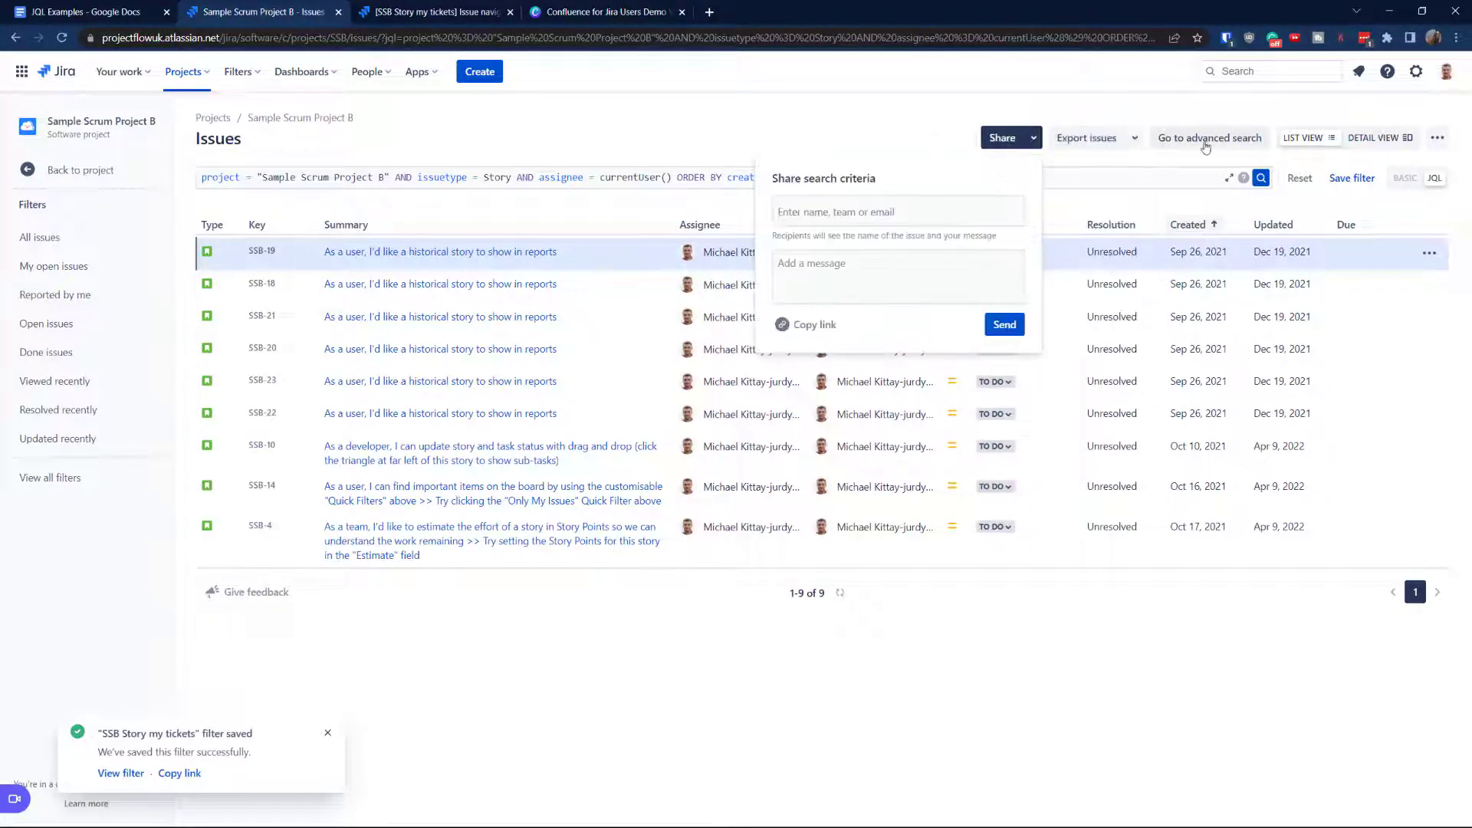
pyautogui.click(1436, 140)
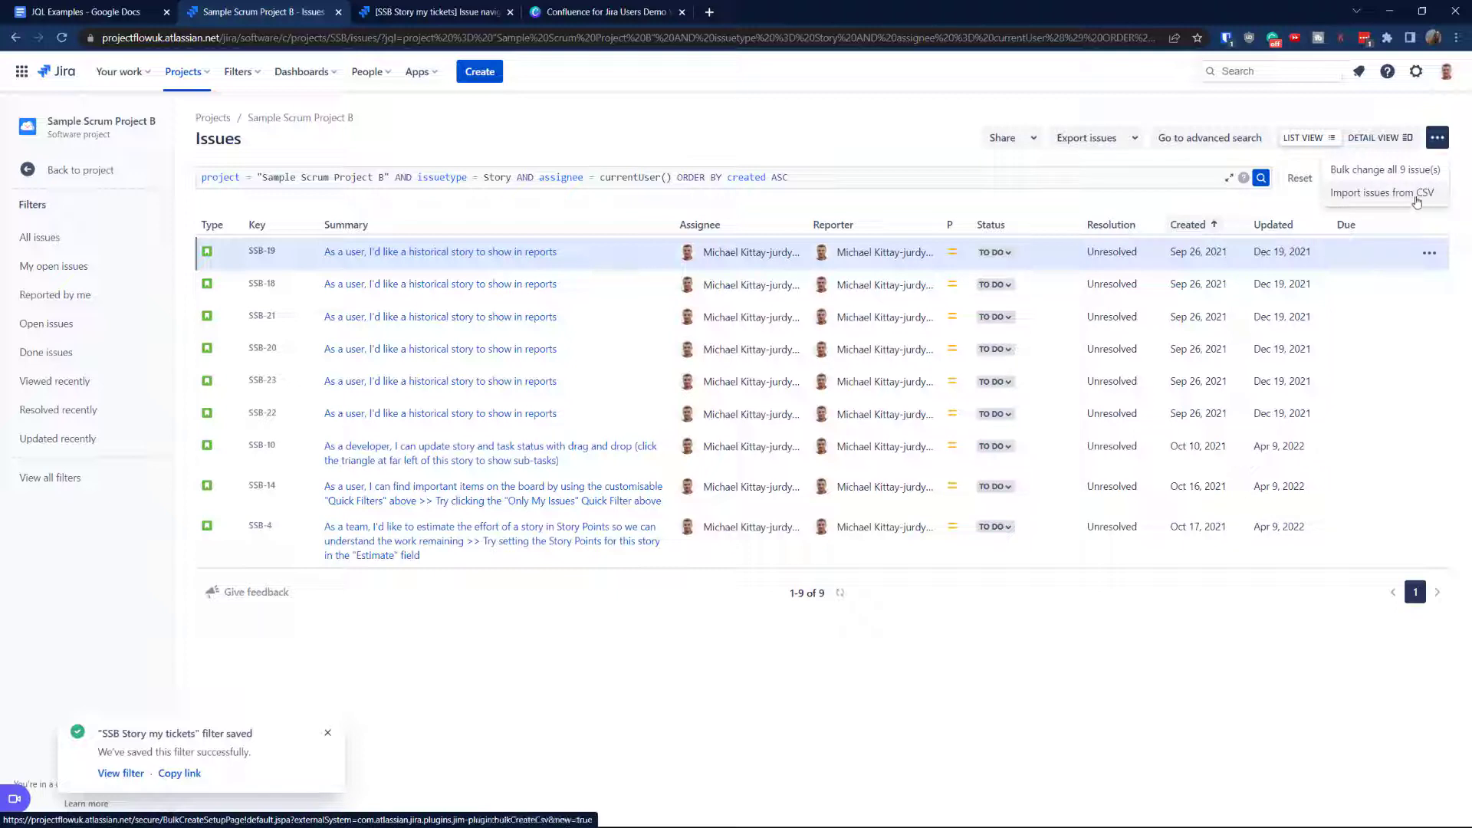
# - Go back to the saved filter's browser tab, open the list of all filters and look through its first page
pyautogui.click(448, 14)
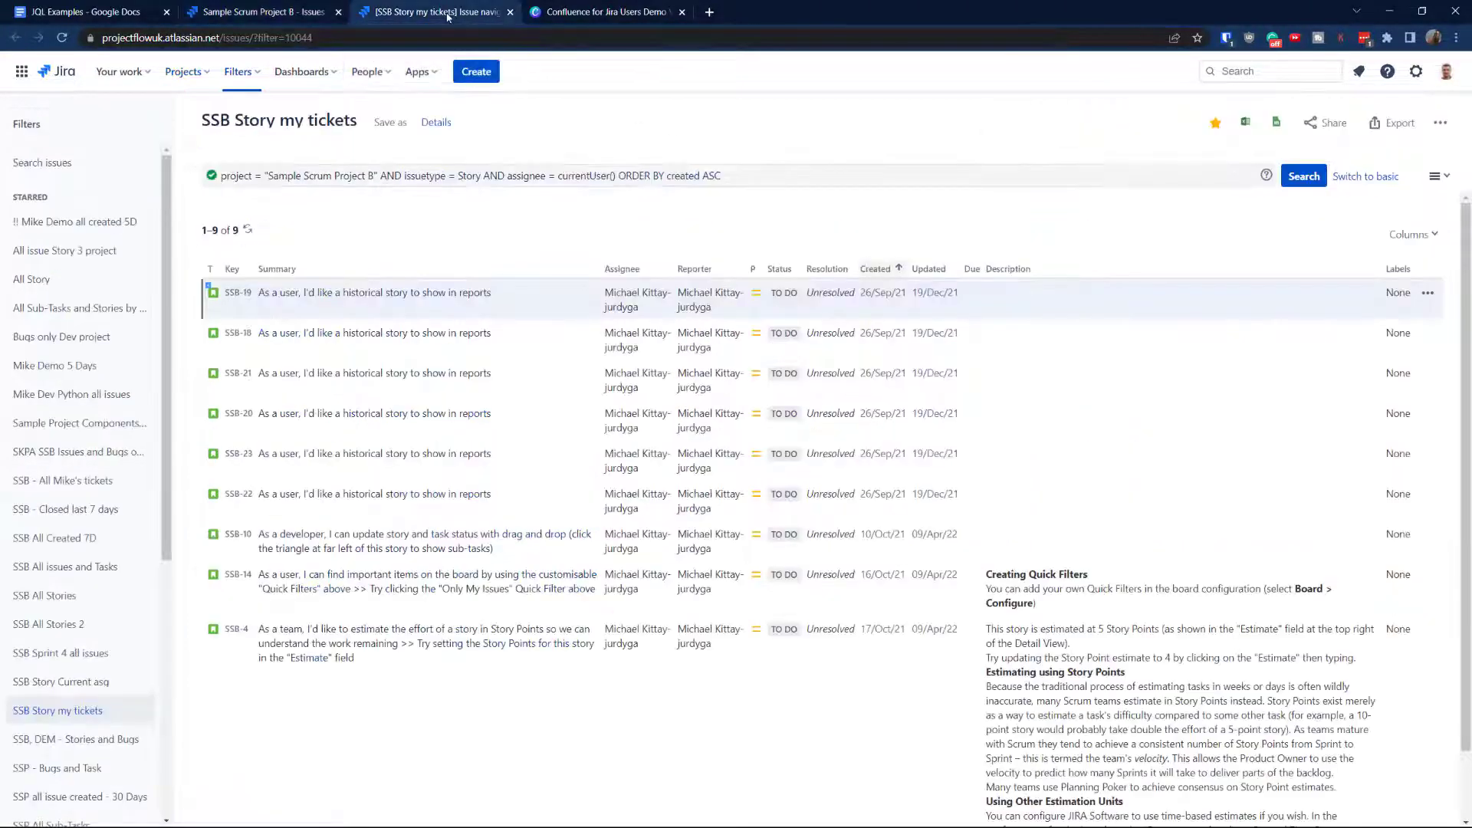
pyautogui.click(241, 74)
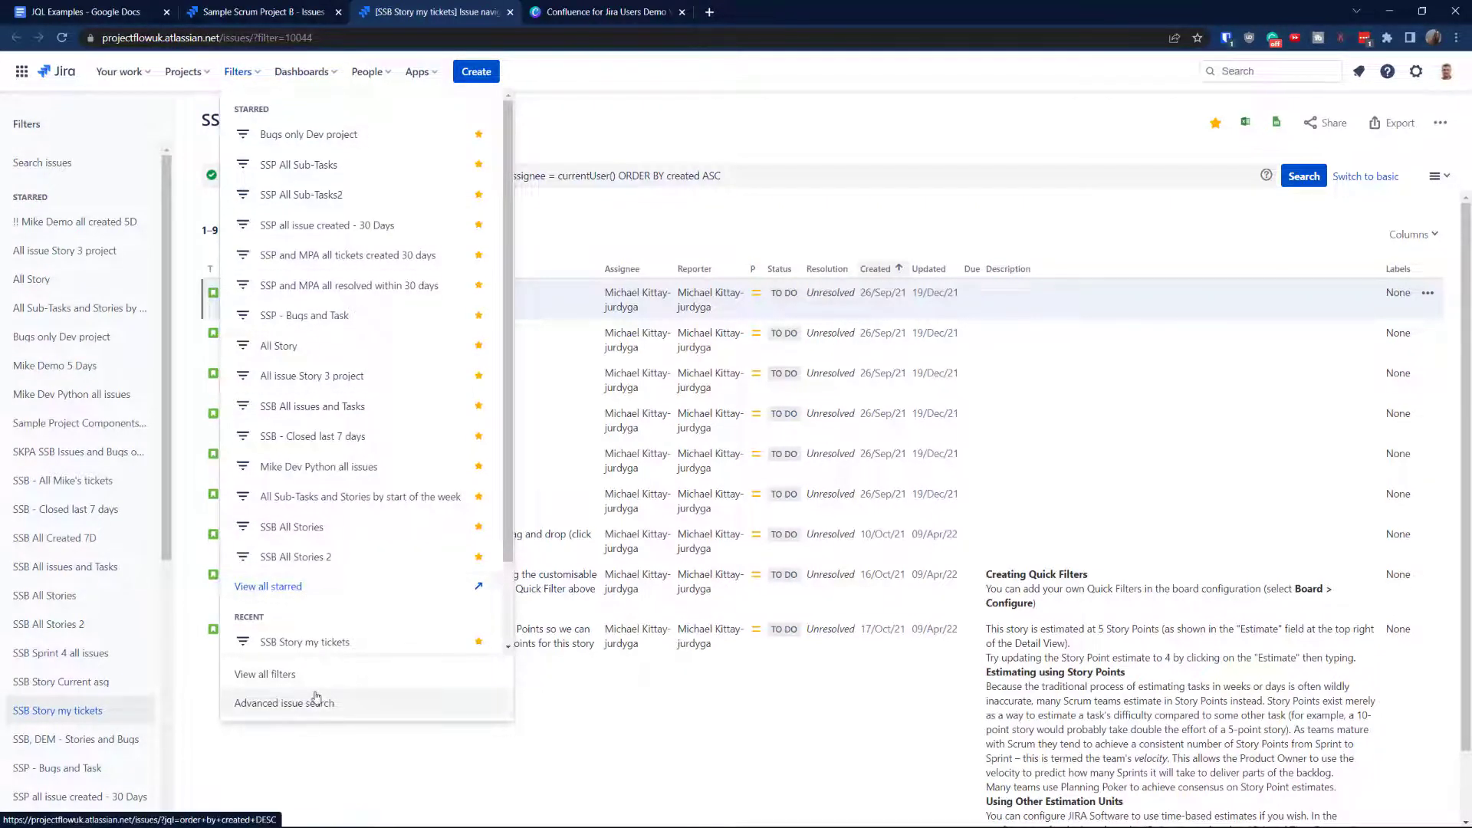
pyautogui.click(276, 679)
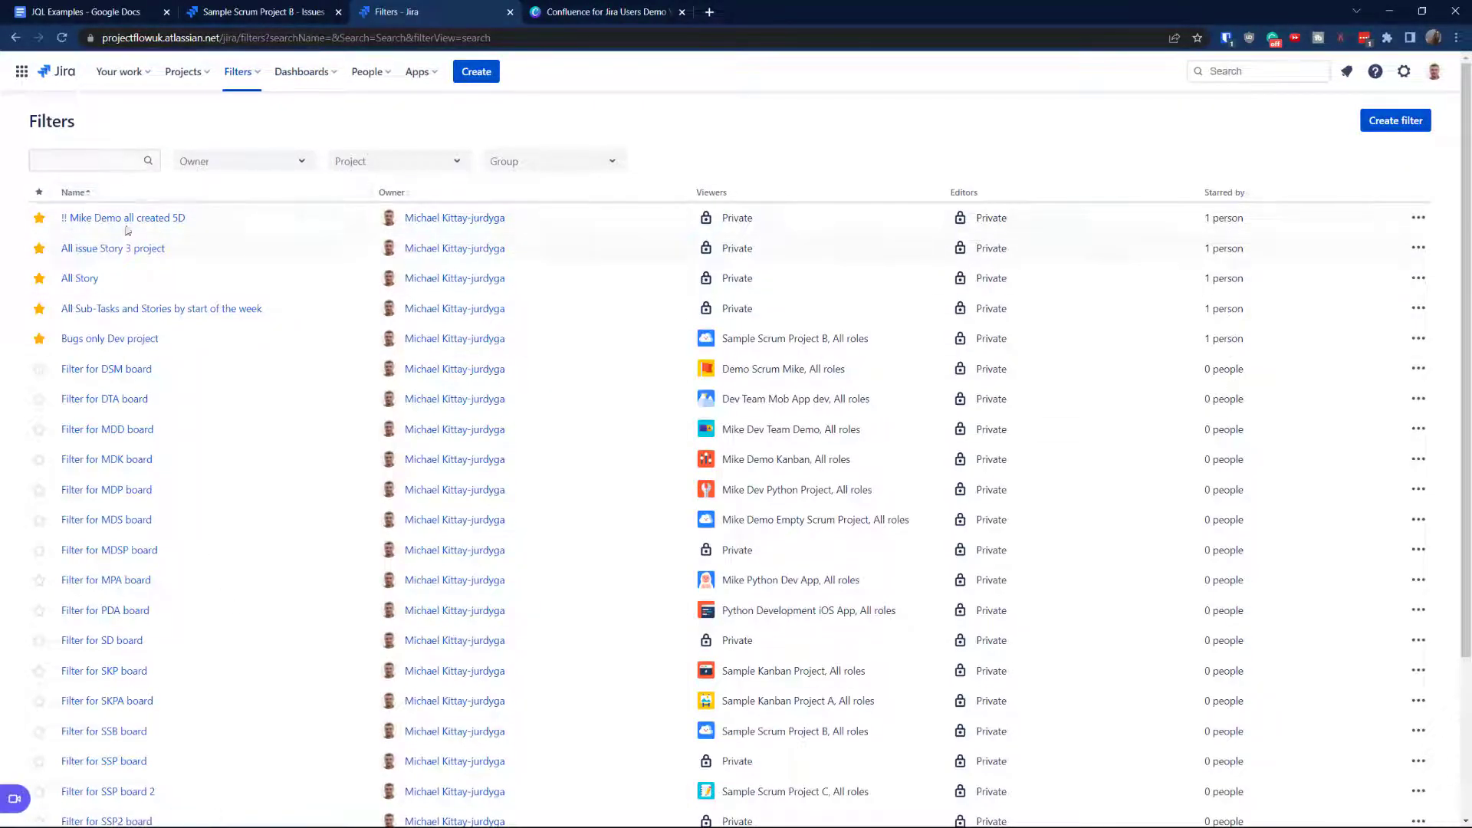
pyautogui.scroll(-3, 145, 483)
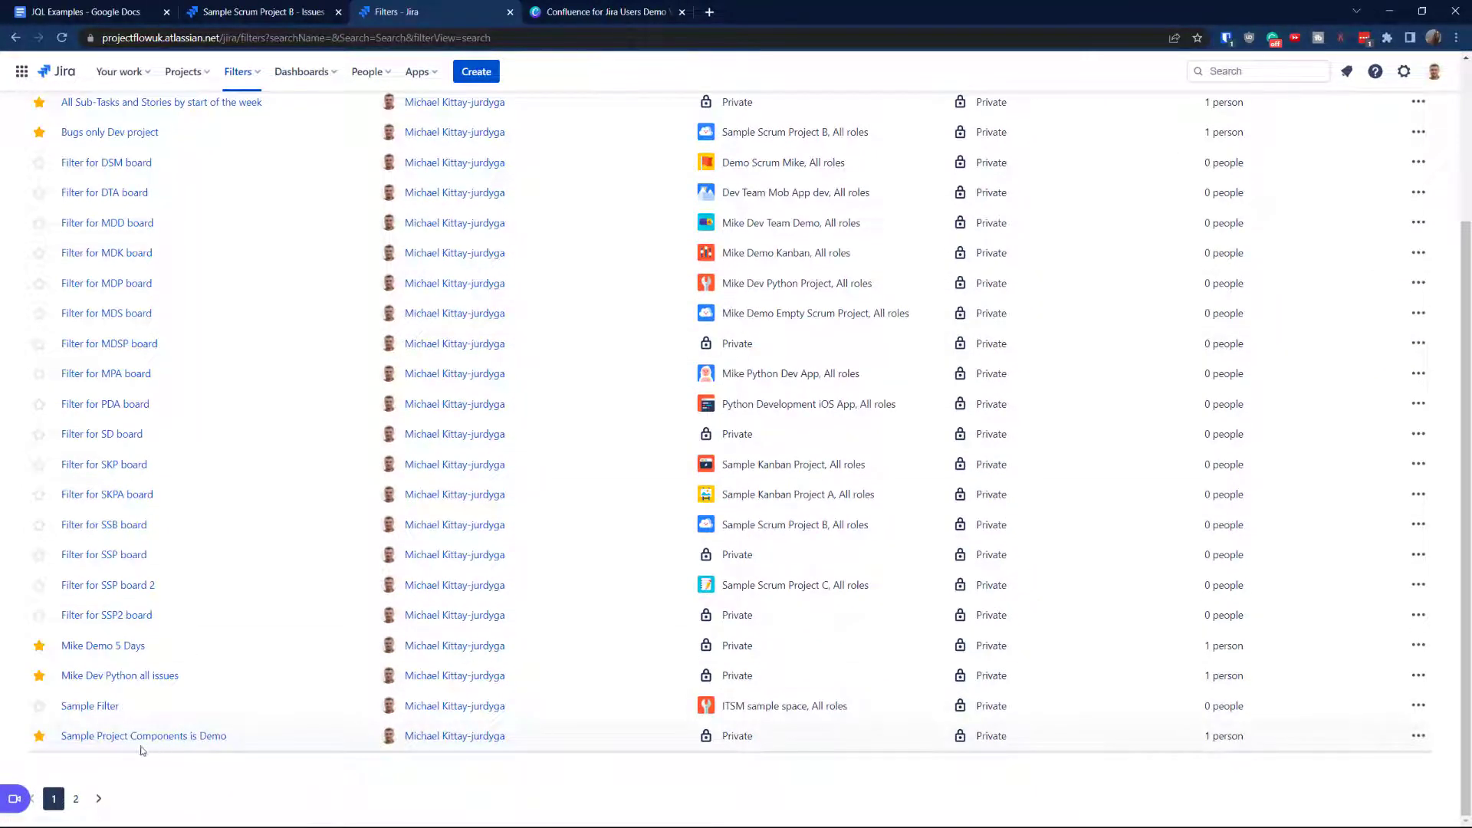
pyautogui.scroll(3, 138, 711)
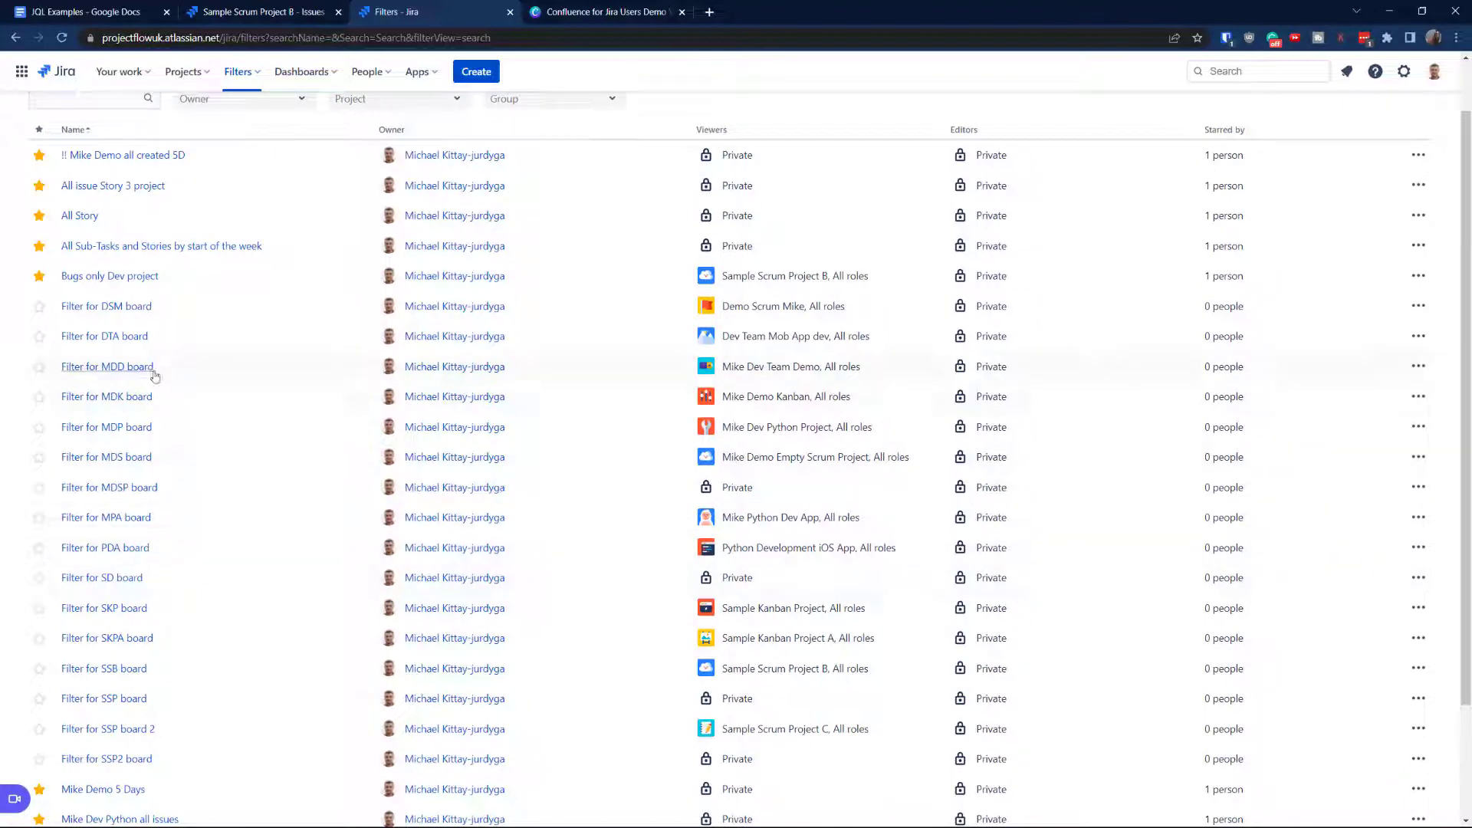
pyautogui.scroll(-3, 173, 484)
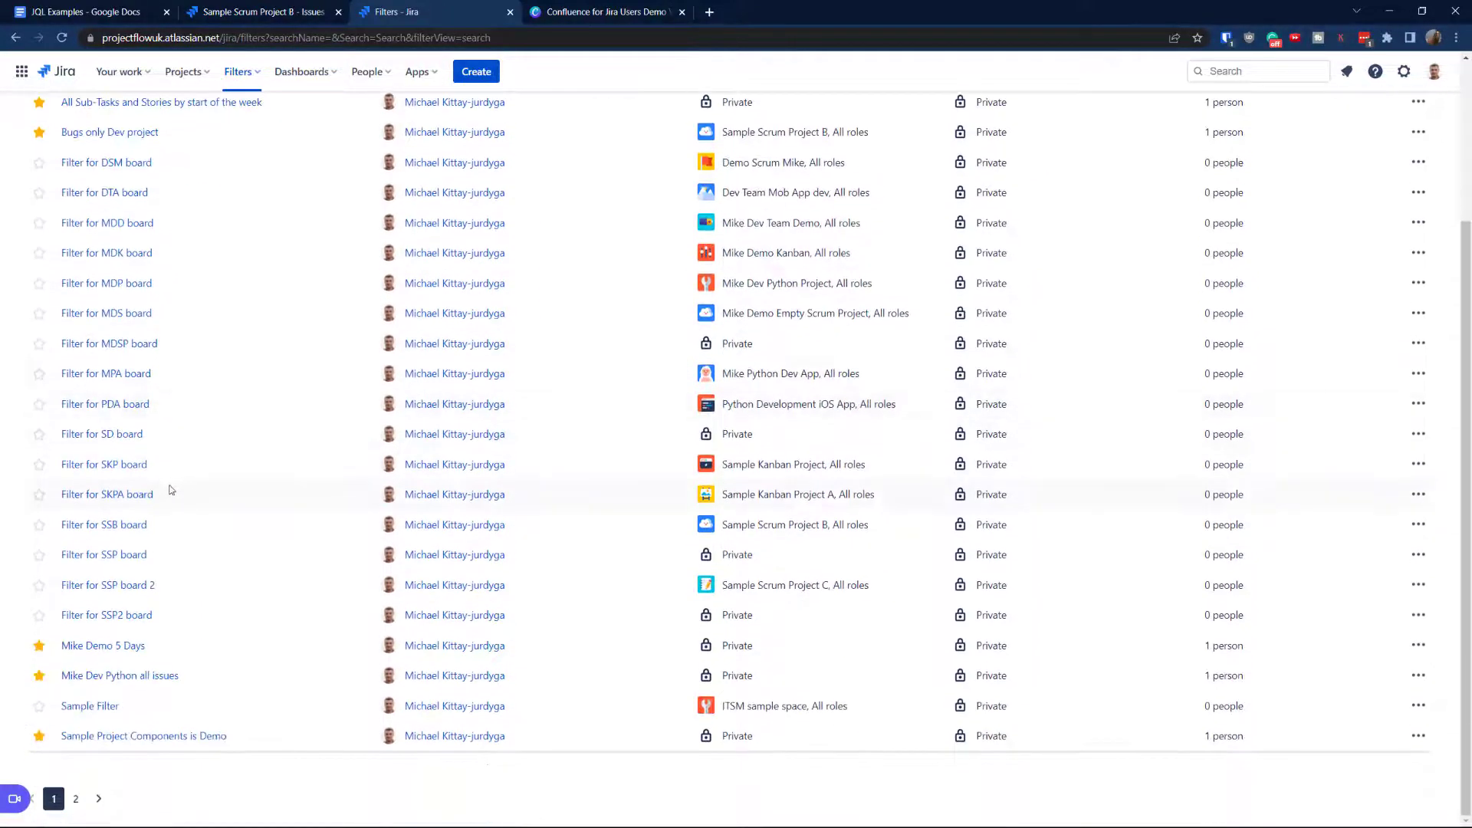
pyautogui.scroll(3, 175, 460)
# - Check the owner, project and group options for narrowing the filter list
pyautogui.click(240, 164)
pyautogui.click(239, 164)
pyautogui.click(392, 163)
pyautogui.click(510, 161)
pyautogui.click(510, 161)
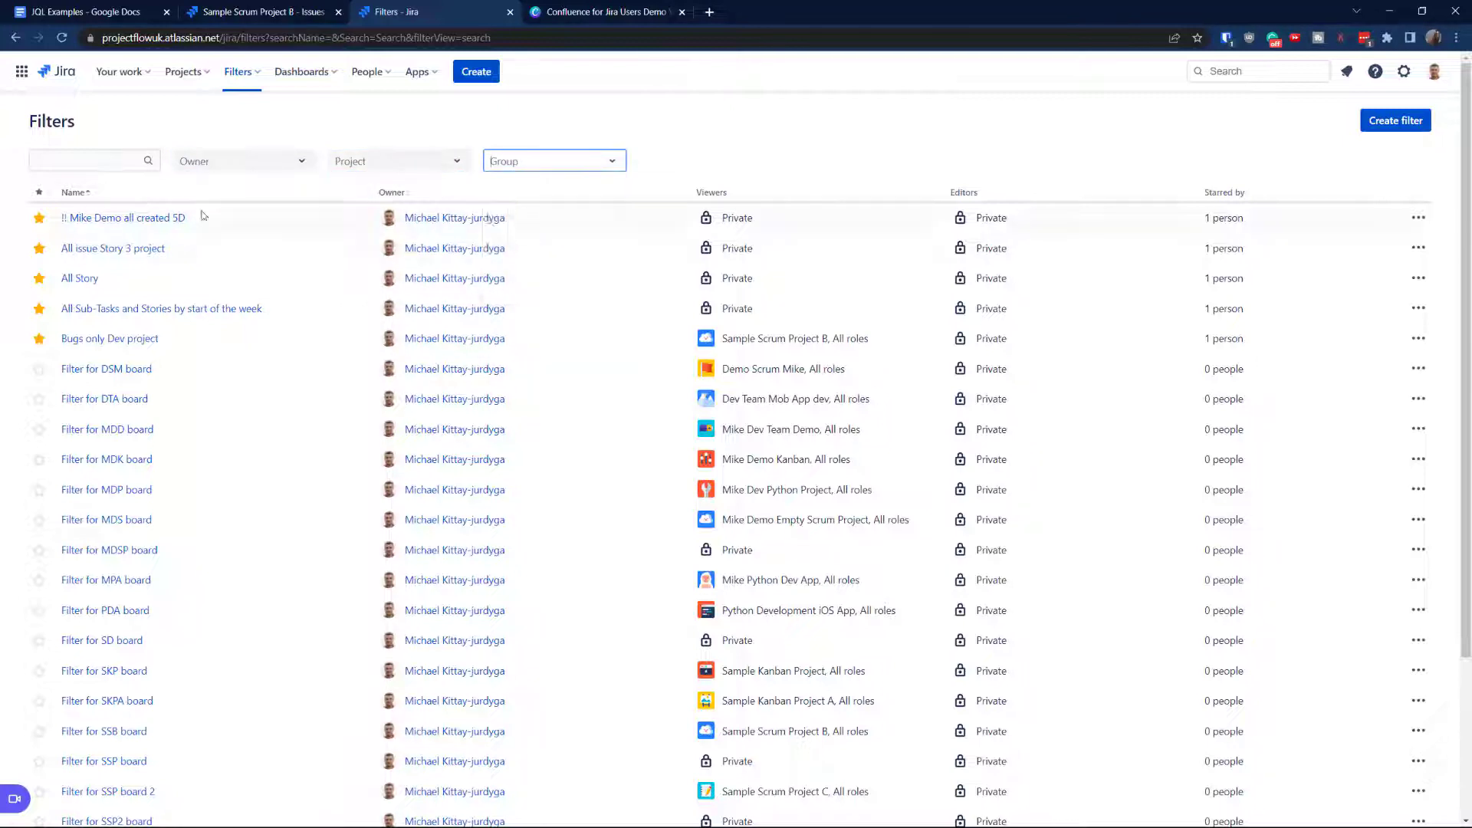
# - Search the filters page for "ssb" and go to page 2 of the list
pyautogui.hotkey('ctrl', 'f')
pyautogui.write('ssb')
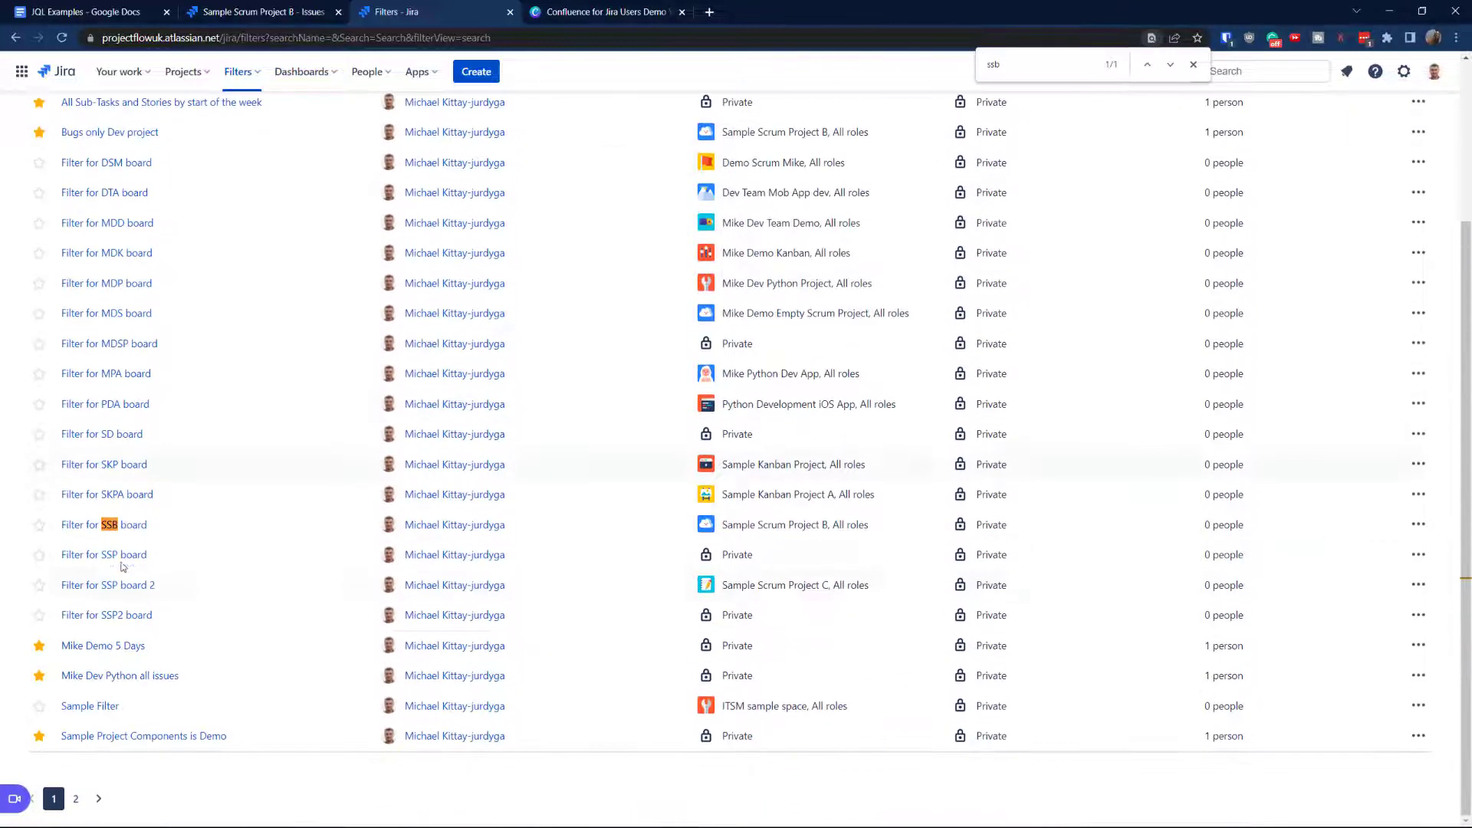
pyautogui.click(75, 799)
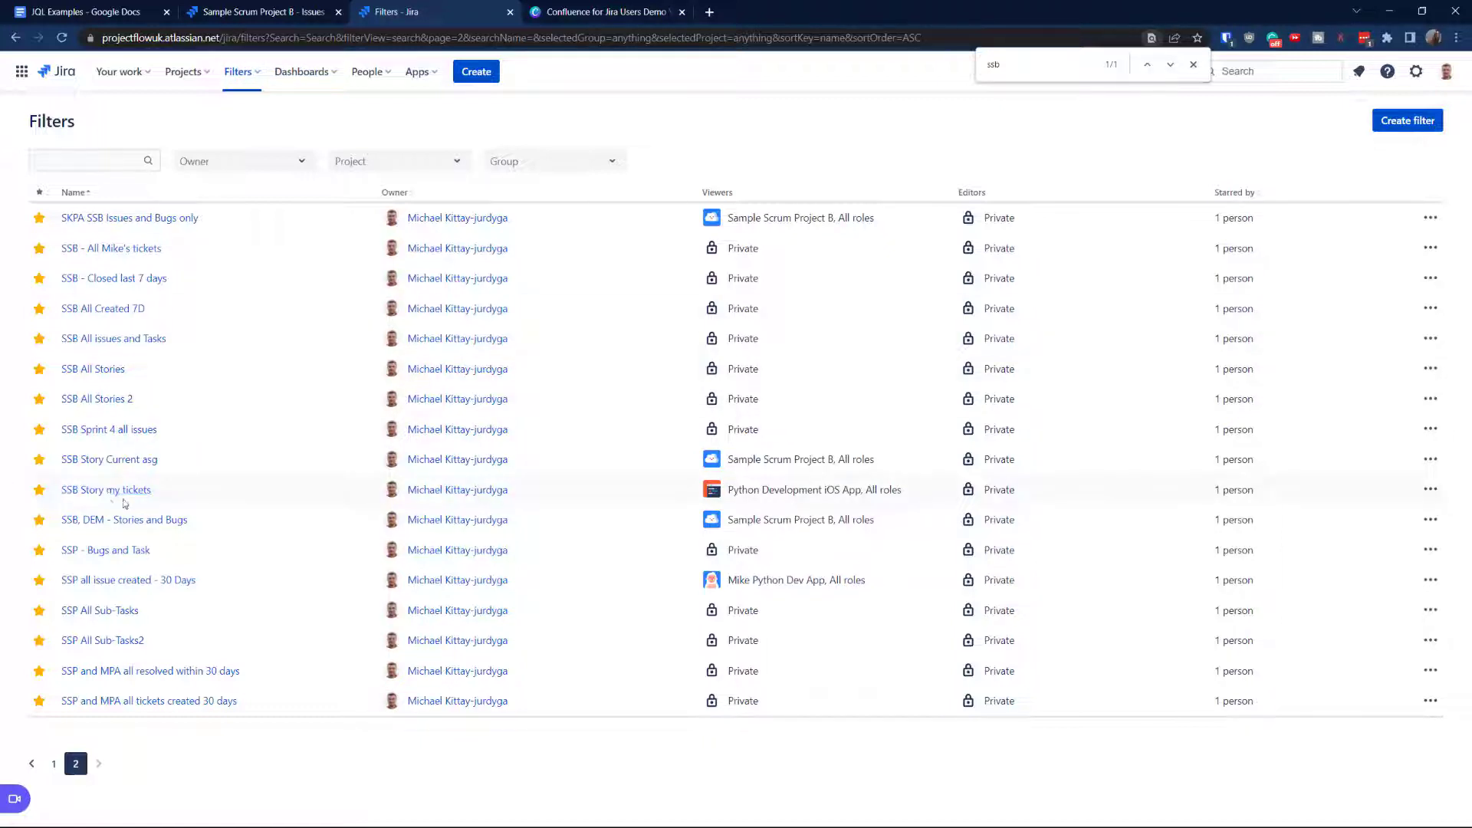
# - Open the JQL syntax help from the Sample Scrum Project B issues page and read through the advanced search article to Troubleshooting
pyautogui.click(256, 11)
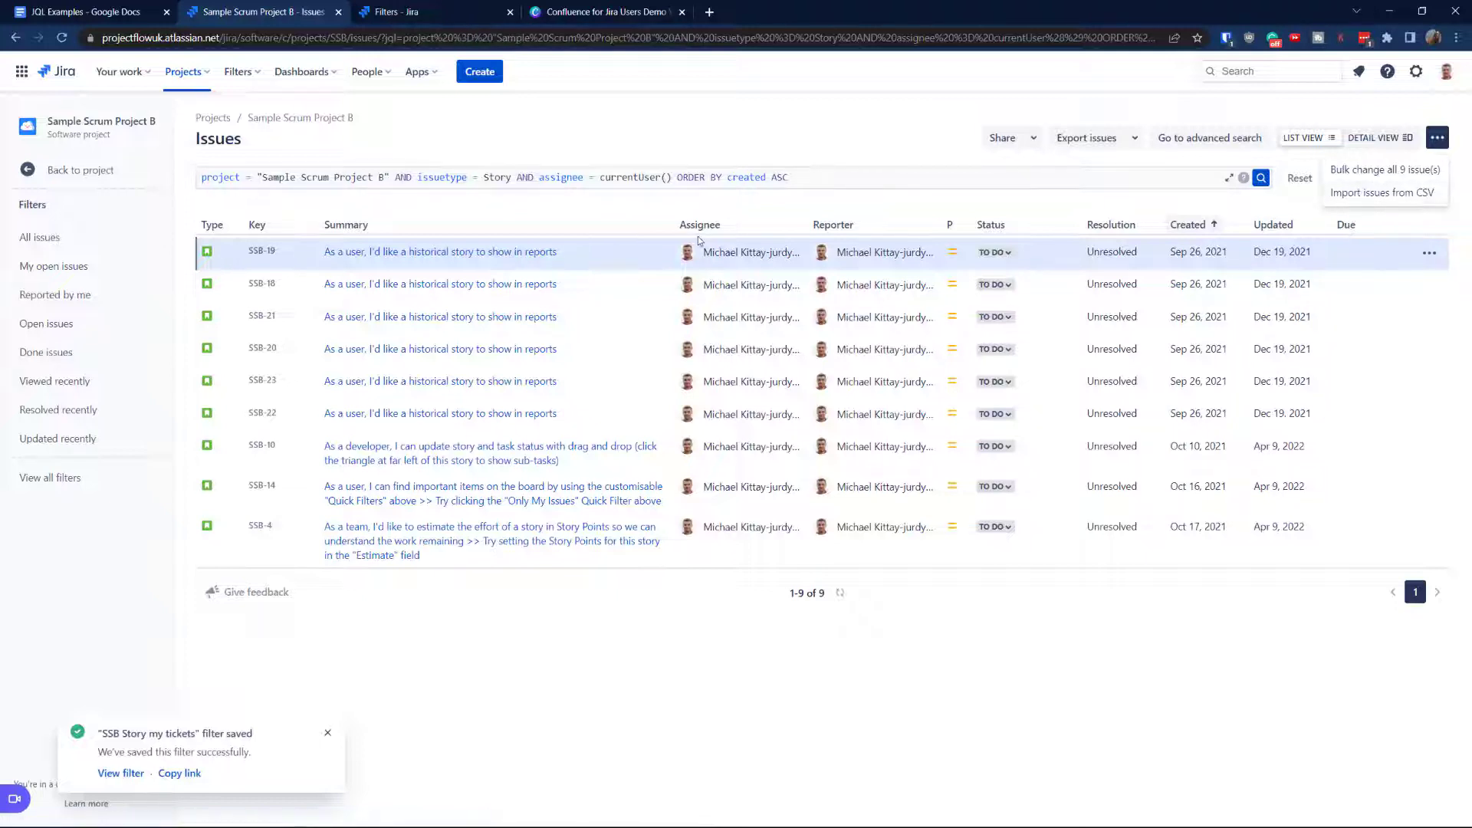
pyautogui.moveTo(835, 182); pyautogui.dragTo(727, 181)
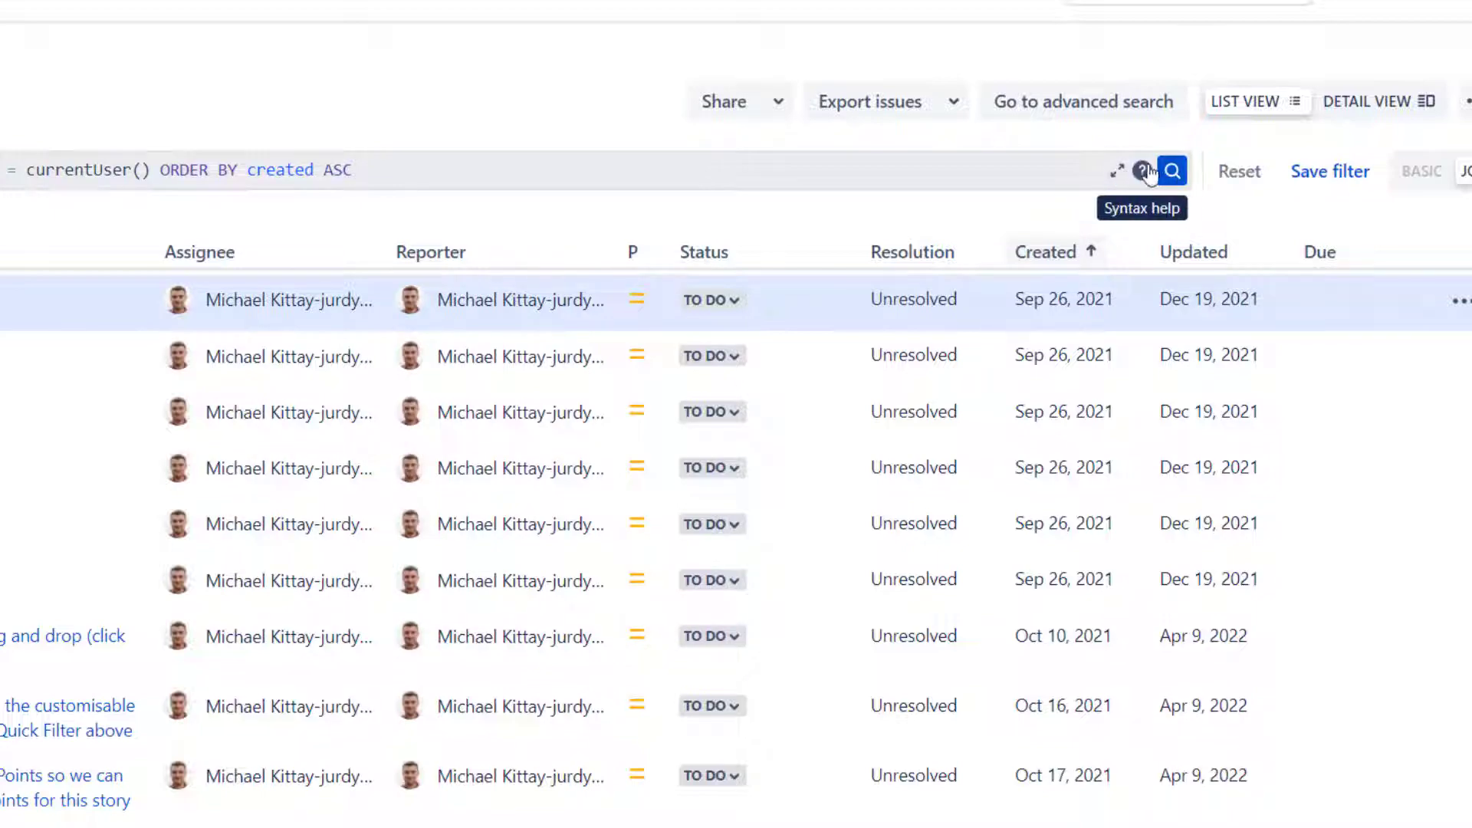
pyautogui.click(1148, 171)
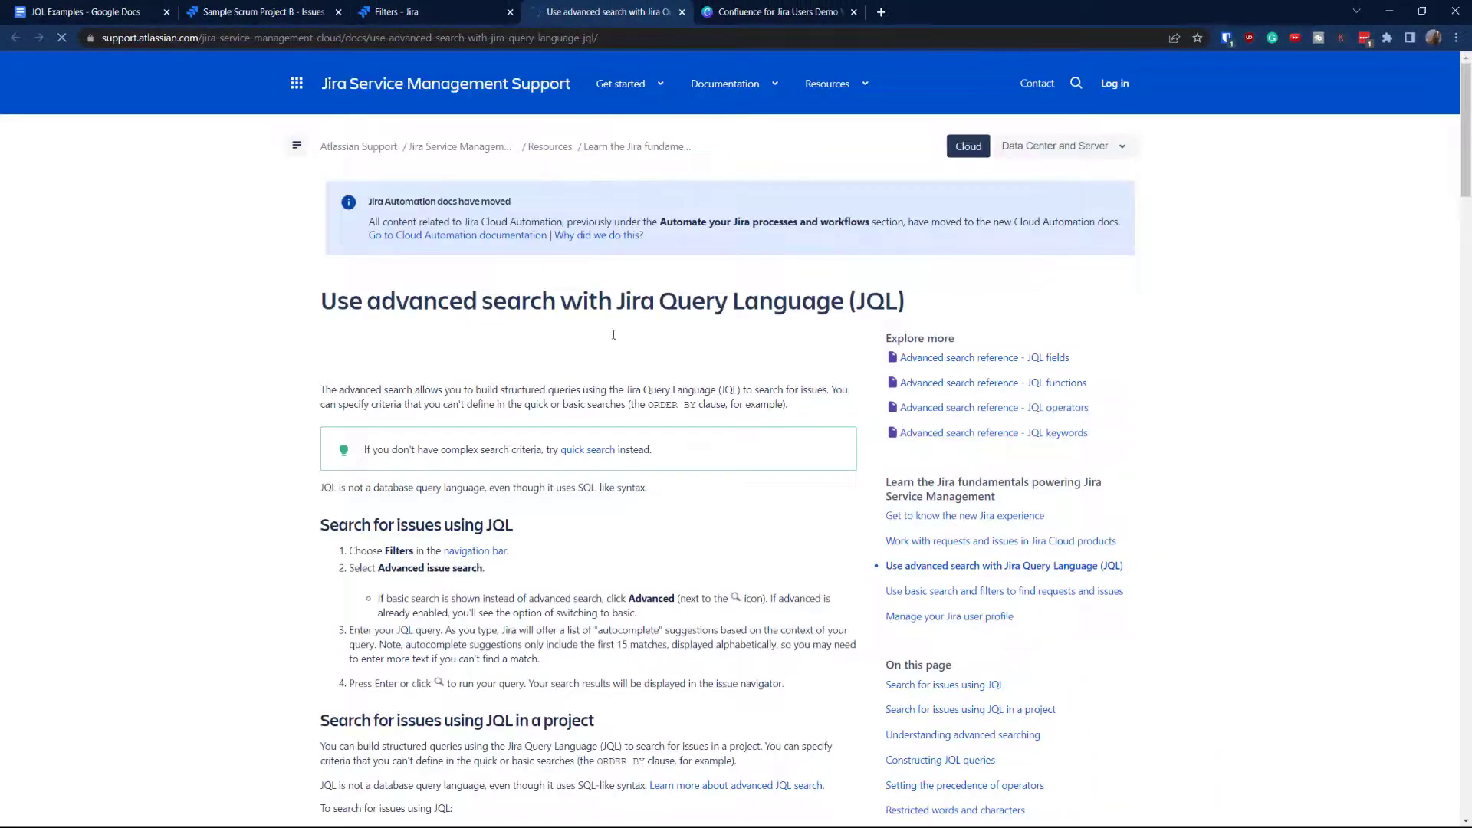
pyautogui.scroll(-10, 510, 303)
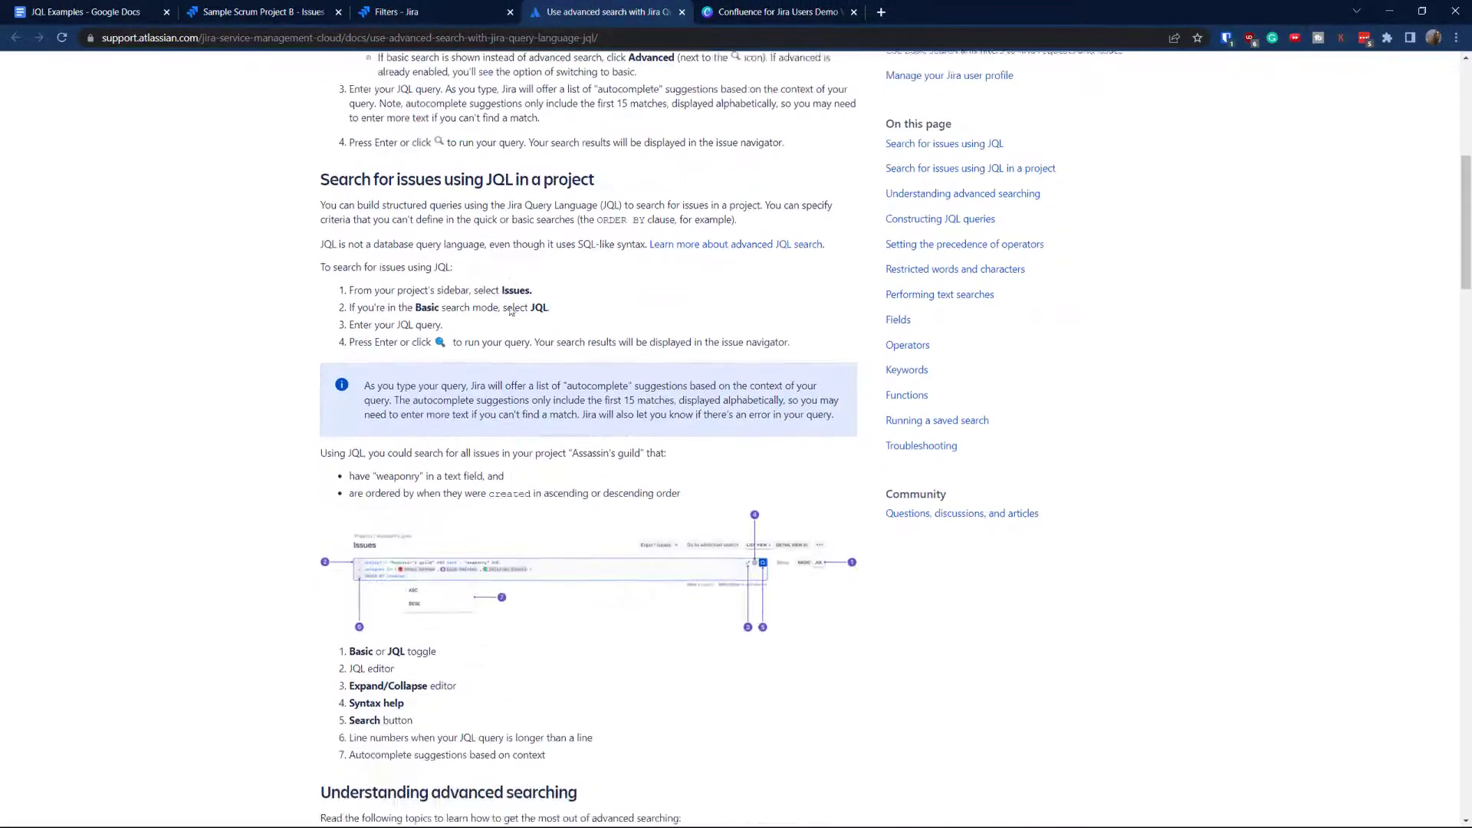
pyautogui.scroll(-5, 510, 314)
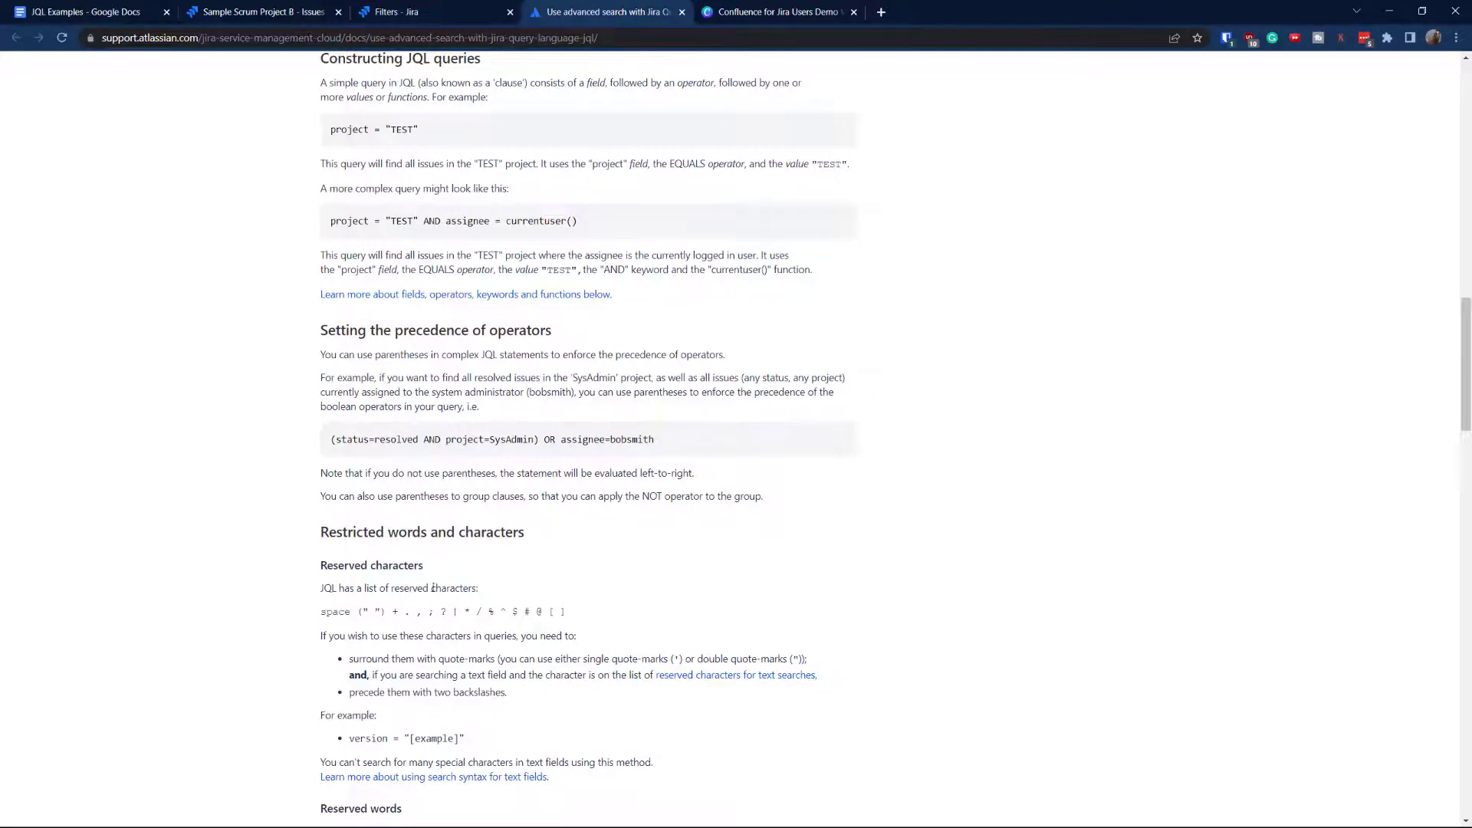
pyautogui.scroll(-3, 430, 606)
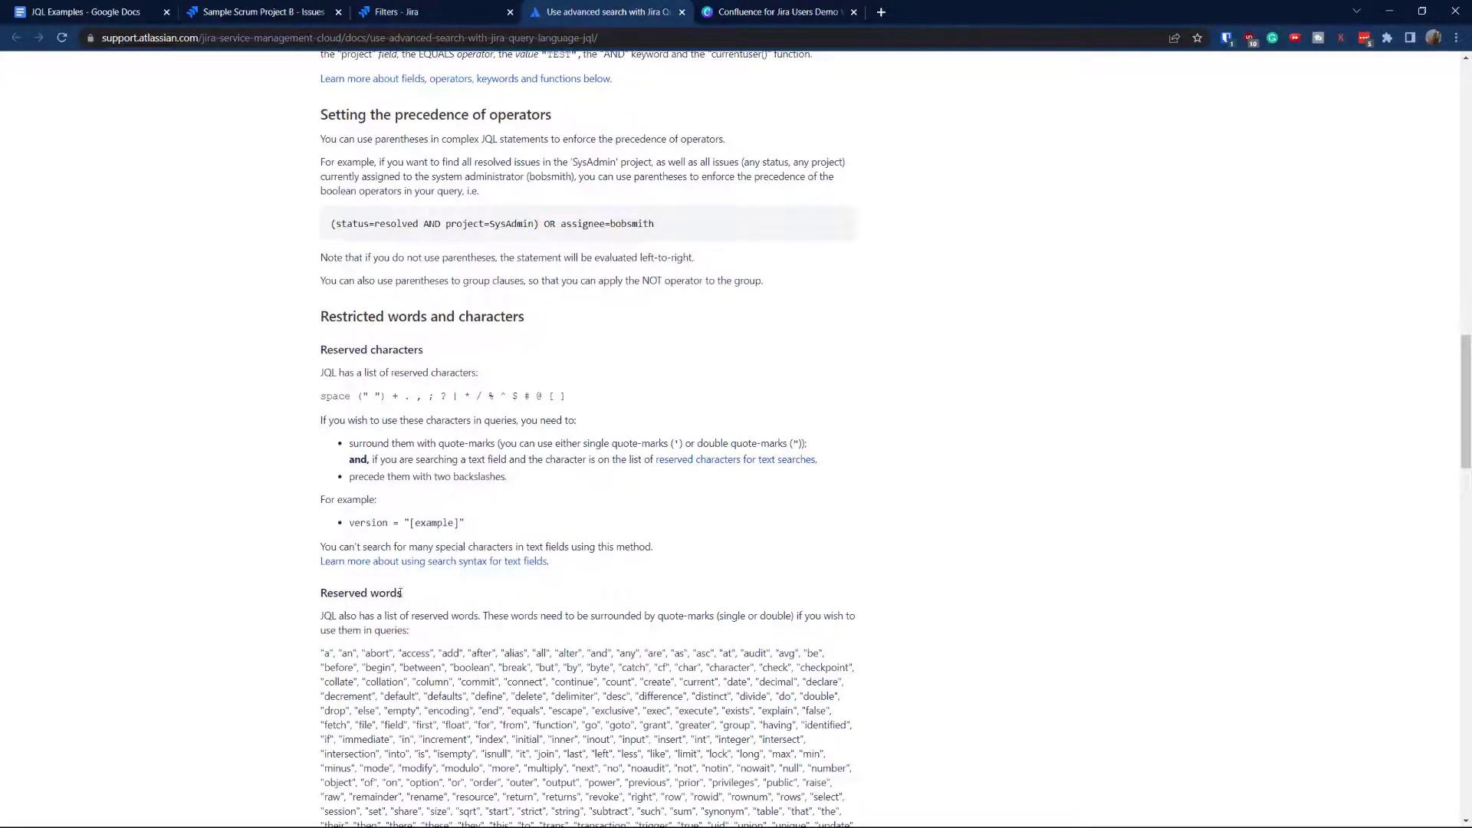
pyautogui.scroll(-7, 400, 597)
pyautogui.scroll(-4, 391, 667)
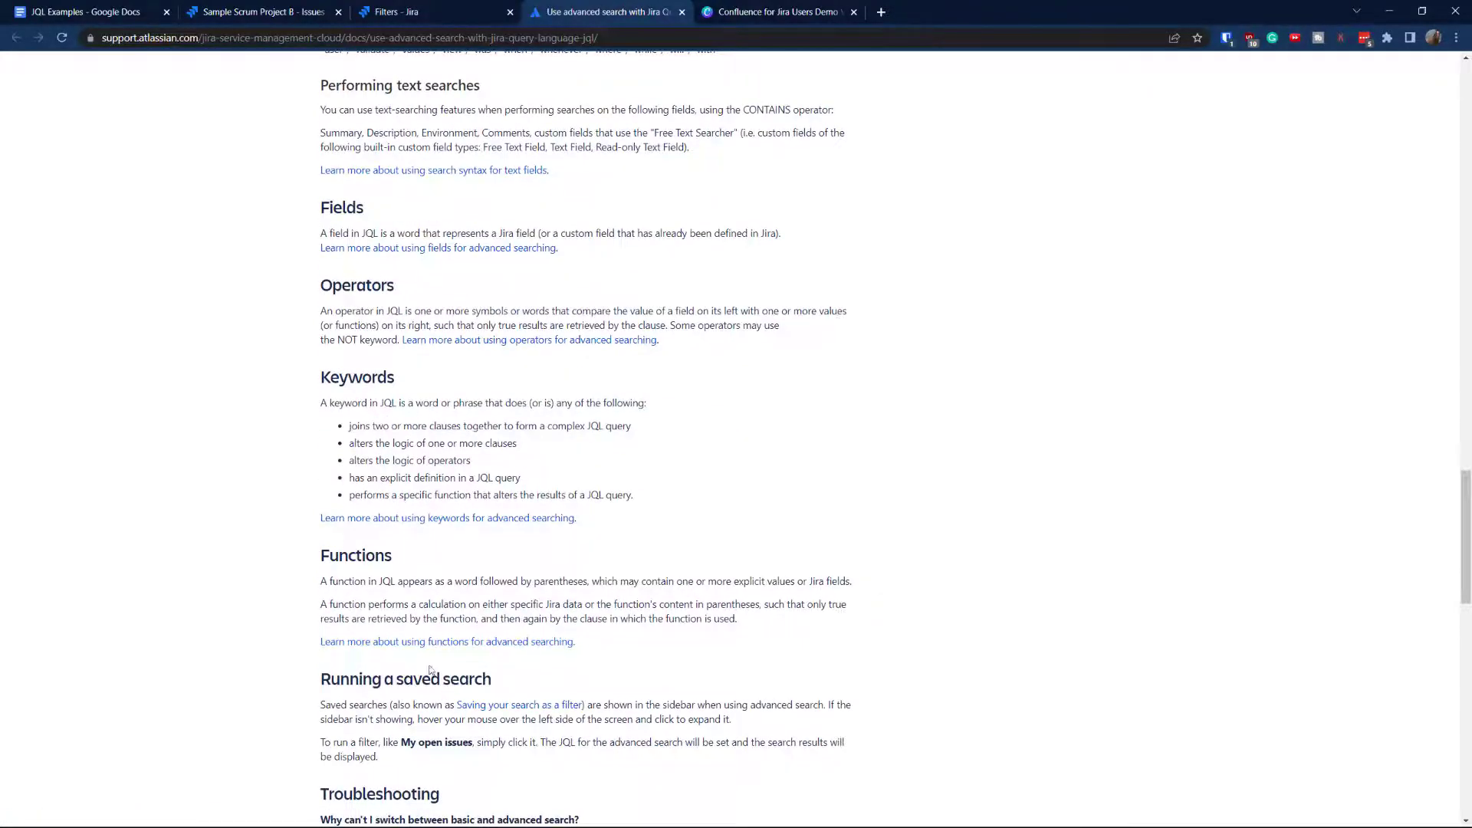
pyautogui.scroll(-4, 386, 597)
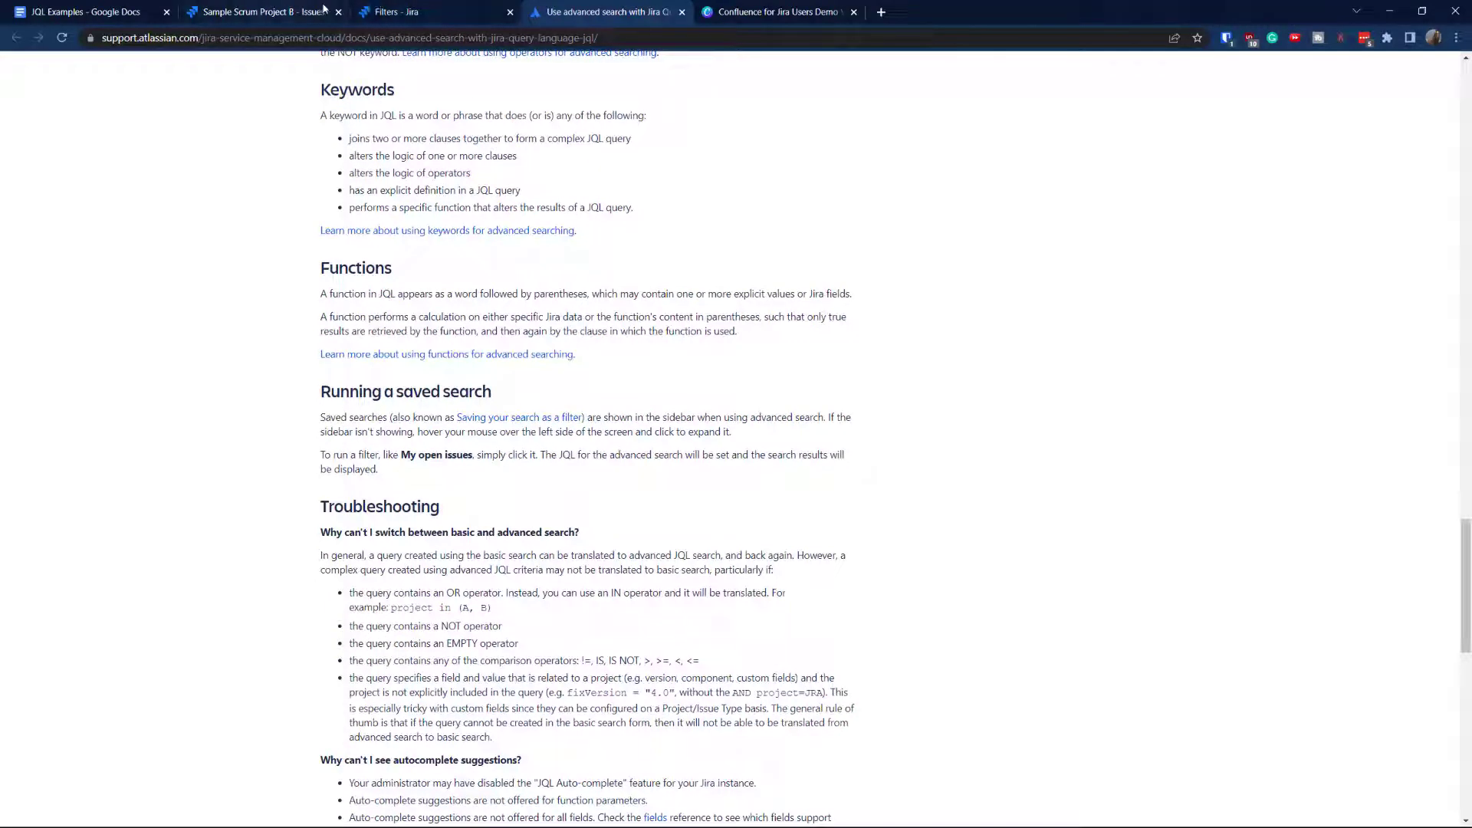
# - Return to the Sample Scrum Project B issues page, clear the entire JQL query and run the empty search
pyautogui.click(270, 13)
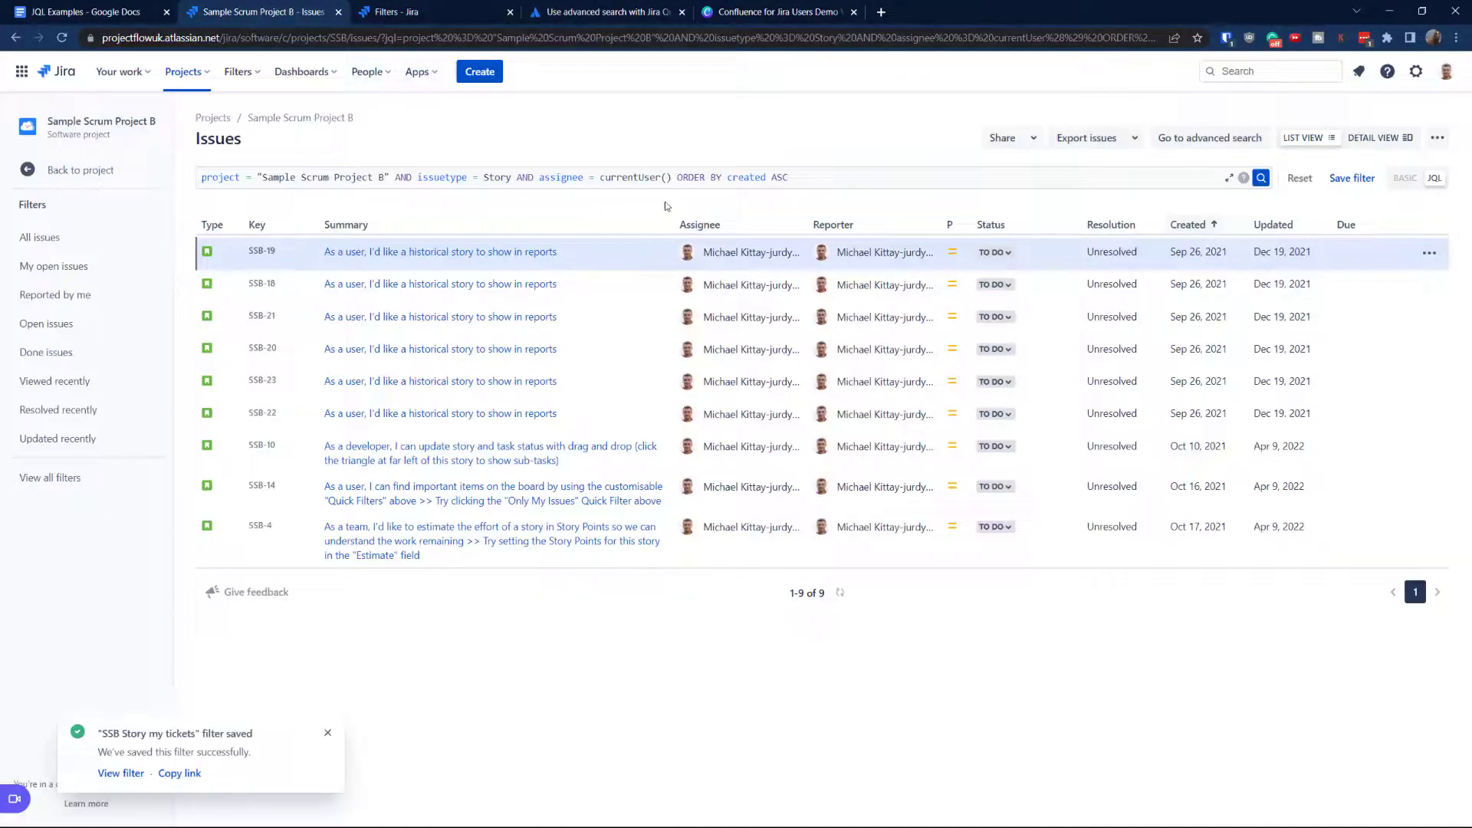
pyautogui.click(812, 179)
pyautogui.moveTo(758, 177); pyautogui.dragTo(629, 177)
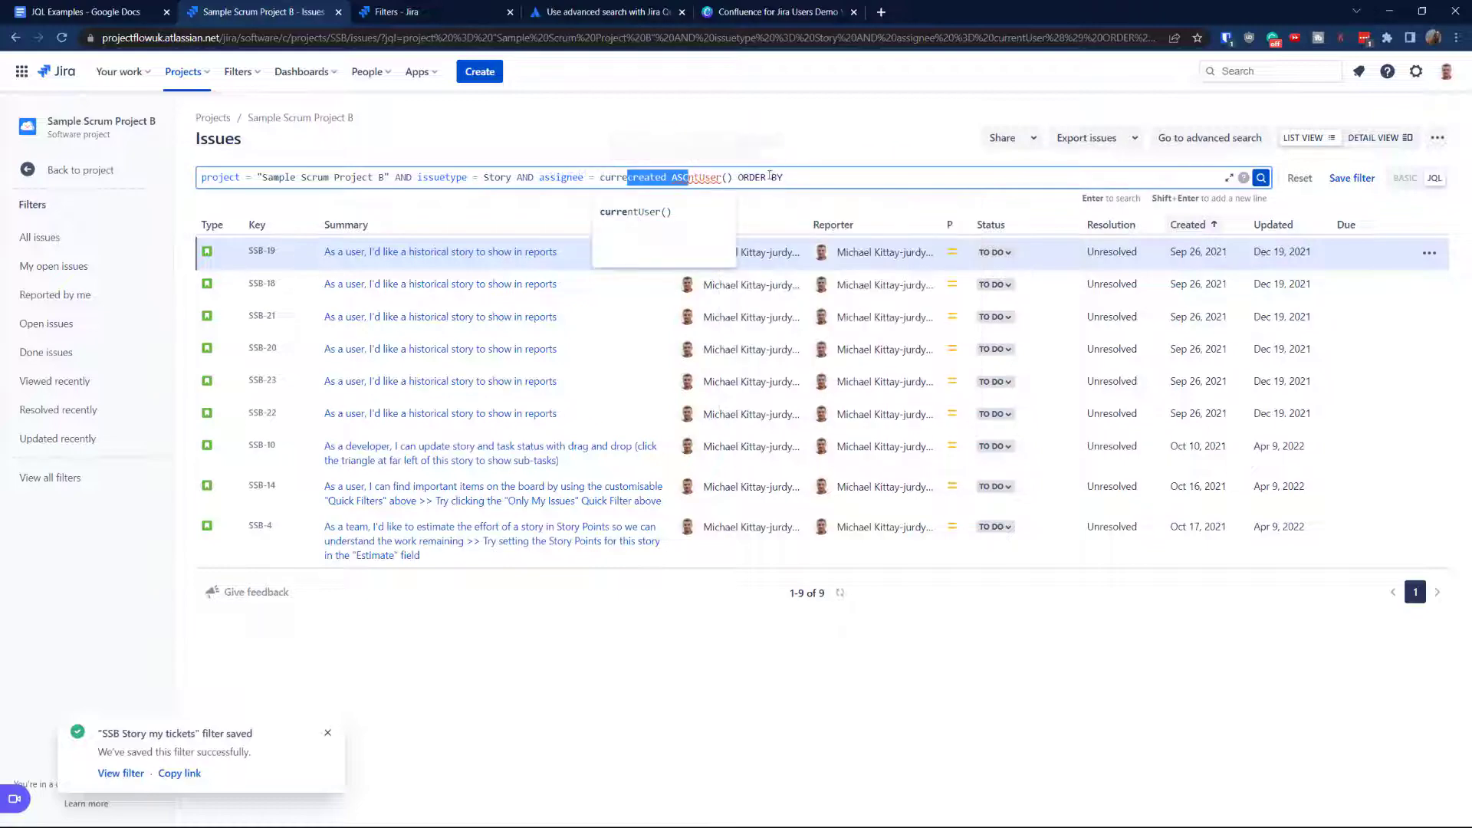
pyautogui.hotkey('ctrl', 'a')
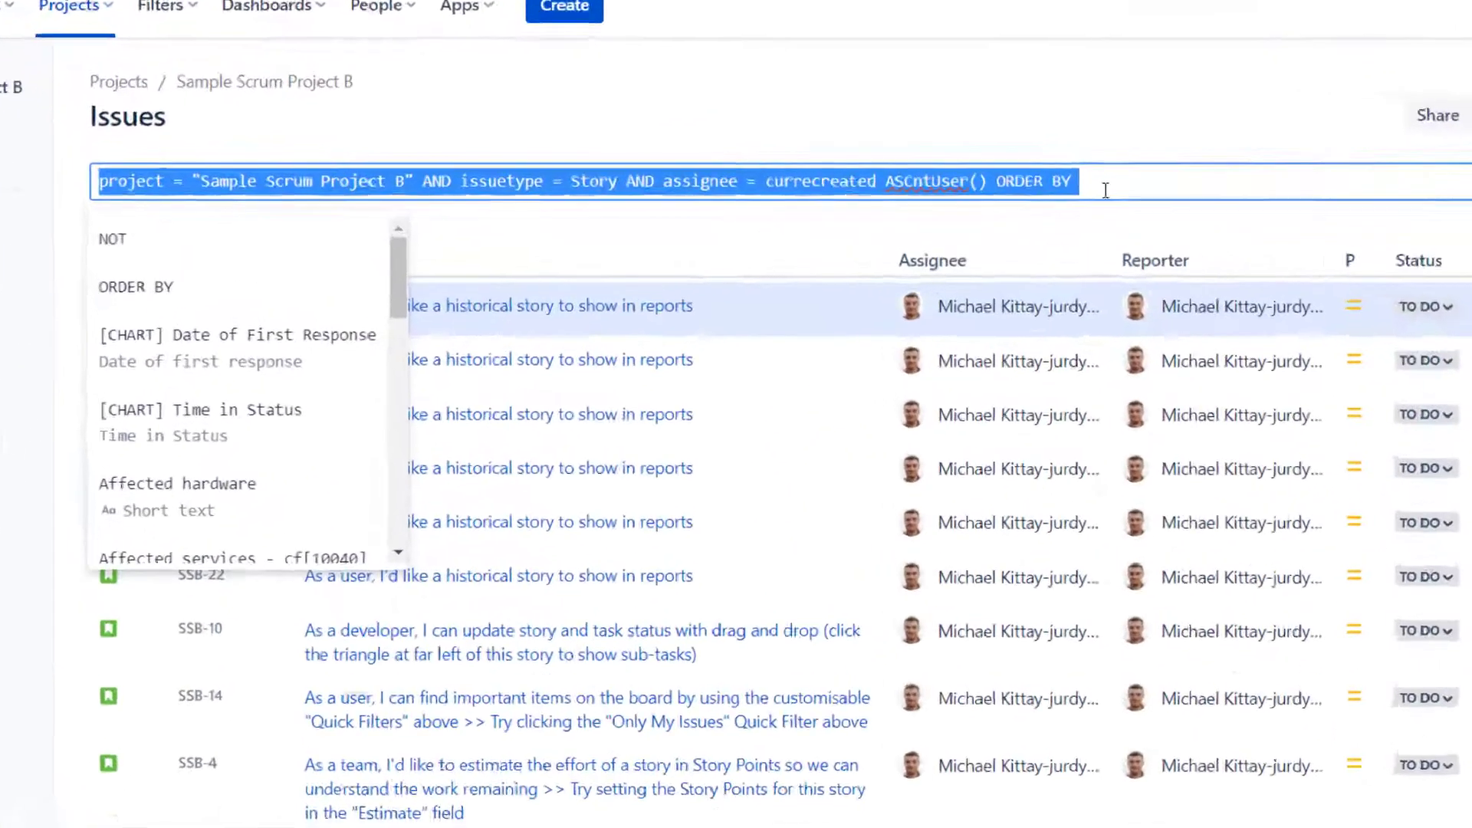
pyautogui.press('BackSpace')
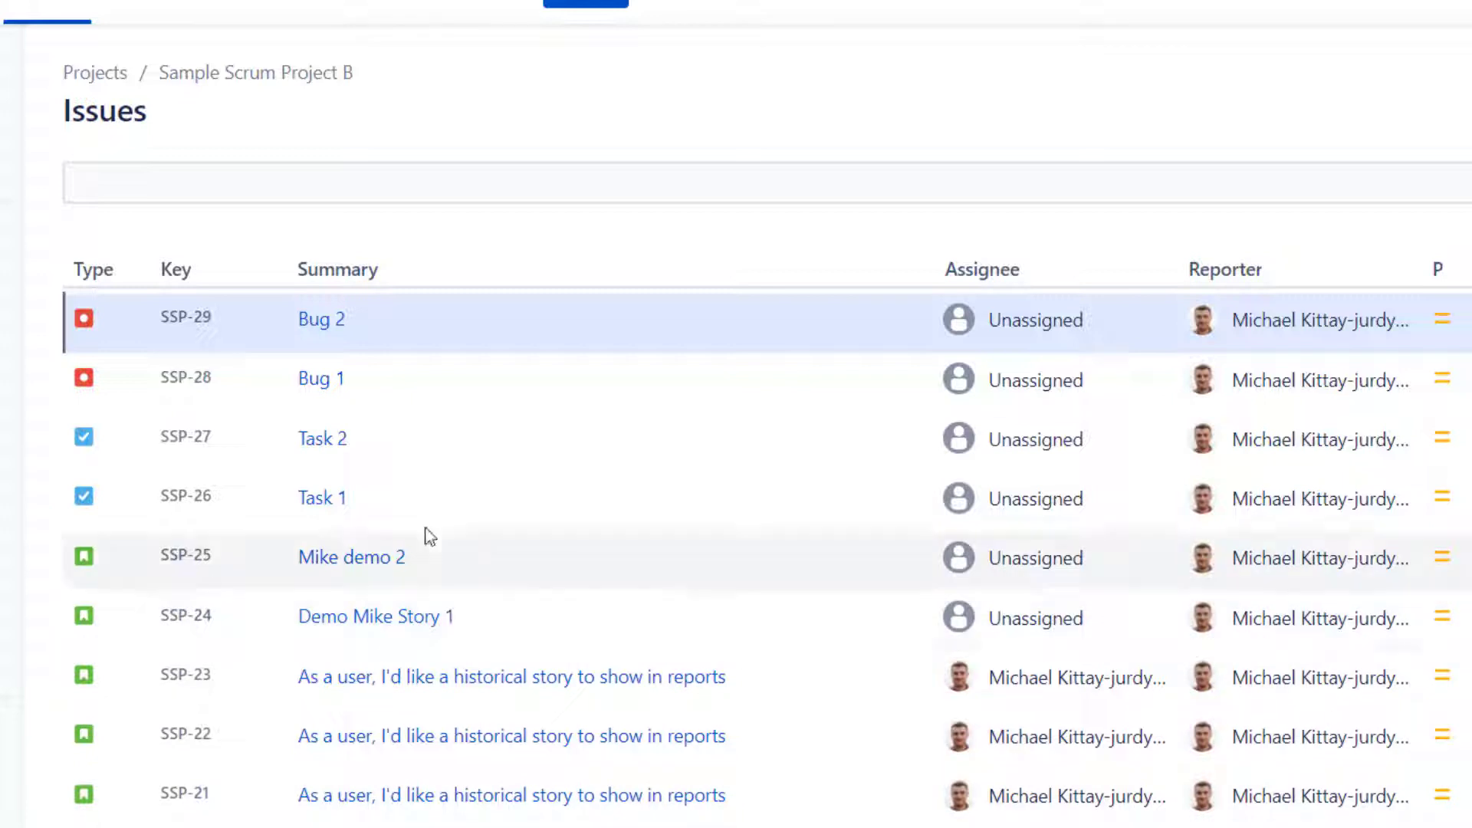
# - Start a new JQL query with the condition project = "Sample Scrum Project B"
pyautogui.click(306, 187)
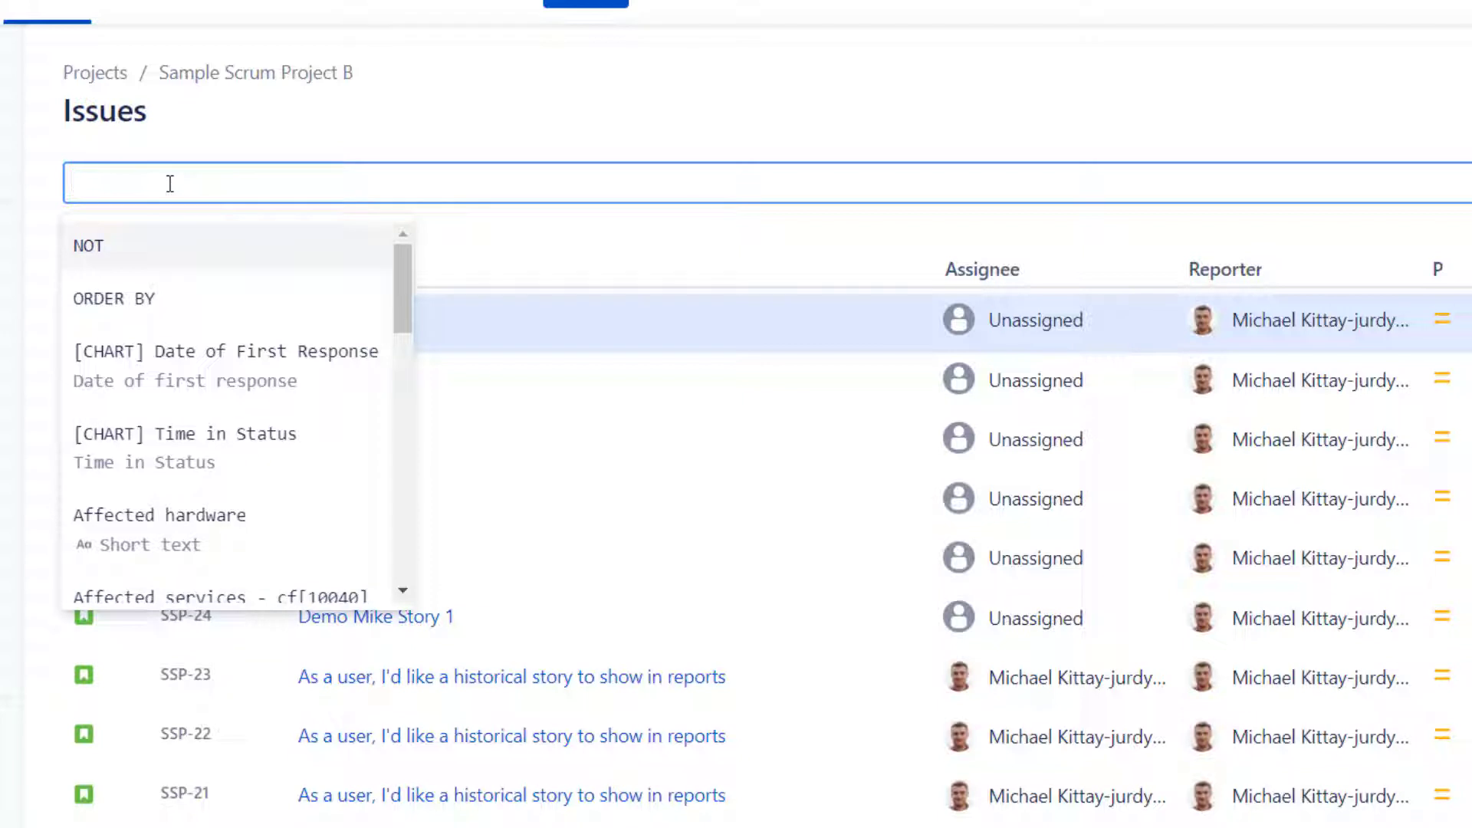
pyautogui.write('proj')
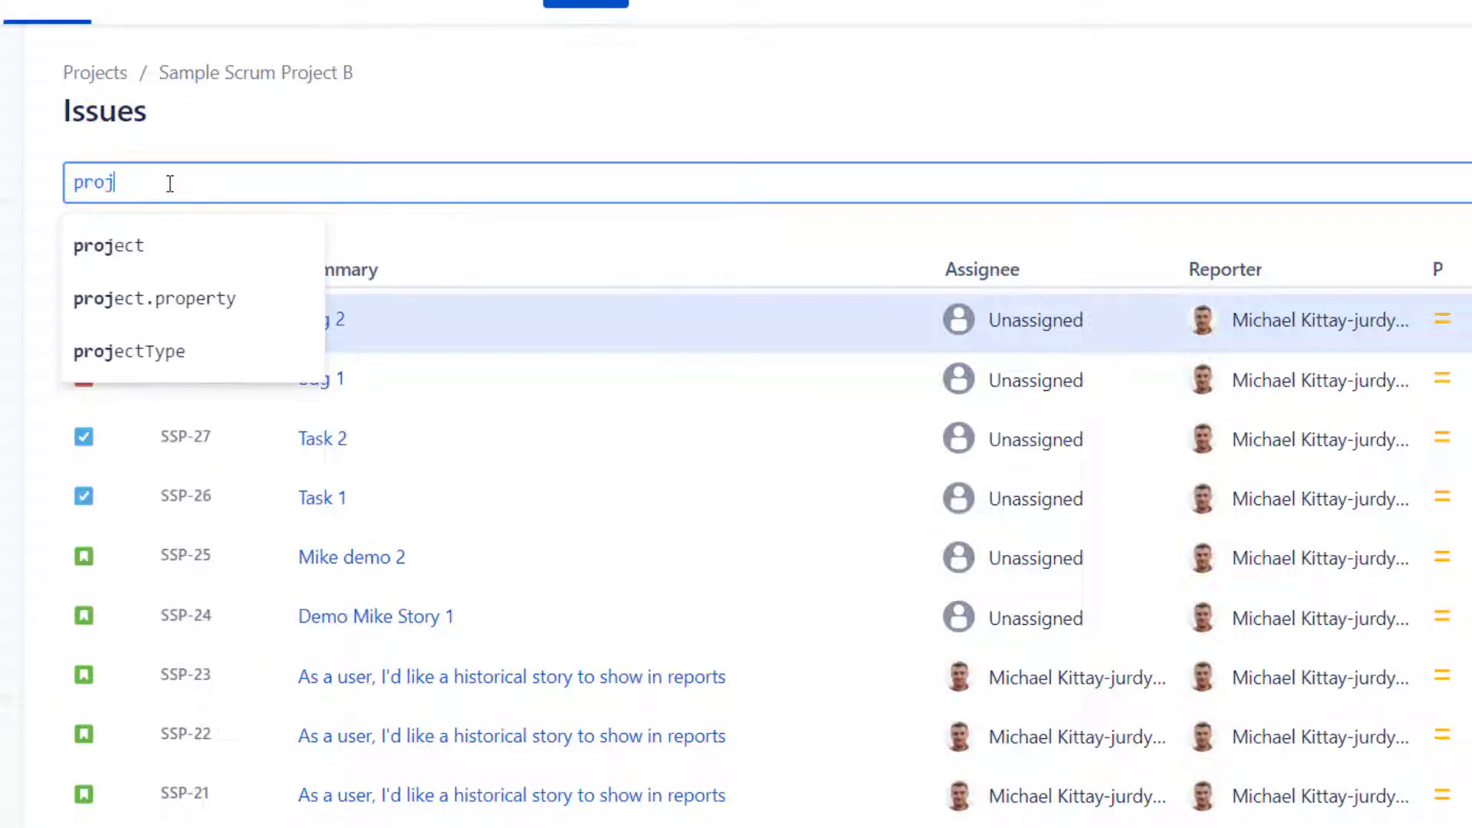
pyautogui.press('Return')
pyautogui.write('= SS')
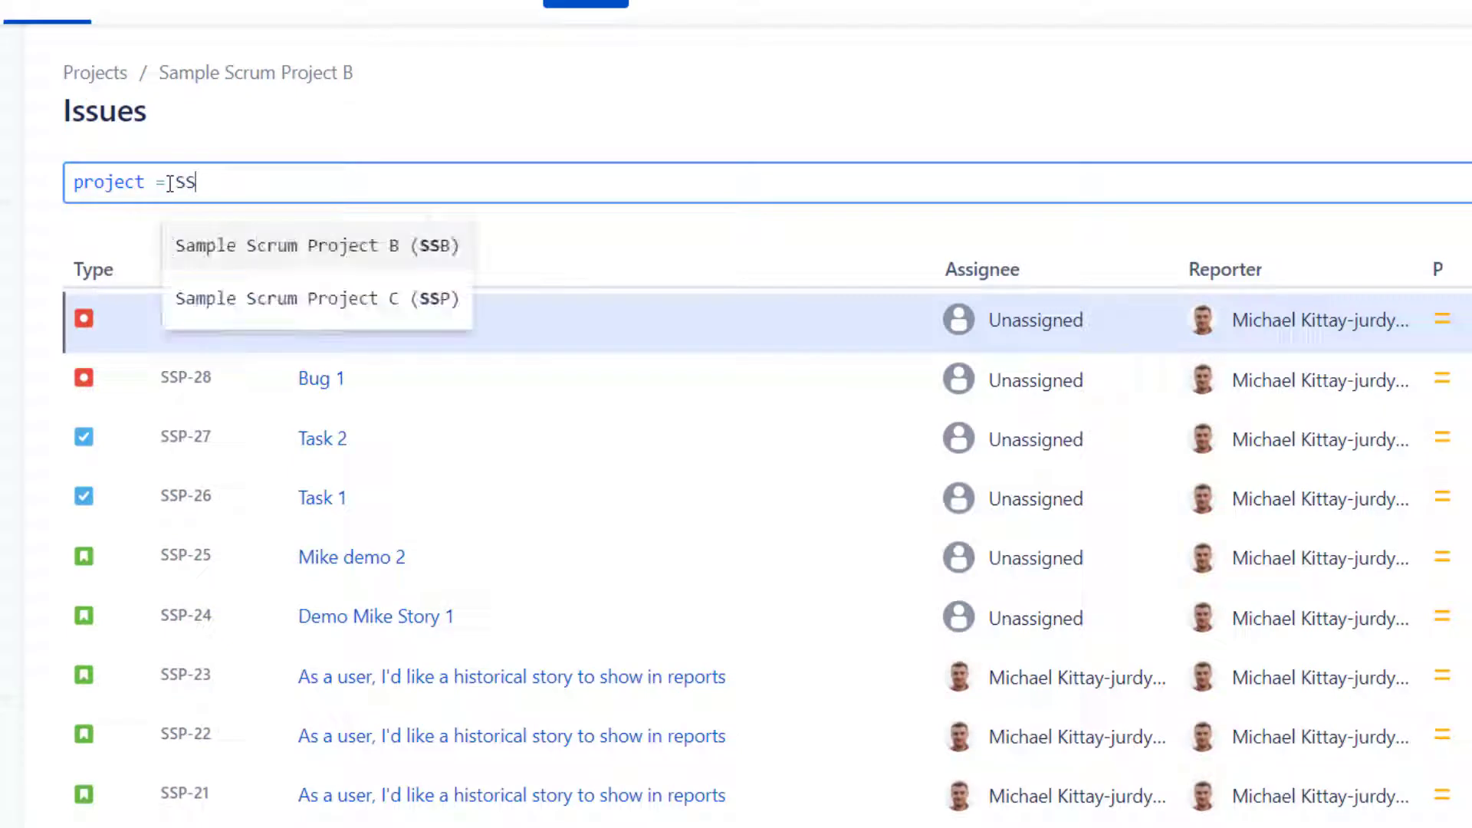
pyautogui.press('Return')
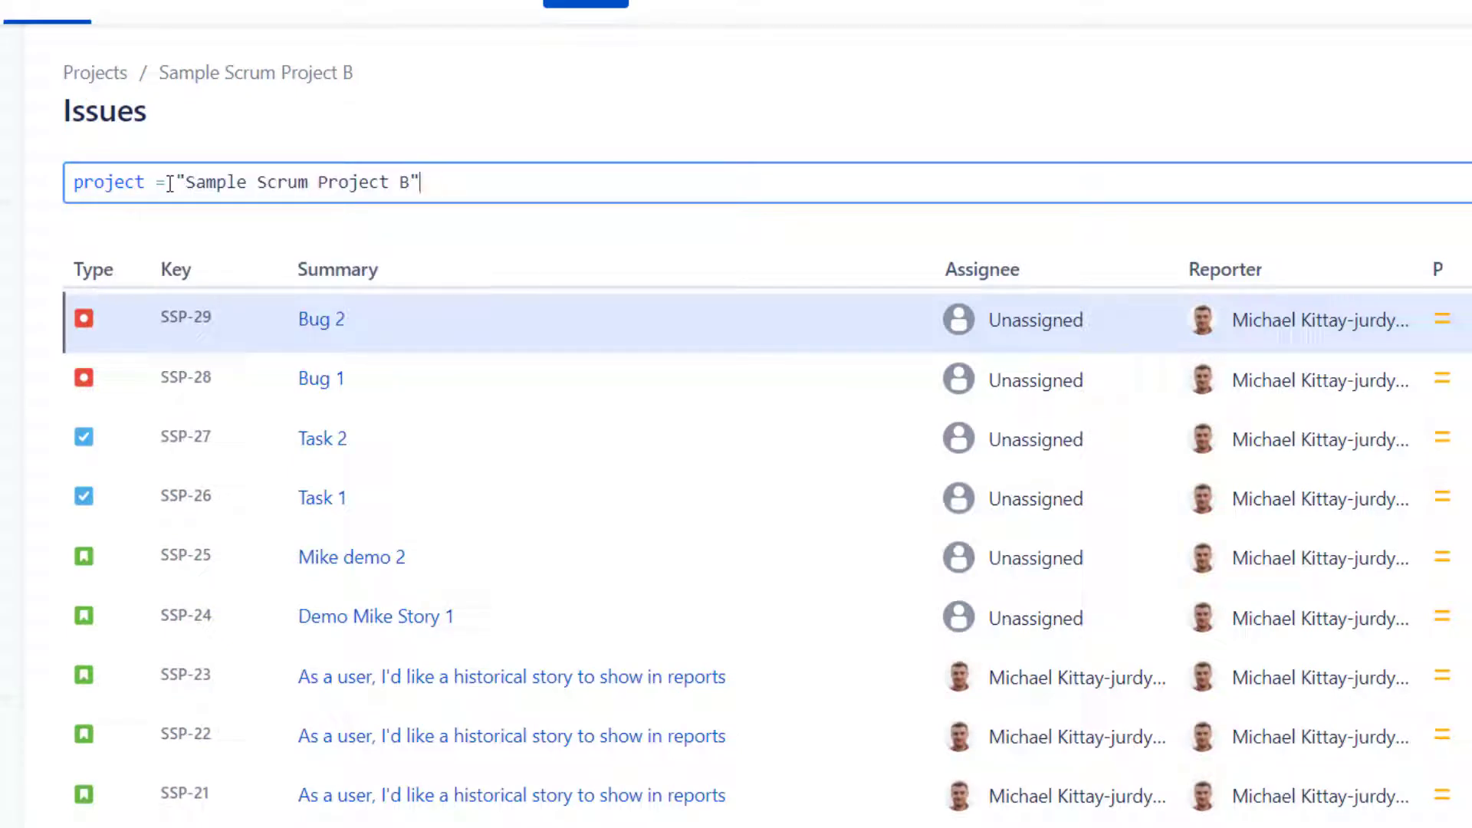
# - Run the search for project = "Sample Scrum Project B" and append an AND operator to the query
pyautogui.press('Return')
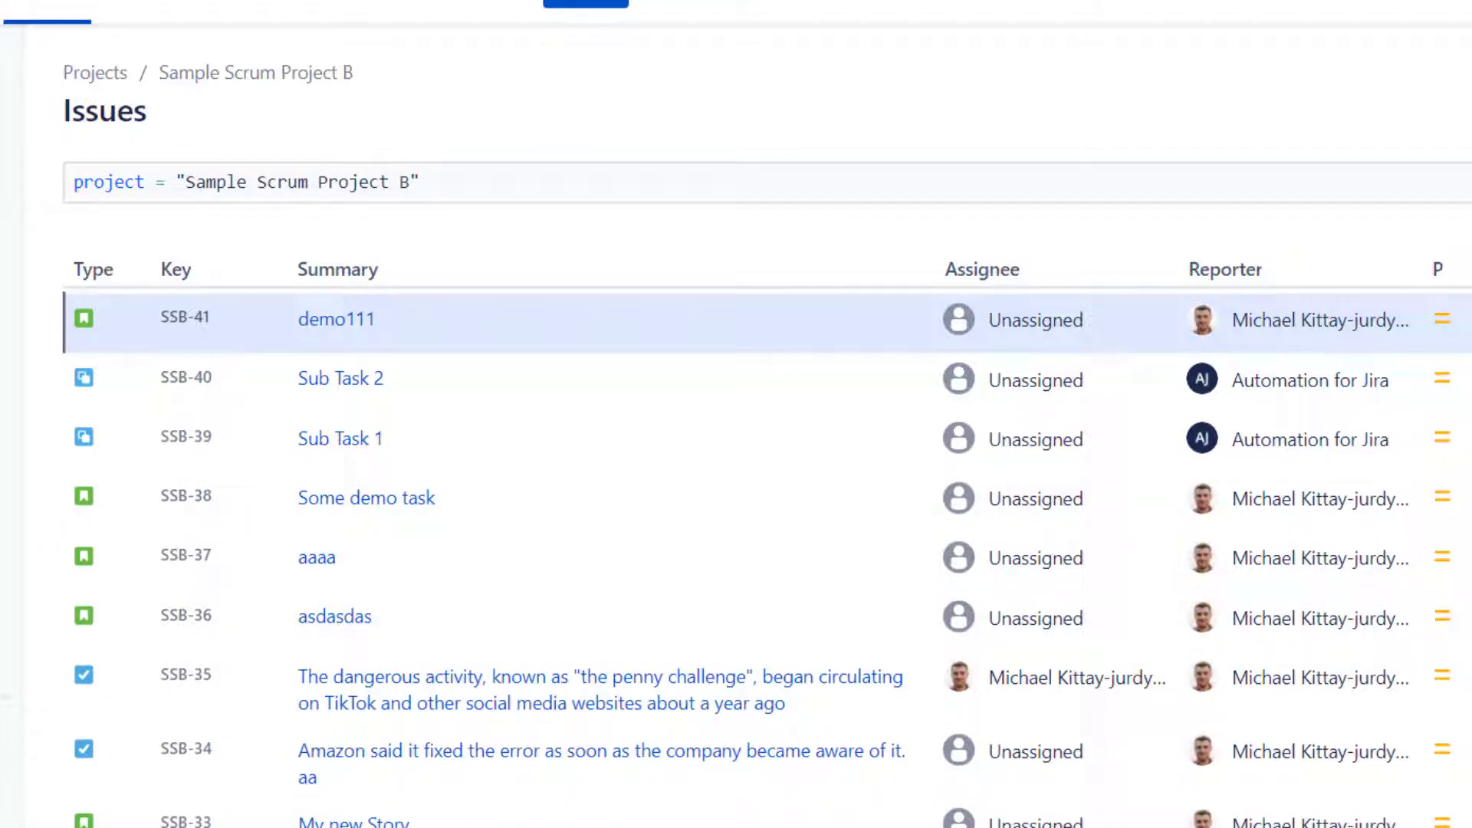
pyautogui.click(558, 184)
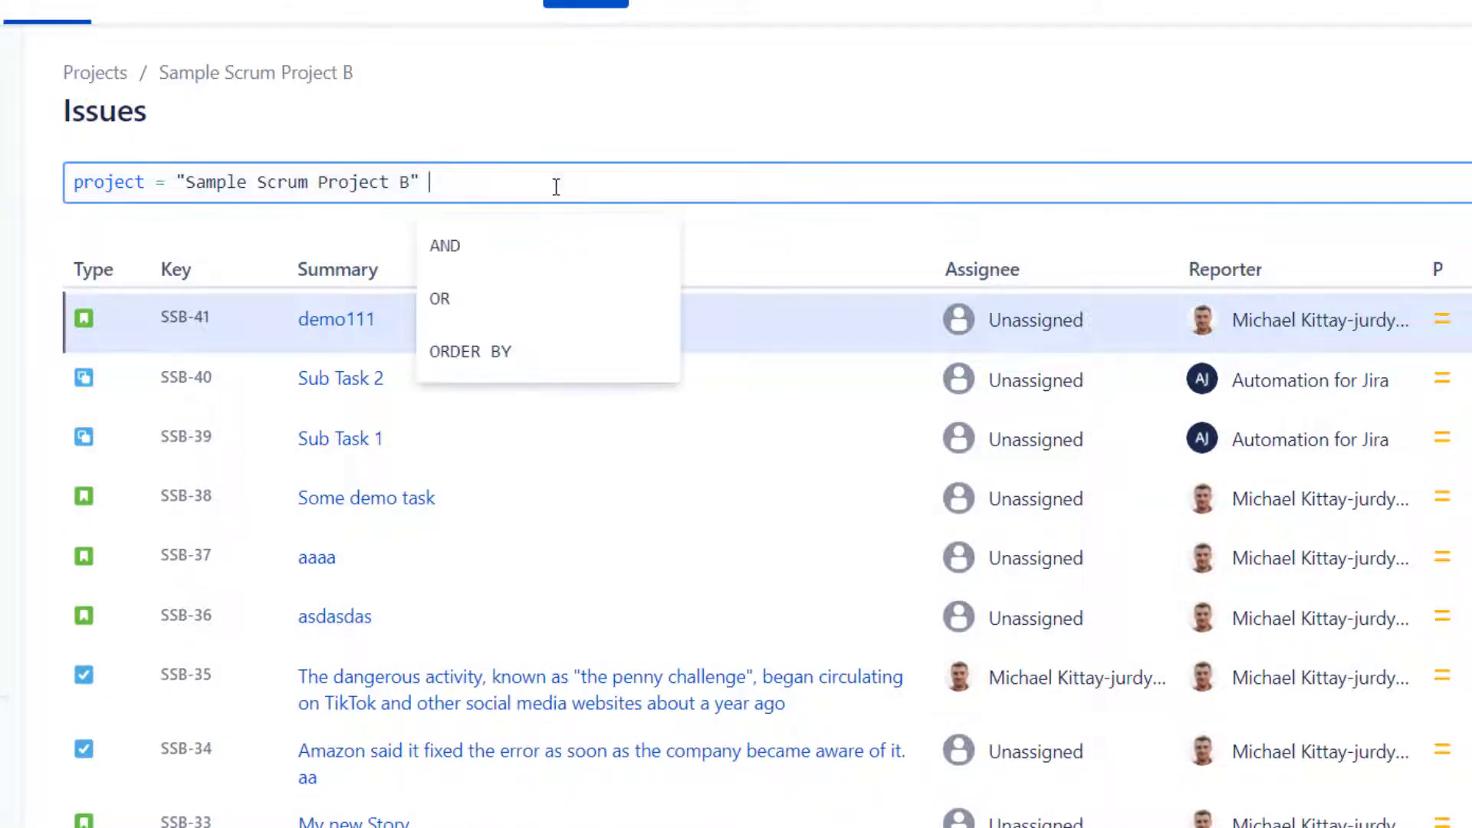
pyautogui.press('Down')
pyautogui.press('Return')
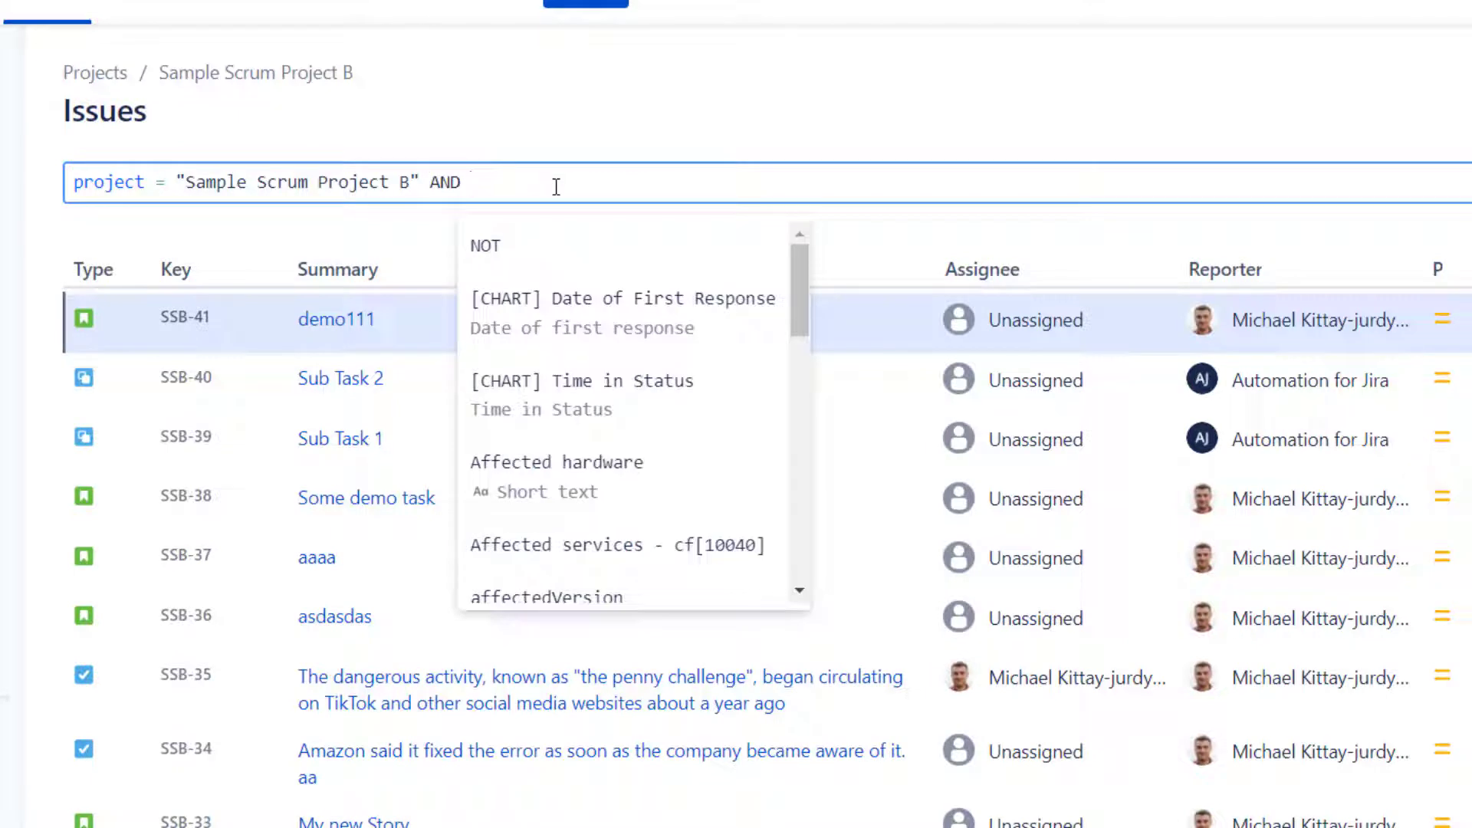
# - Add the condition issuetype = Story after the AND operator, run the search and look through the listed issues
pyautogui.write('issue')
pyautogui.press('Down')
pyautogui.press('Down')
pyautogui.press('Down')
pyautogui.press('Down')
pyautogui.press('Up')
pyautogui.press('Up')
pyautogui.press('Up')
pyautogui.write('t')
pyautogui.press('Down')
pyautogui.press('Return')
pyautogui.write('= ')
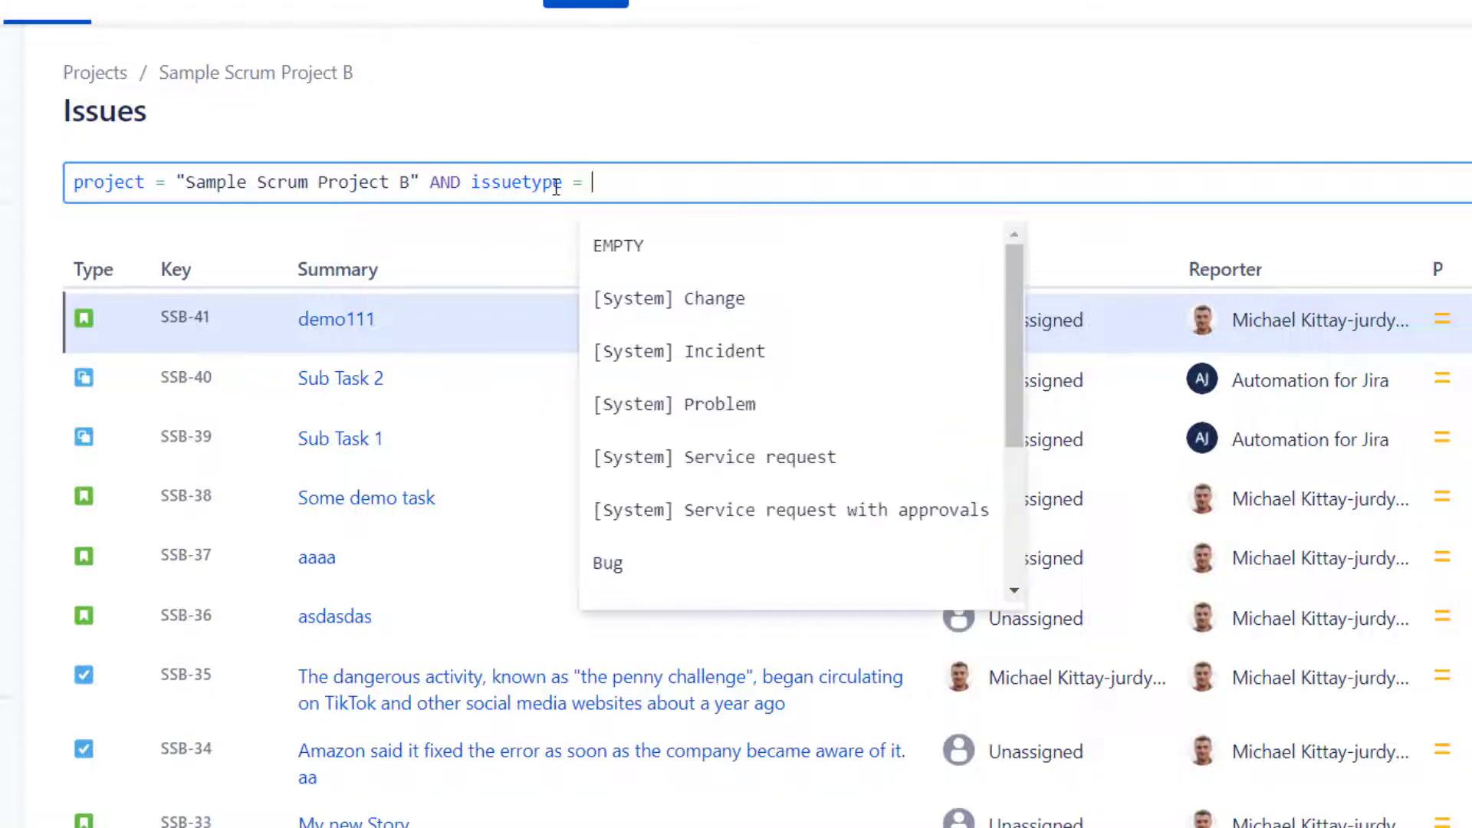
pyautogui.write('sto')
pyautogui.press('Return')
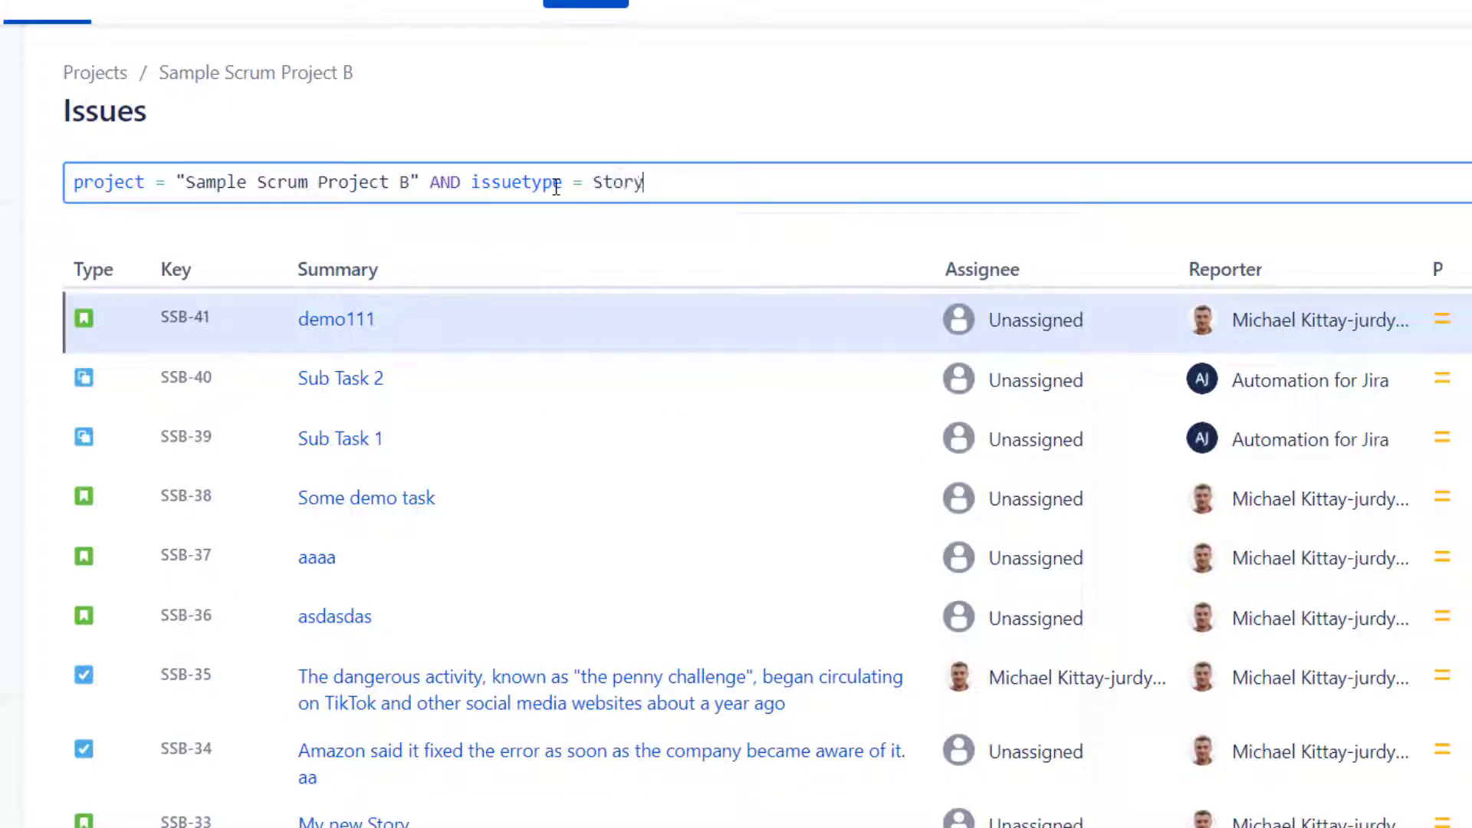
pyautogui.scroll(-8, 731, 731)
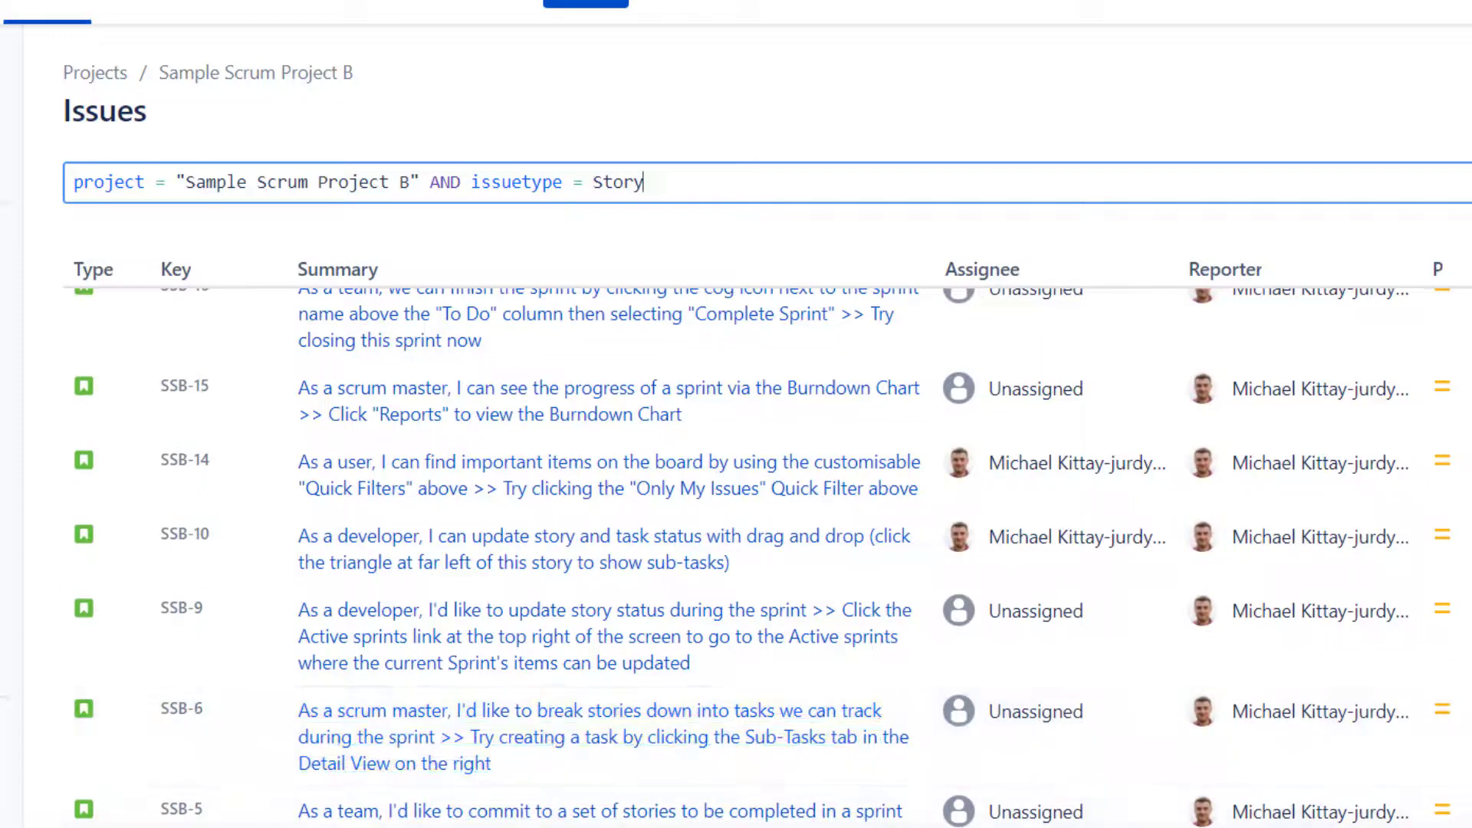
pyautogui.scroll(8, 736, 798)
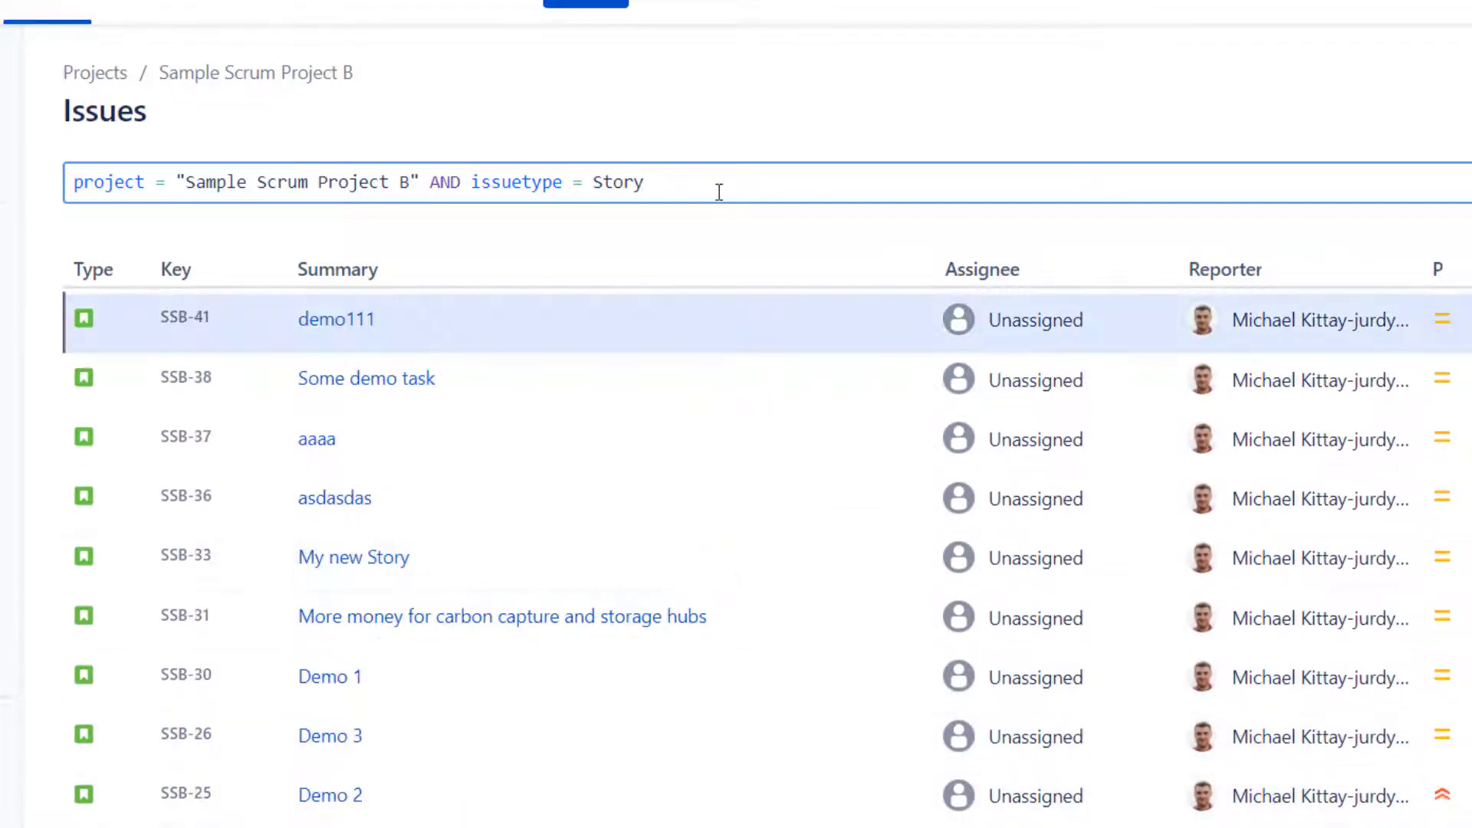
# - Extend the query with OR issuetype = Bug, run the search and examine which projects the listed issues belong to
pyautogui.write('OR ')
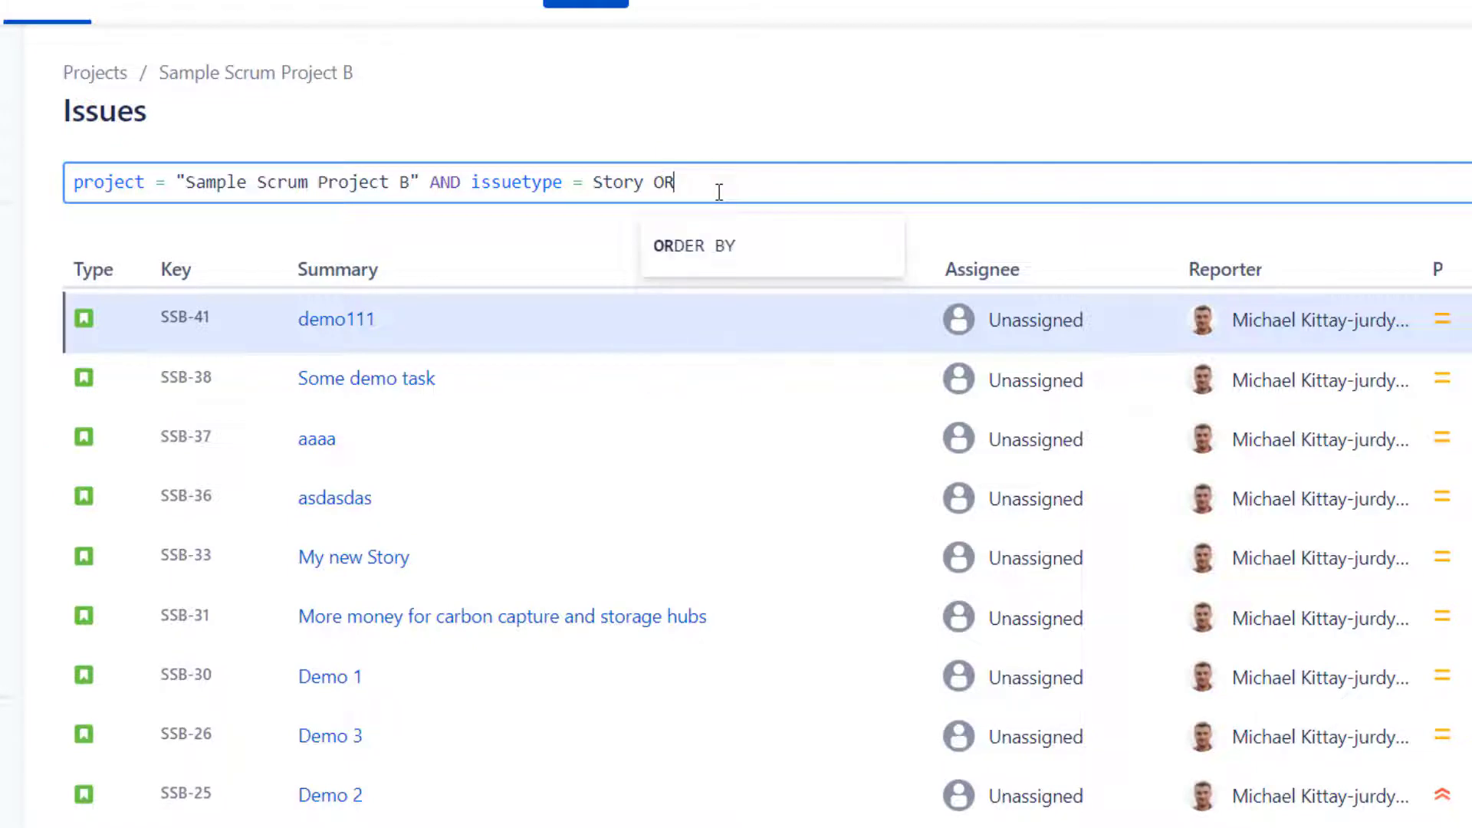
pyautogui.write('issue')
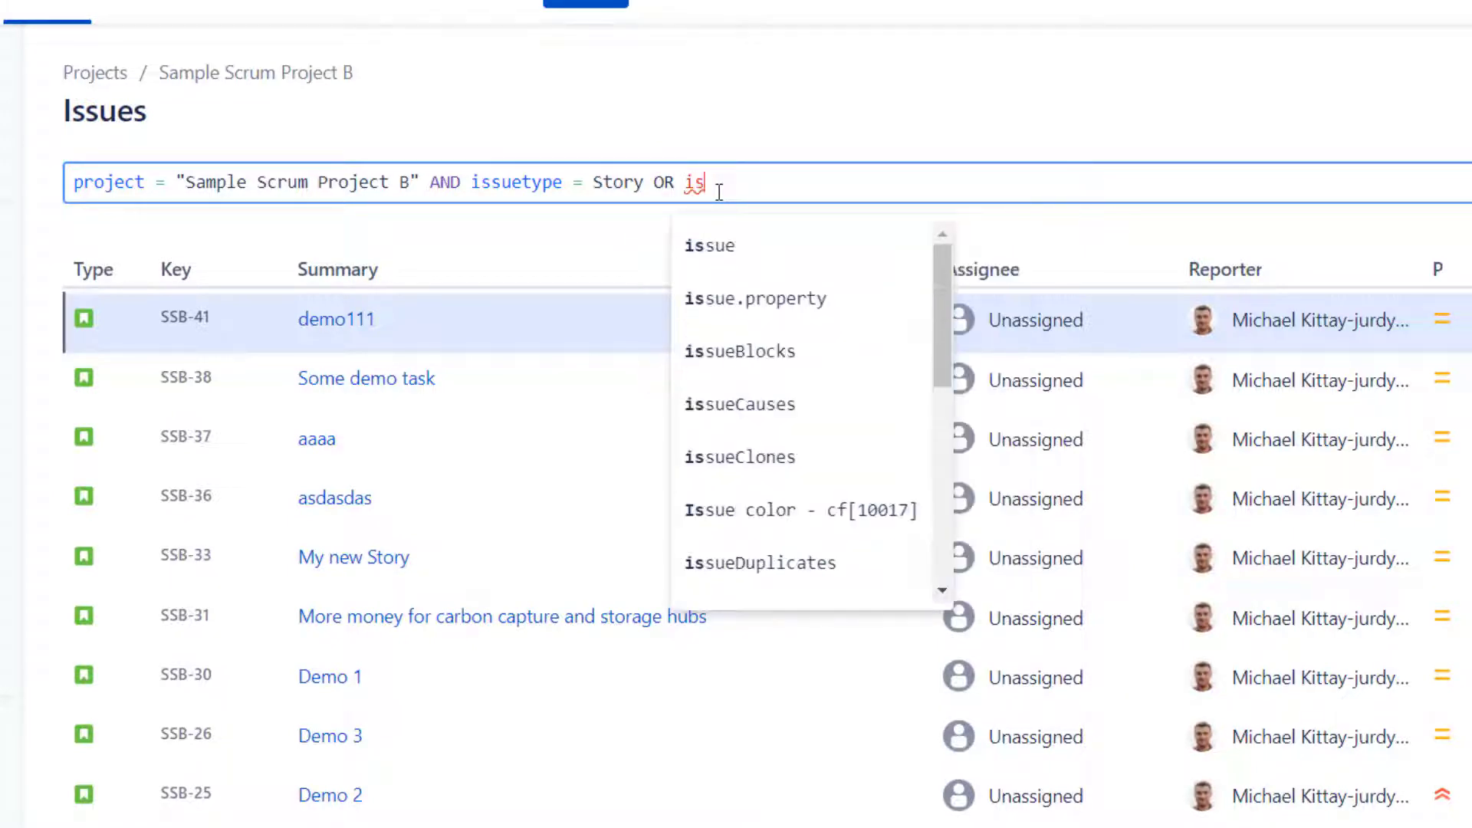
pyautogui.write('type =')
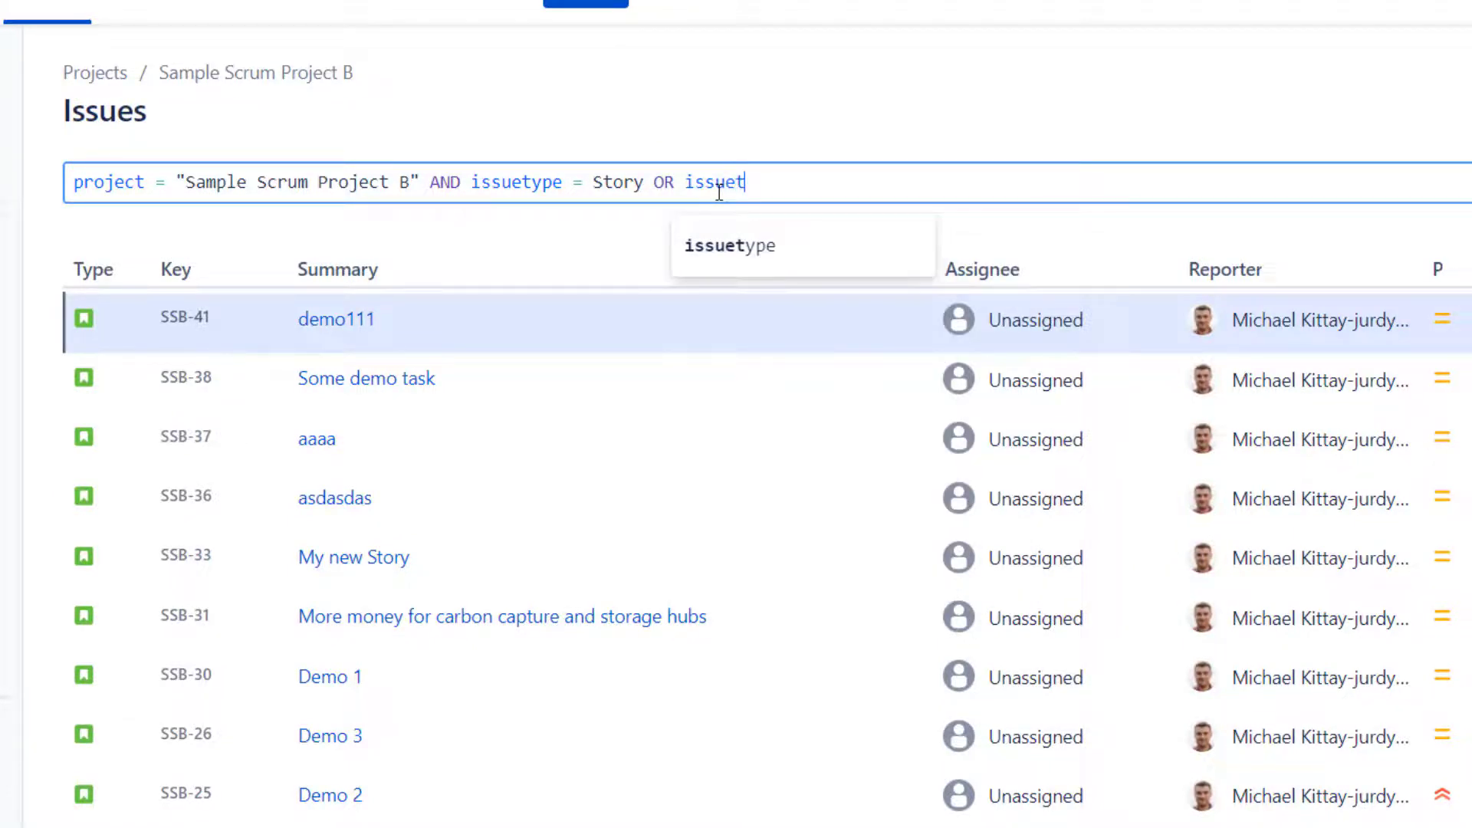
pyautogui.write(' bug')
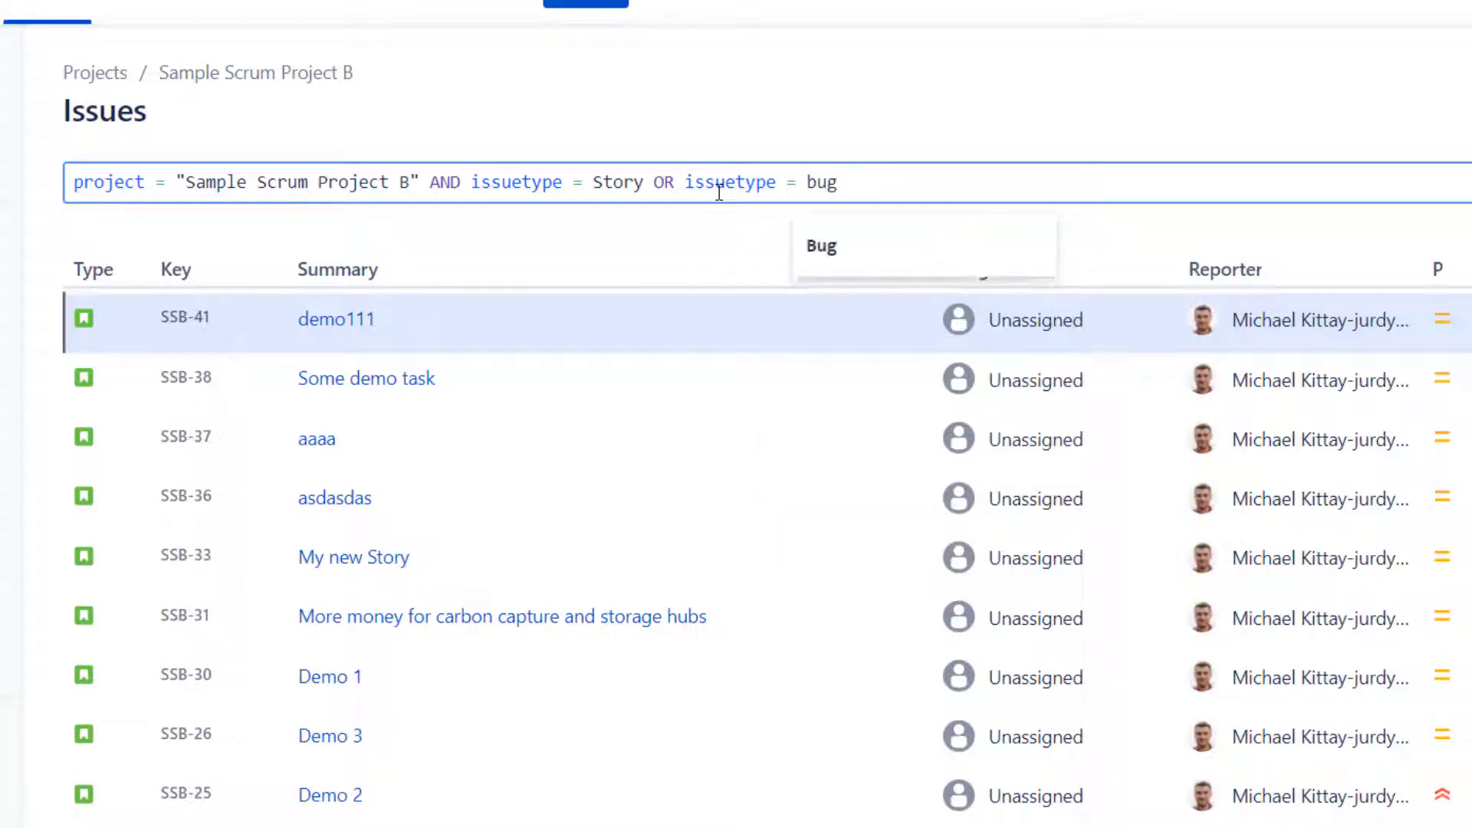
pyautogui.press('Return')
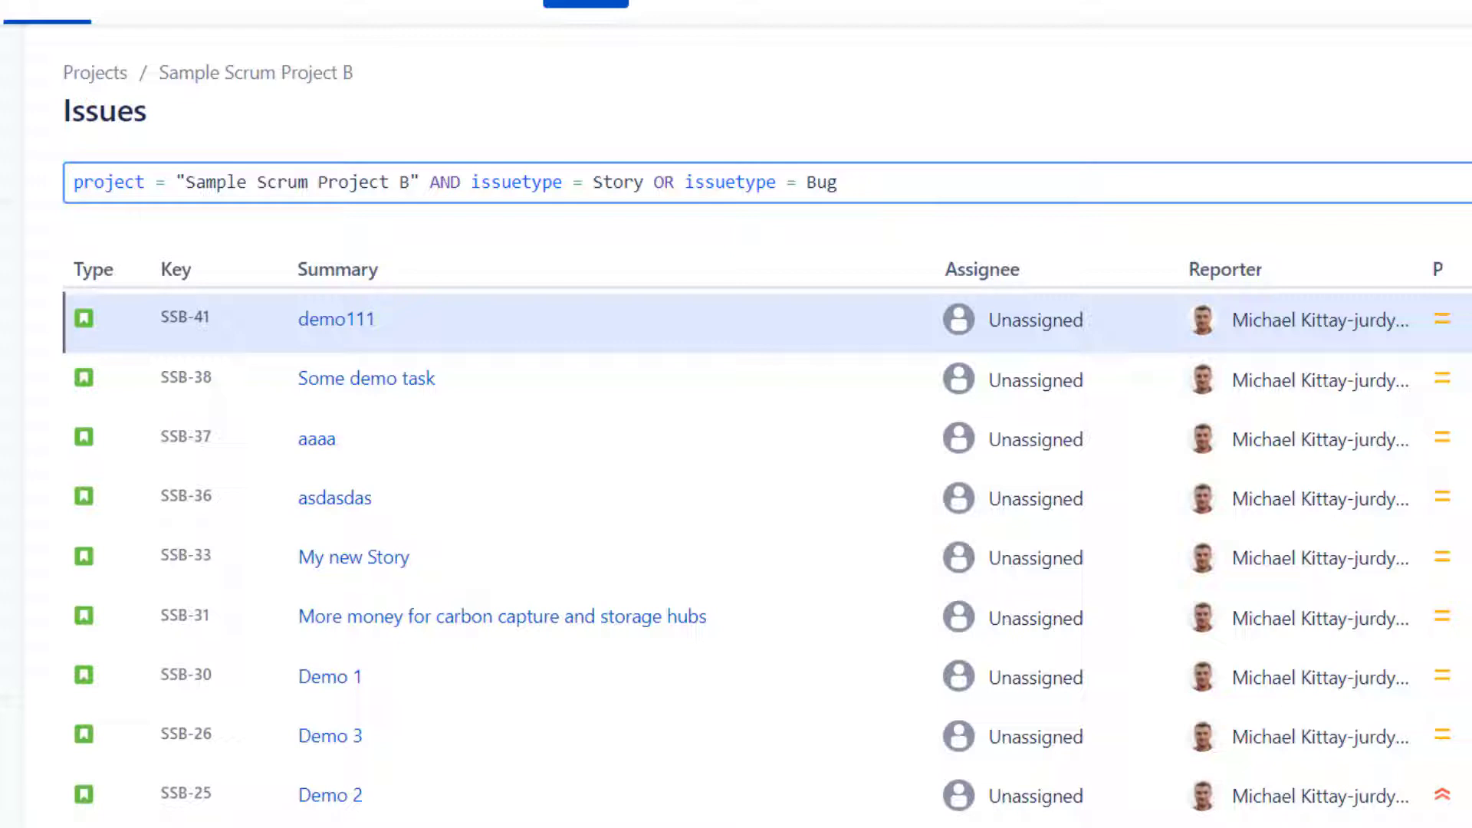
pyautogui.press('Return')
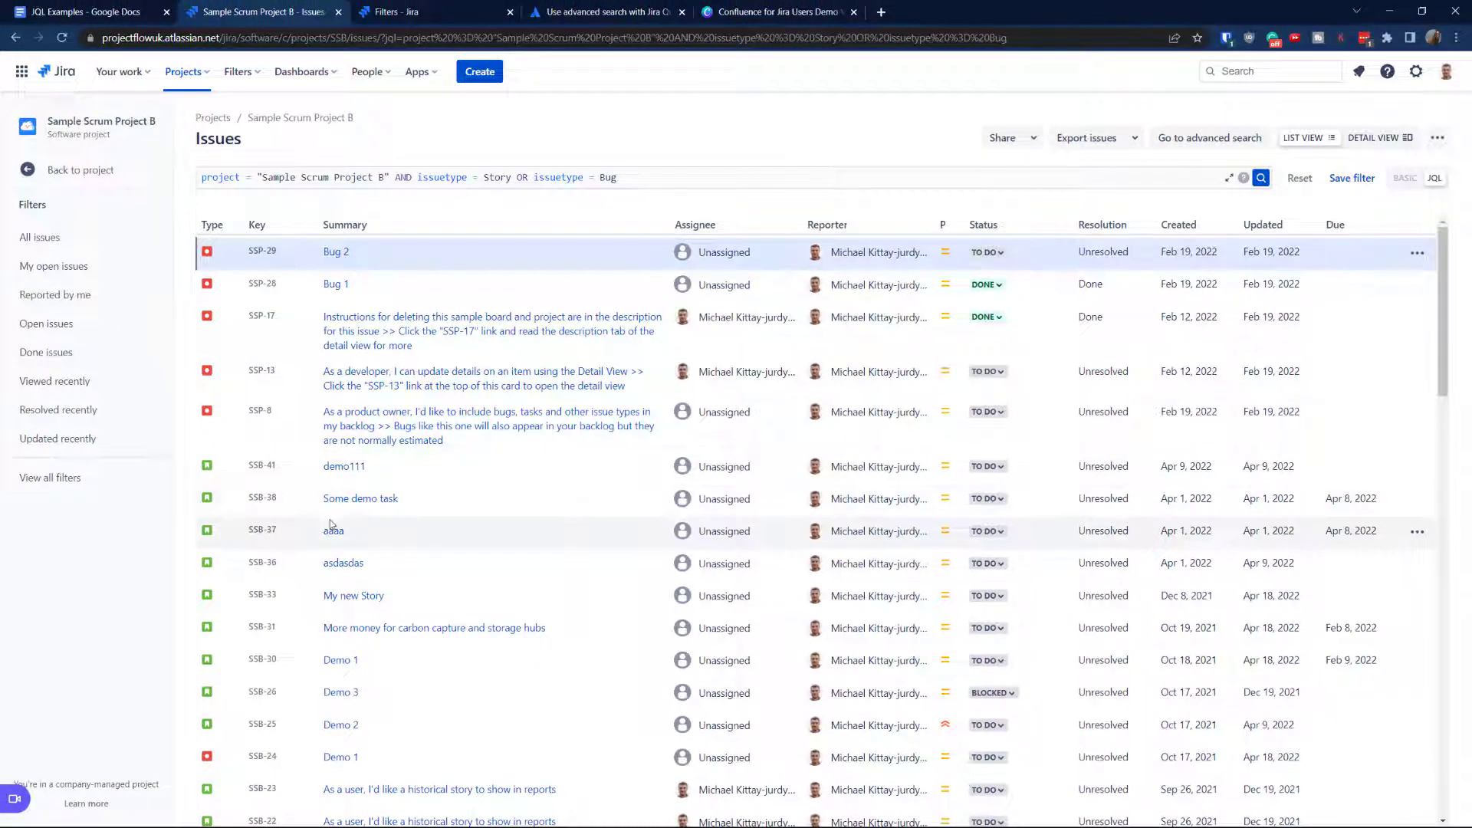
pyautogui.scroll(-7, 1241, 549)
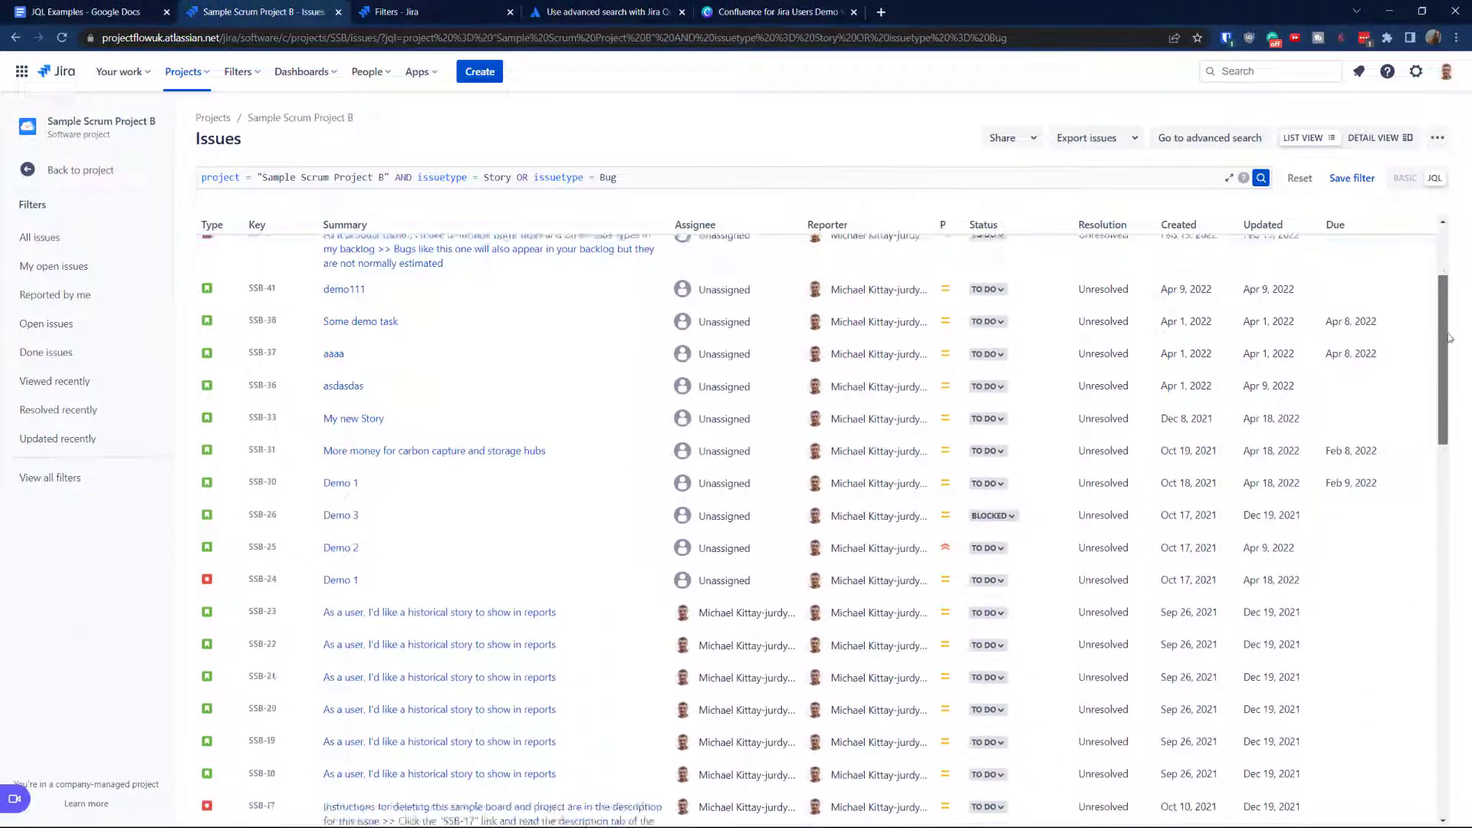
pyautogui.scroll(-10, 1241, 549)
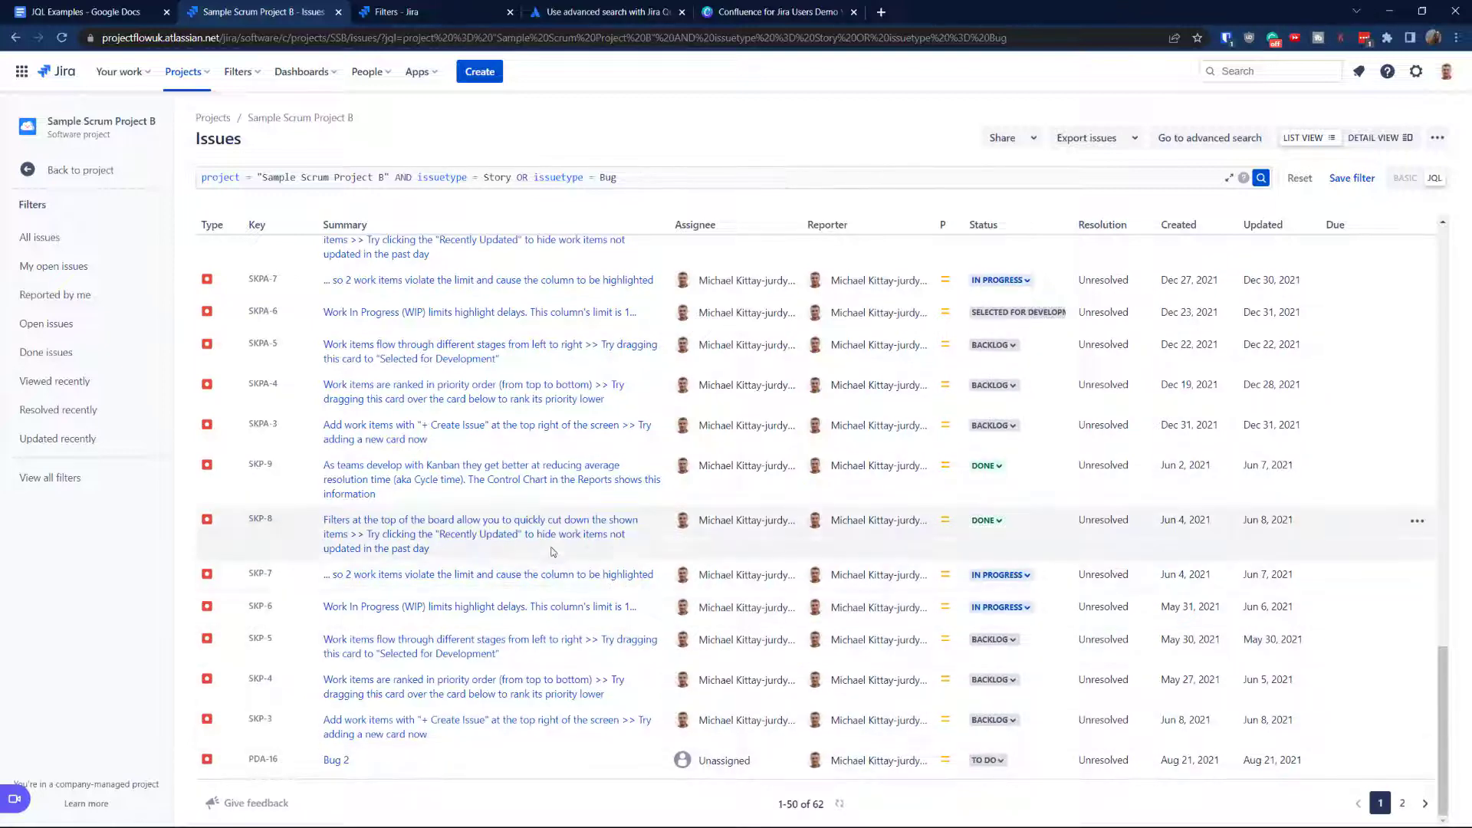
pyautogui.scroll(5, 441, 322)
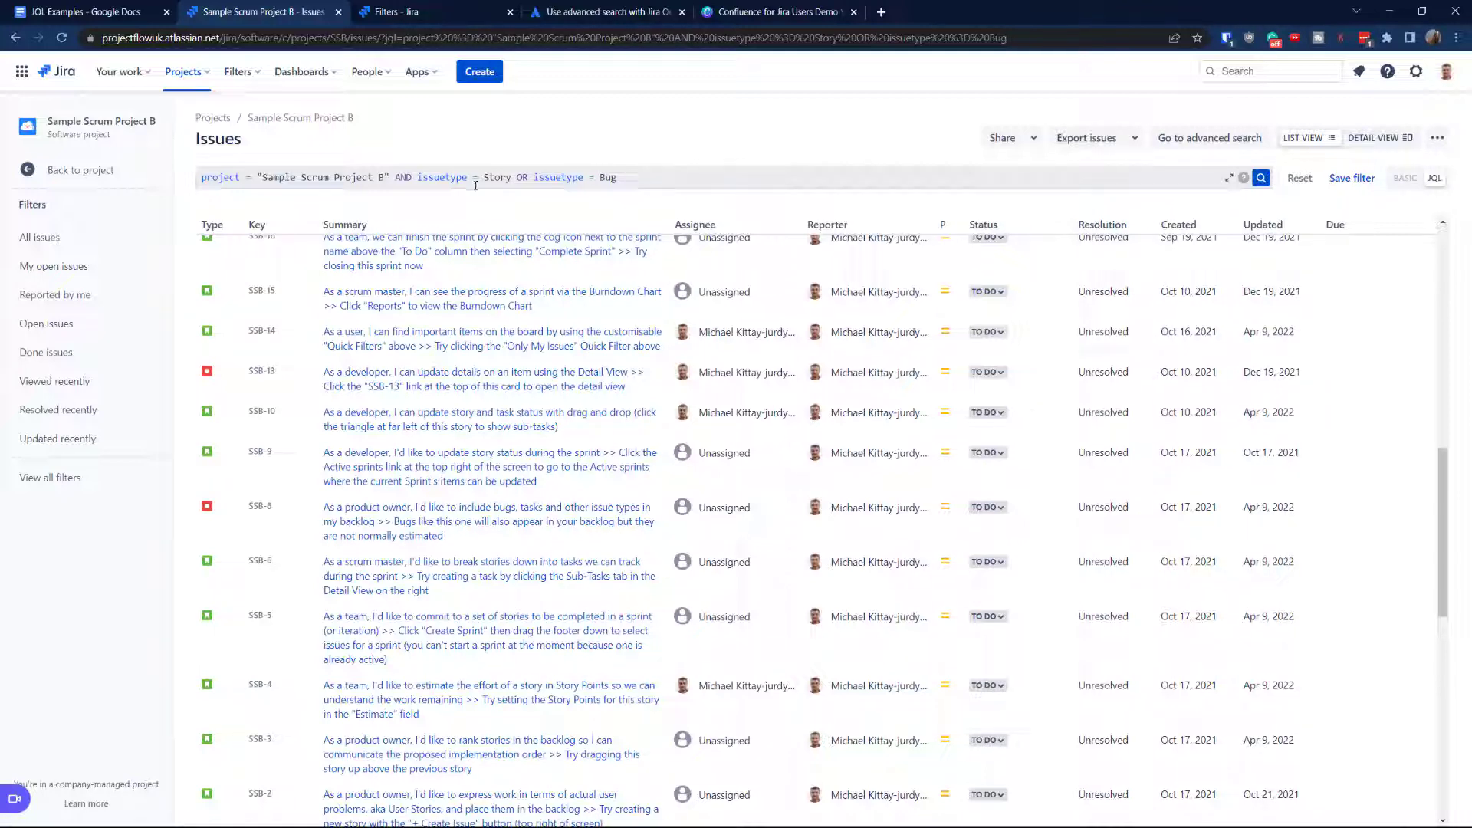
pyautogui.scroll(10, 1427, 304)
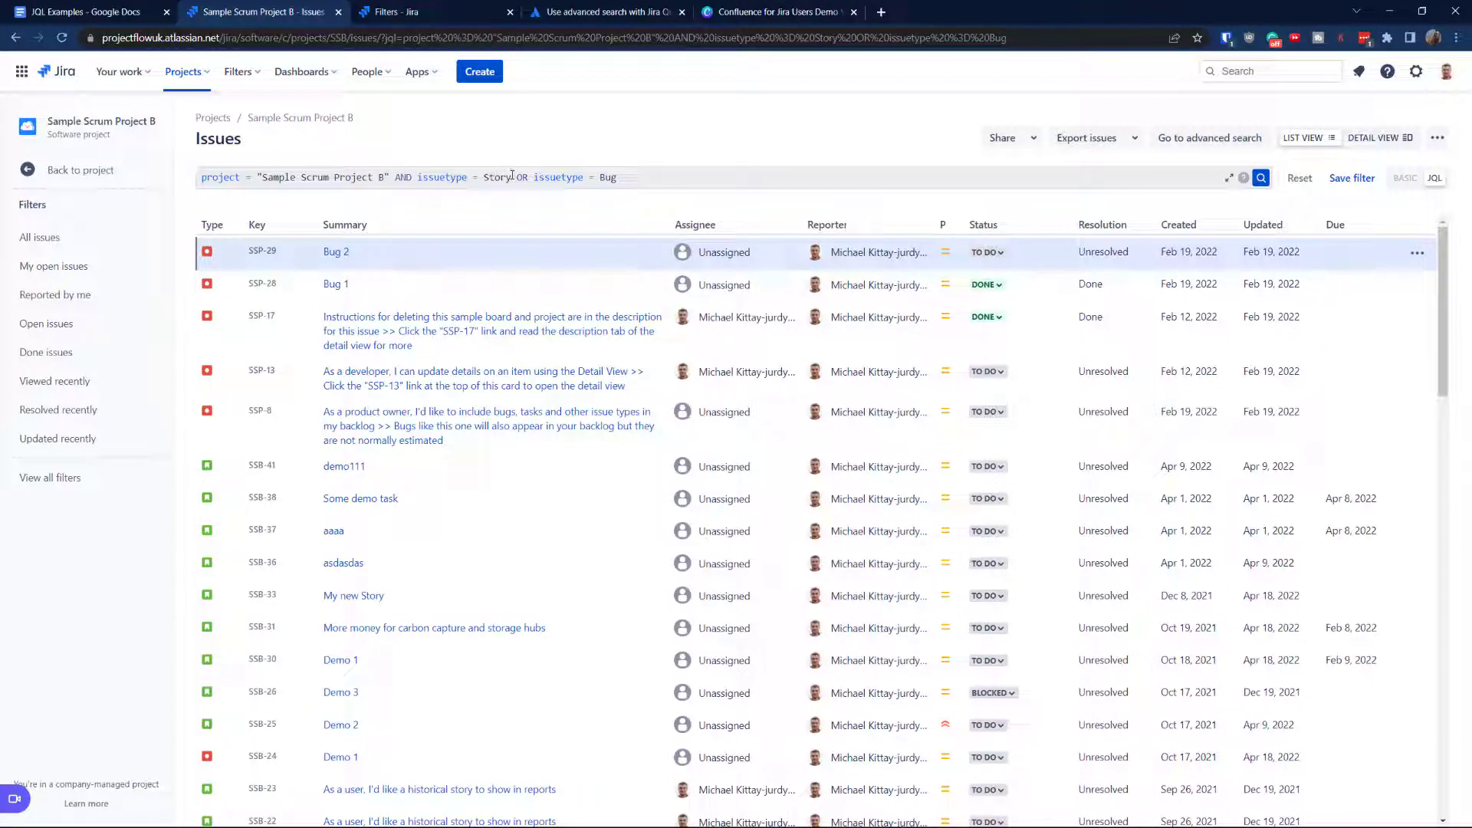
# - Enclose the Story and Bug issuetype conditions in one pair of parentheses, rerun the search and review the full issue list
pyautogui.moveTo(511, 178); pyautogui.dragTo(440, 178)
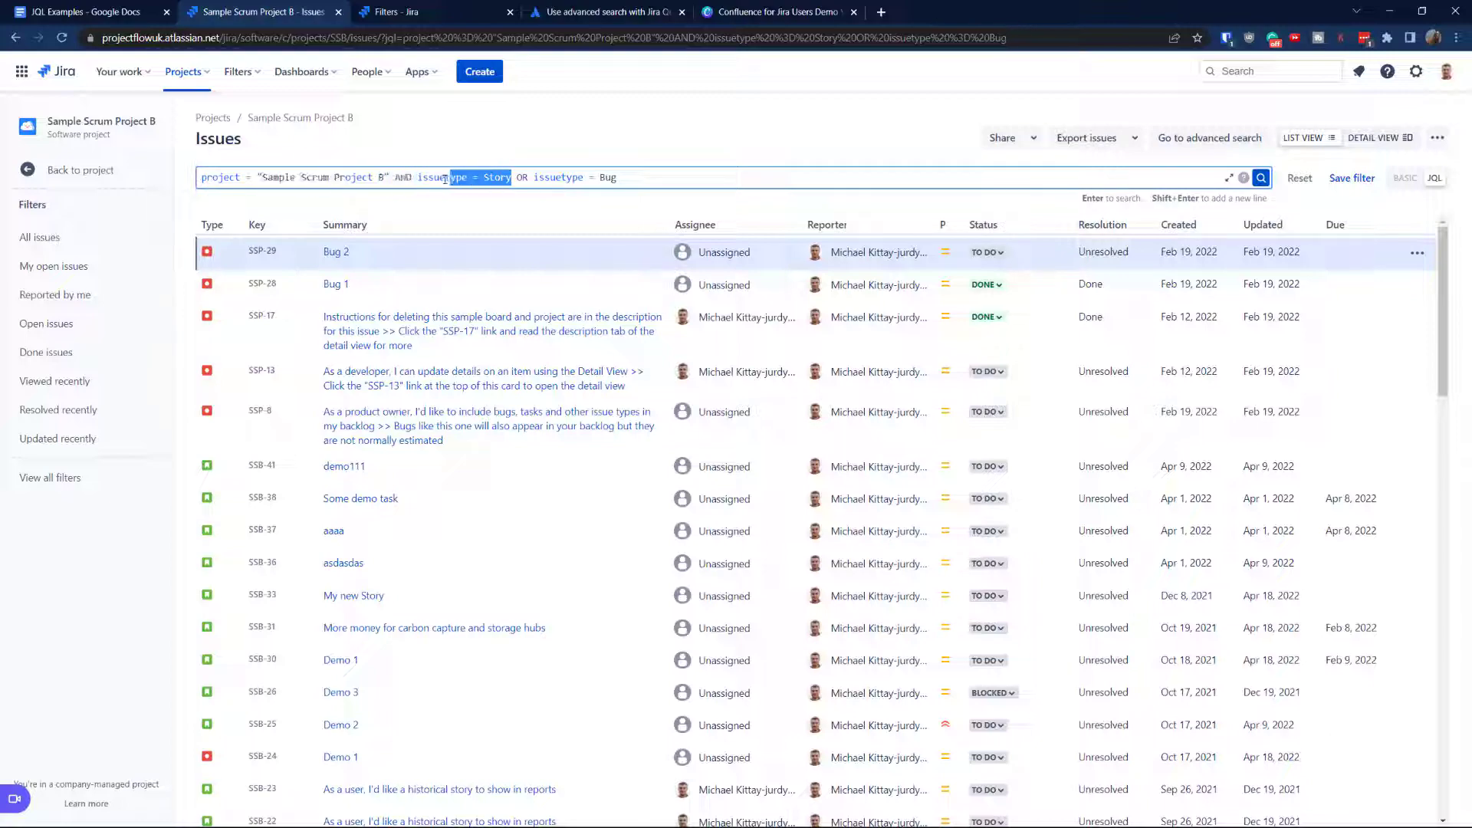
pyautogui.click(534, 177)
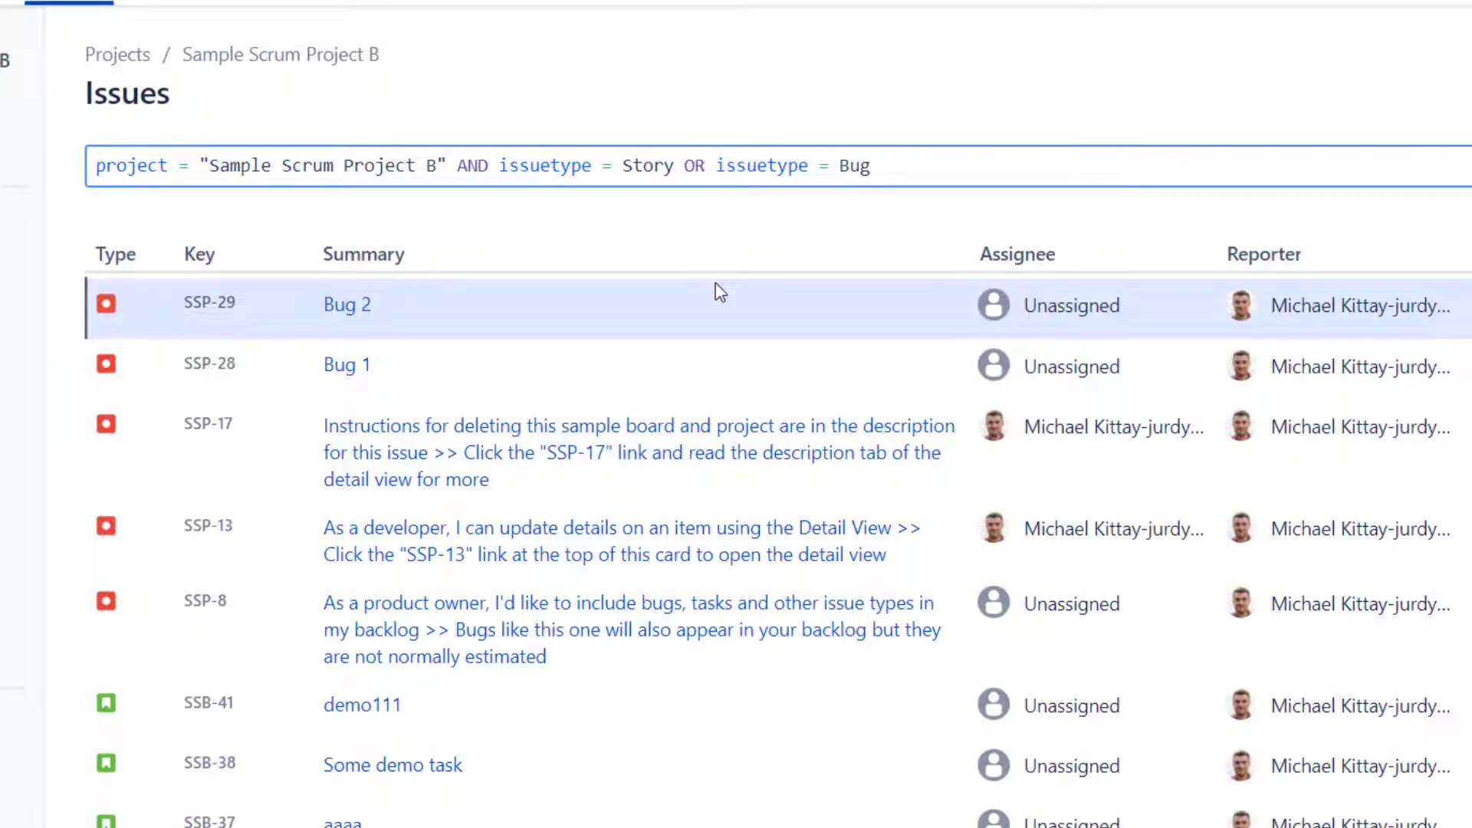
pyautogui.click(500, 167)
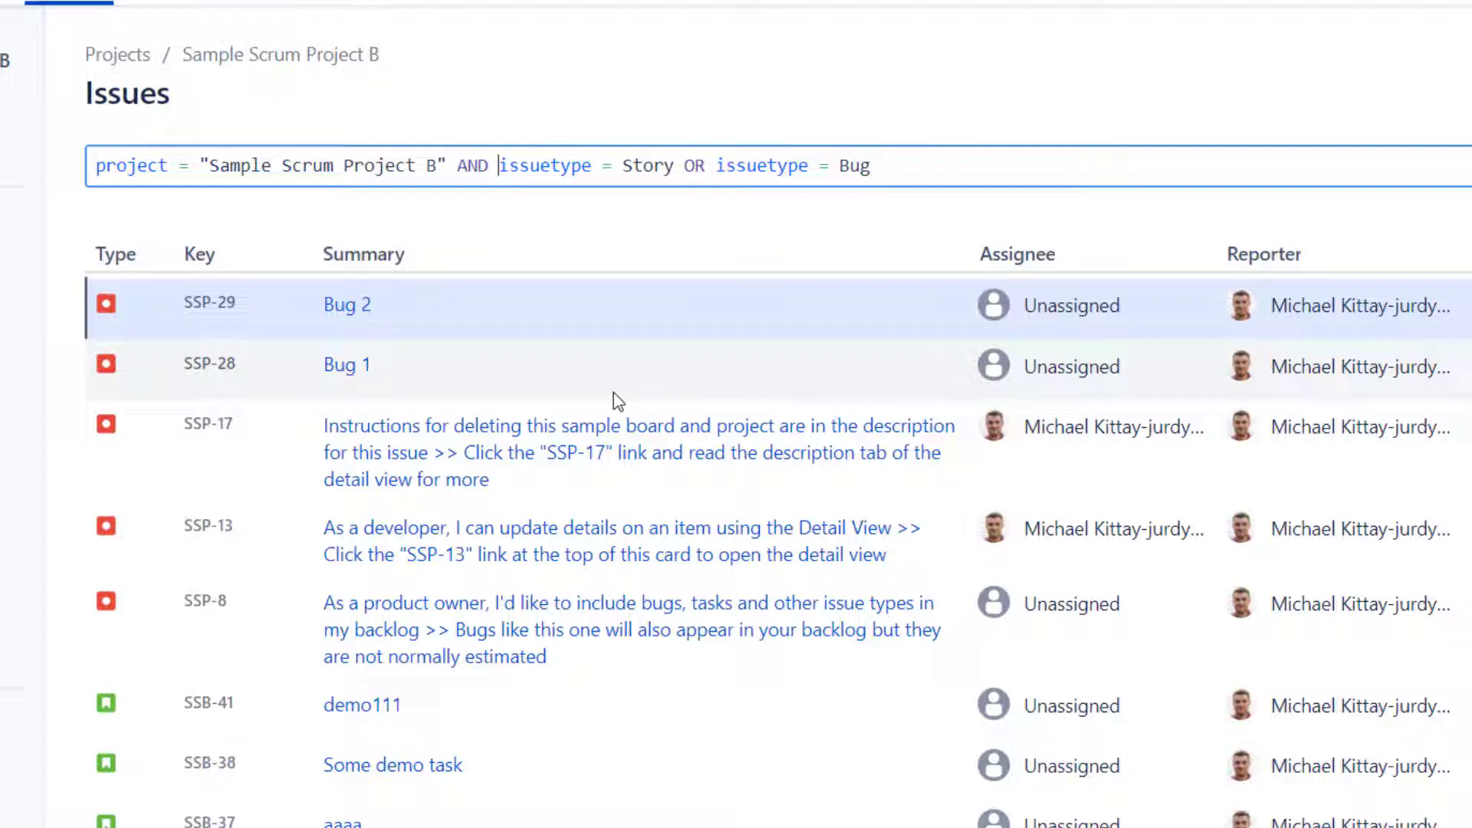
pyautogui.write('(')
pyautogui.scroll(-5, 617, 401)
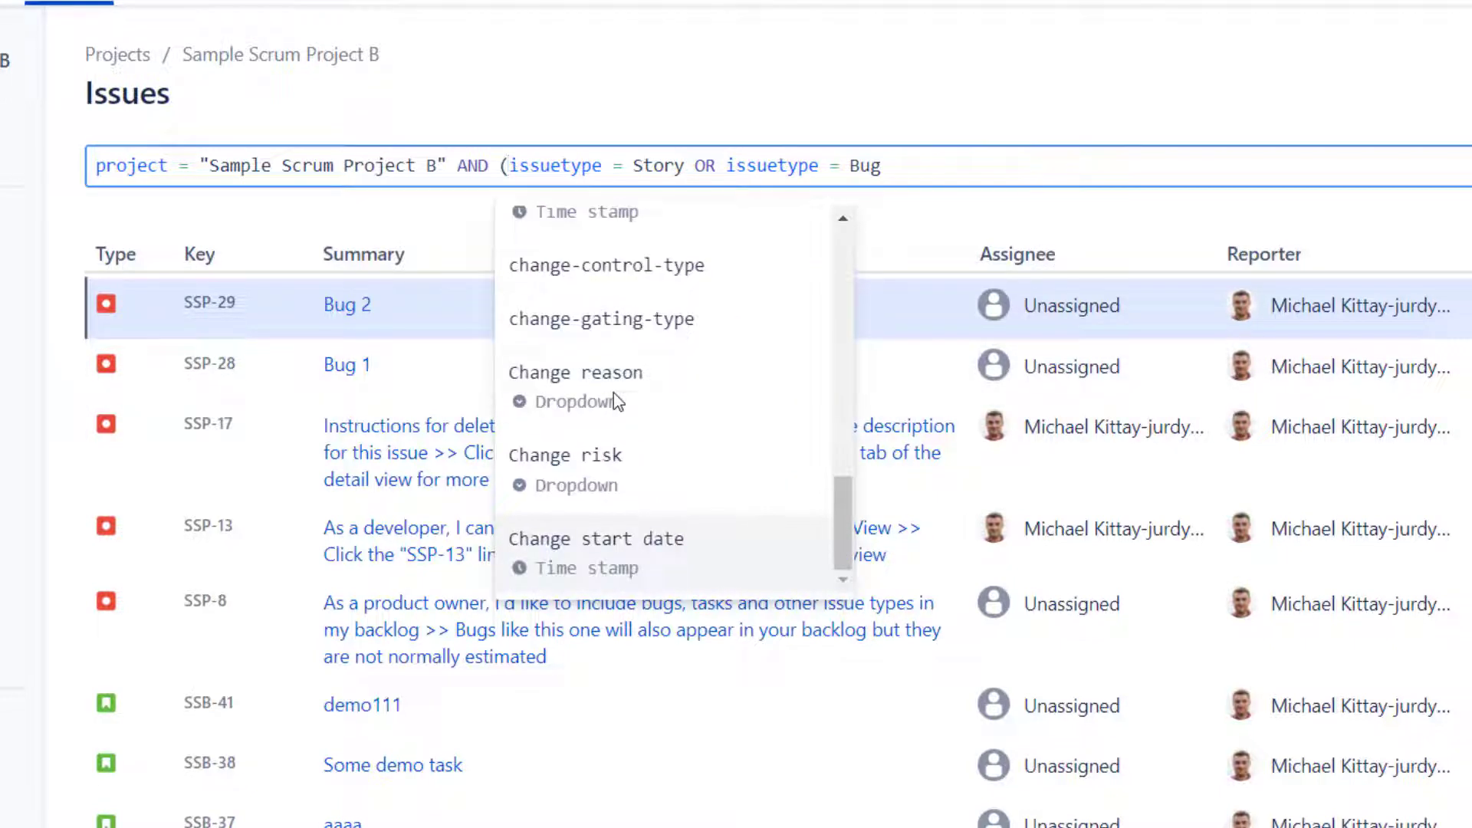
pyautogui.click(906, 178)
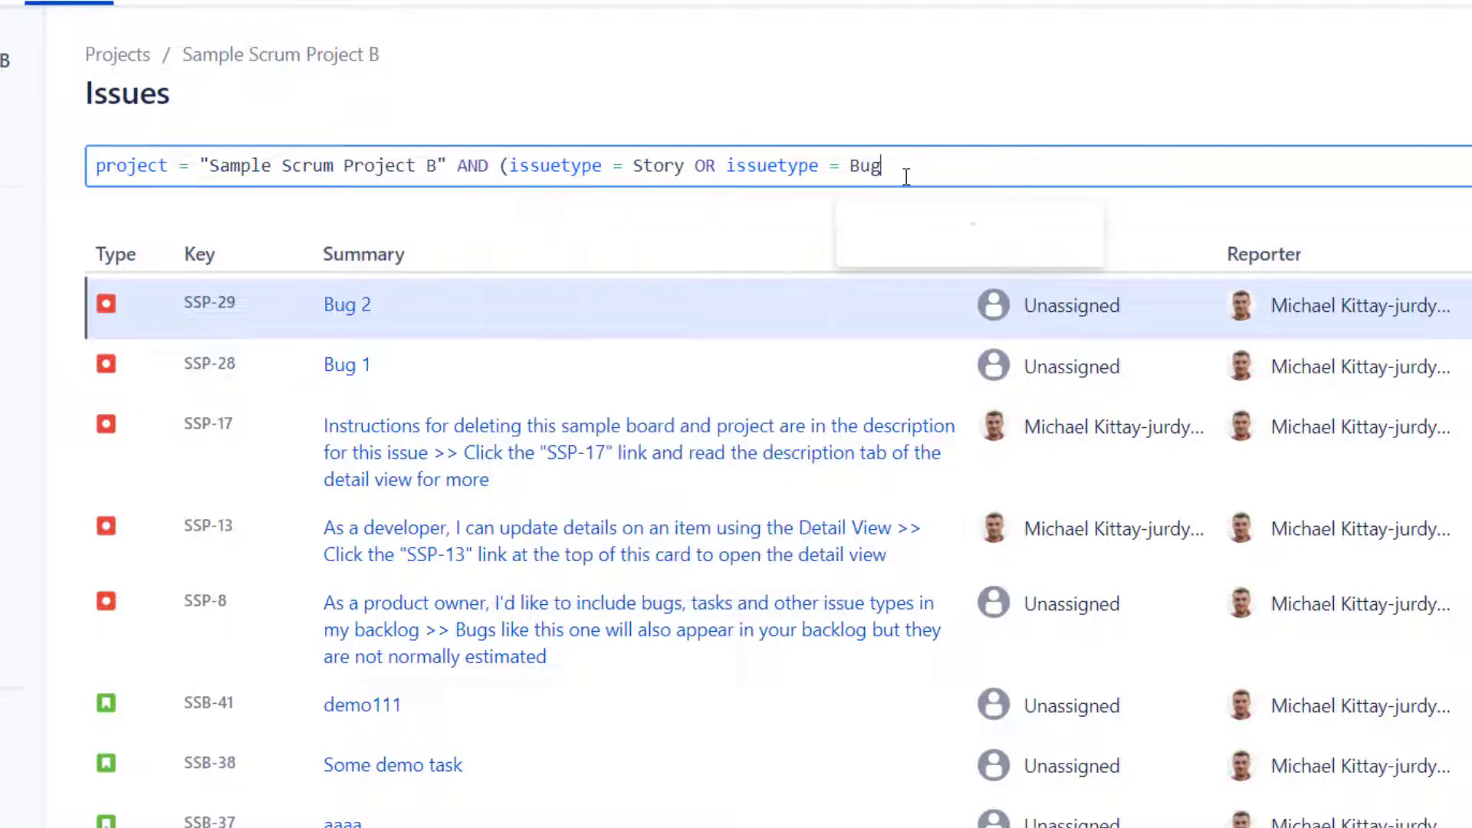
pyautogui.write(')')
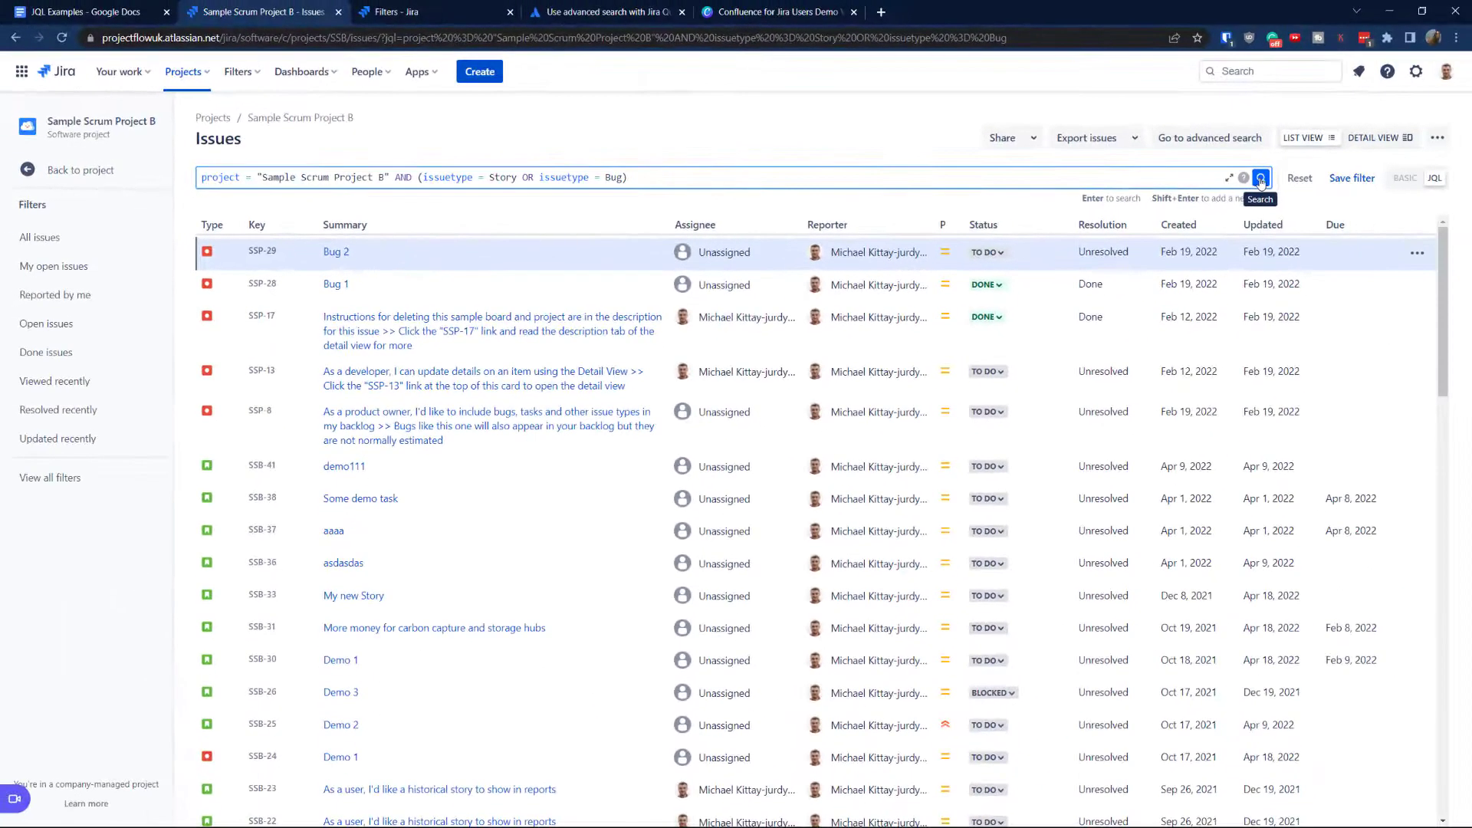
pyautogui.click(1261, 178)
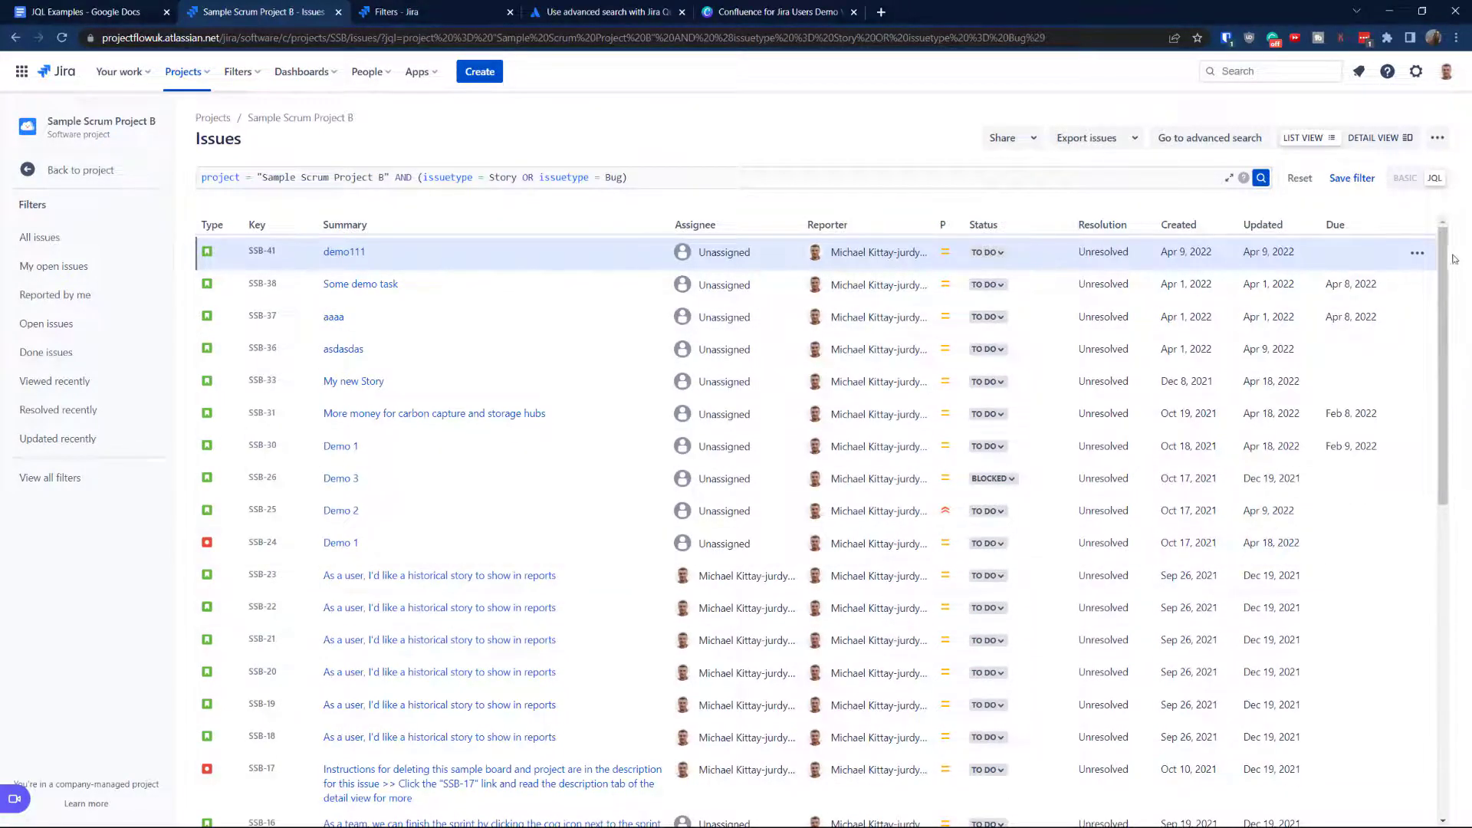
pyautogui.scroll(-15, 1419, 460)
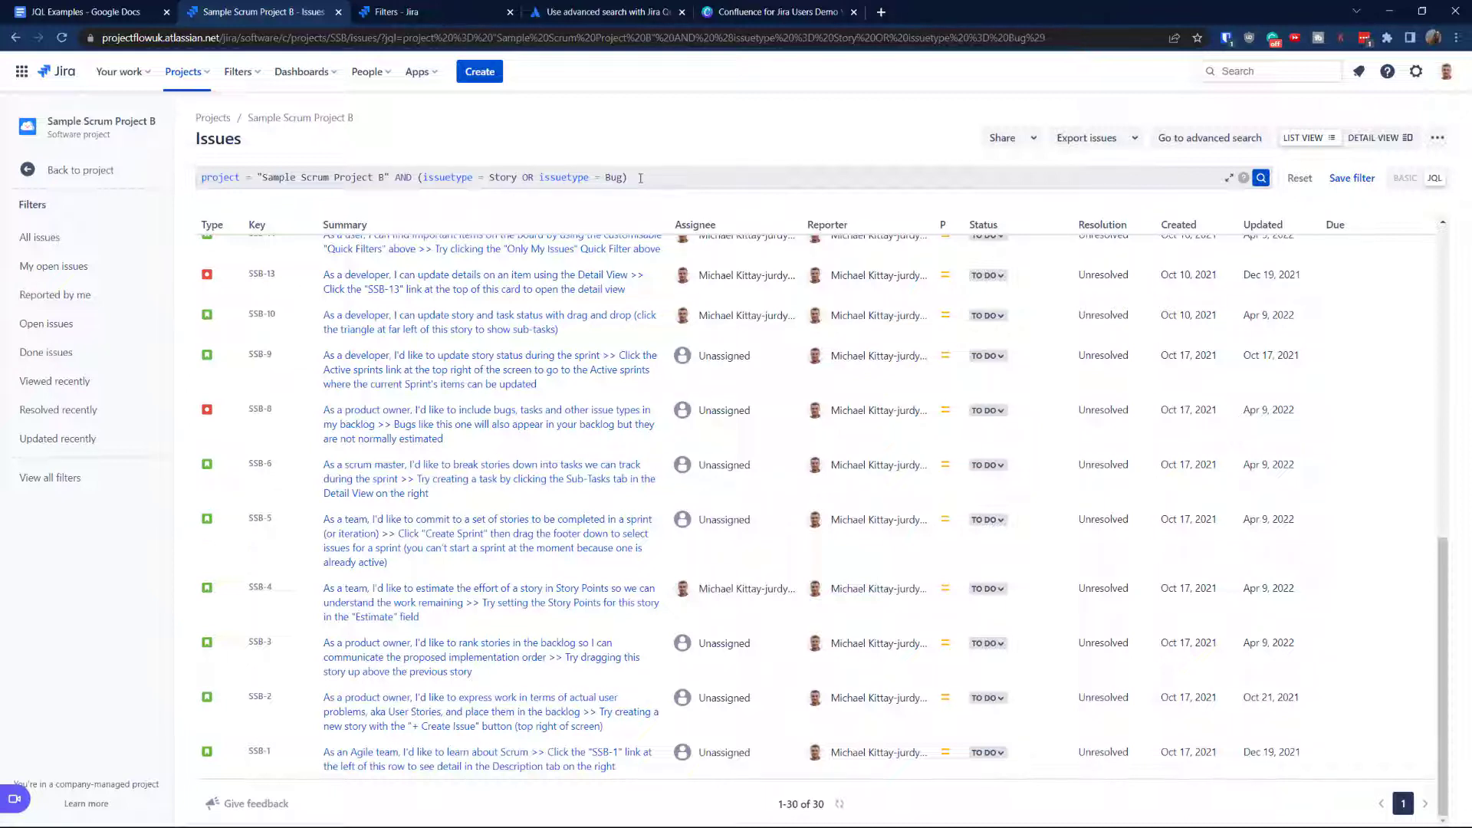
# - Replace the parenthesised issue type conditions after AND with issuetype and the IN operator
pyautogui.moveTo(640, 178); pyautogui.dragTo(422, 178)
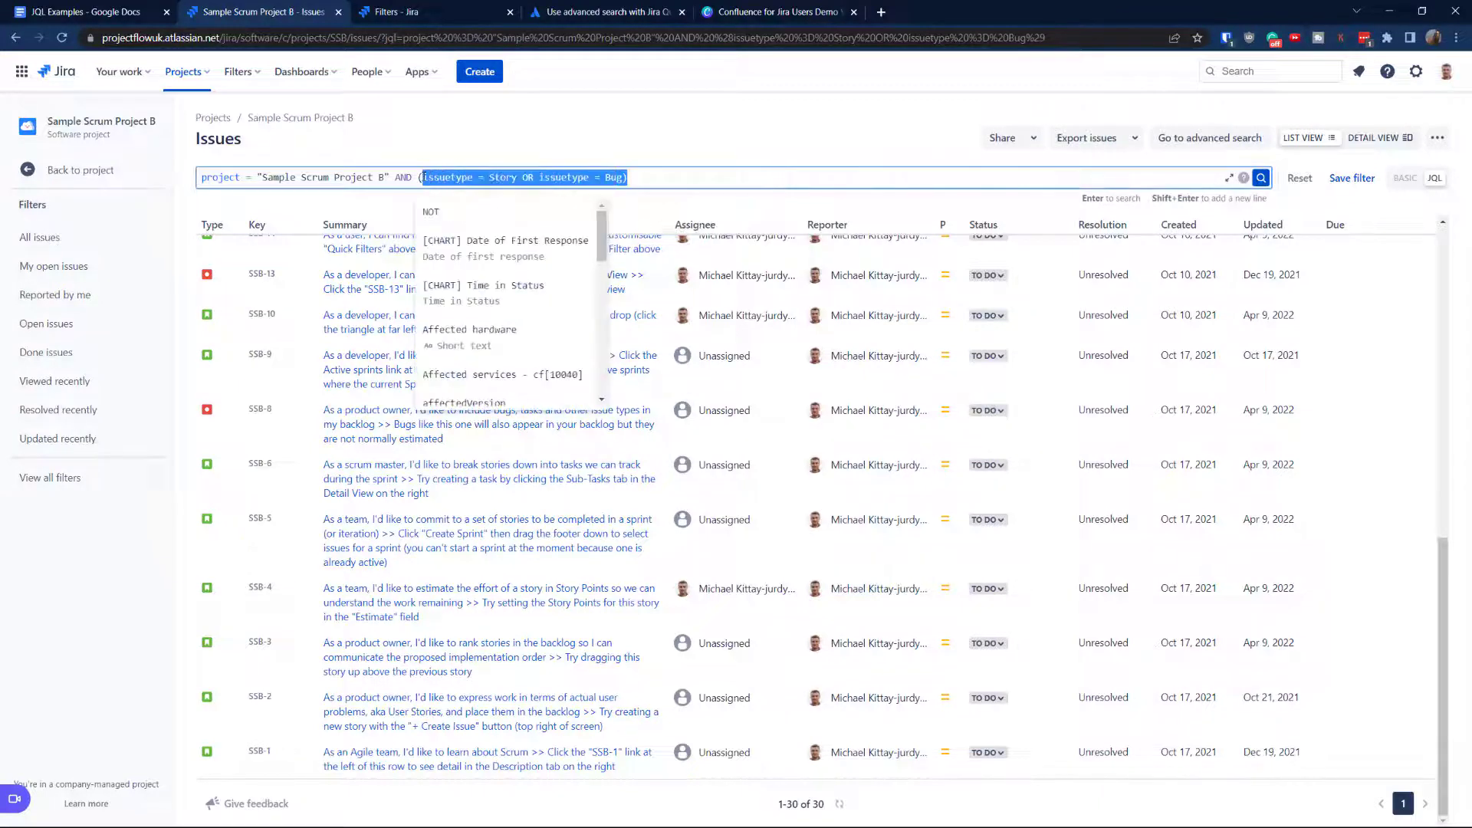
pyautogui.write('issu')
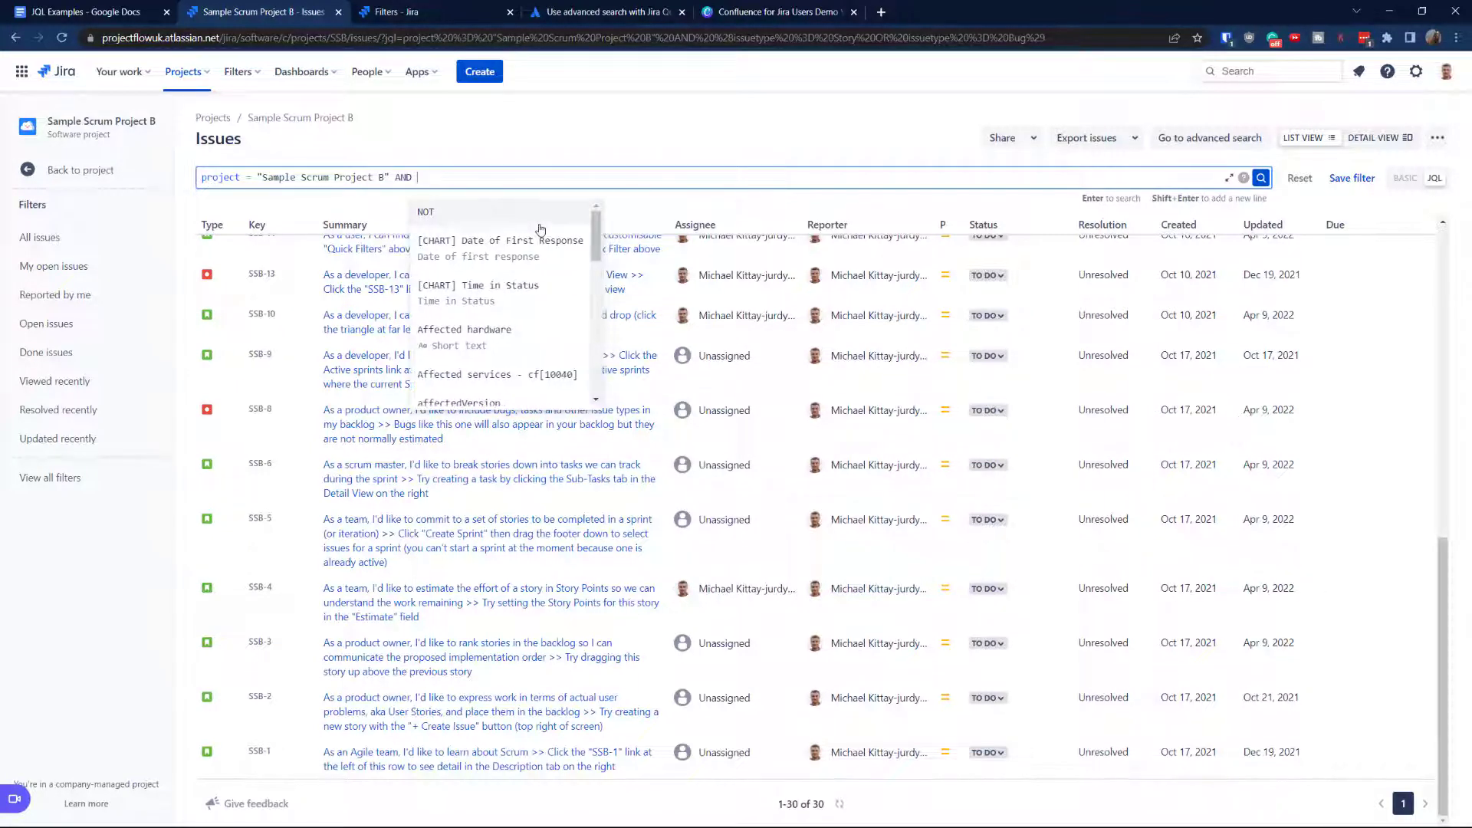
pyautogui.write('e')
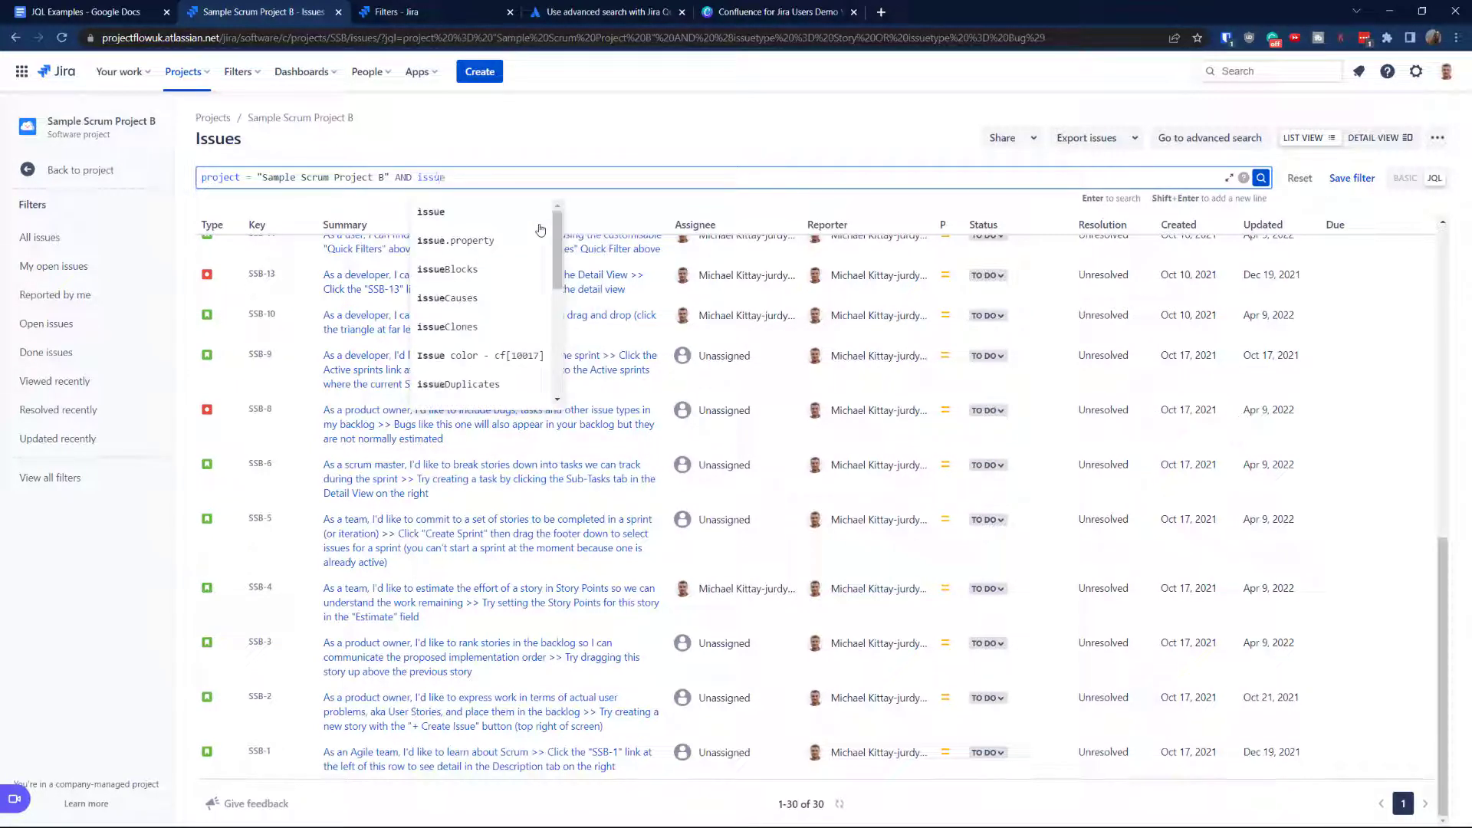
pyautogui.write('type')
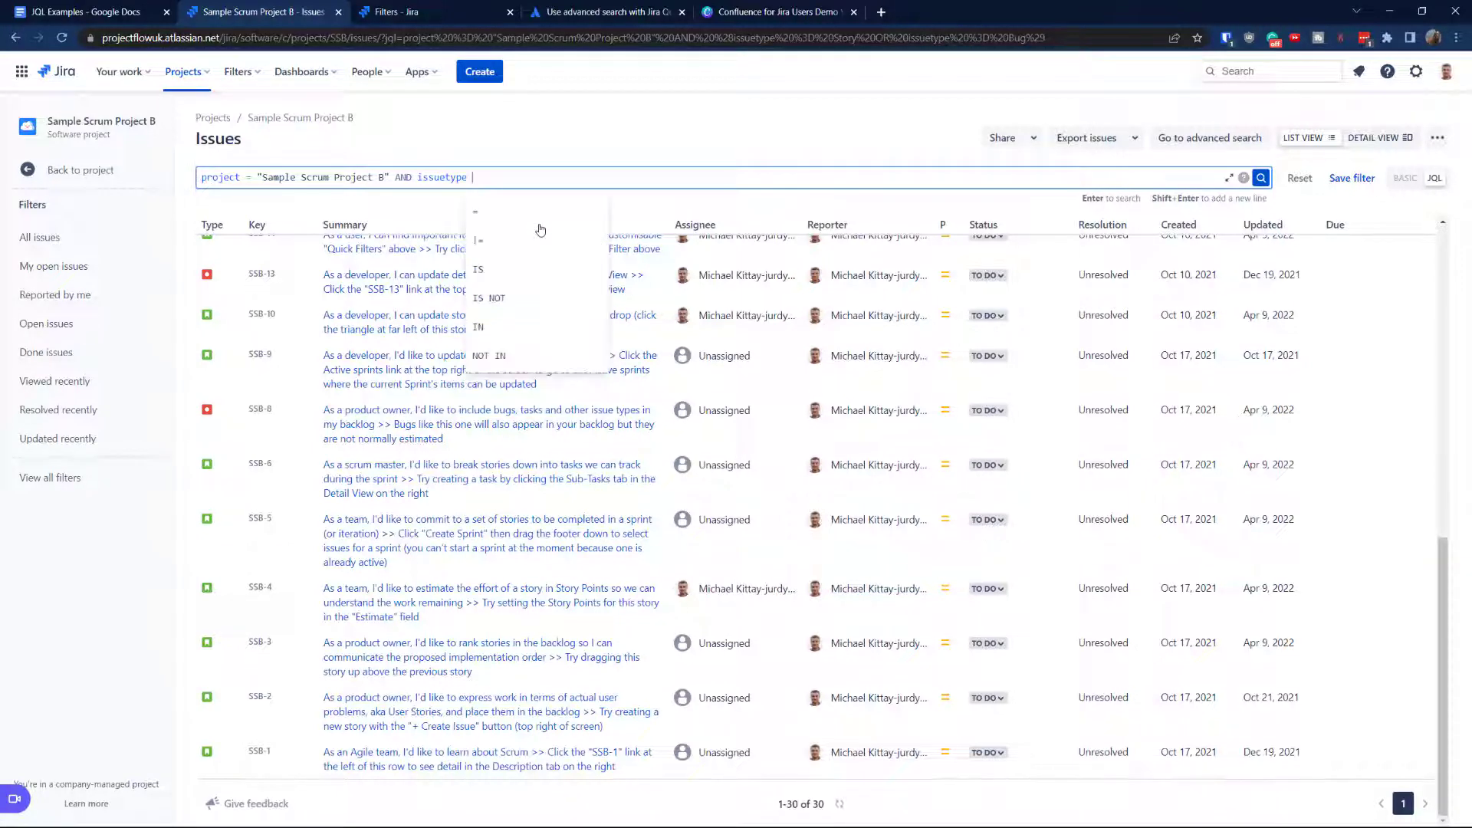
pyautogui.press('Down')
pyautogui.press('Down')
pyautogui.press('Down')
pyautogui.press('Down')
pyautogui.press('Return')
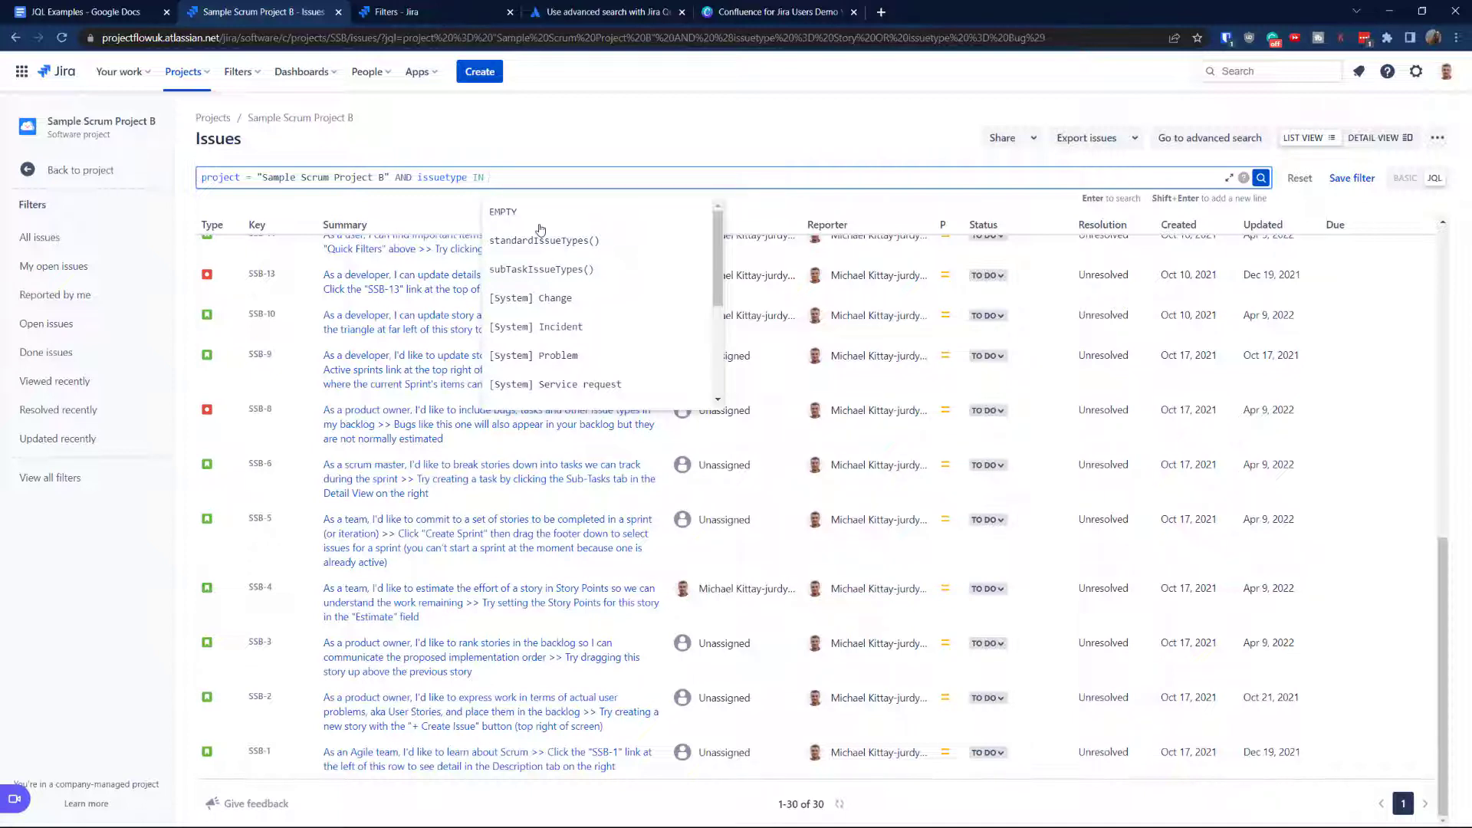
# - Complete the IN condition with the list (Story,Bug), run the search and review the listed issues
pyautogui.write('story')
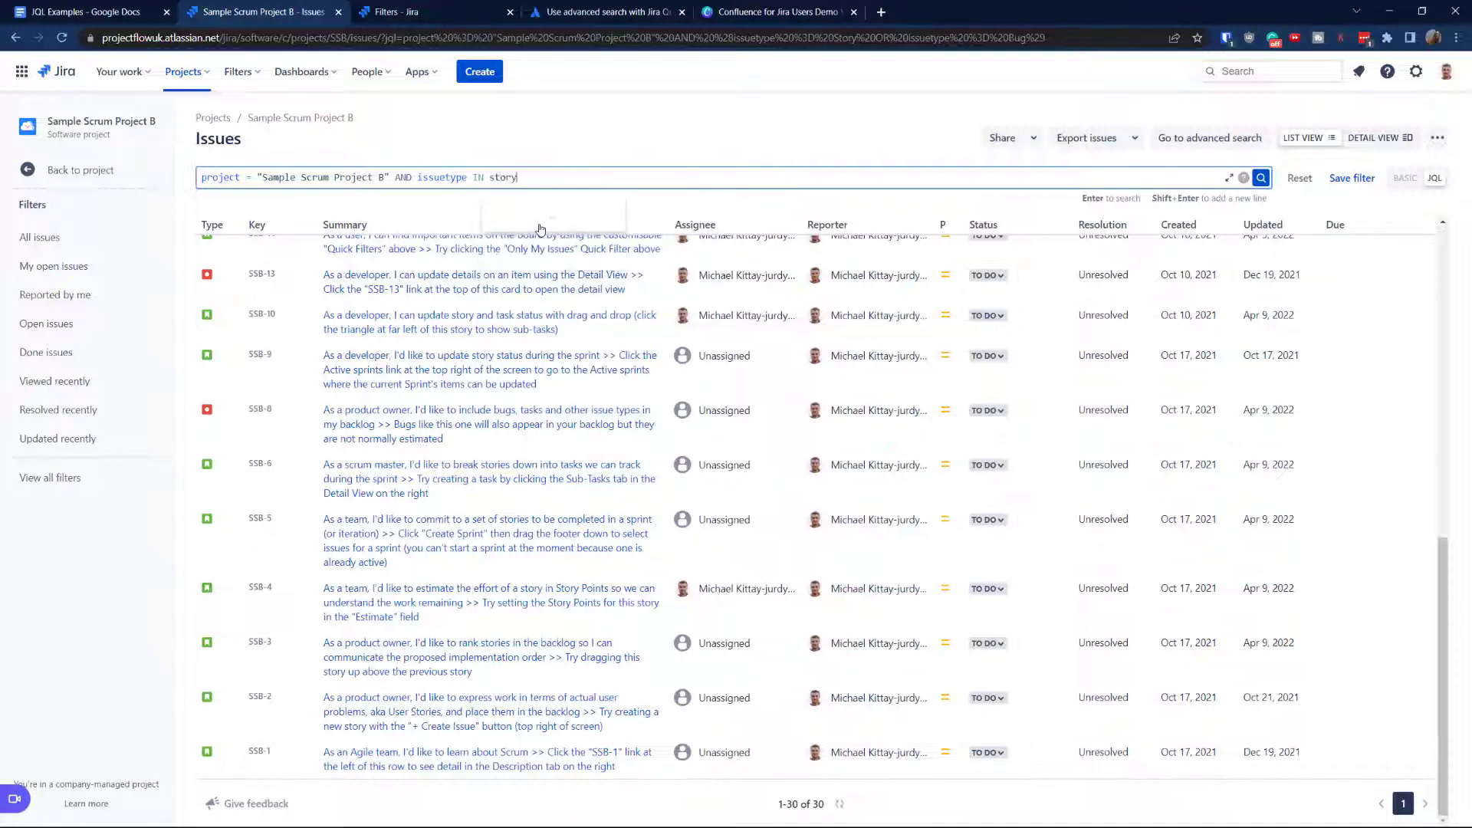
pyautogui.click(518, 222)
pyautogui.write(',')
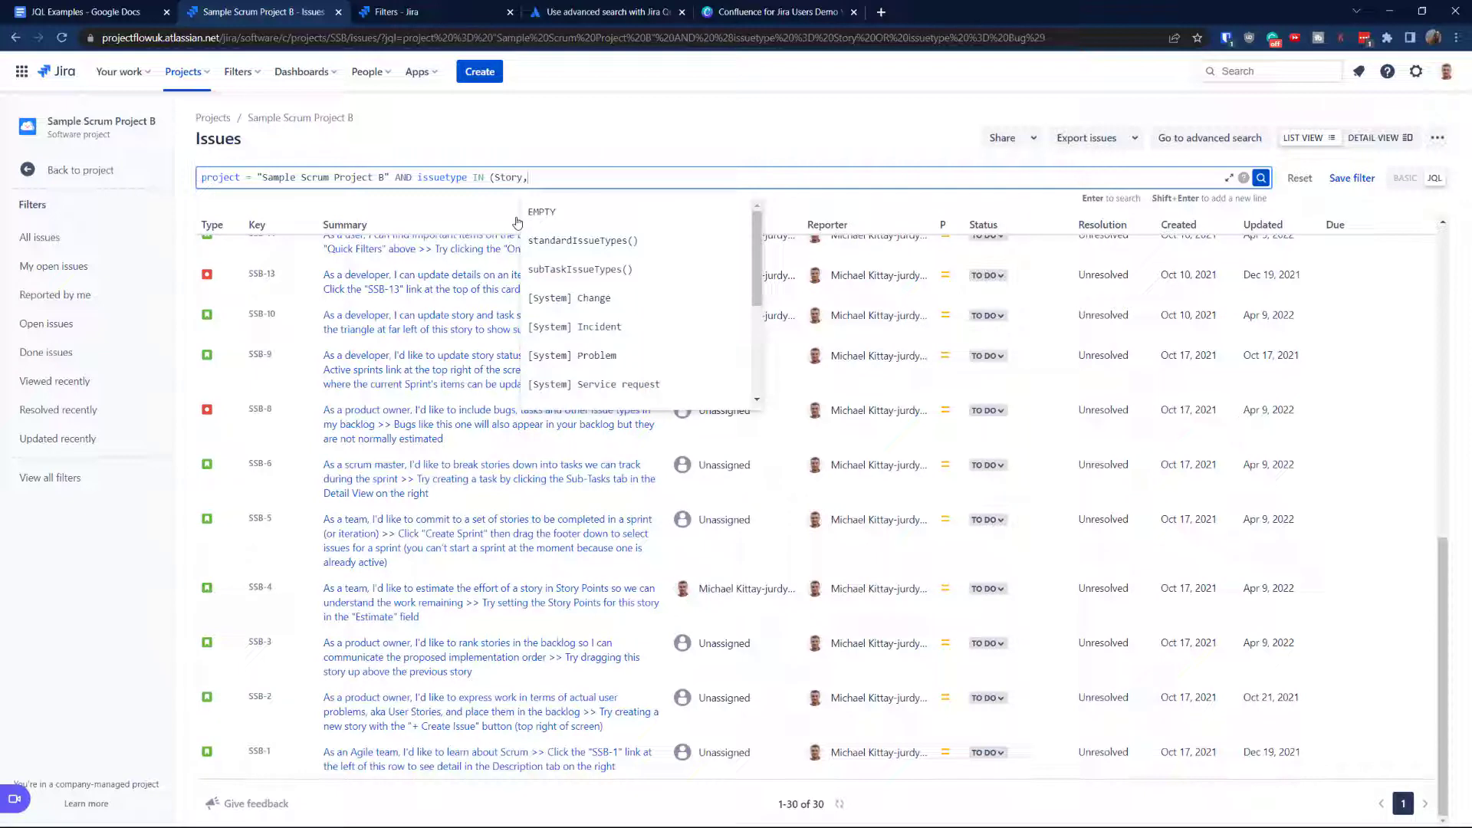
pyautogui.write('bug')
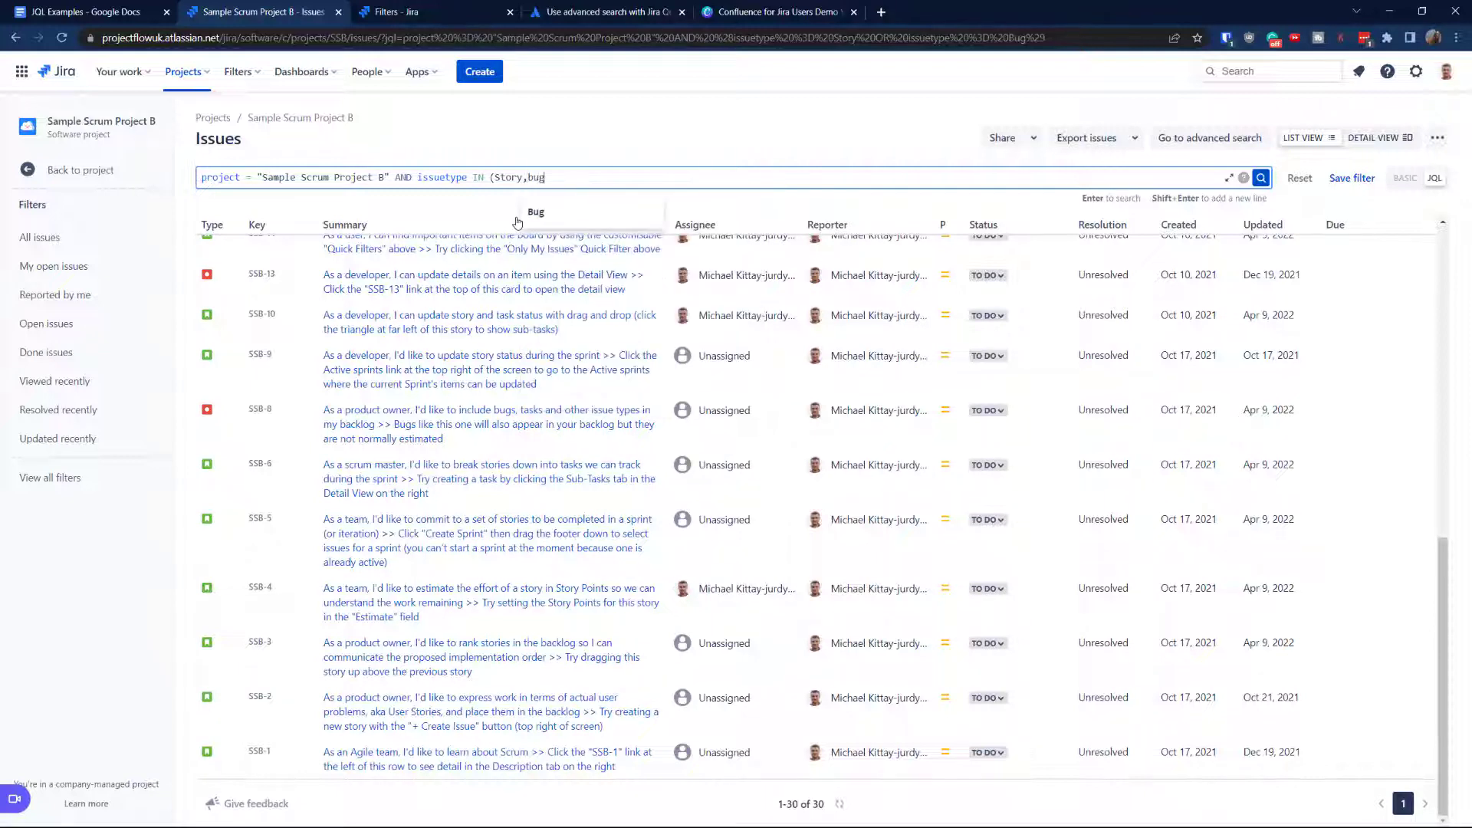
pyautogui.click(529, 213)
pyautogui.write(')')
pyautogui.click(1261, 178)
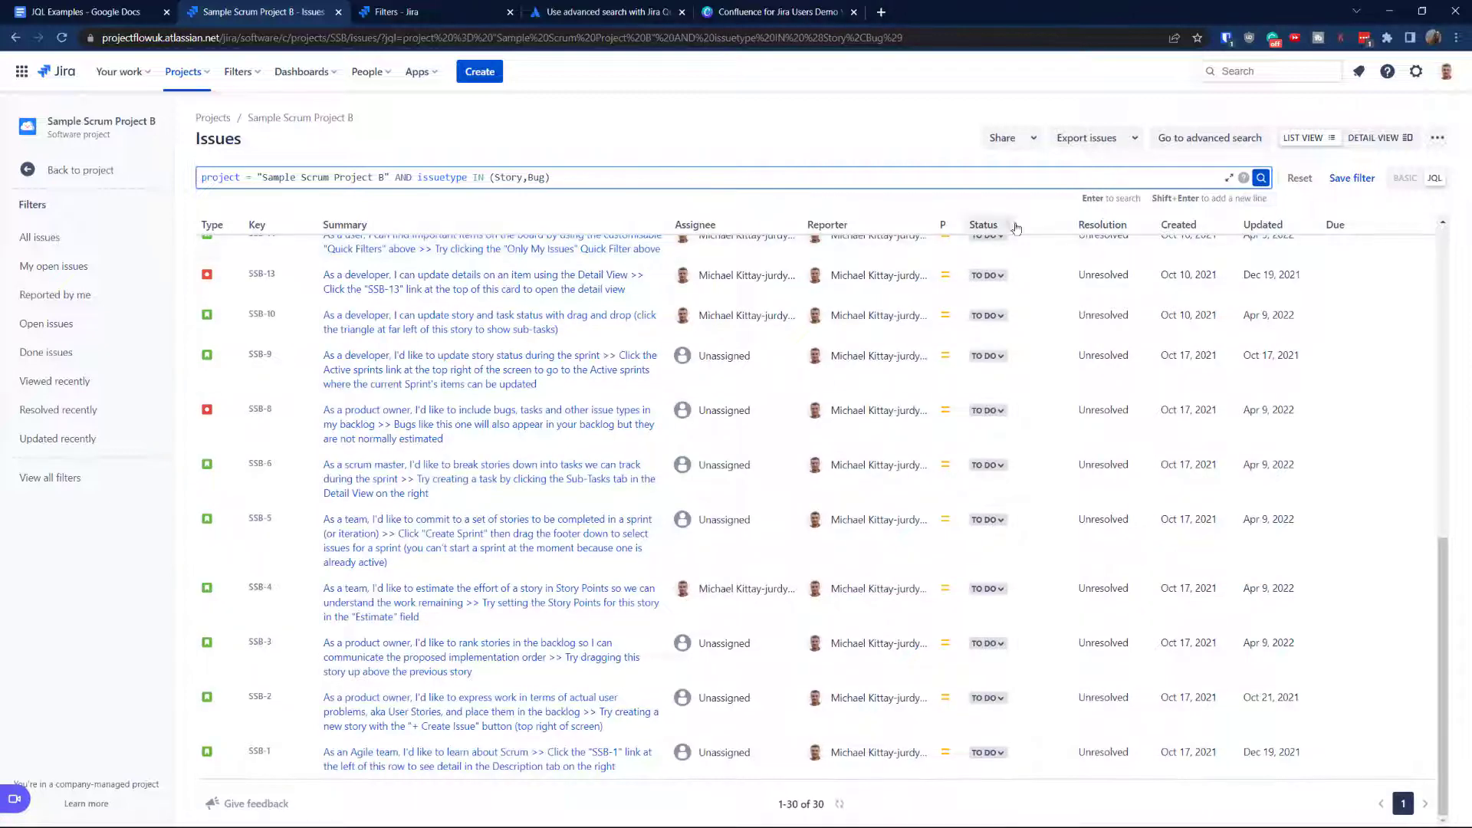
pyautogui.scroll(10, 951, 345)
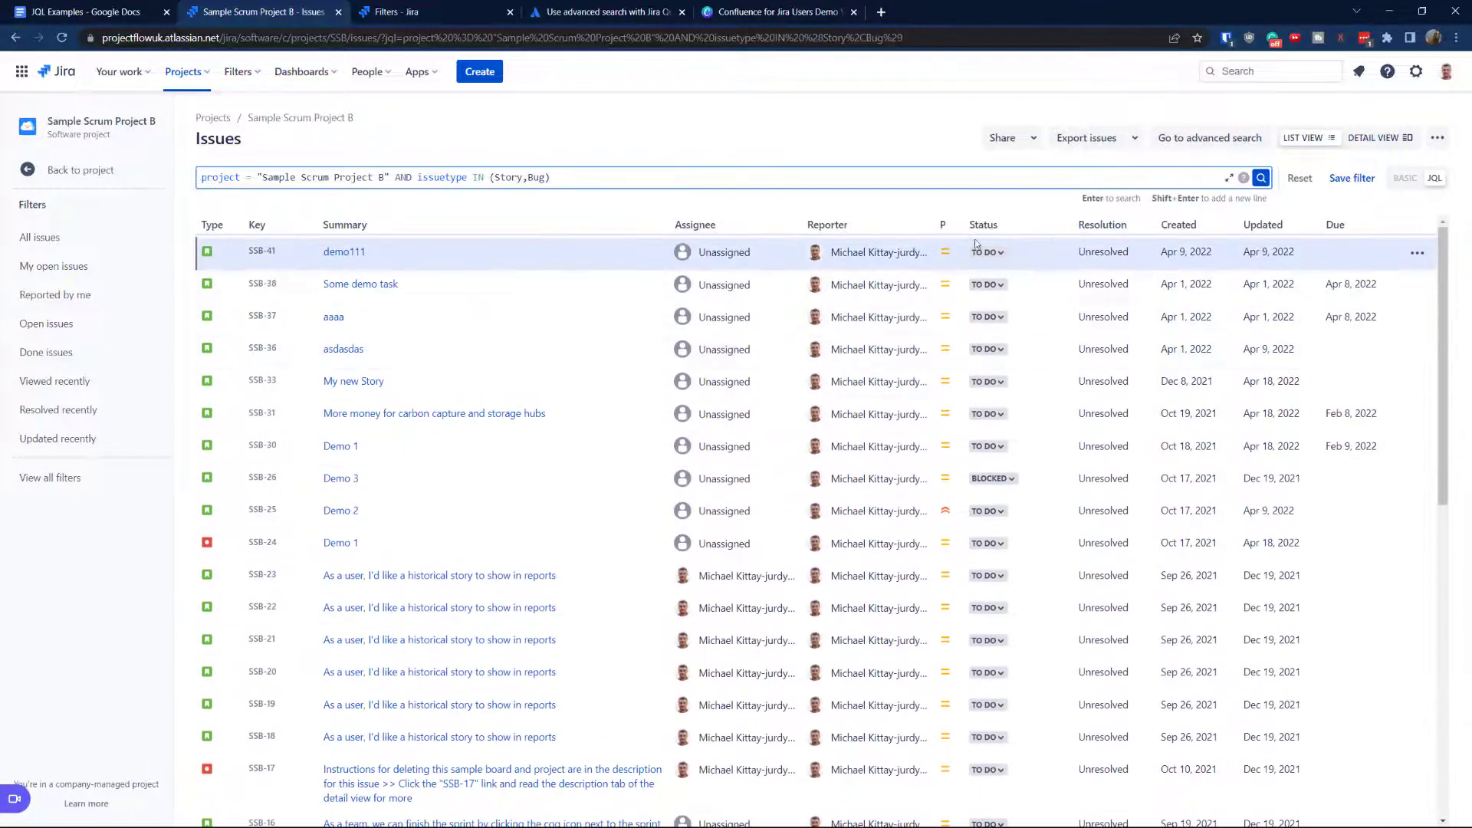
# - Sort the Story and Bug results by creation date in ascending order and look through the reordered issue list
pyautogui.click(1191, 230)
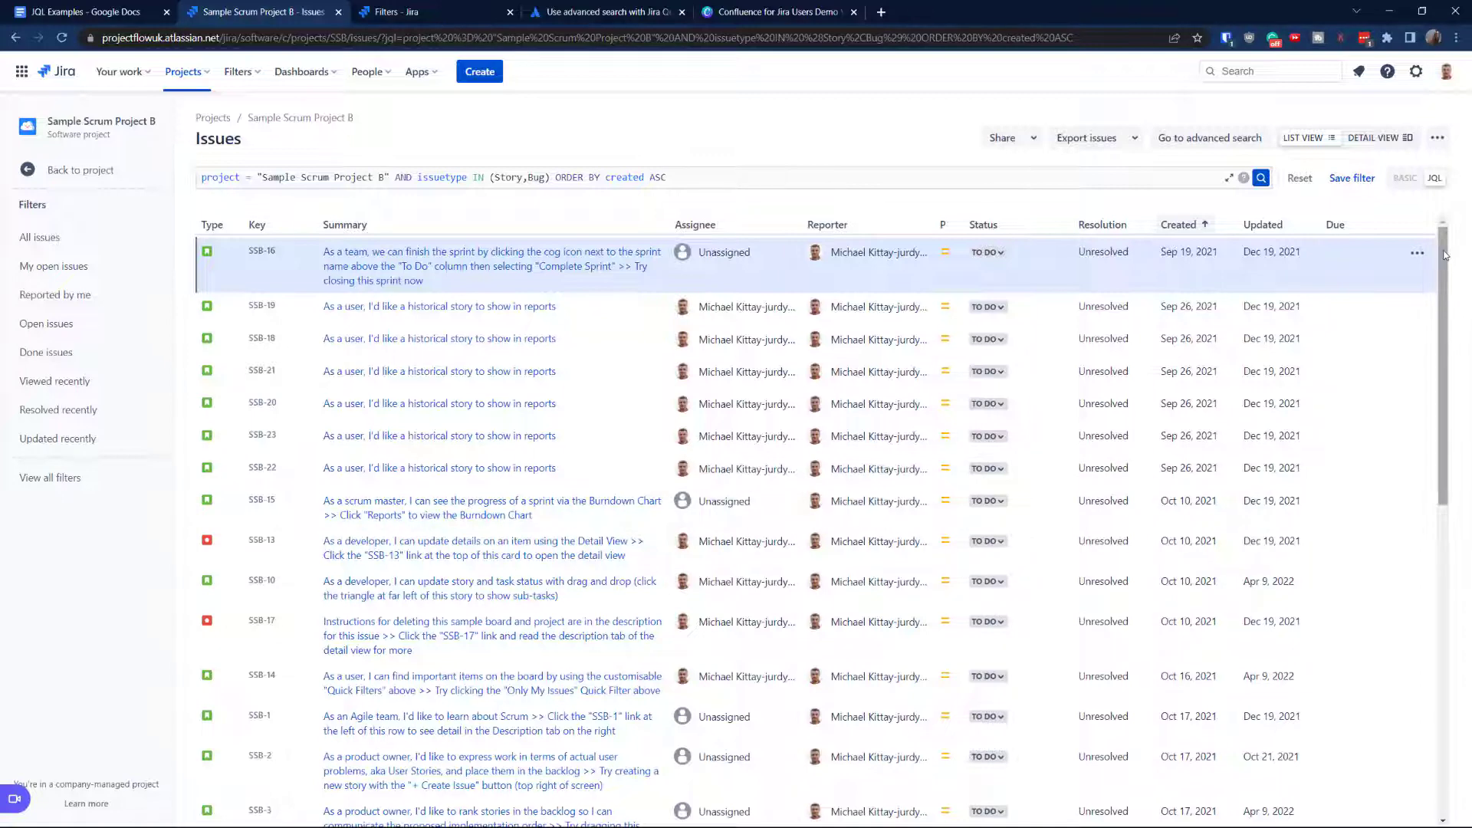
pyautogui.scroll(-10, 1191, 424)
pyautogui.scroll(-2, 1191, 425)
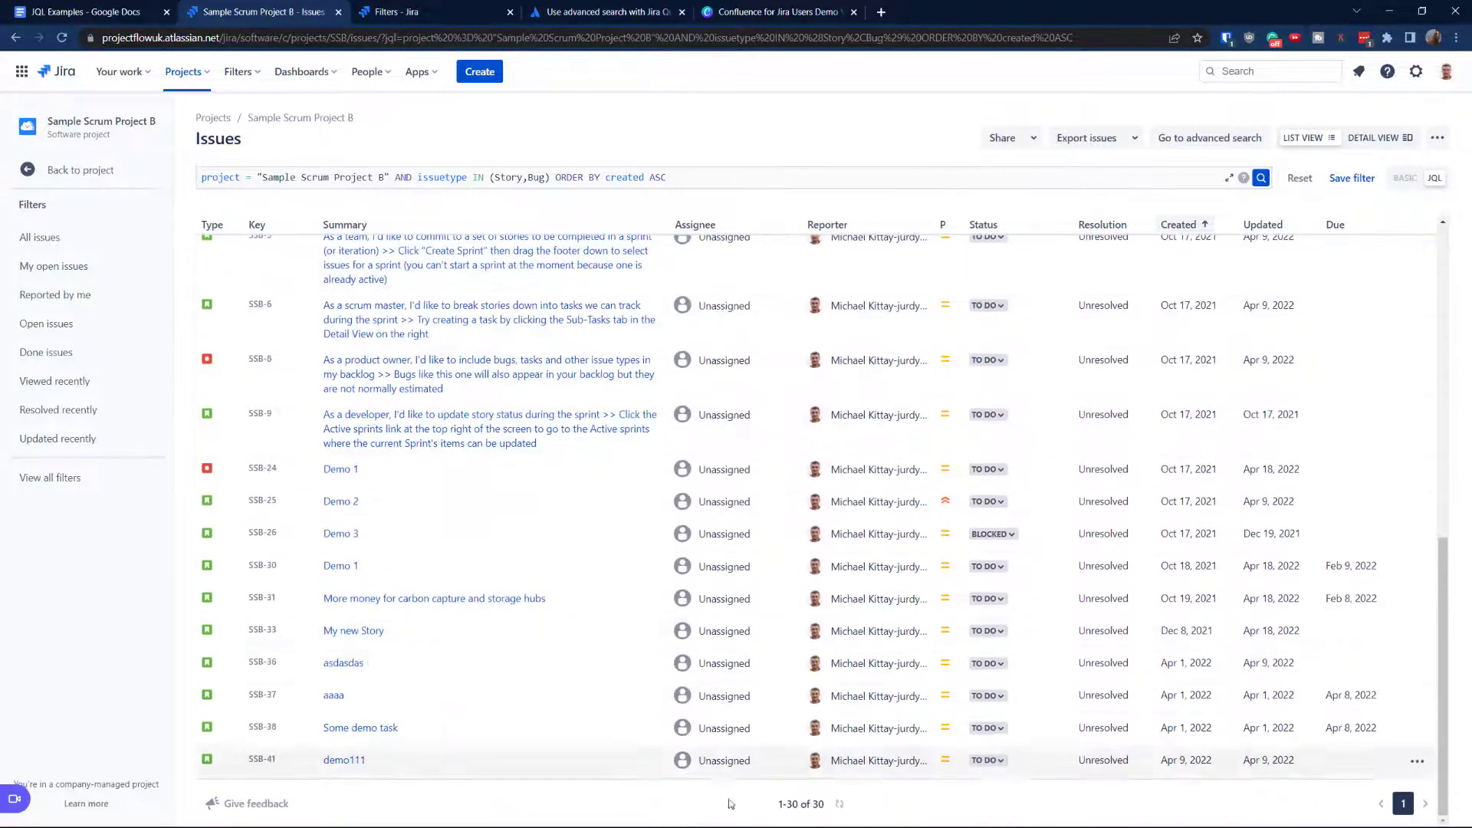
pyautogui.scroll(8, 655, 391)
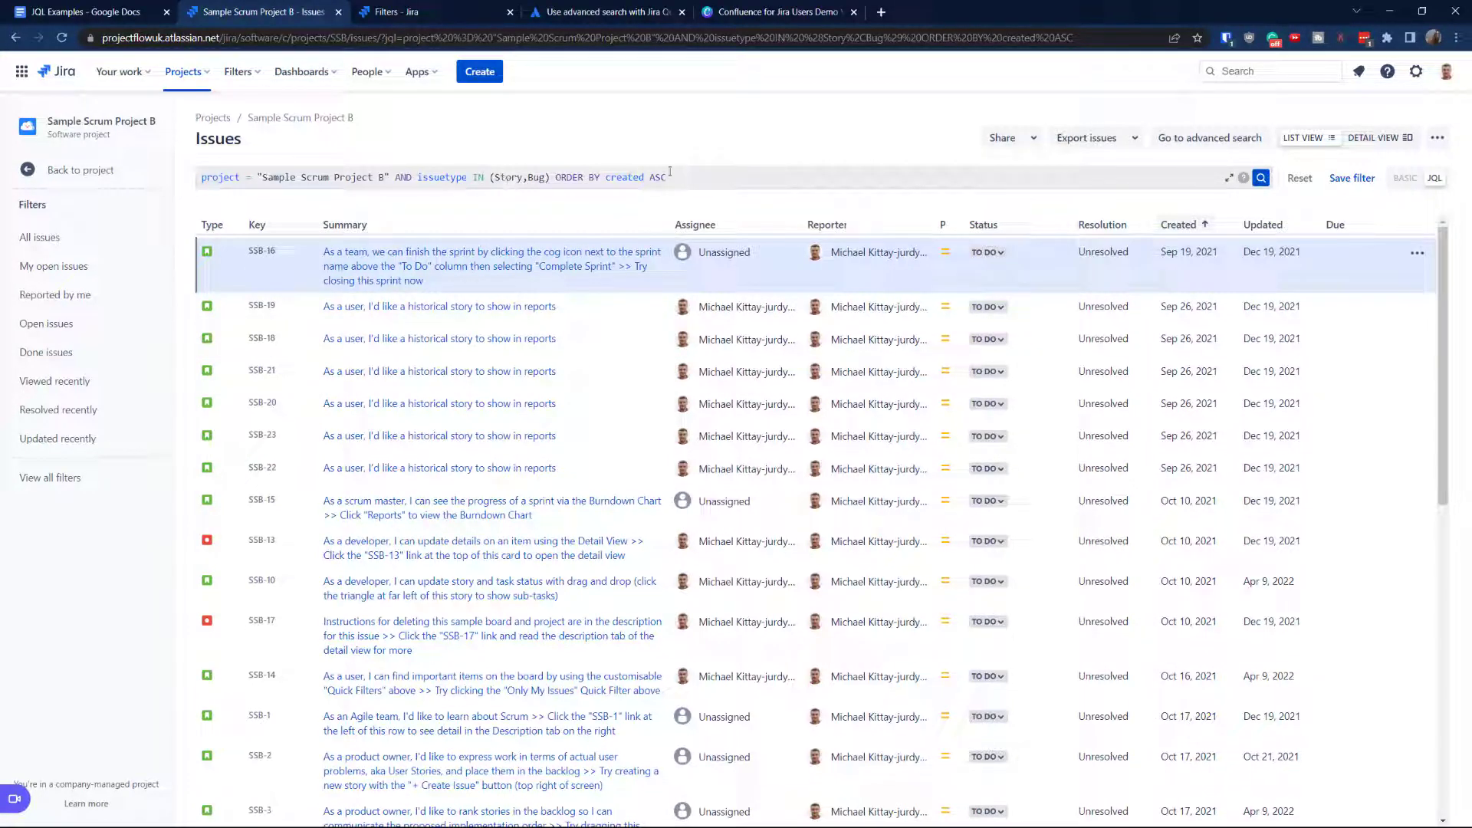
# - Remove the IN (Story,Bug) condition and the ORDER BY clause, and give issuetype the NOT IN operator instead
pyautogui.moveTo(668, 177); pyautogui.dragTo(473, 172)
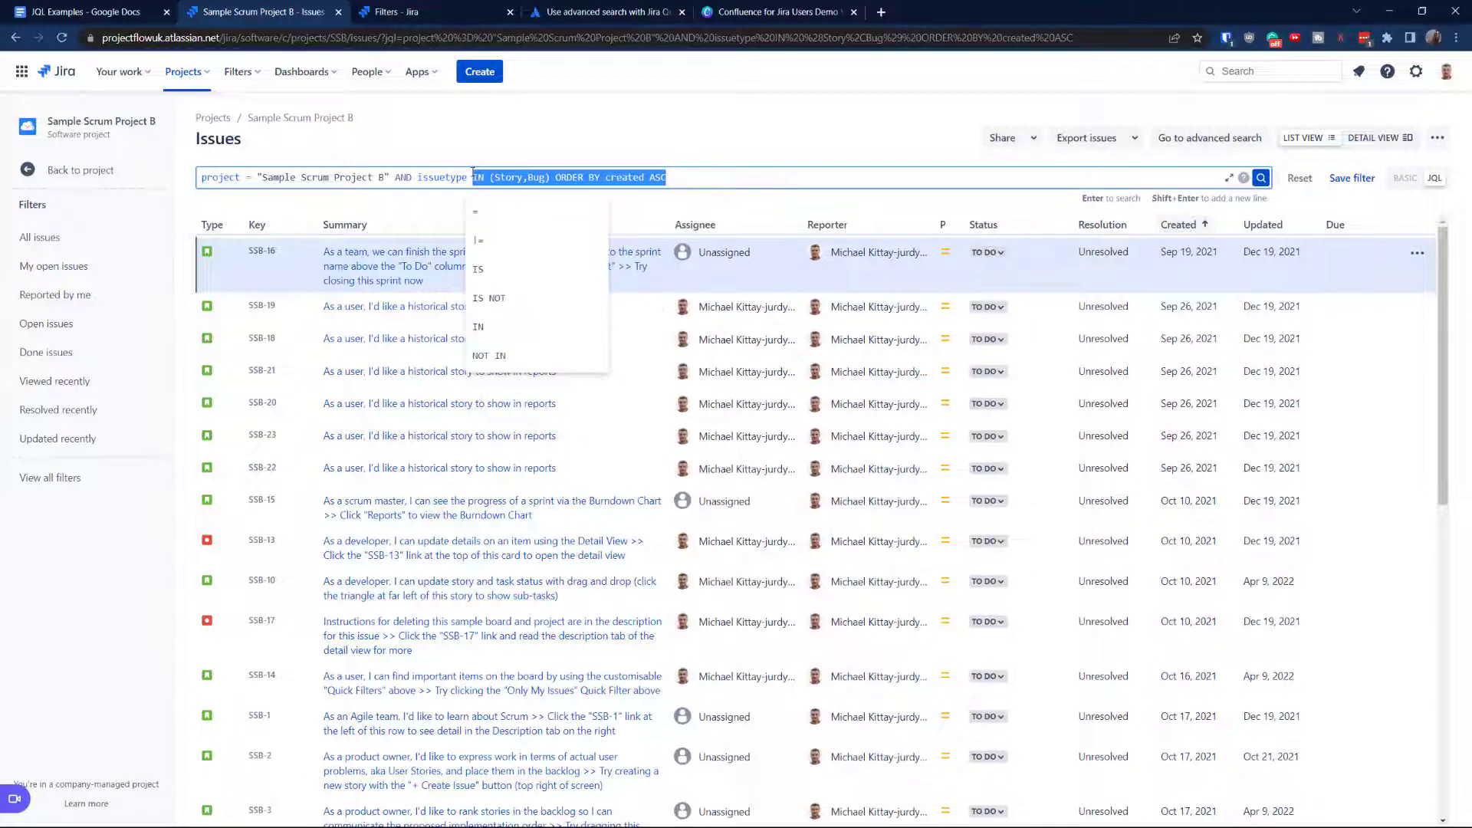
pyautogui.press('BackSpace')
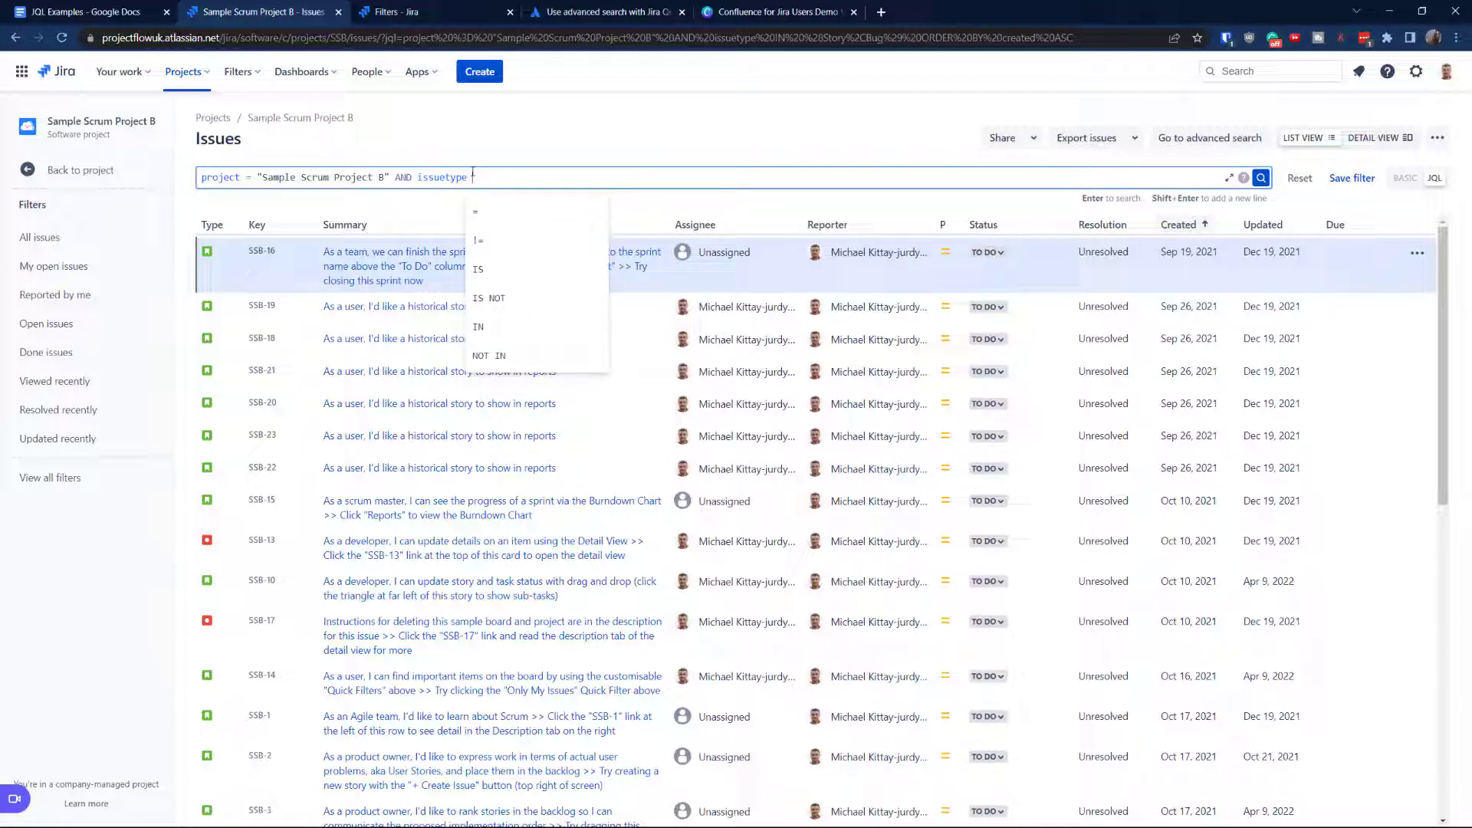
pyautogui.press('Down')
pyautogui.press('Down')
pyautogui.press('Down')
pyautogui.press('Down')
pyautogui.press('Down')
pyautogui.press('Down')
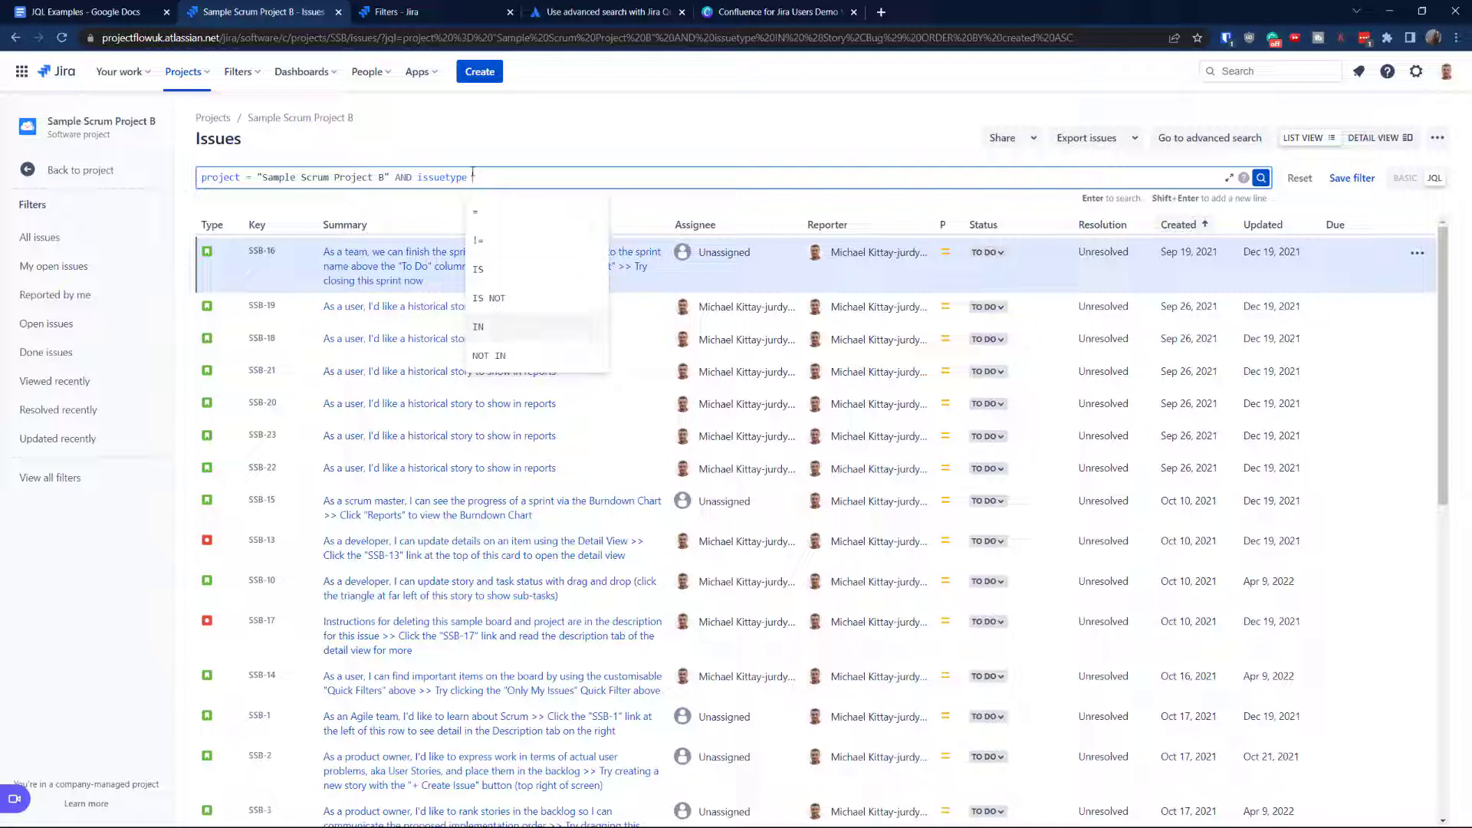
pyautogui.press('Return')
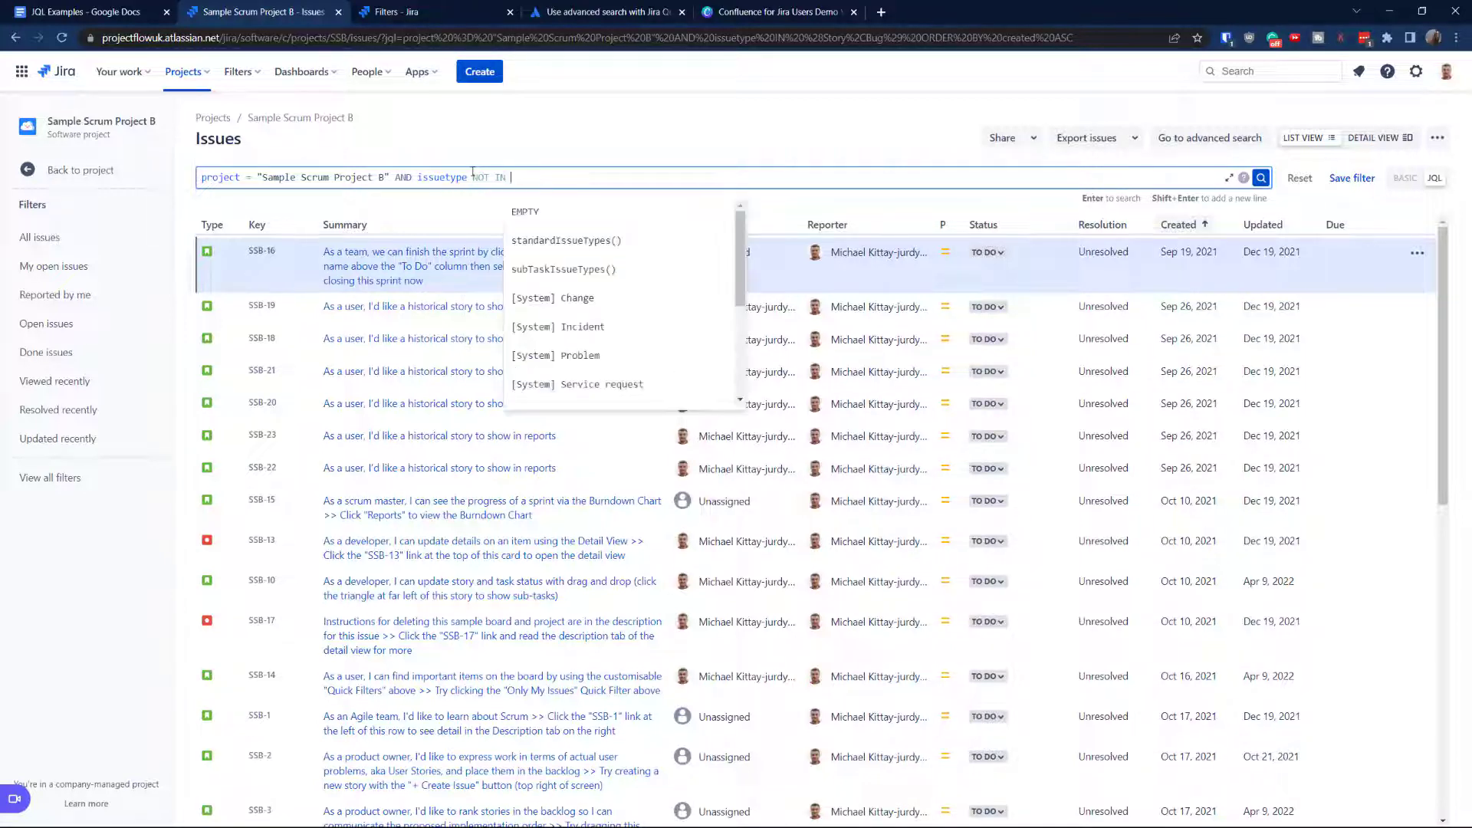
# - Complete the NOT IN condition with the list (Story), run the search and review the issue types listed
pyautogui.write('(')
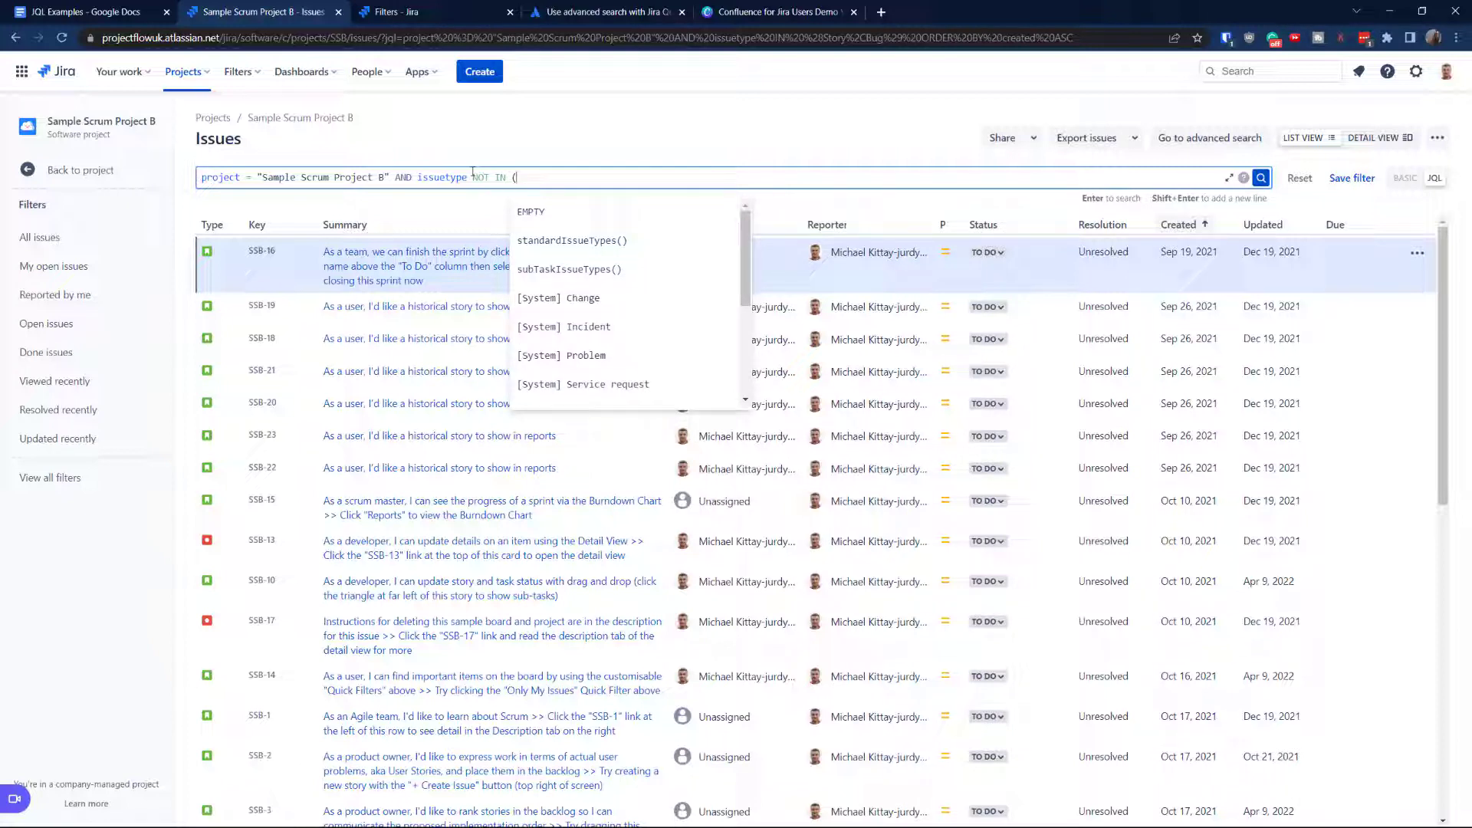
pyautogui.write('sto')
pyautogui.press('Return')
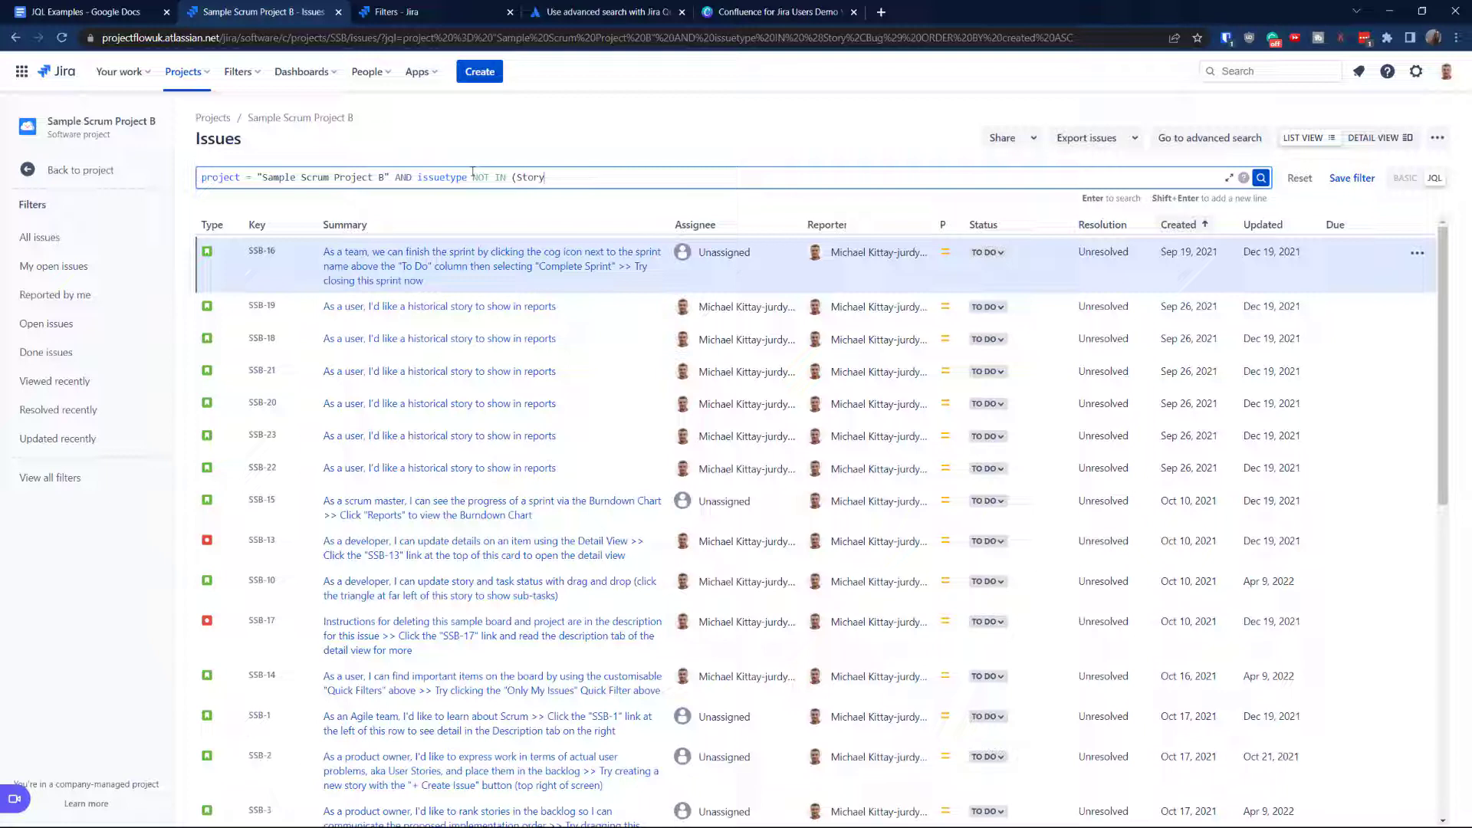
pyautogui.write(')')
pyautogui.click(1261, 178)
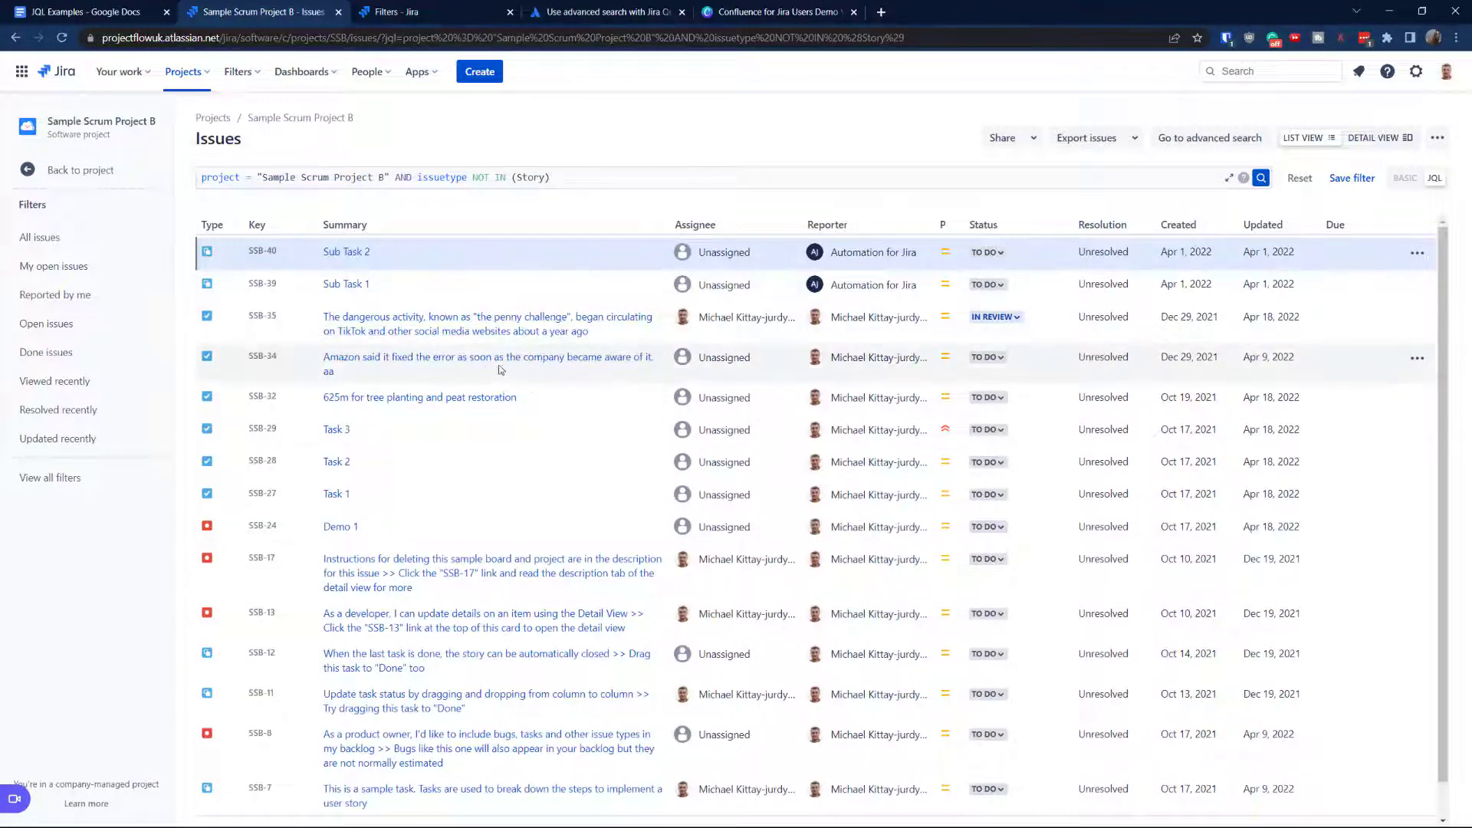
pyautogui.scroll(-2, 485, 588)
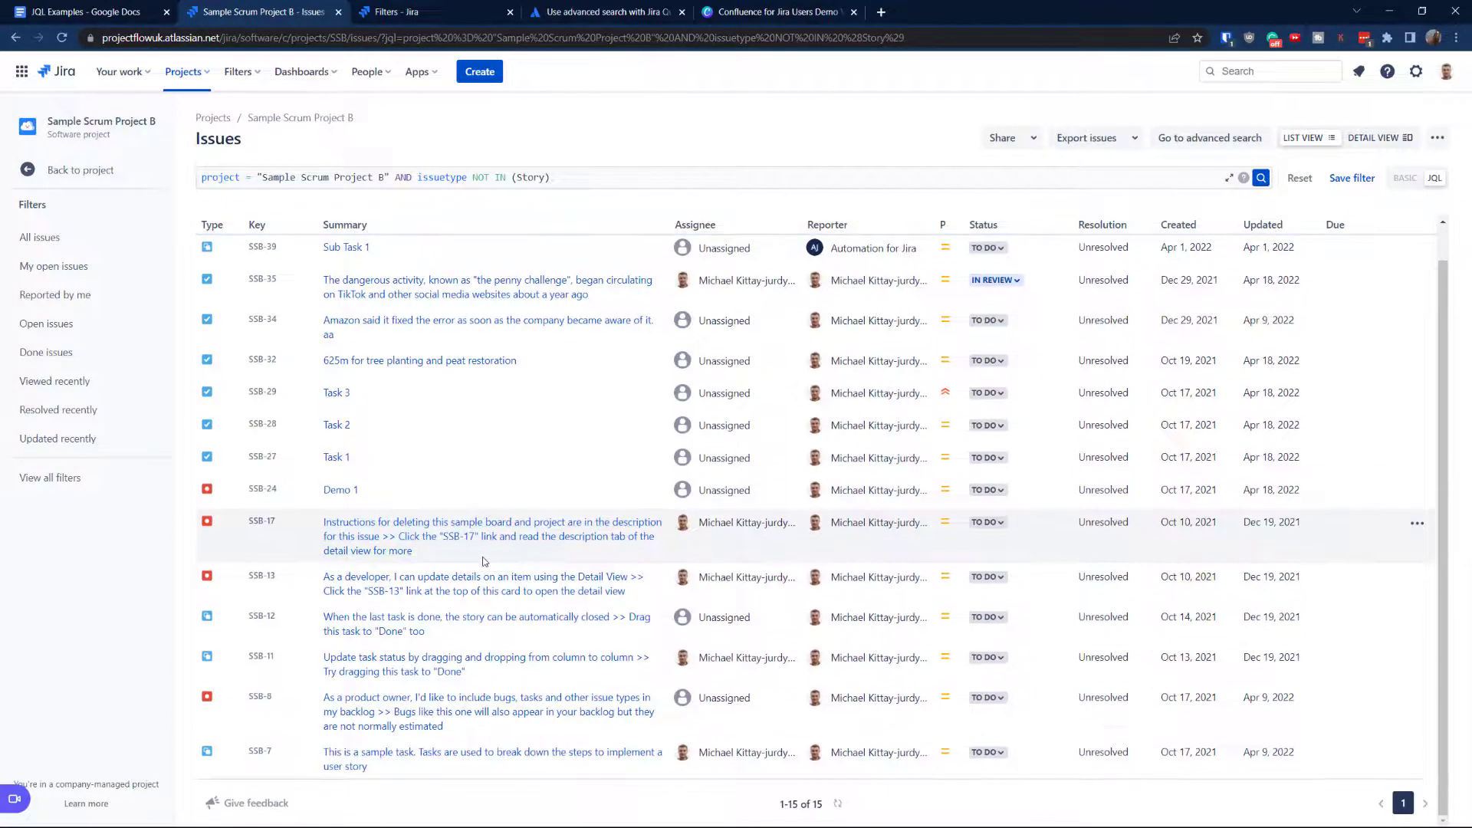
pyautogui.scroll(2, 484, 588)
# - Replace the project equals condition with the IN operator and start its list with "Sample Scrum Project B"
pyautogui.click(564, 177)
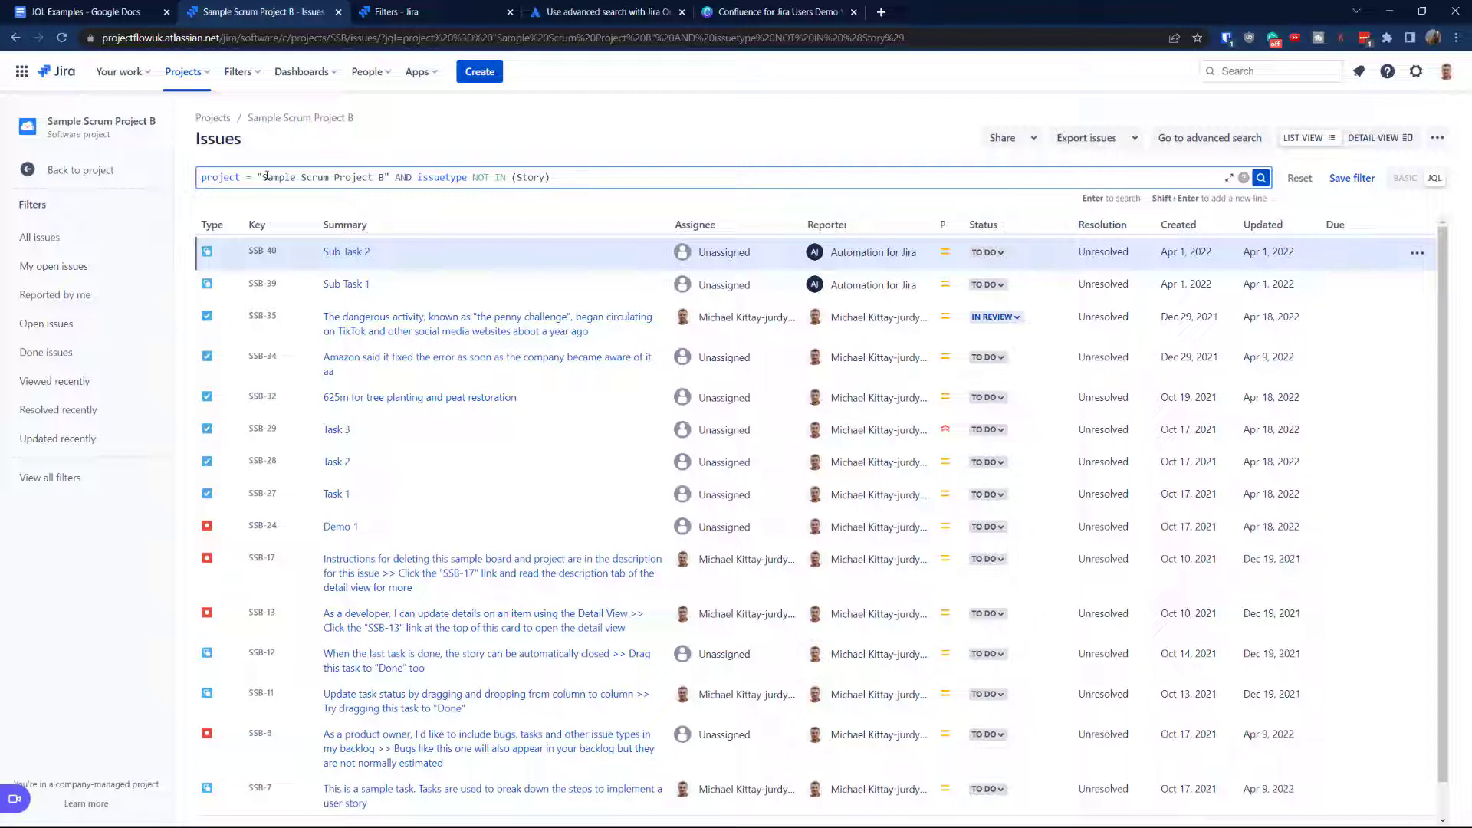
pyautogui.click(392, 177)
pyautogui.moveTo(392, 177); pyautogui.dragTo(246, 174)
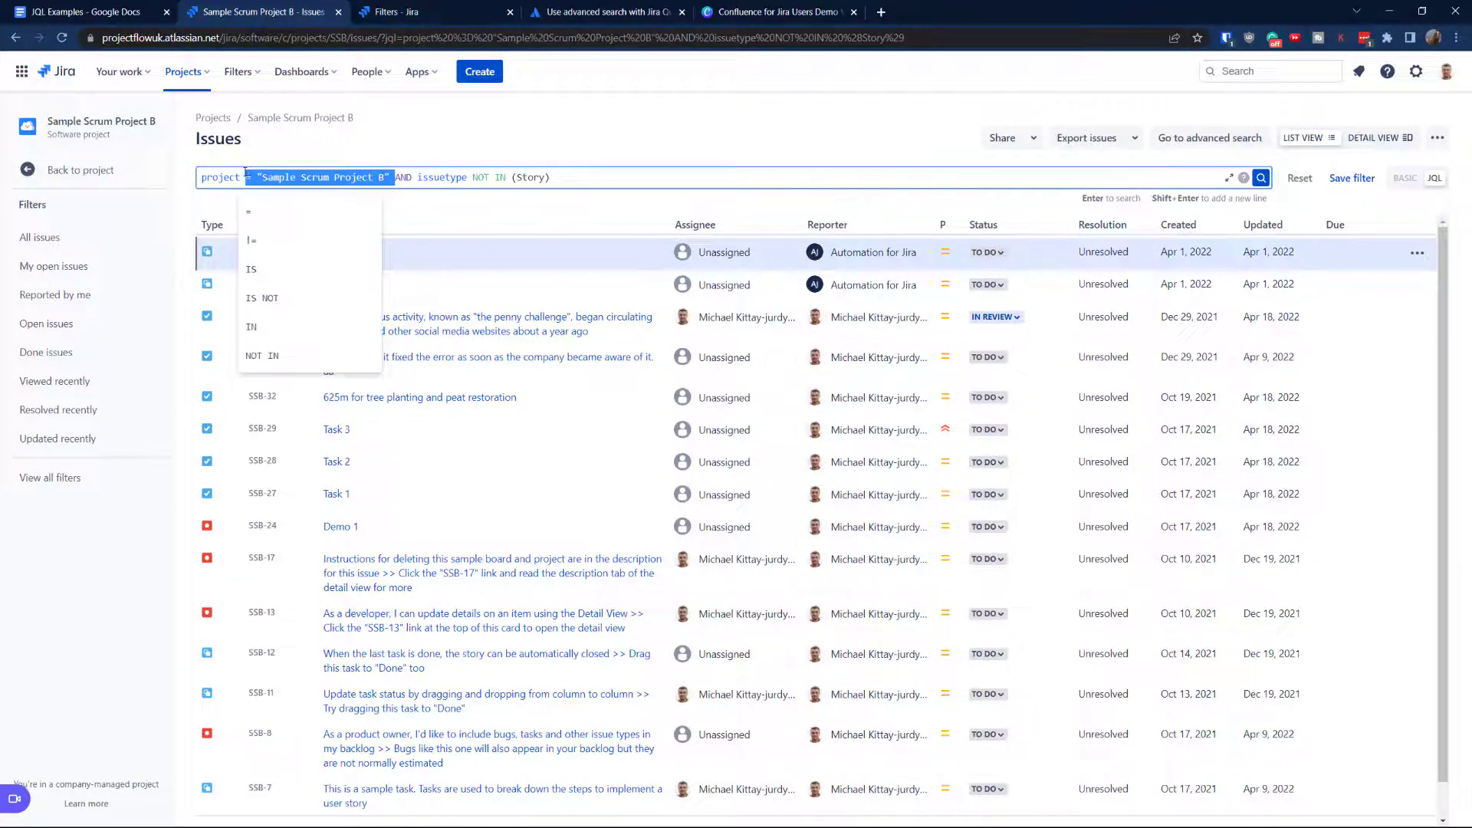
pyautogui.press('BackSpace')
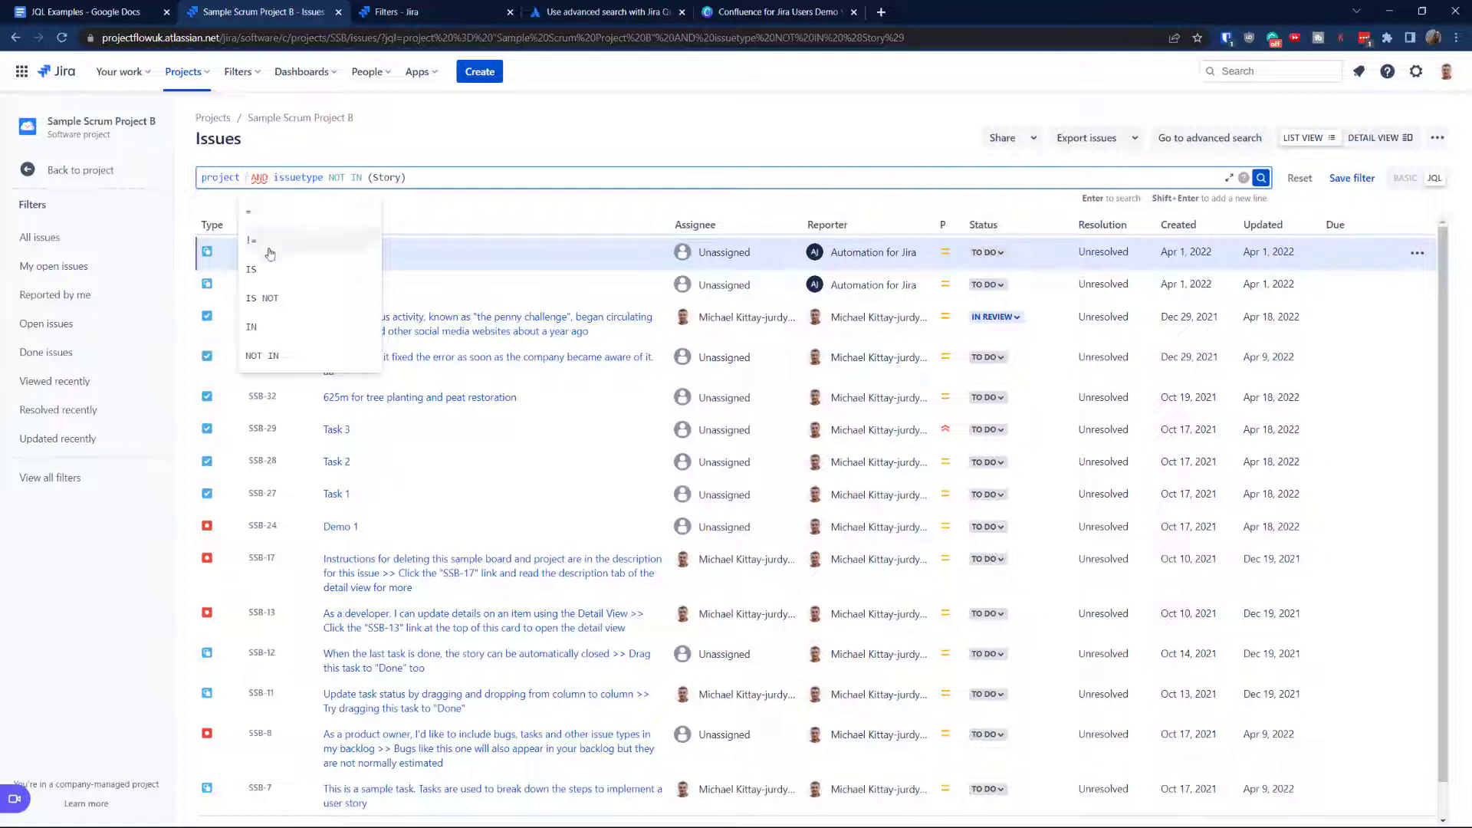
pyautogui.click(253, 327)
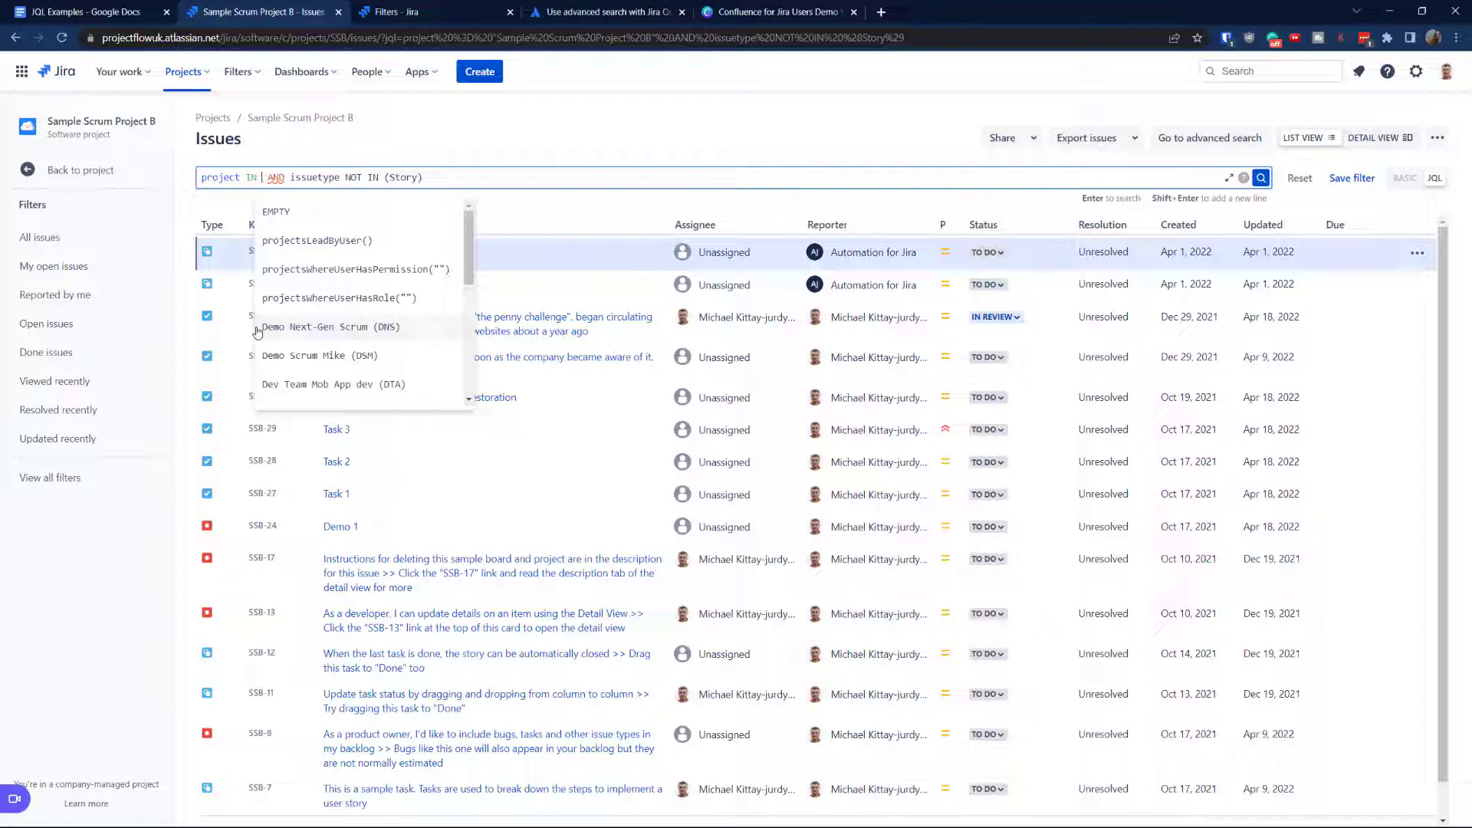
pyautogui.write('SS')
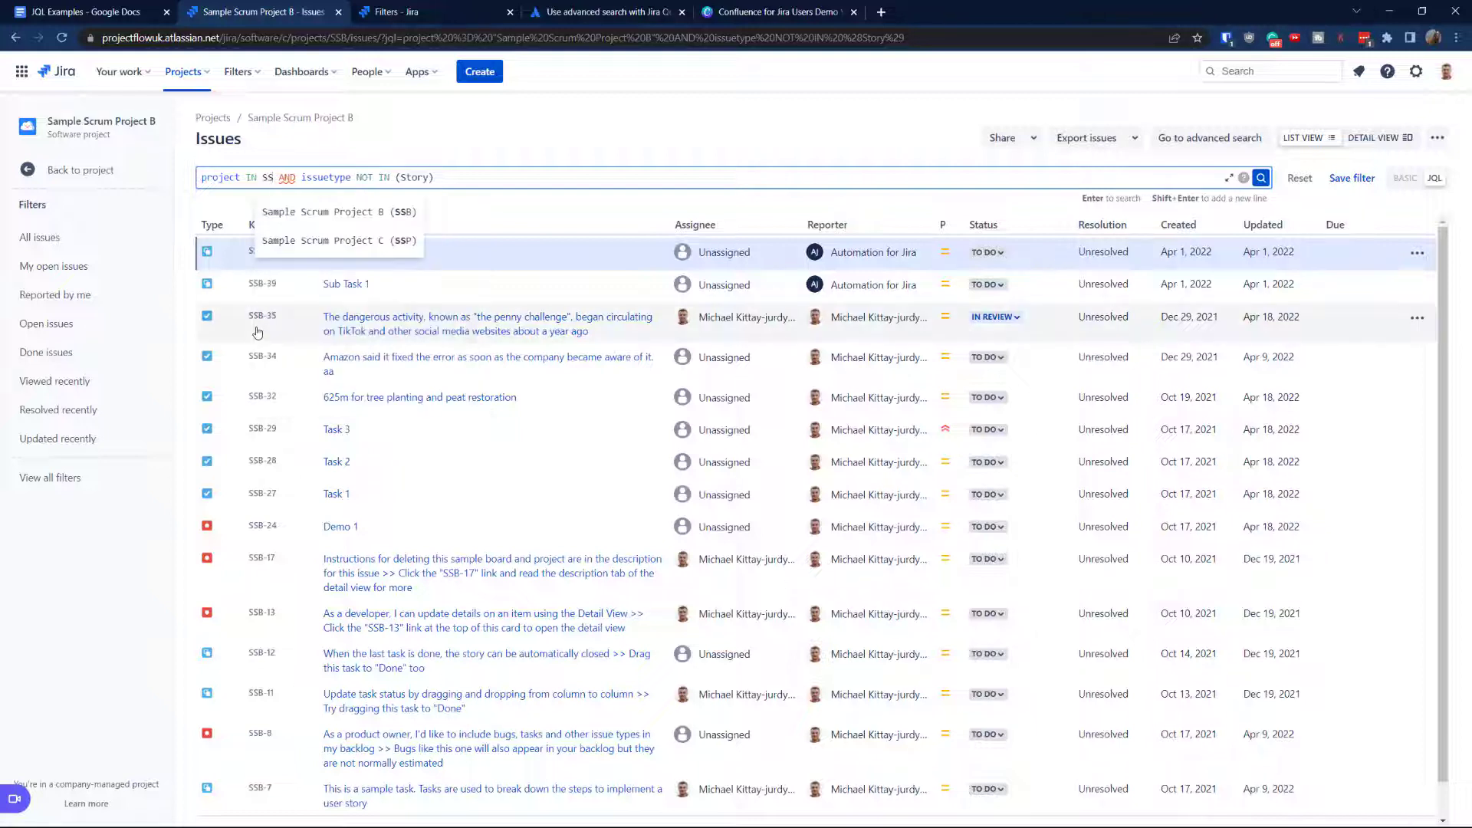
pyautogui.press('Return')
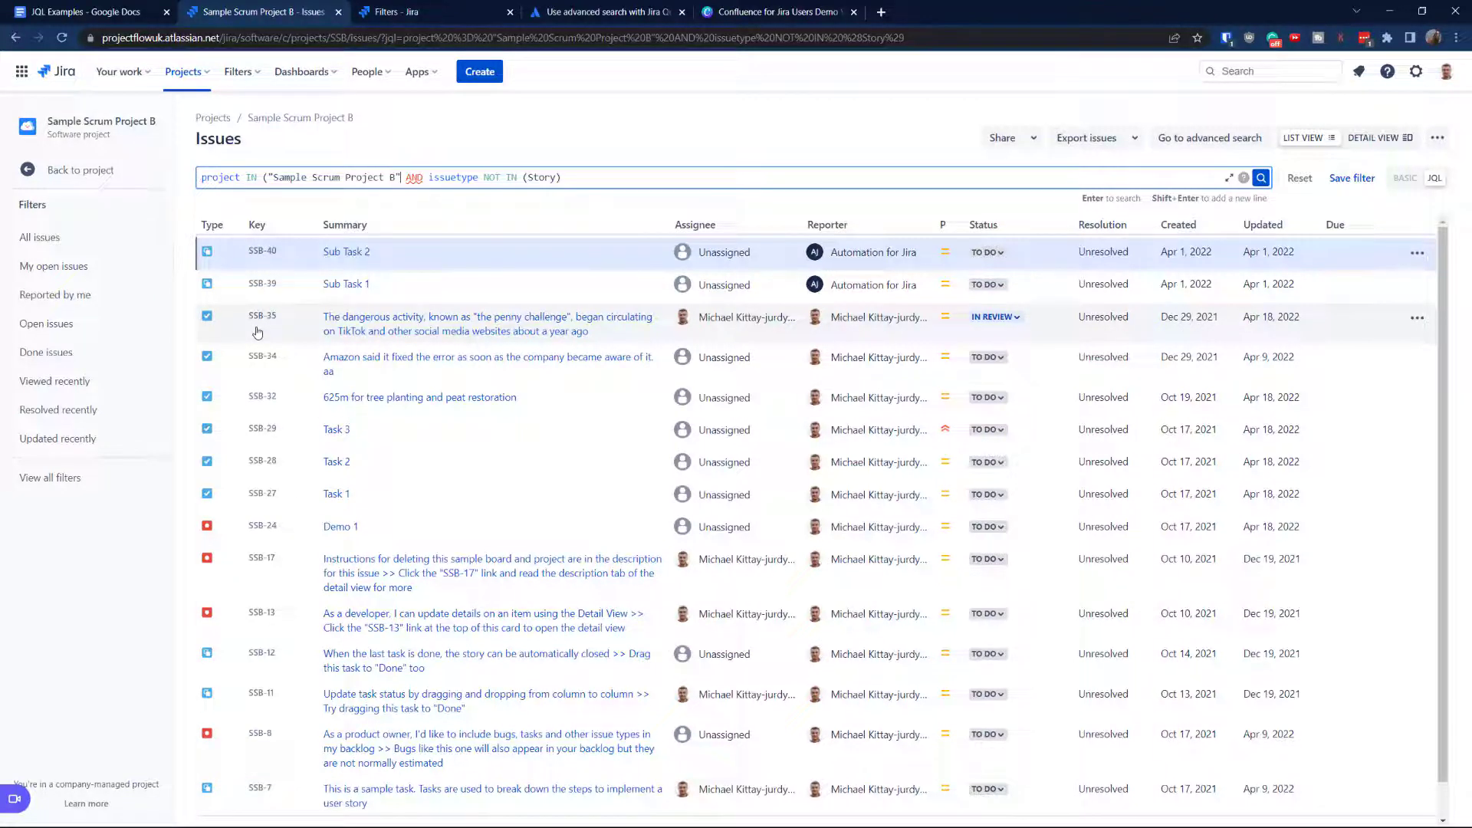
# - Add "Mike Dev Team Demo" to the project list, close the parenthesis, run the search and review the issues
pyautogui.write(',')
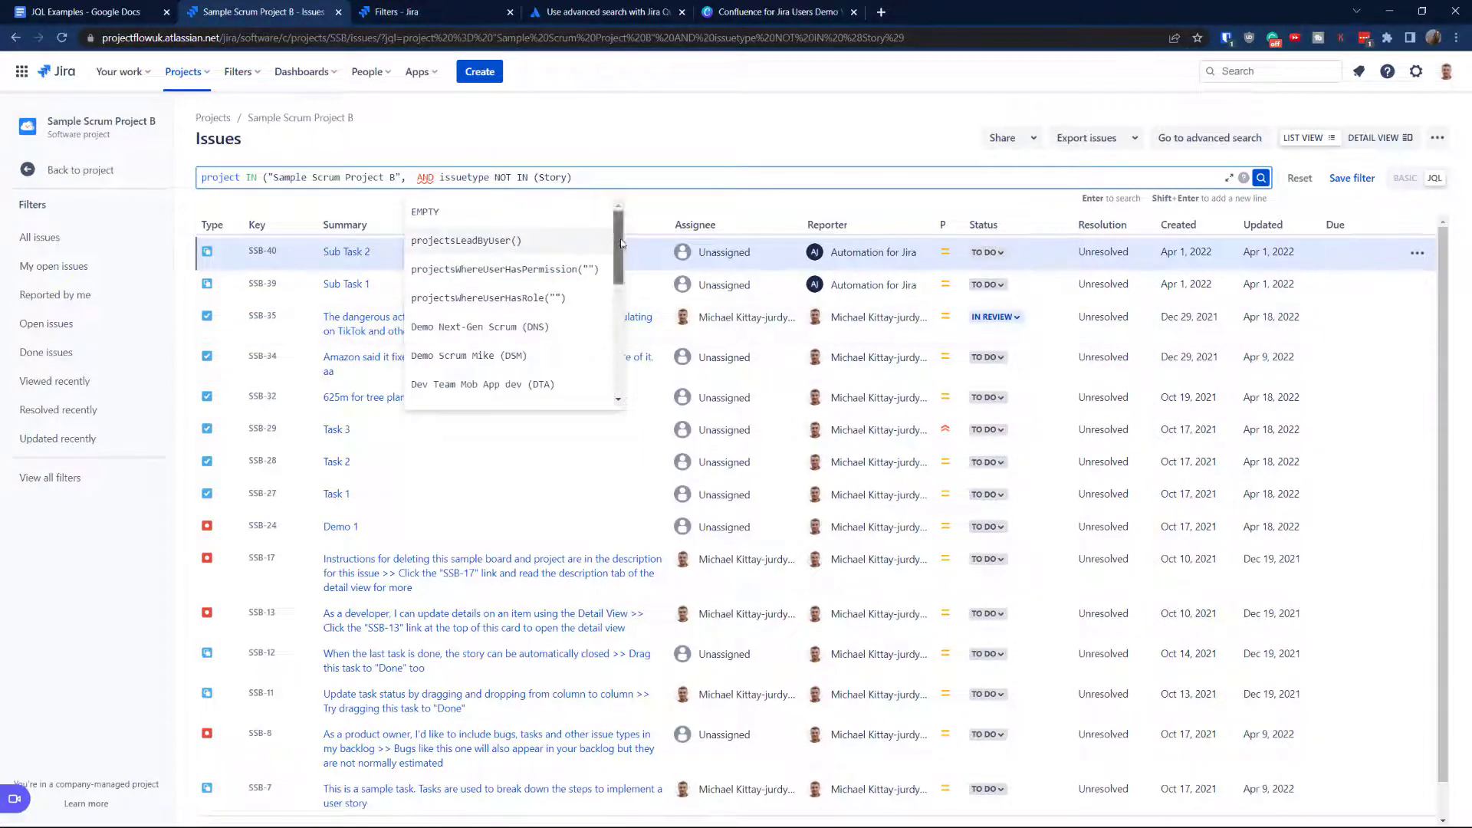
pyautogui.moveTo(621, 244); pyautogui.dragTo(599, 306)
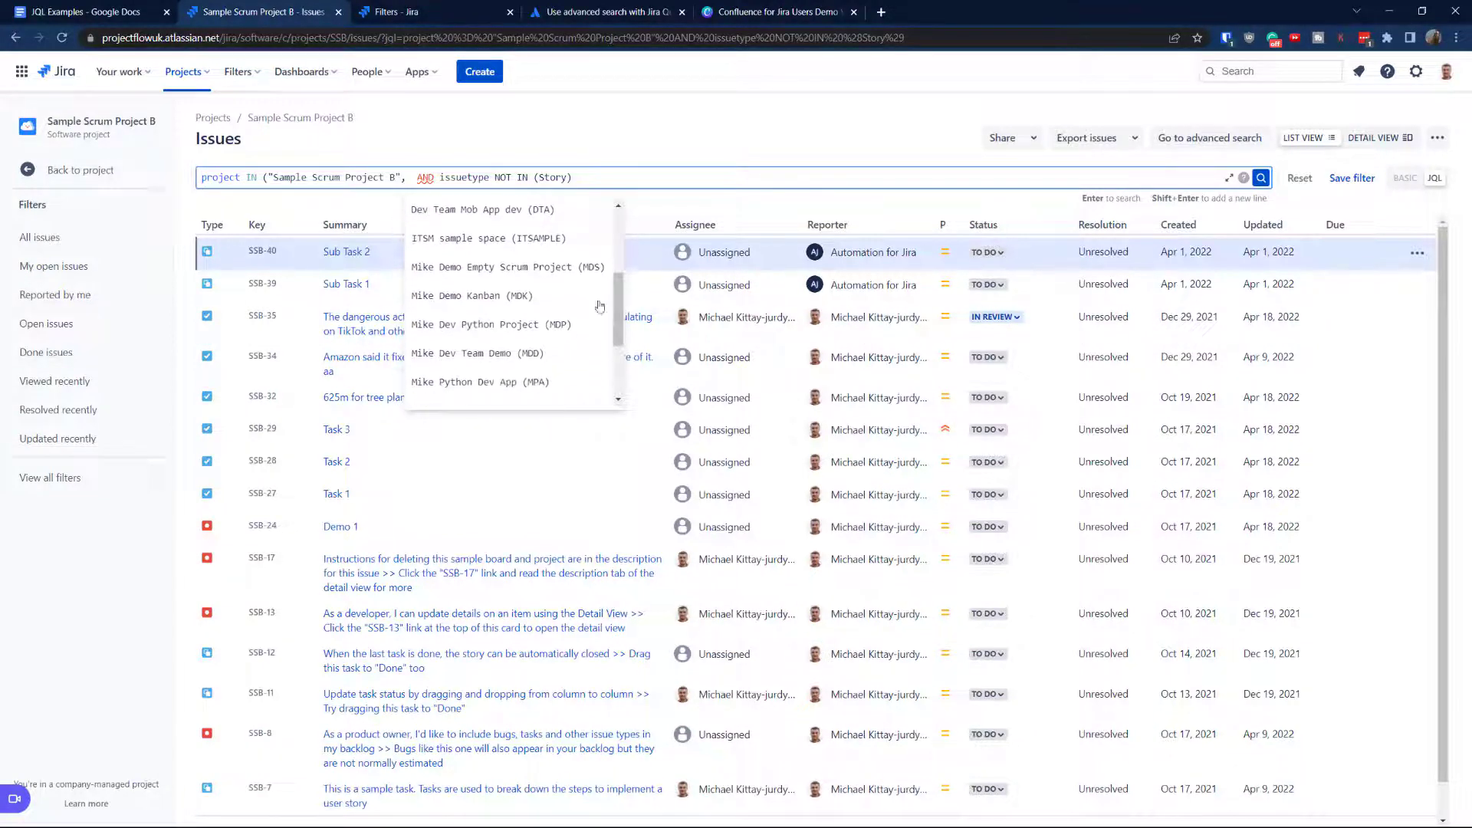
pyautogui.click(462, 356)
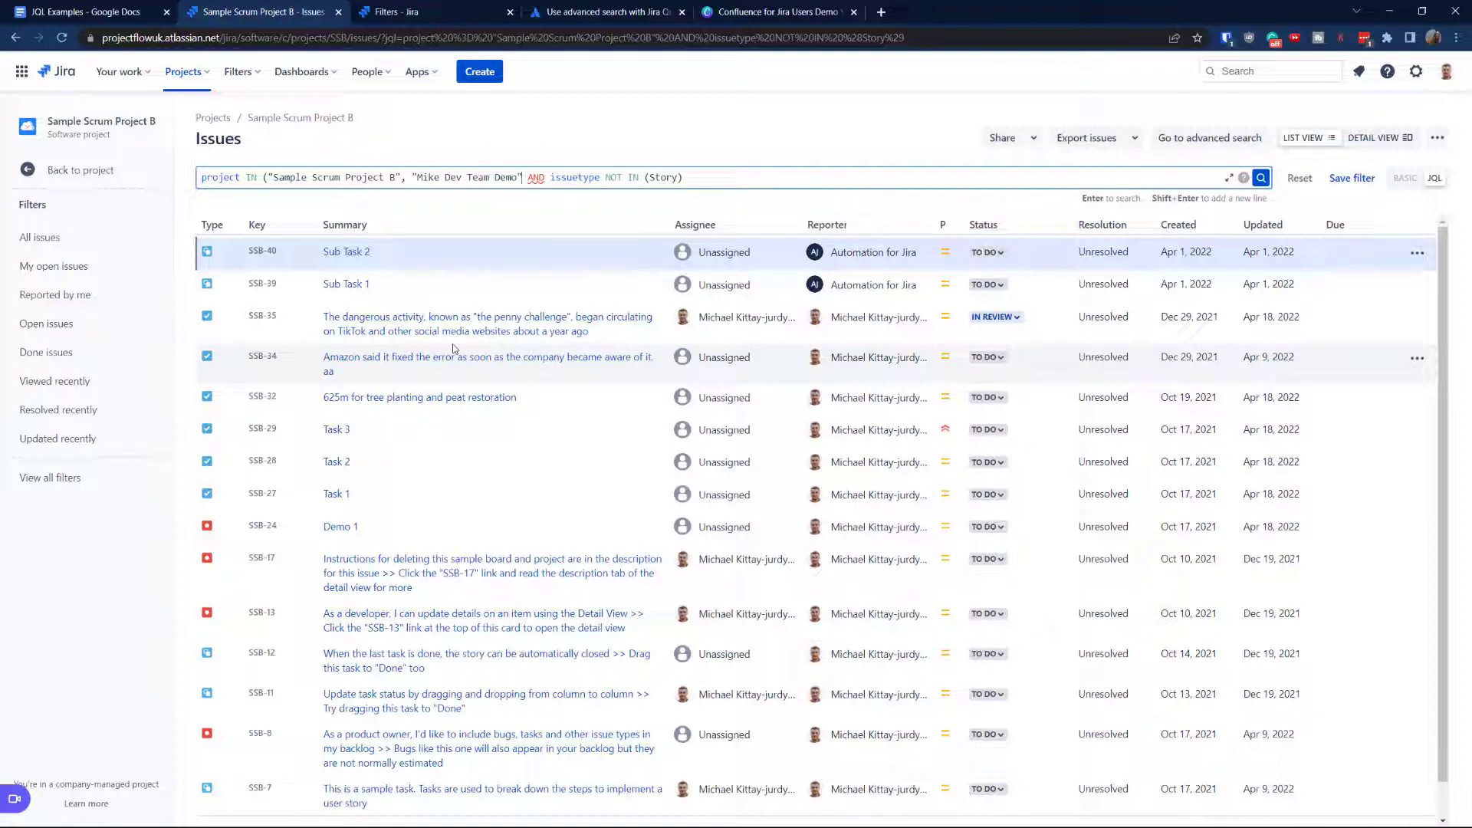
pyautogui.write(')')
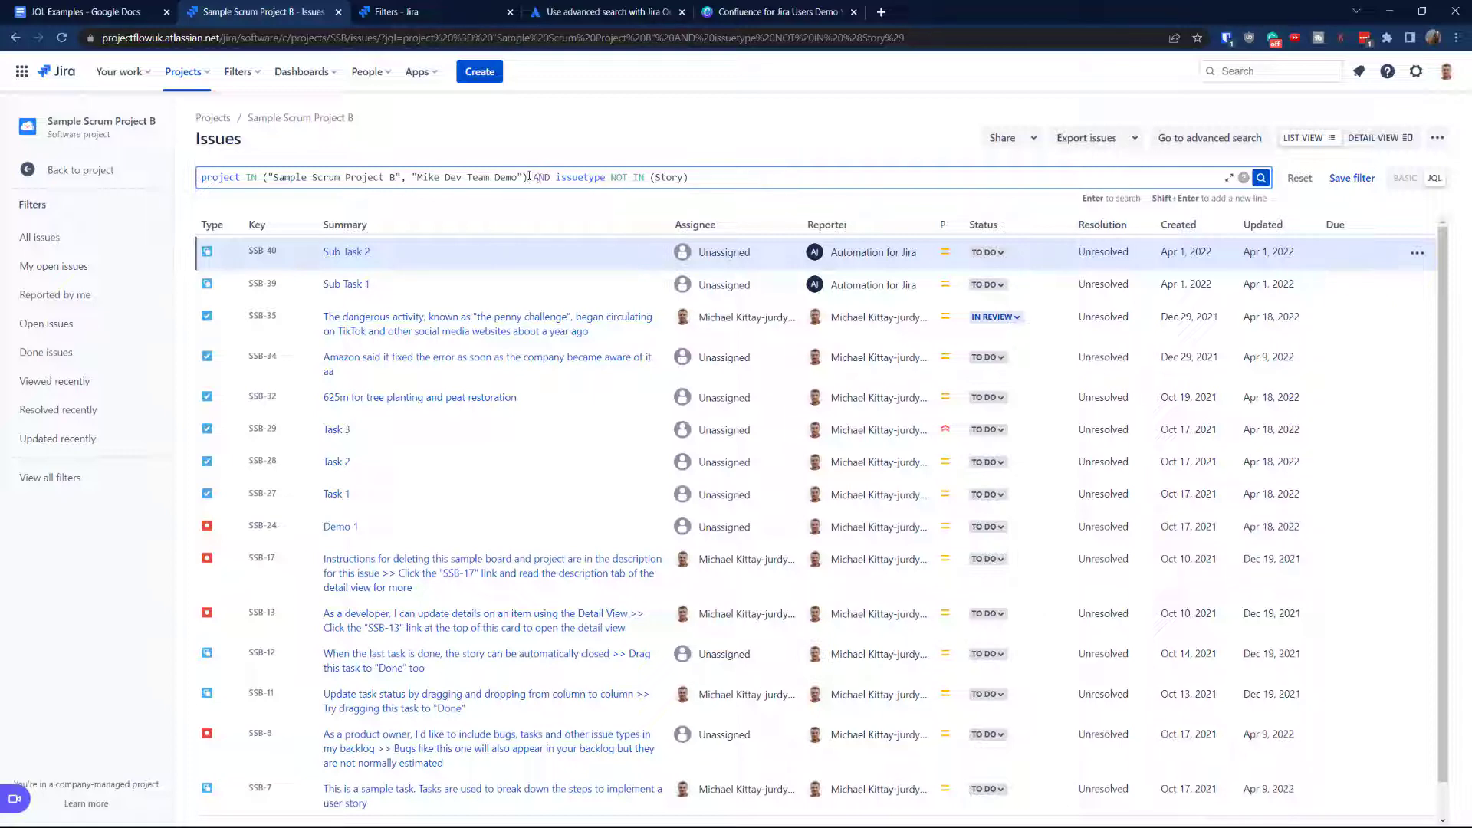
pyautogui.click(1261, 178)
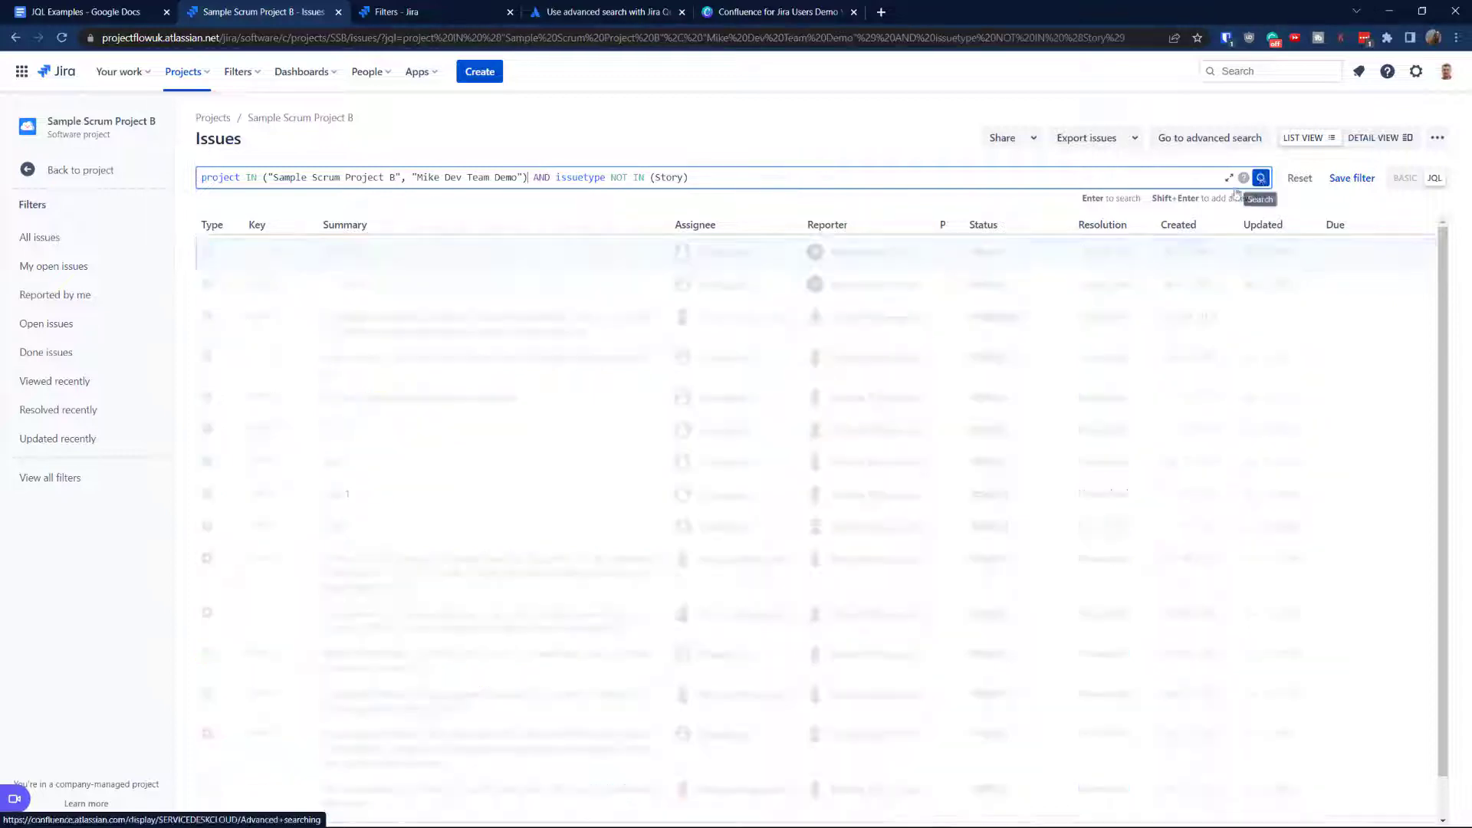
pyautogui.moveTo(1443, 252); pyautogui.dragTo(1445, 368)
pyautogui.scroll(2, 796, 368)
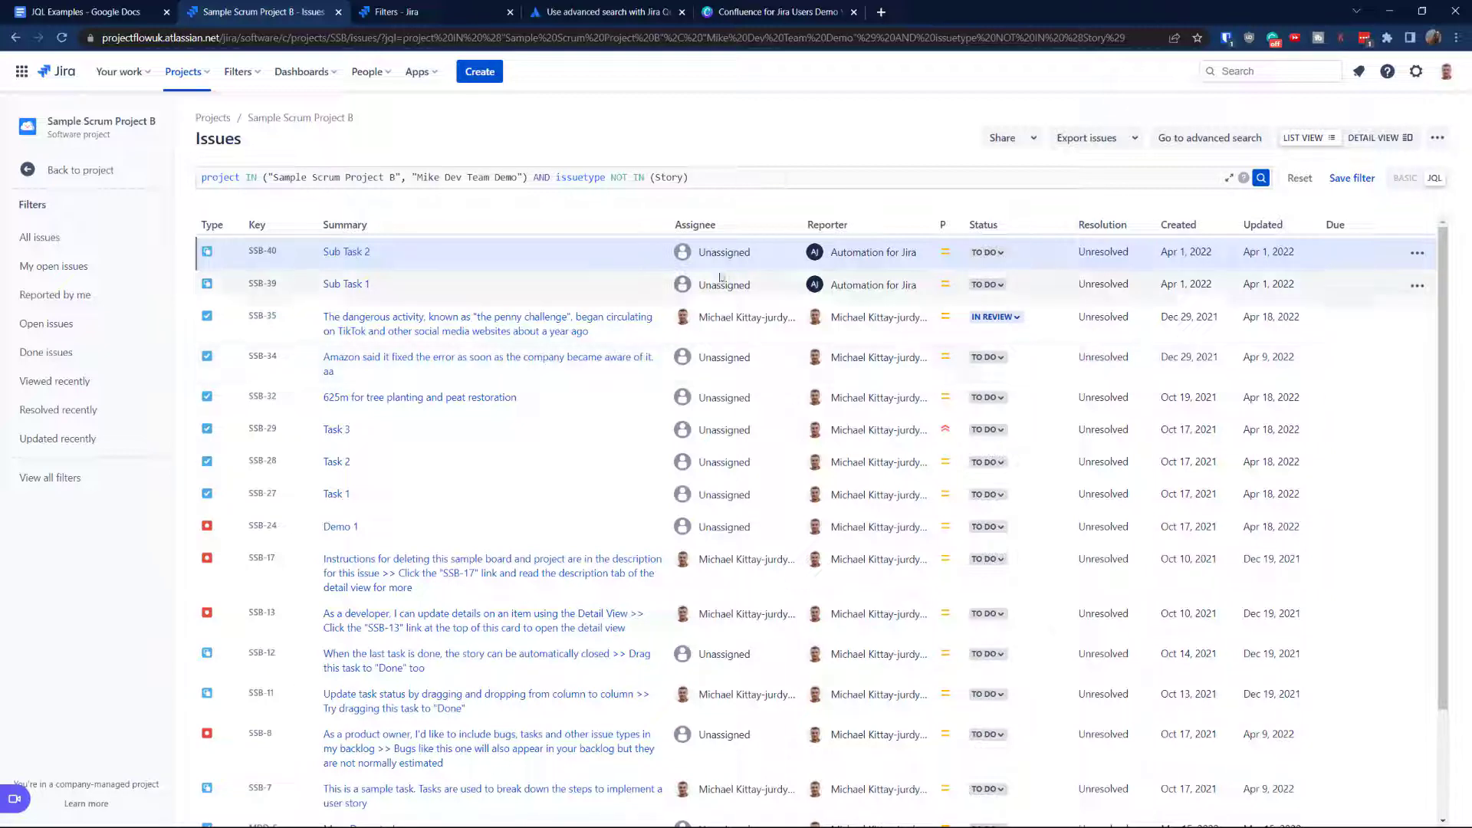
# - Switch to the JQL Examples document in Google Docs and copy the closed sprint query under Scrum JQL
pyautogui.click(86, 11)
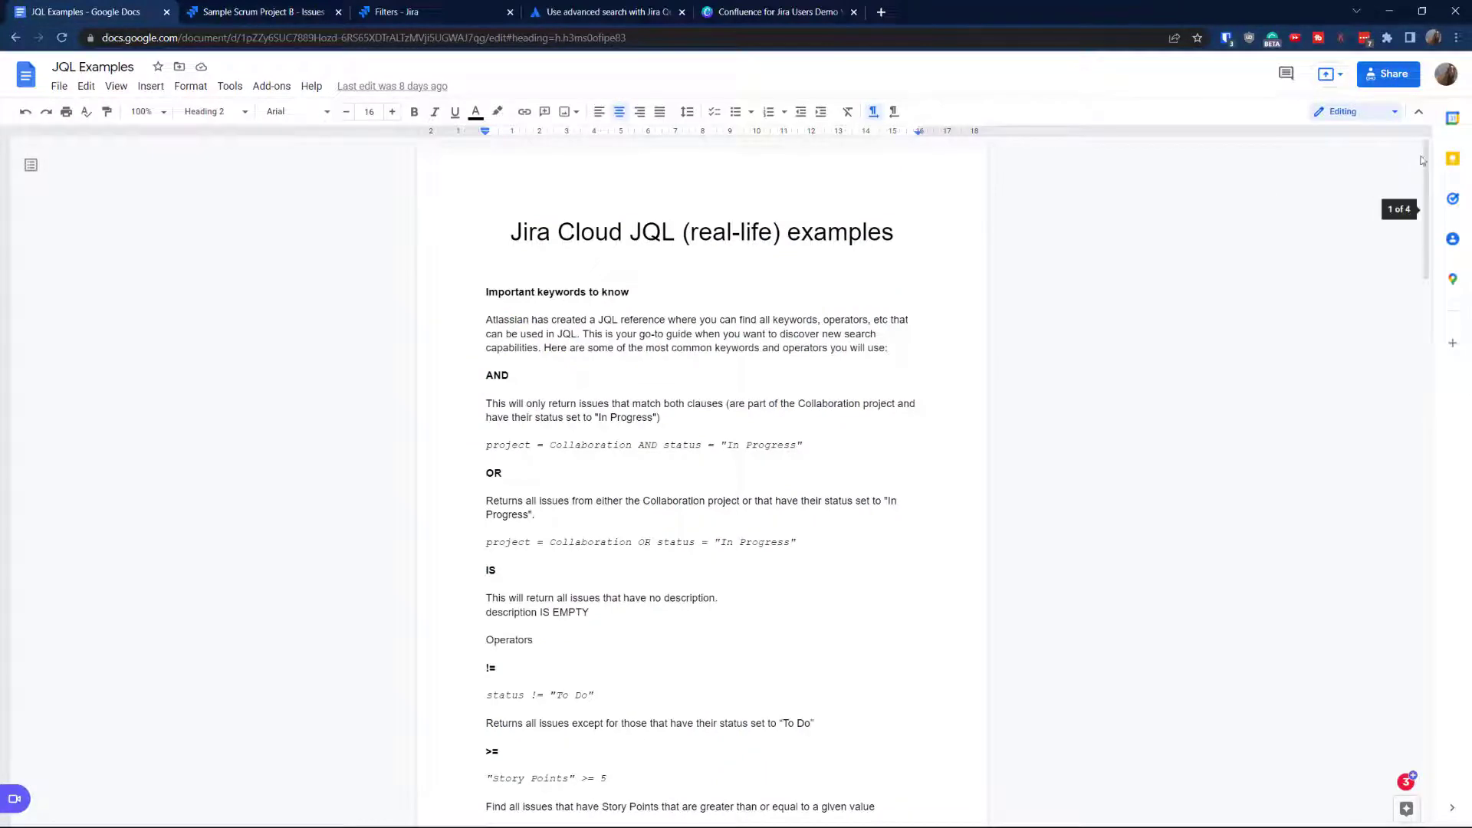
pyautogui.moveTo(1425, 157); pyautogui.dragTo(1431, 673)
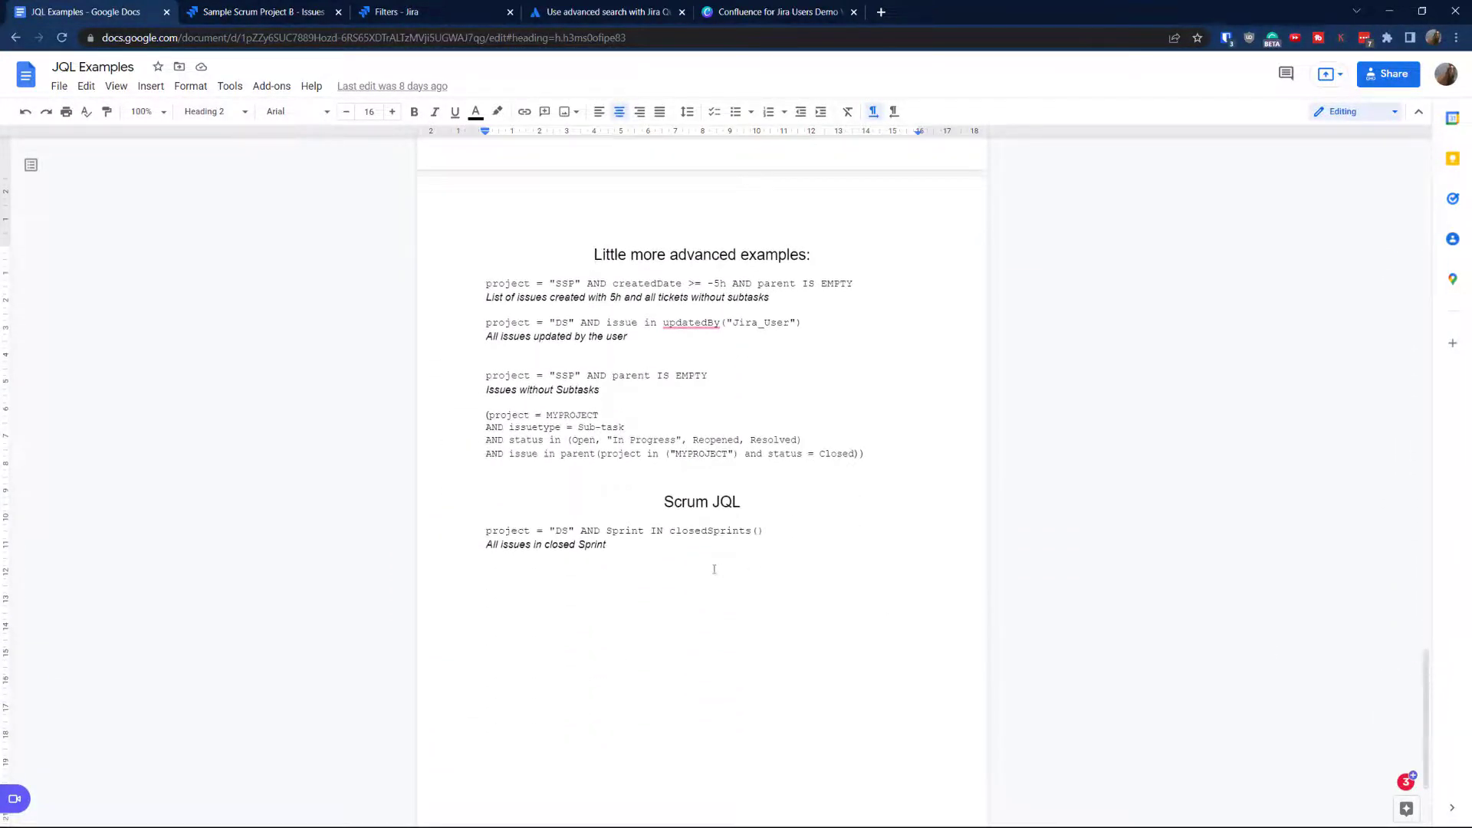
pyautogui.moveTo(771, 530); pyautogui.dragTo(581, 512)
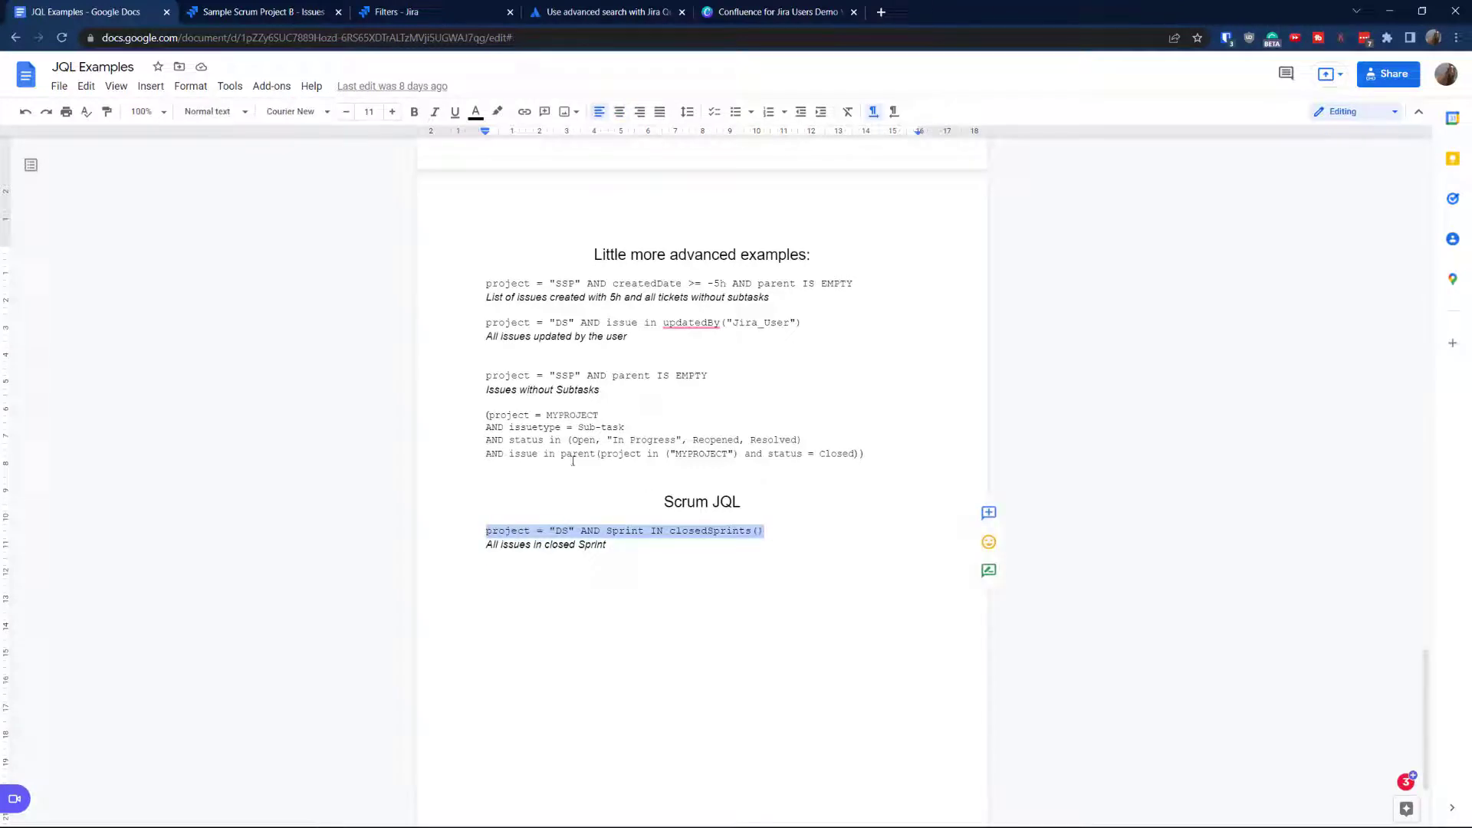
# - Return to the Jira issue search, replace the whole query with project = "DS" AND Sprint IN closedSprints() and run it
pyautogui.click(263, 11)
pyautogui.moveTo(738, 177); pyautogui.dragTo(194, 180)
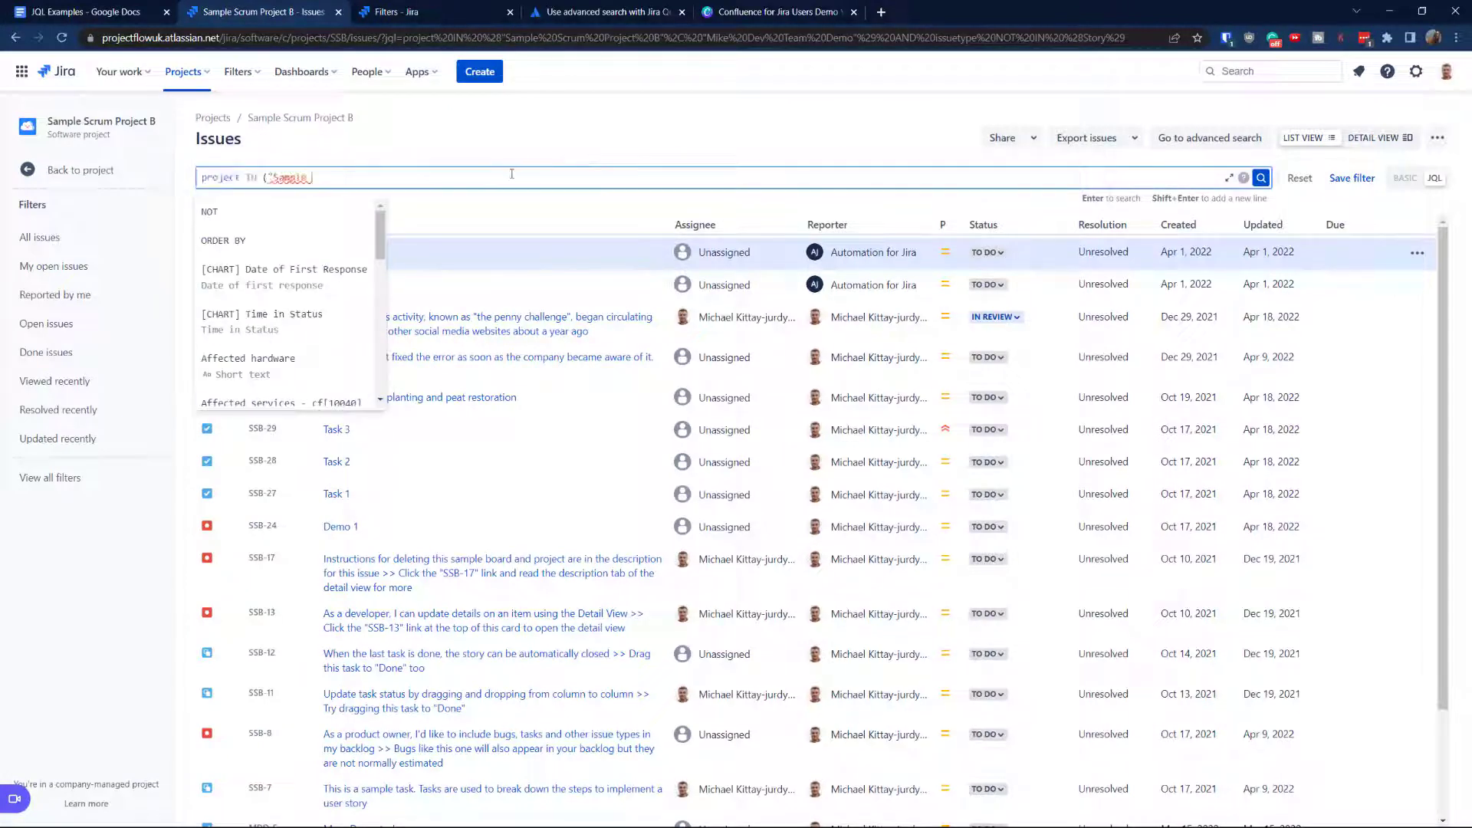
pyautogui.write('project = "DS" AND Sprint IN closedSprints()')
pyautogui.press('Return')
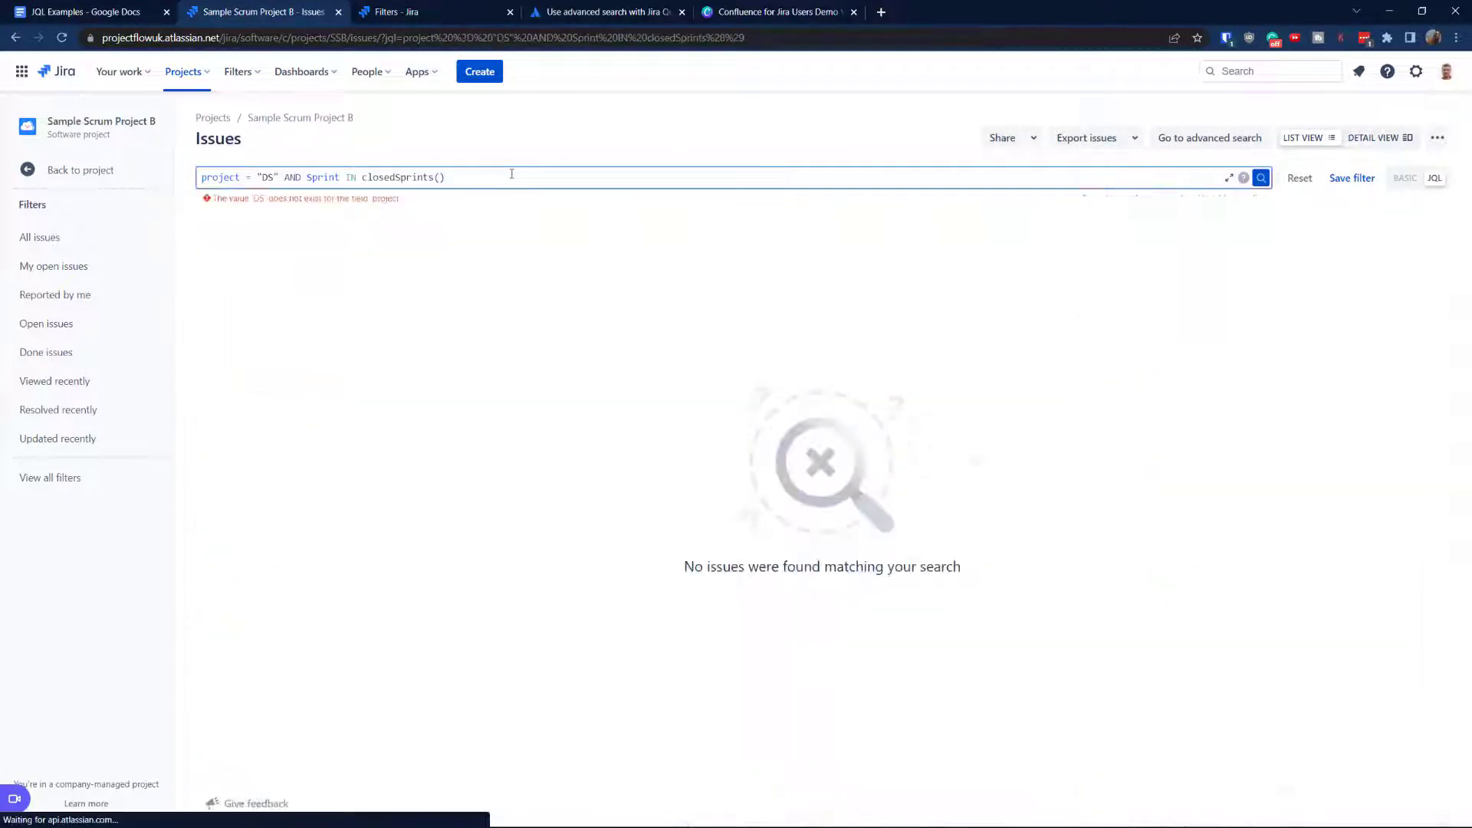
# - Change the project value in the closed sprint query to "Sample Scrum Project B" and rerun the search
pyautogui.click(280, 179)
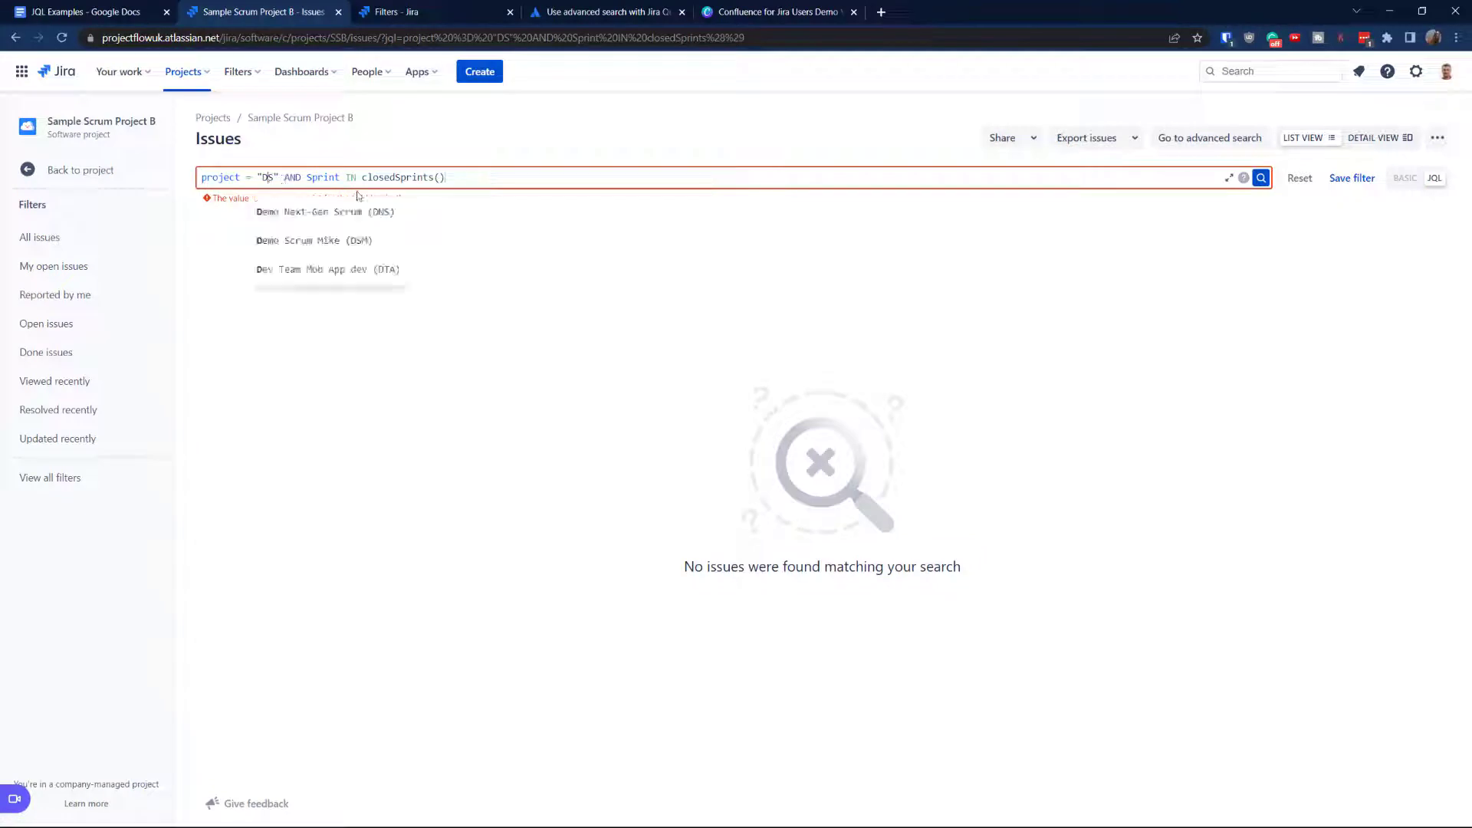
pyautogui.press('BackSpace')
pyautogui.press('BackSpace')
pyautogui.write('SS')
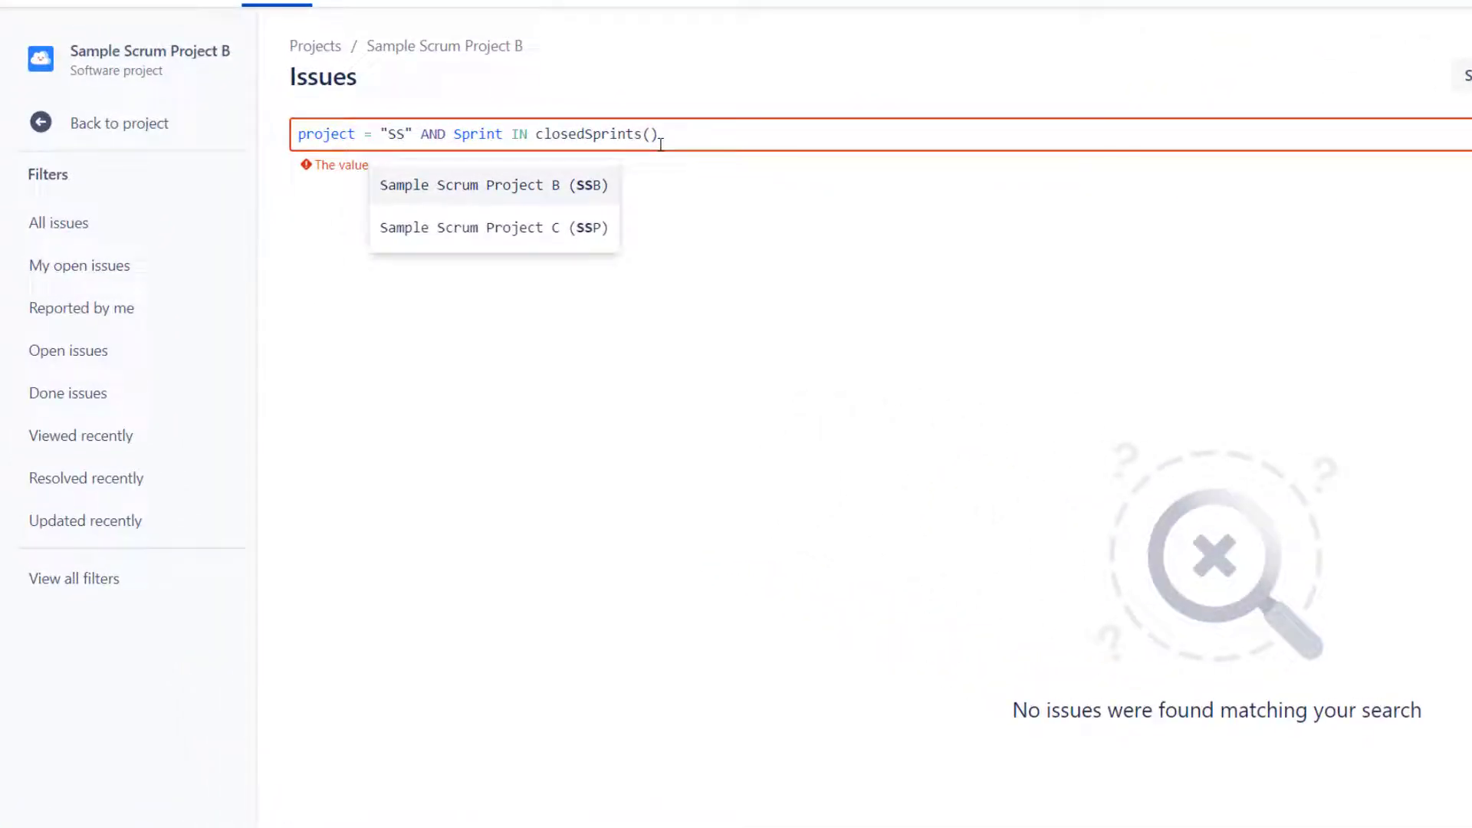
pyautogui.press('Return')
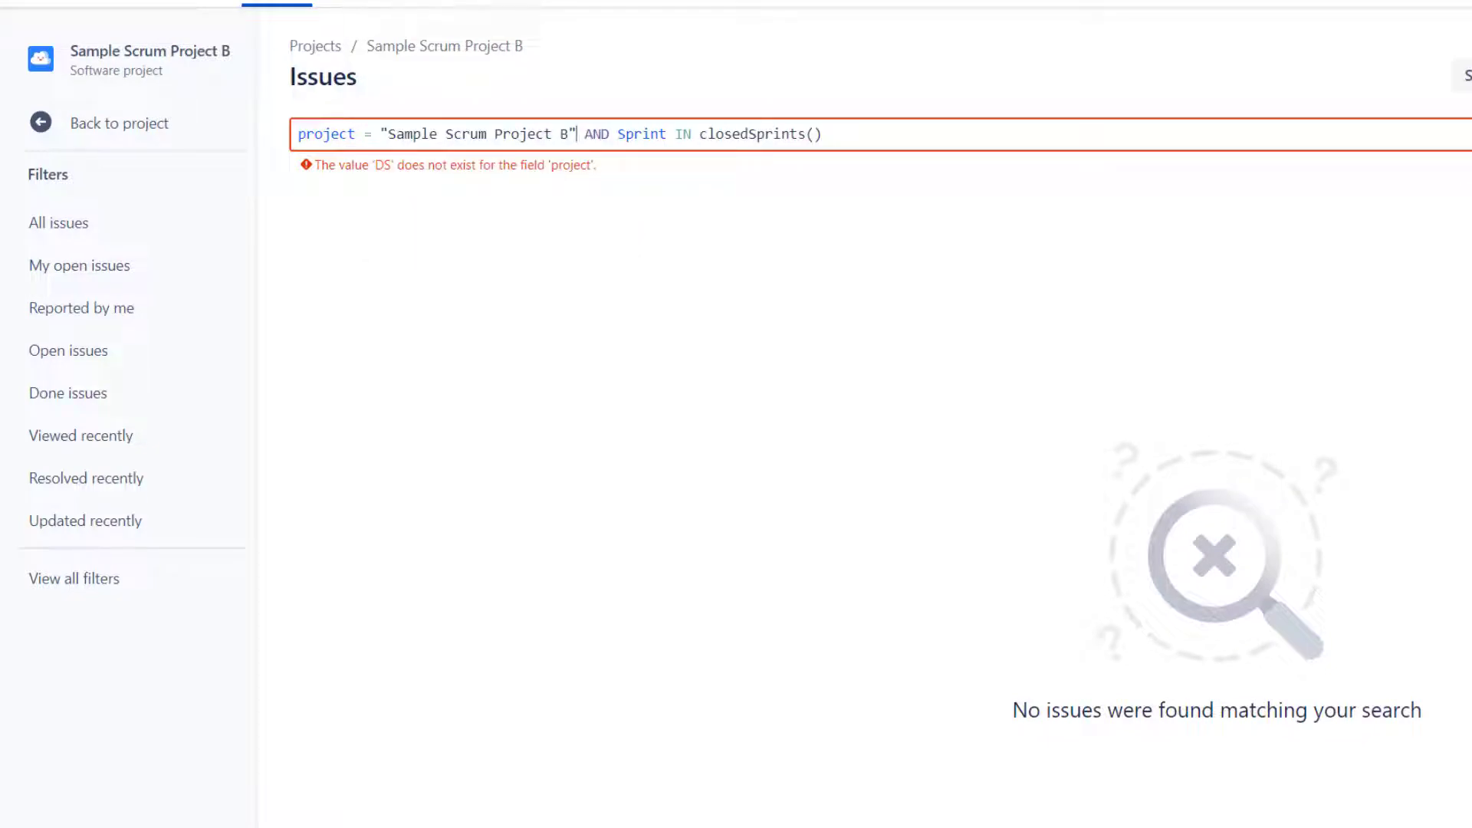
pyautogui.press('Return')
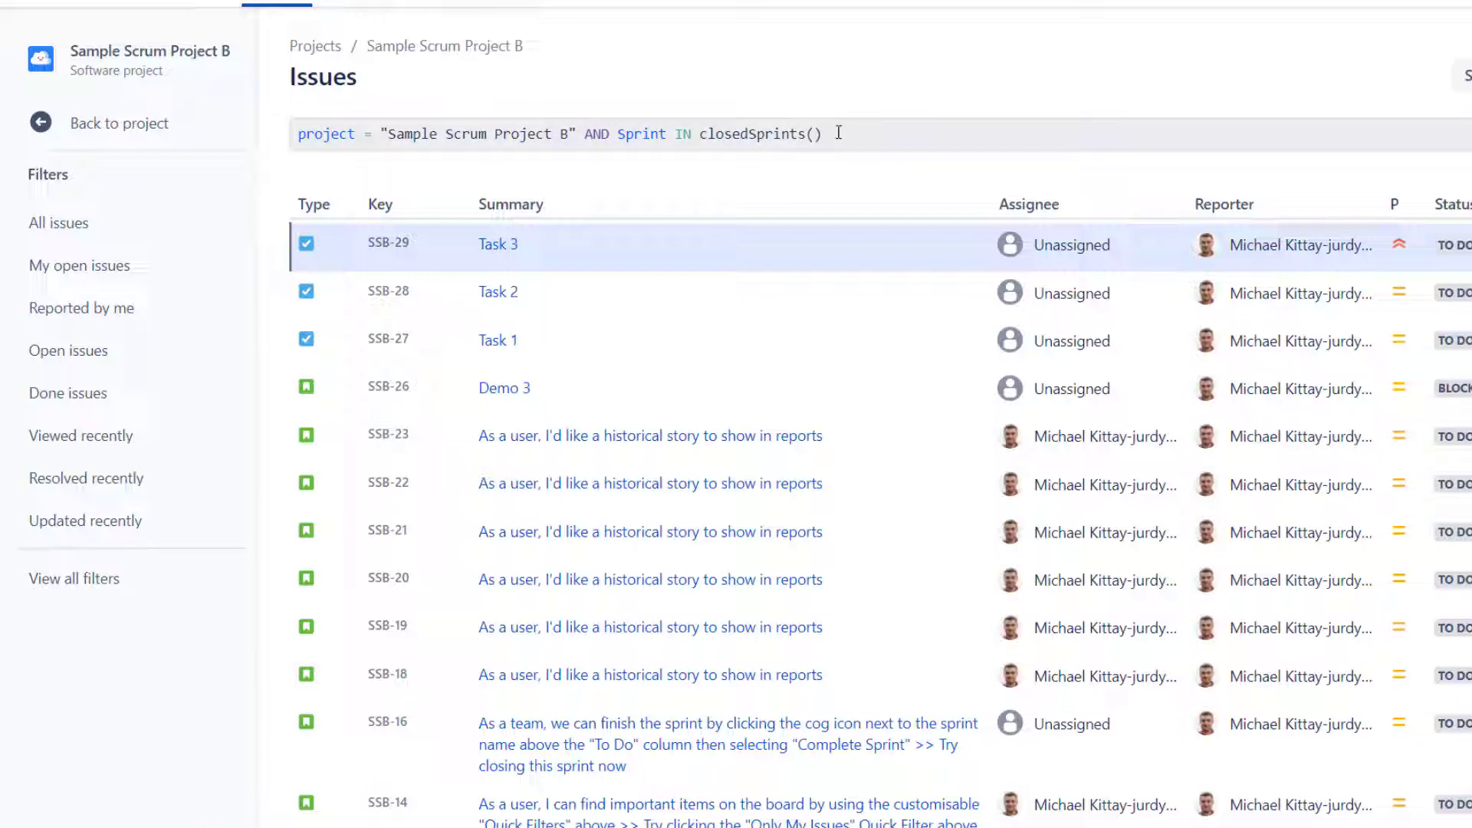
# - Replace closedSprints() with openSprints() in the Sprint IN condition and run the search
pyautogui.moveTo(839, 133); pyautogui.dragTo(715, 140)
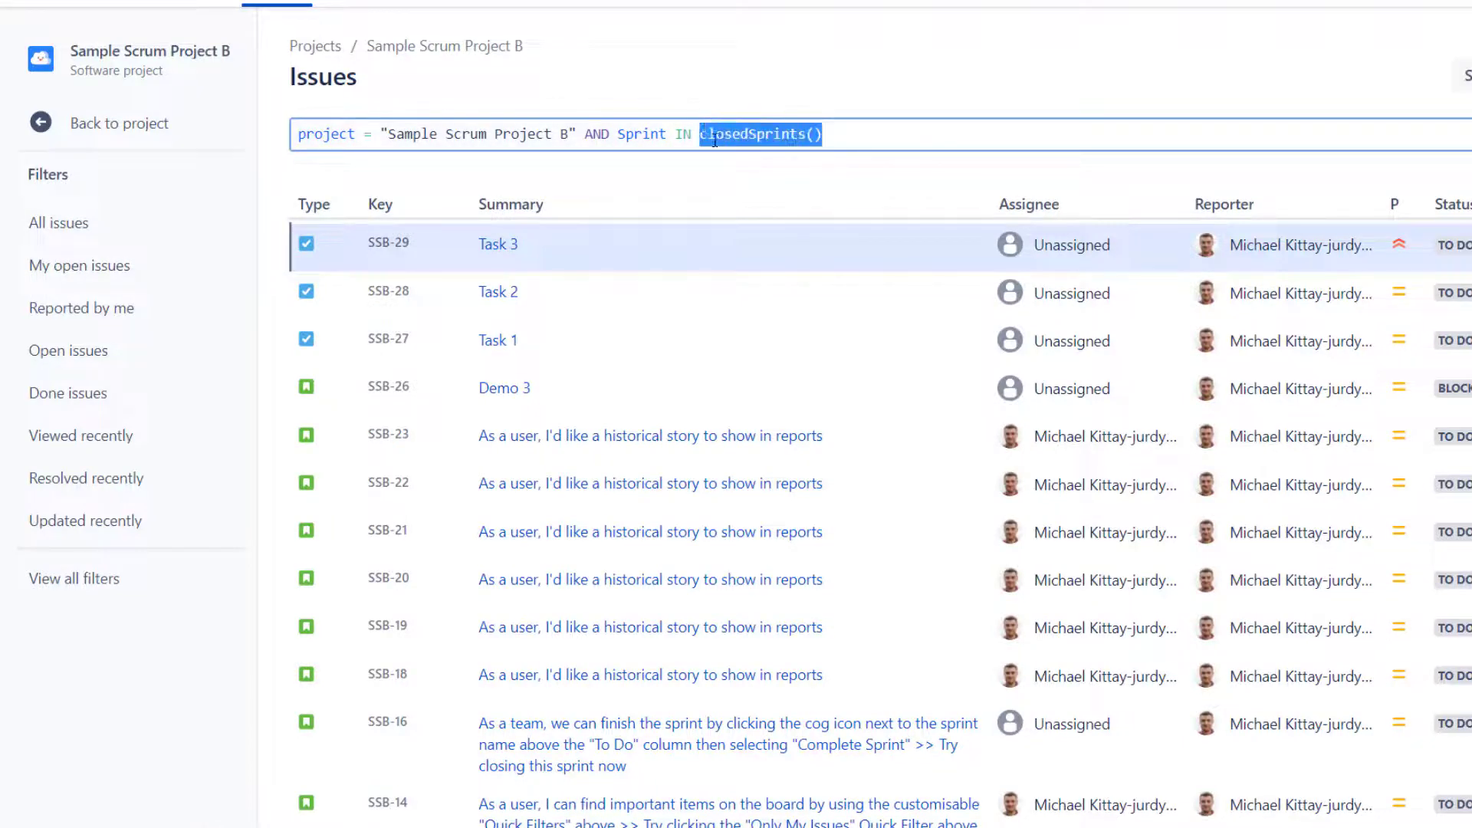
pyautogui.press('BackSpace')
pyautogui.press('Down')
pyautogui.press('Down')
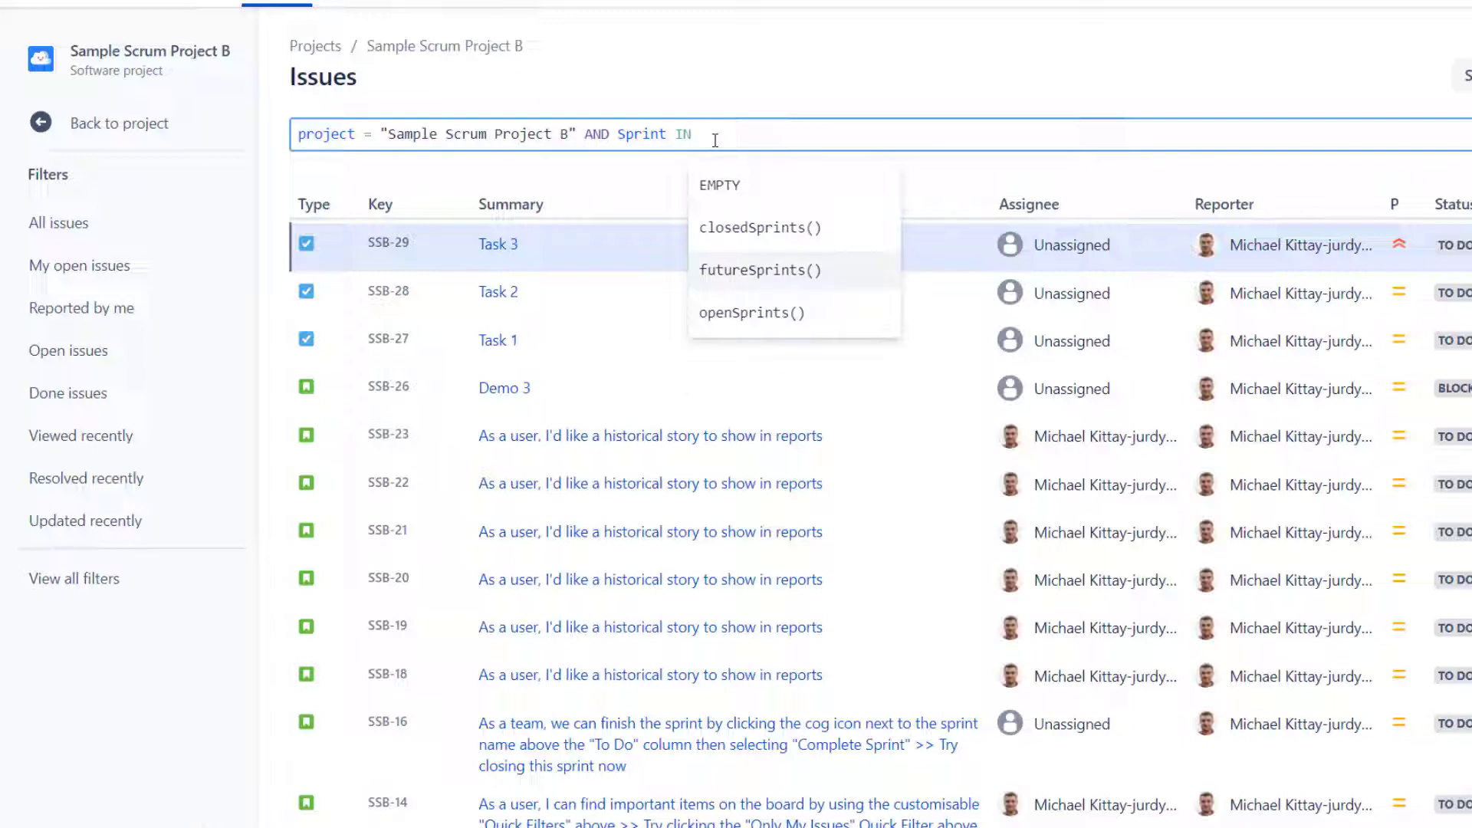
pyautogui.press('Down')
pyautogui.press('Return')
pyautogui.press('Return')
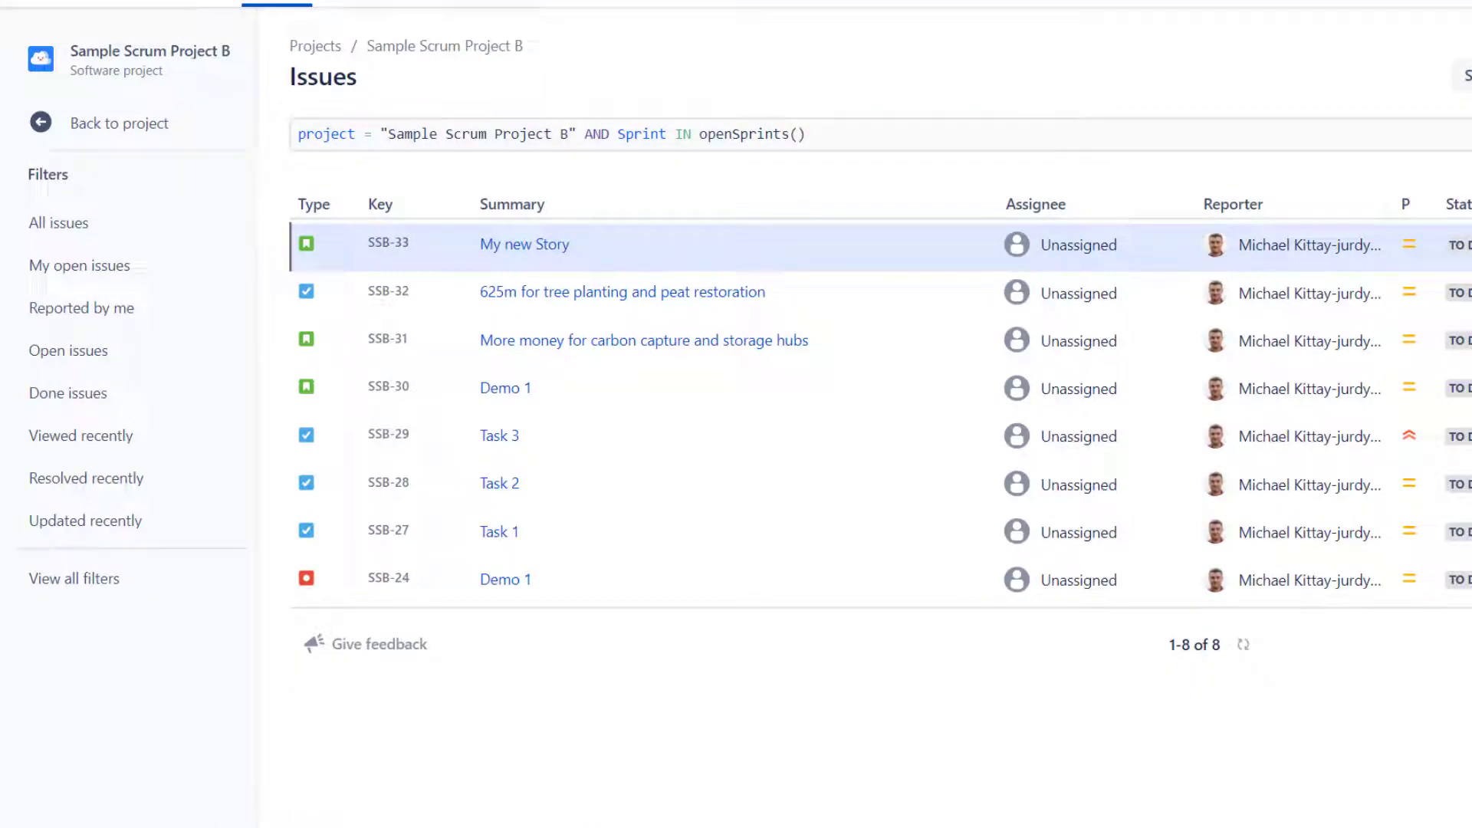
# - Copy the whole openSprints() query and paste it into the JQL Examples document in Google Docs, below the closed sprint example
pyautogui.click(992, 140)
pyautogui.hotkey('ctrl', 'a')
pyautogui.hotkey('ctrl', 'c')
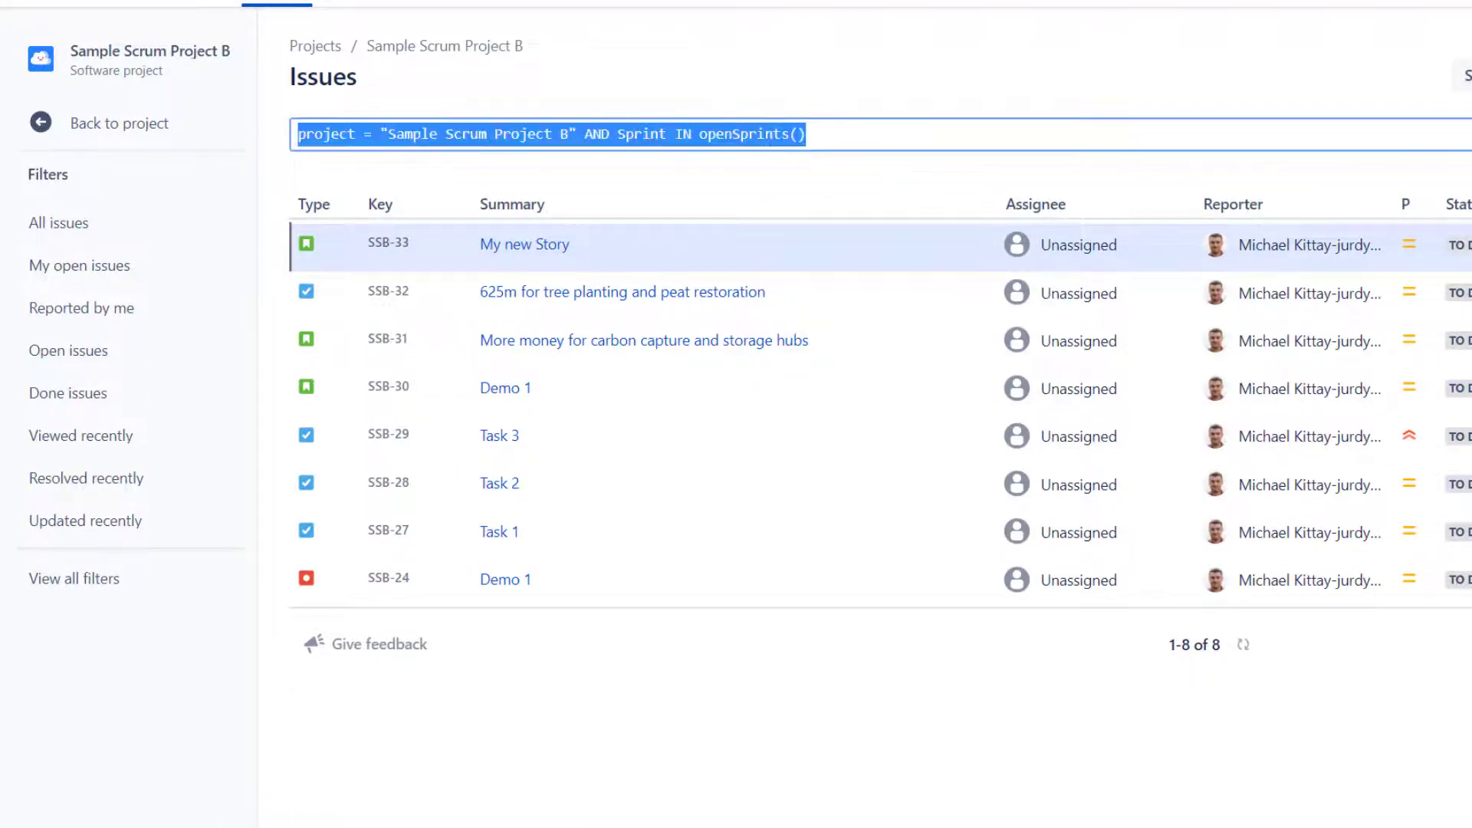
pyautogui.hotkey('alt', 'Tab')
pyautogui.click(1000, 718)
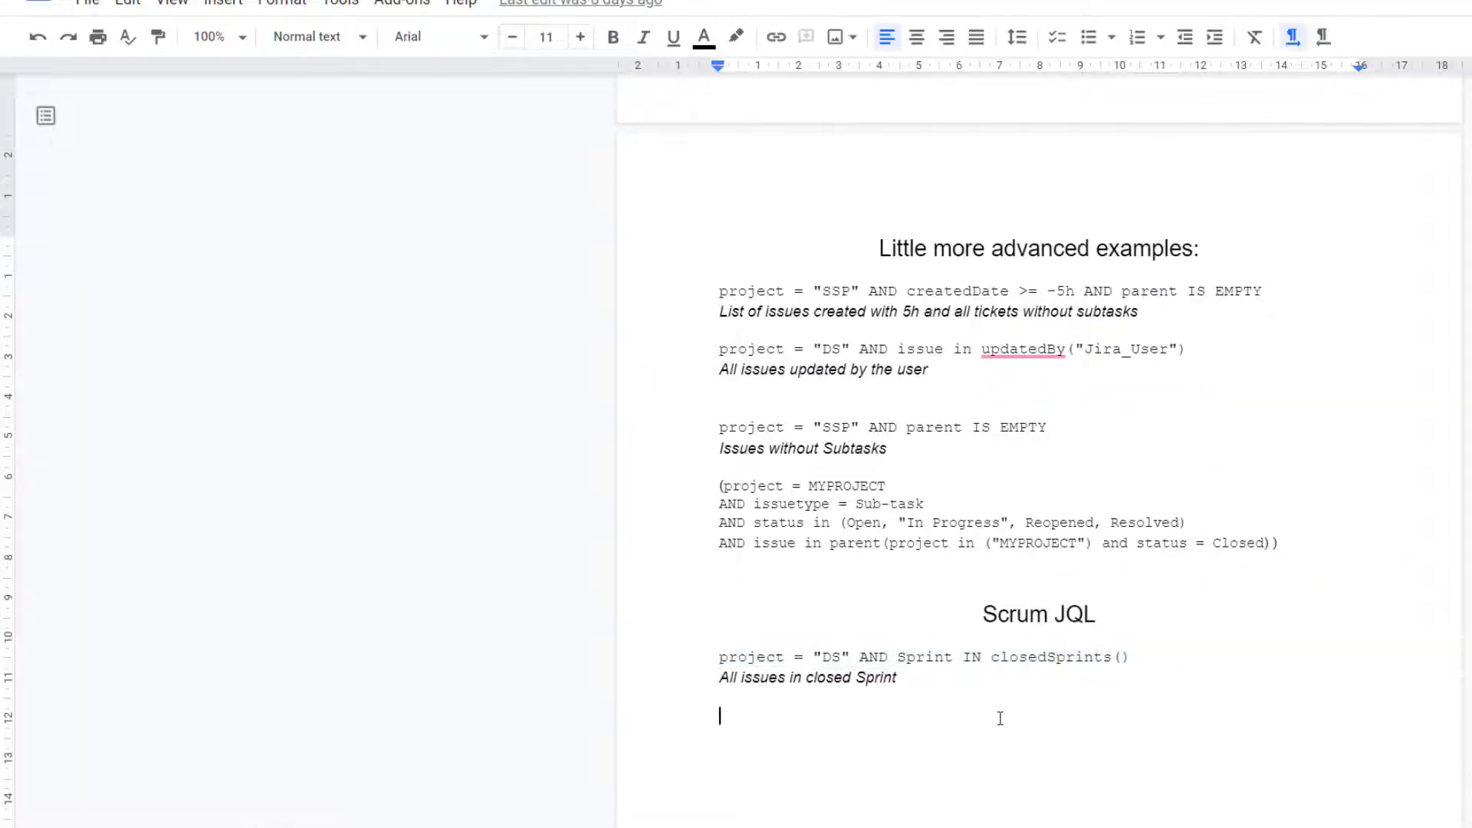
pyautogui.hotkey('ctrl', 'v')
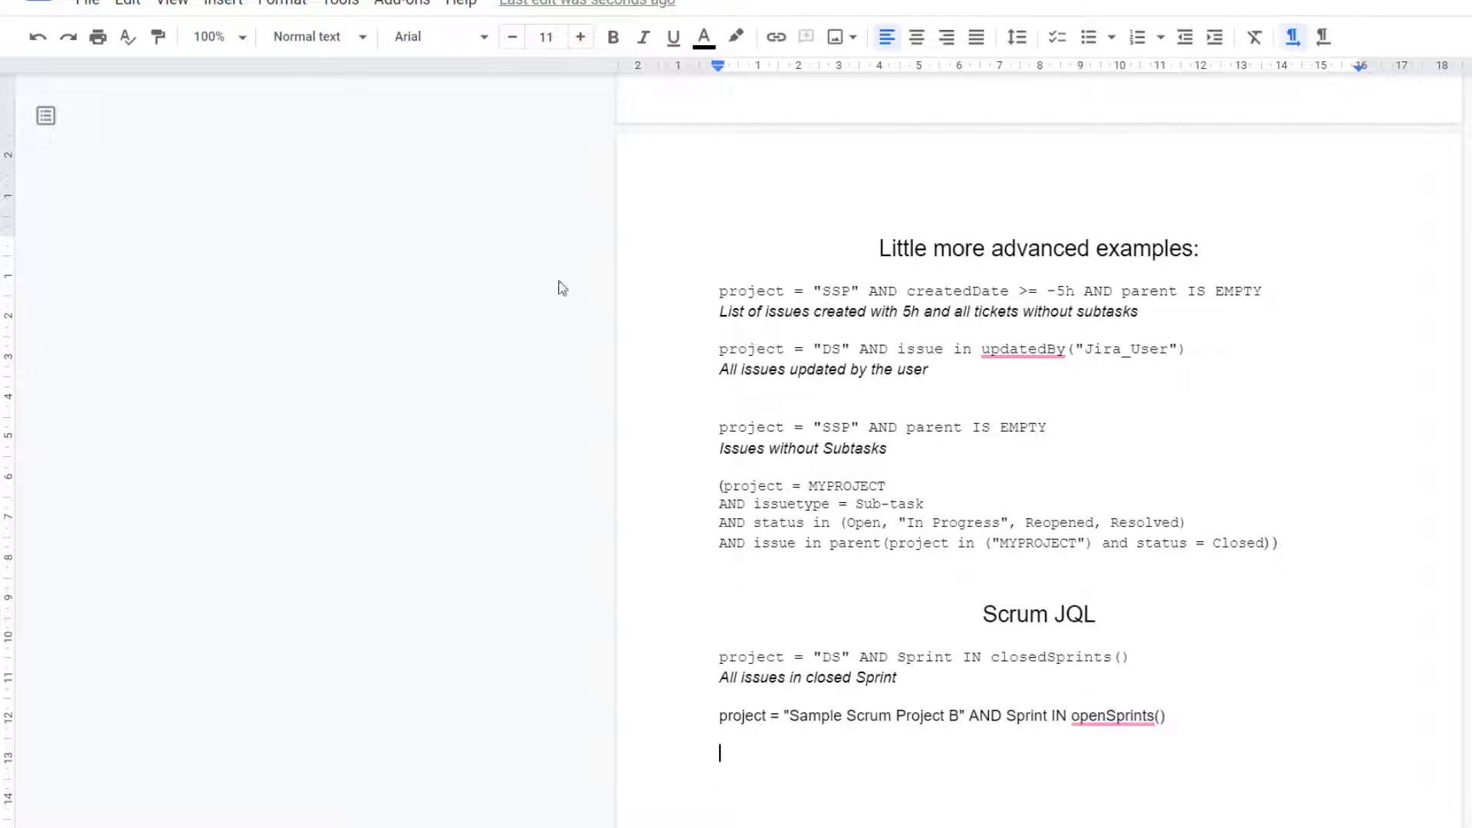
# - Return to the Jira issue search for Sample Scrum Project B and copy its entire open sprint query
pyautogui.hotkey('alt', 'Tab')
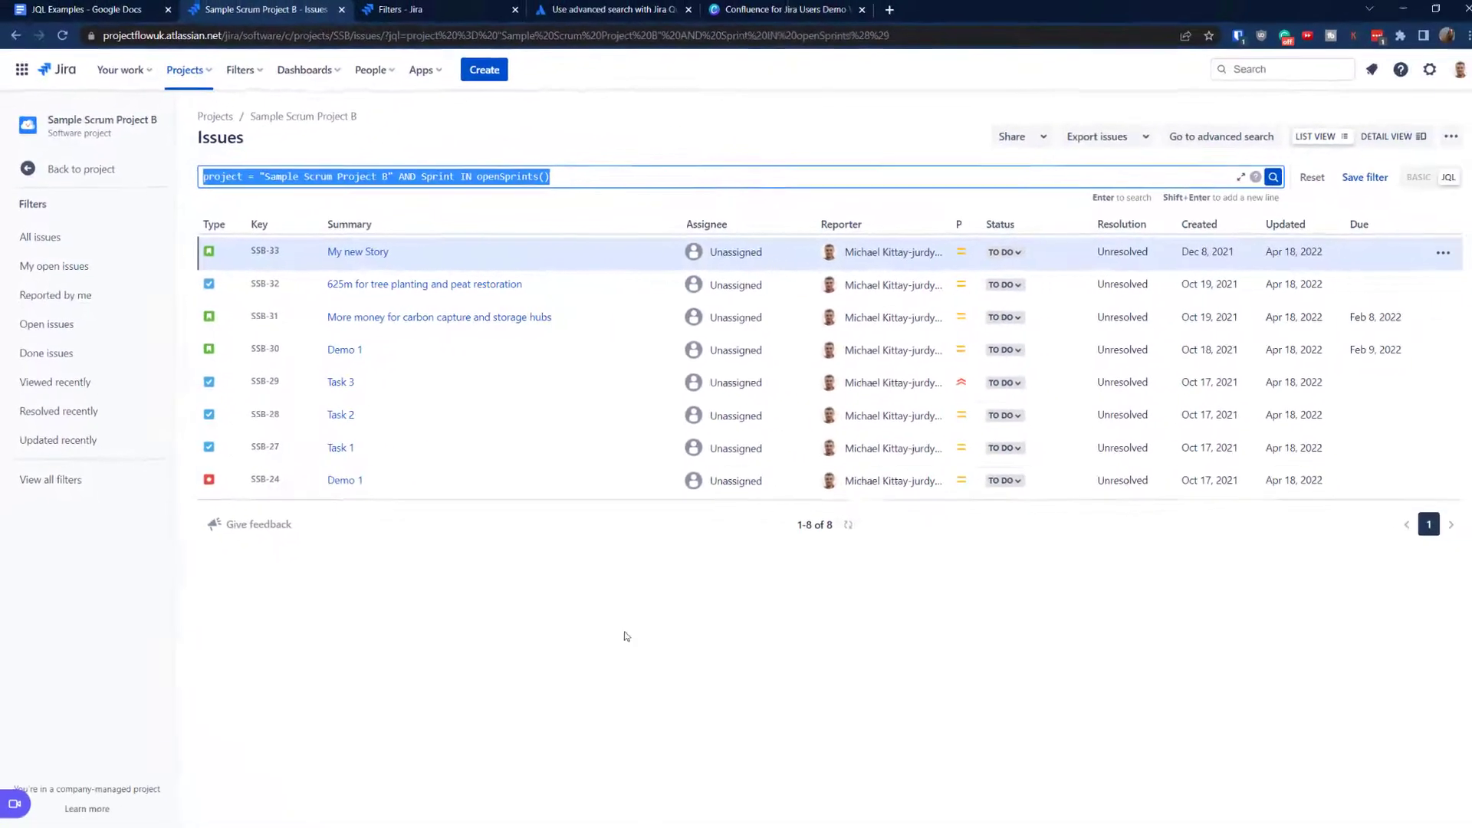
pyautogui.click(719, 125)
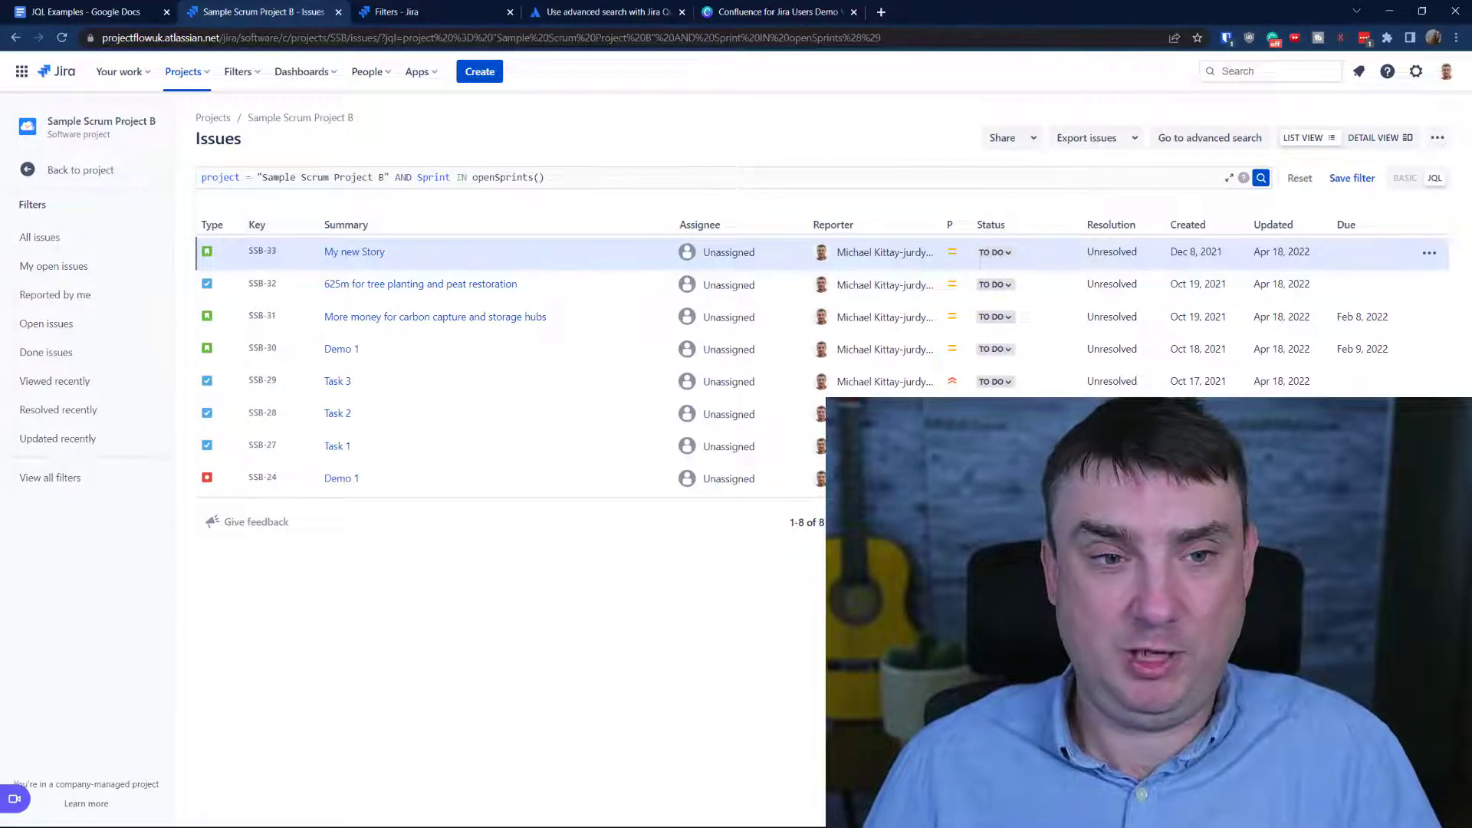
pyautogui.click(507, 182)
pyautogui.hotkey('ctrl', 'a')
pyautogui.hotkey('ctrl', 'c')
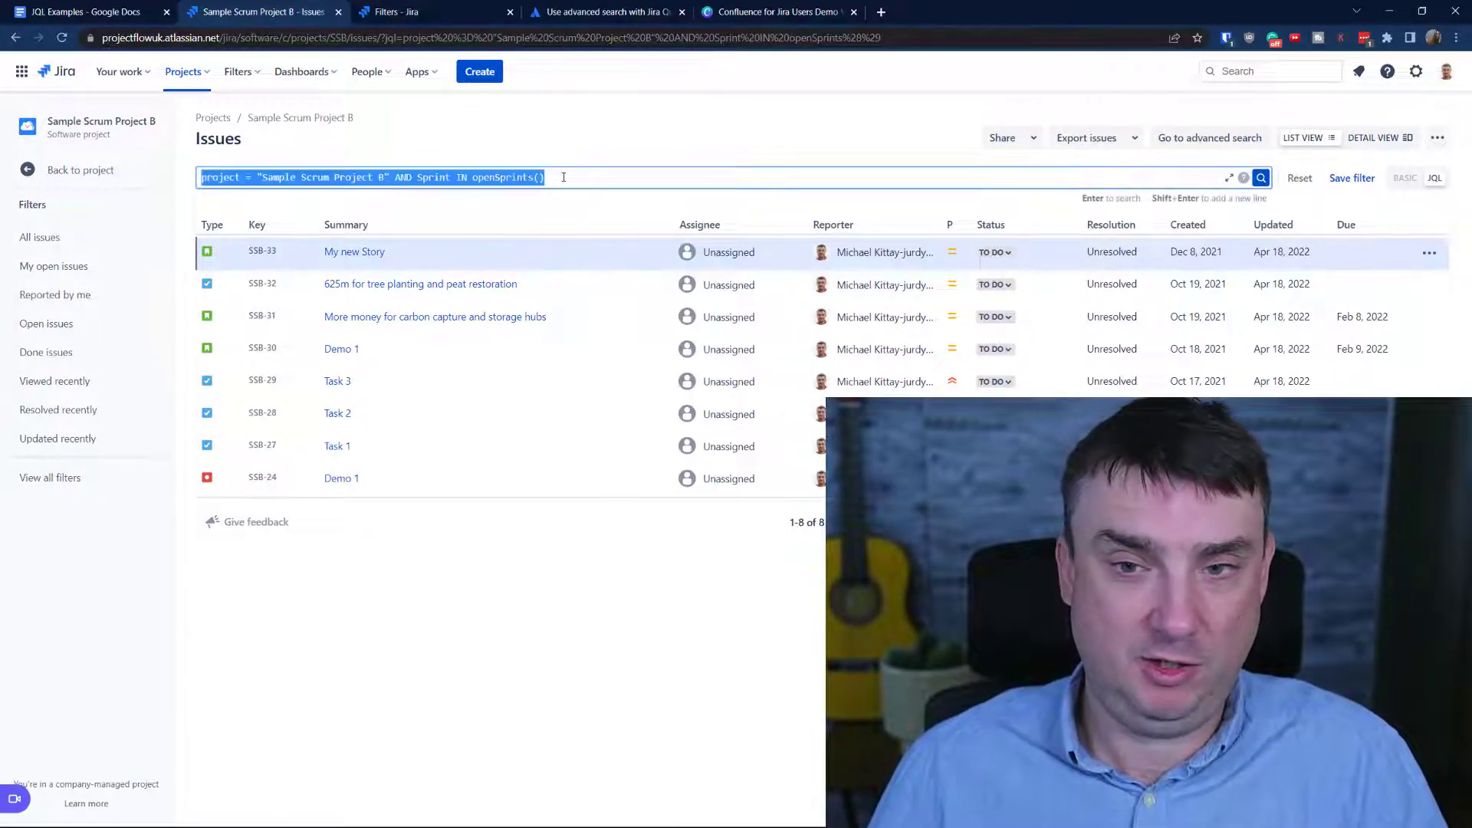
# - Open the advanced issue search from Filters and run project = "Sample Scrum Project B" AND Sprint IN openSprints() there
pyautogui.click(239, 71)
pyautogui.click(282, 702)
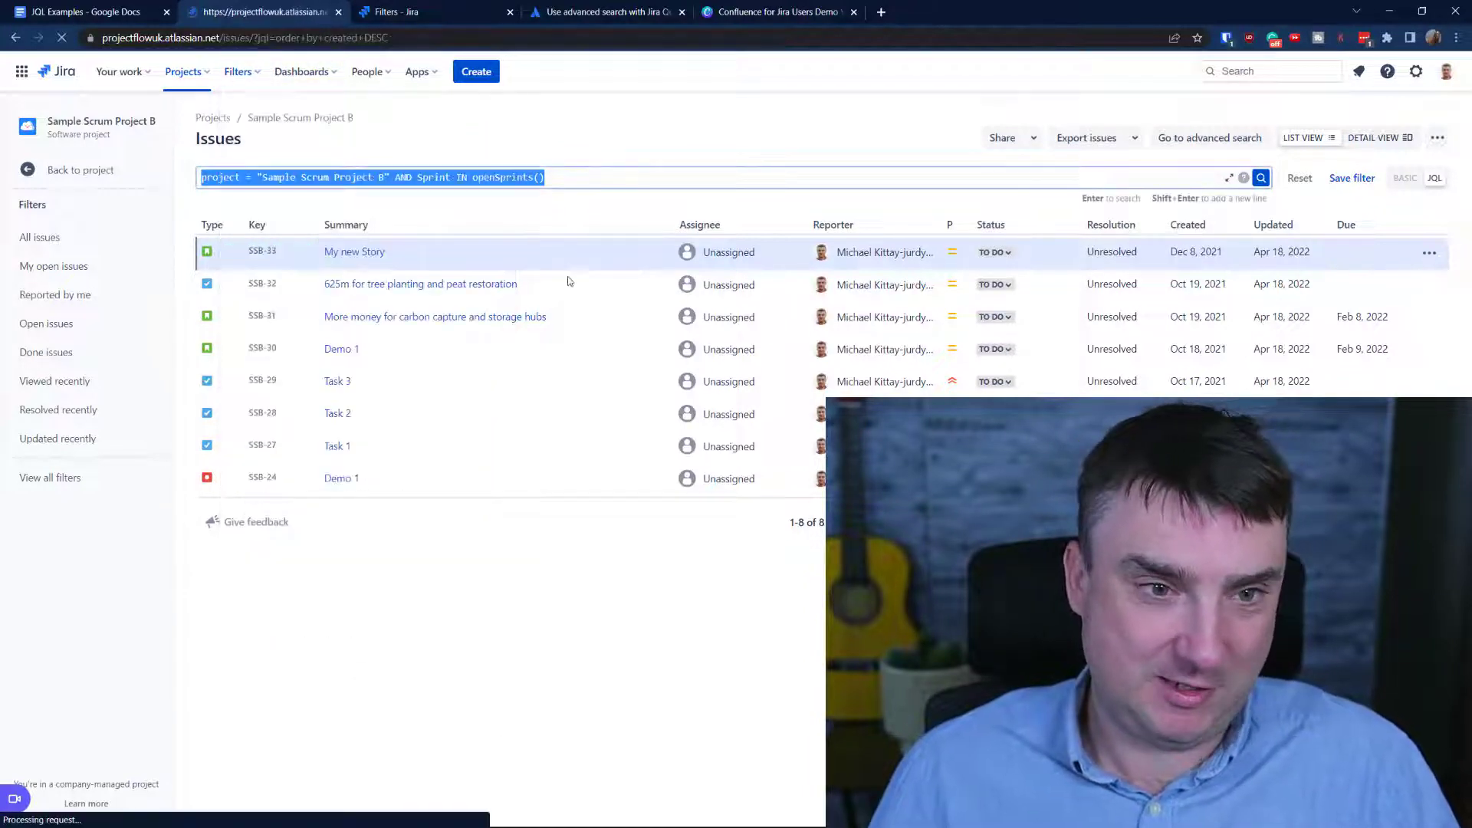
pyautogui.click(347, 177)
pyautogui.hotkey('ctrl', 'a')
pyautogui.hotkey('ctrl', 'v')
pyautogui.press('Return')
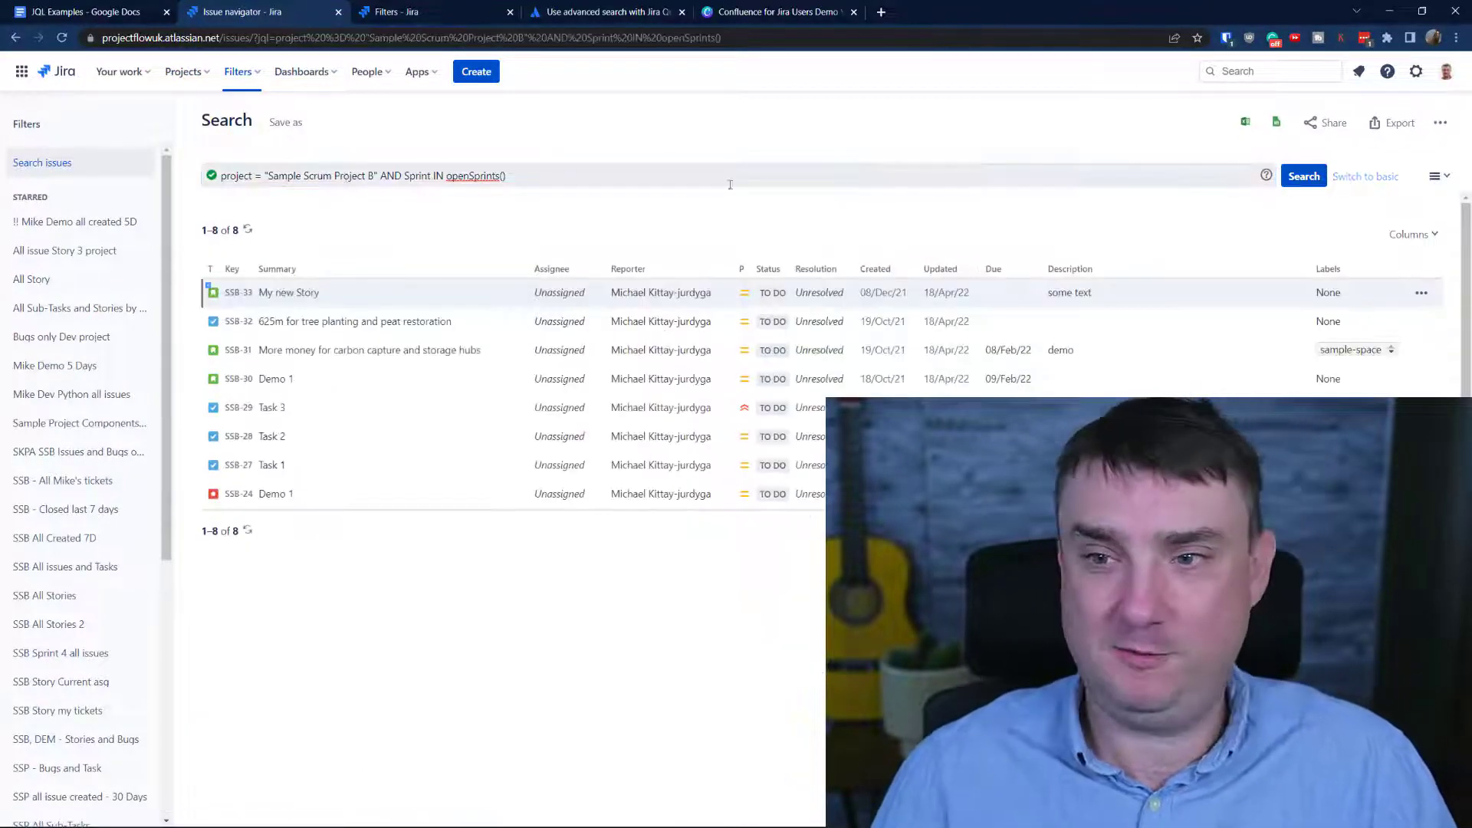
# - Review the additional actions and the full list of export options available for the search results
pyautogui.click(1441, 125)
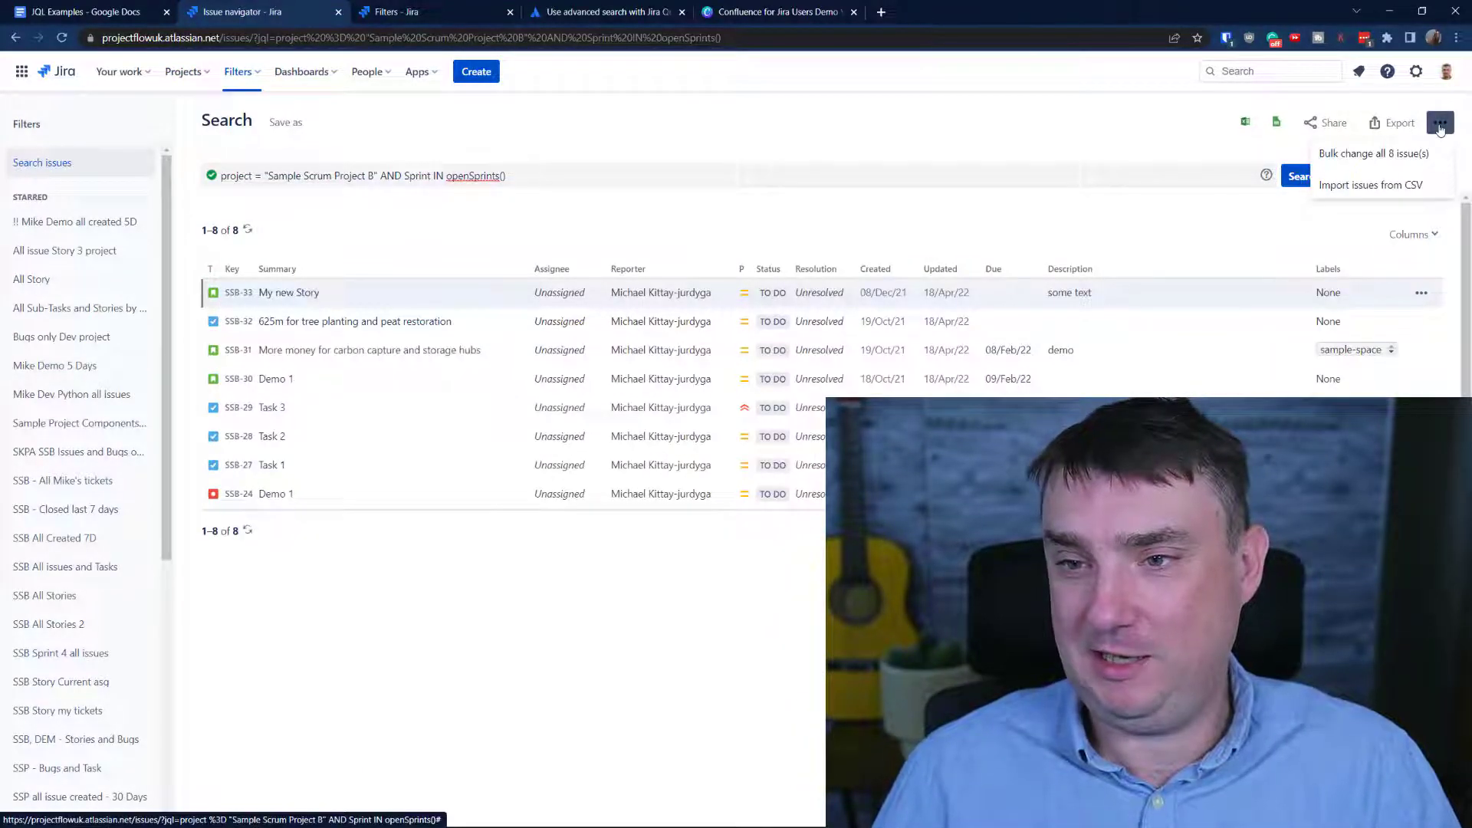
pyautogui.click(1441, 125)
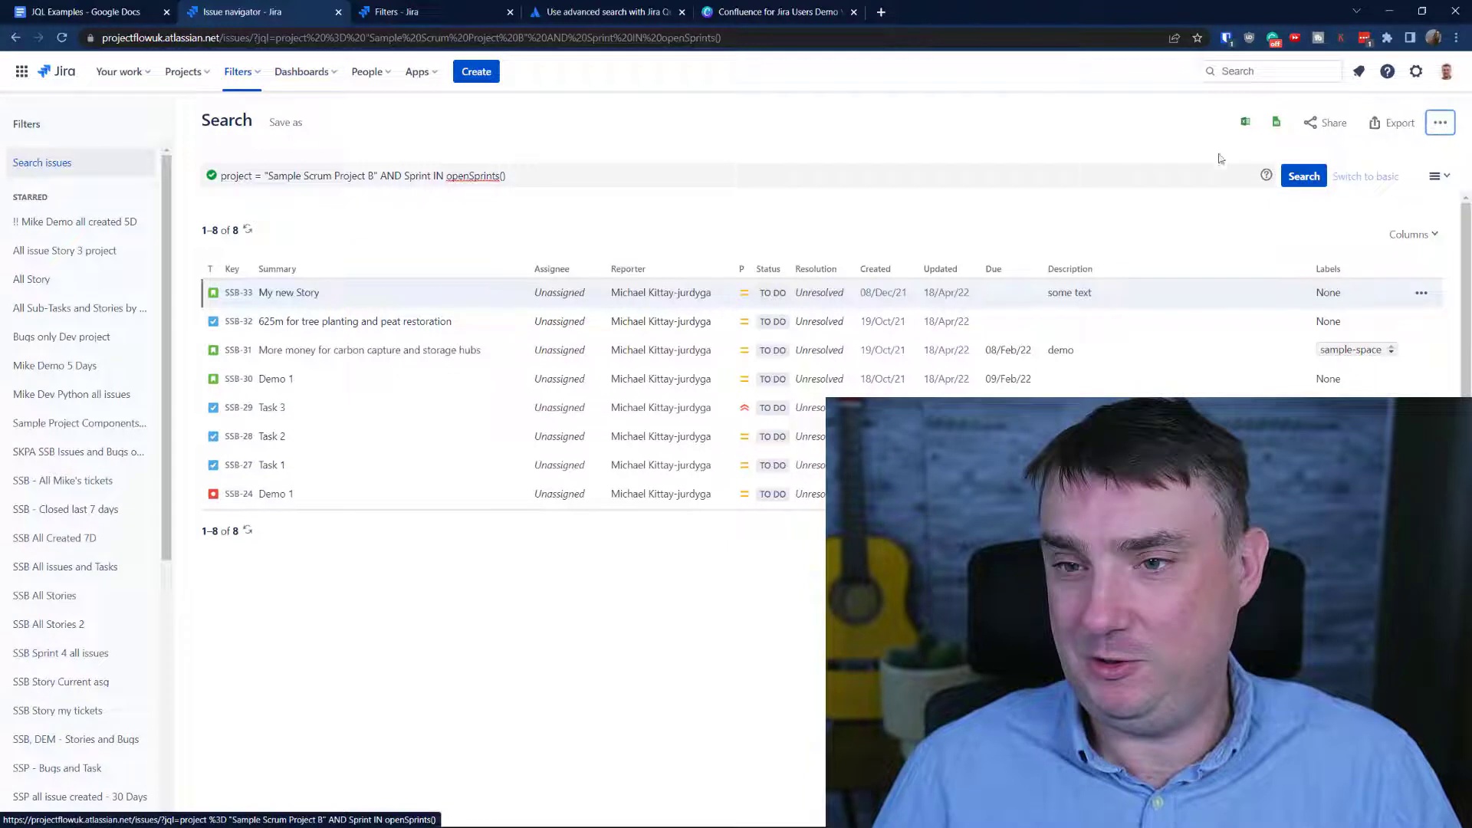
pyautogui.click(1397, 129)
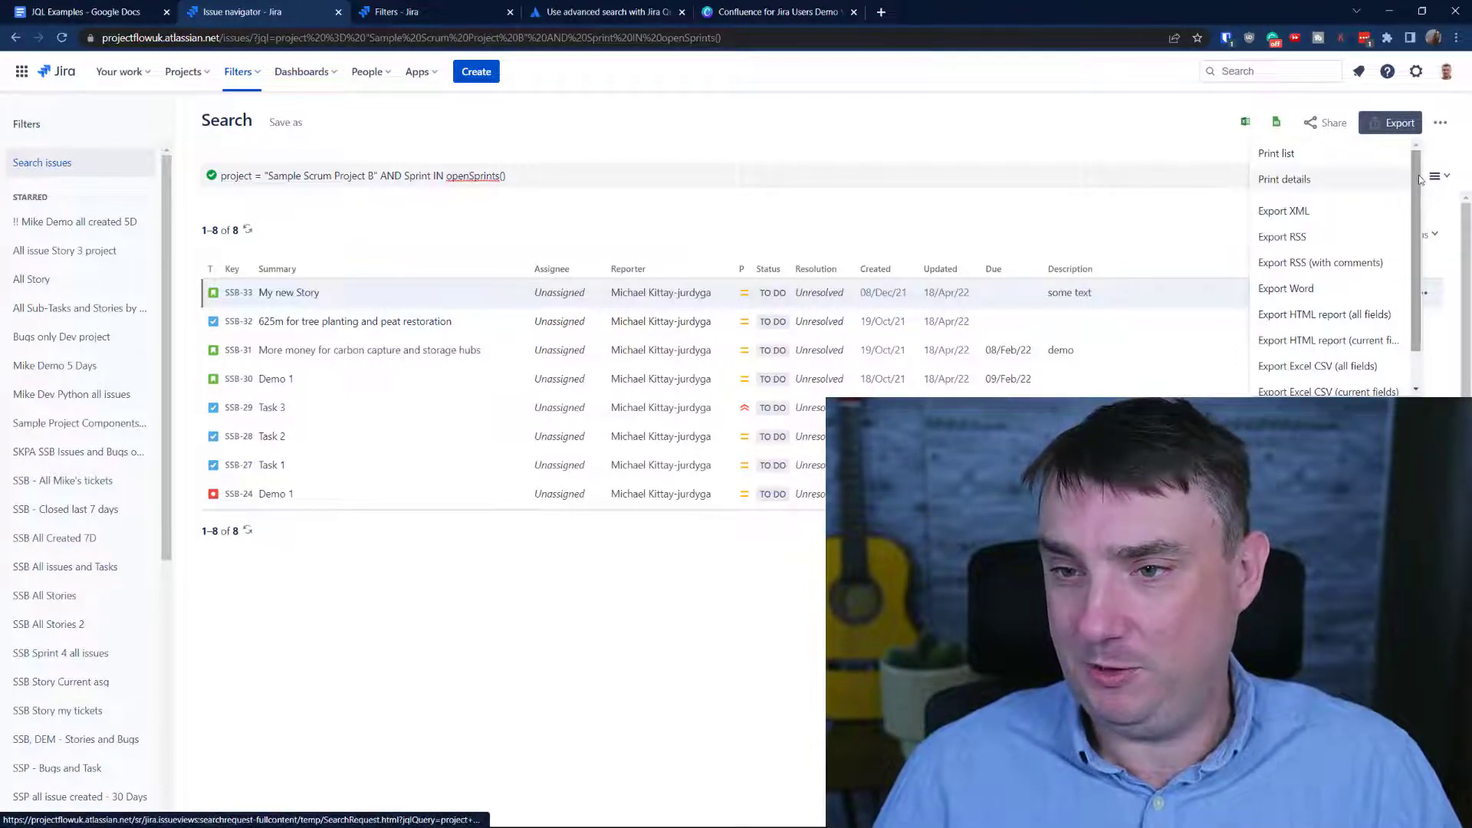
pyautogui.scroll(-1, 1418, 208)
pyautogui.scroll(-1, 1342, 361)
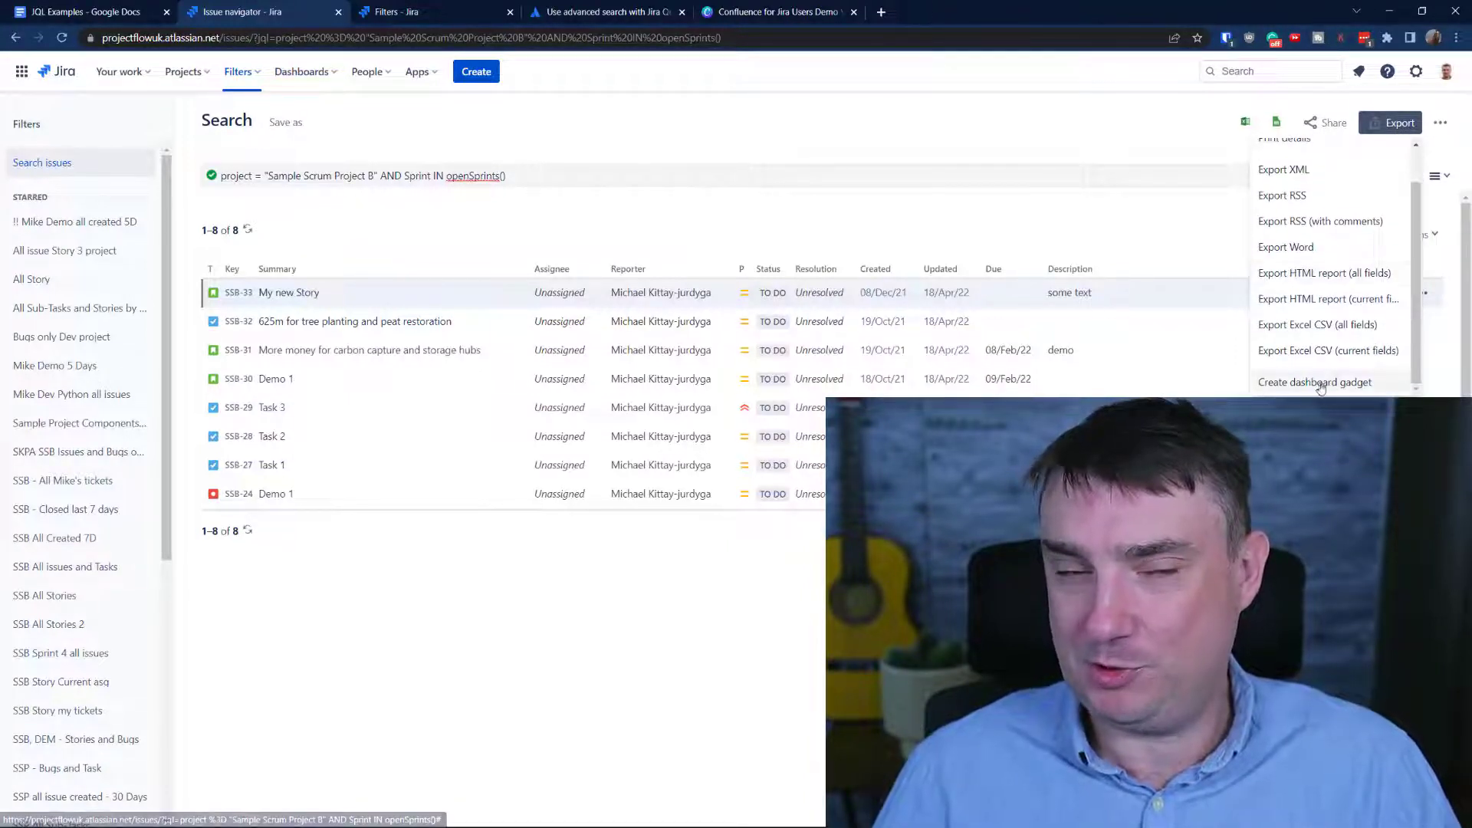